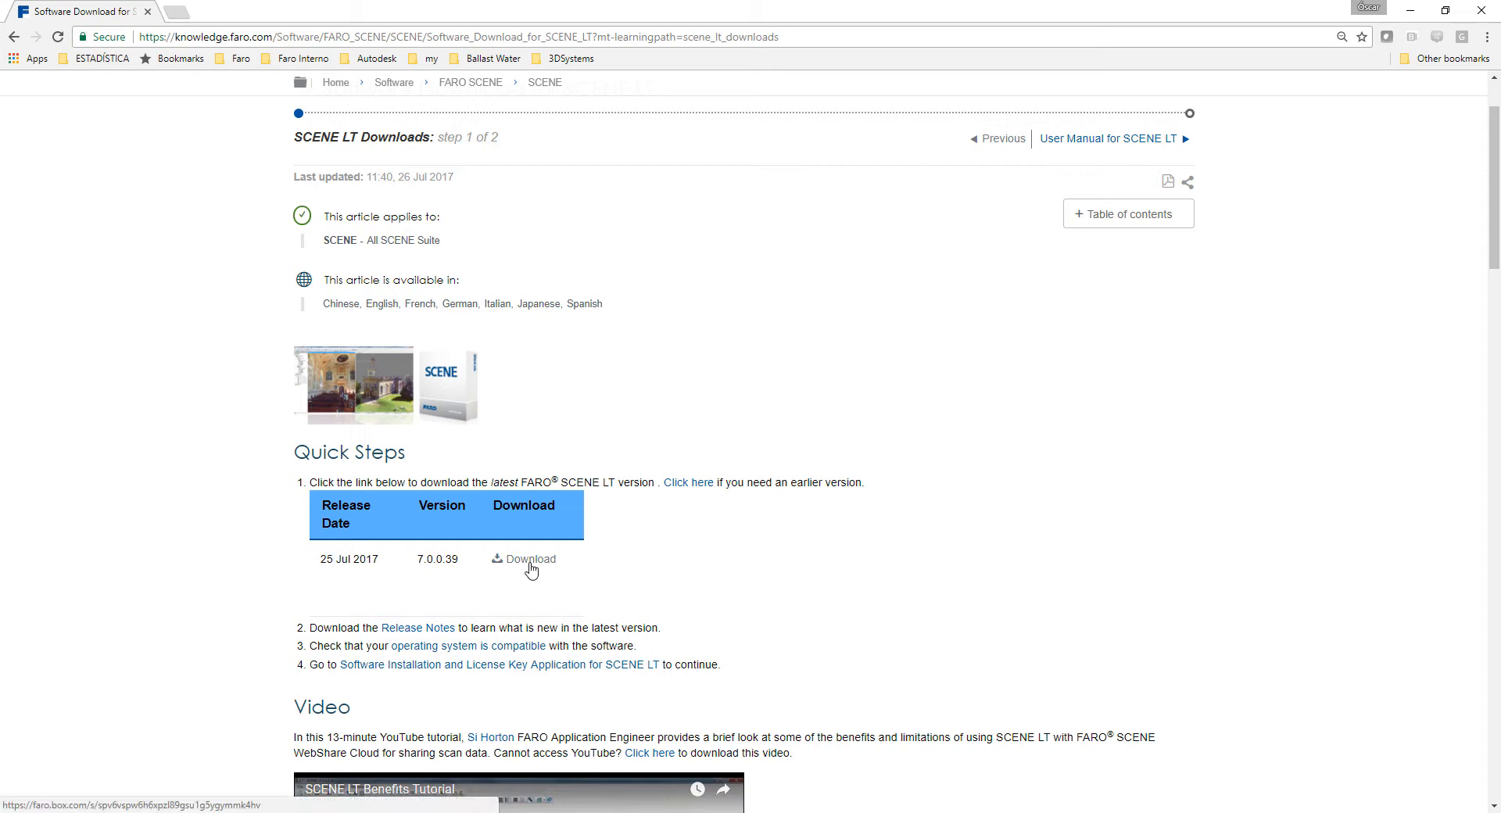
Download the SCENE LT 7.0.0.39 installer and start its setup in English.
left_click(529, 560)
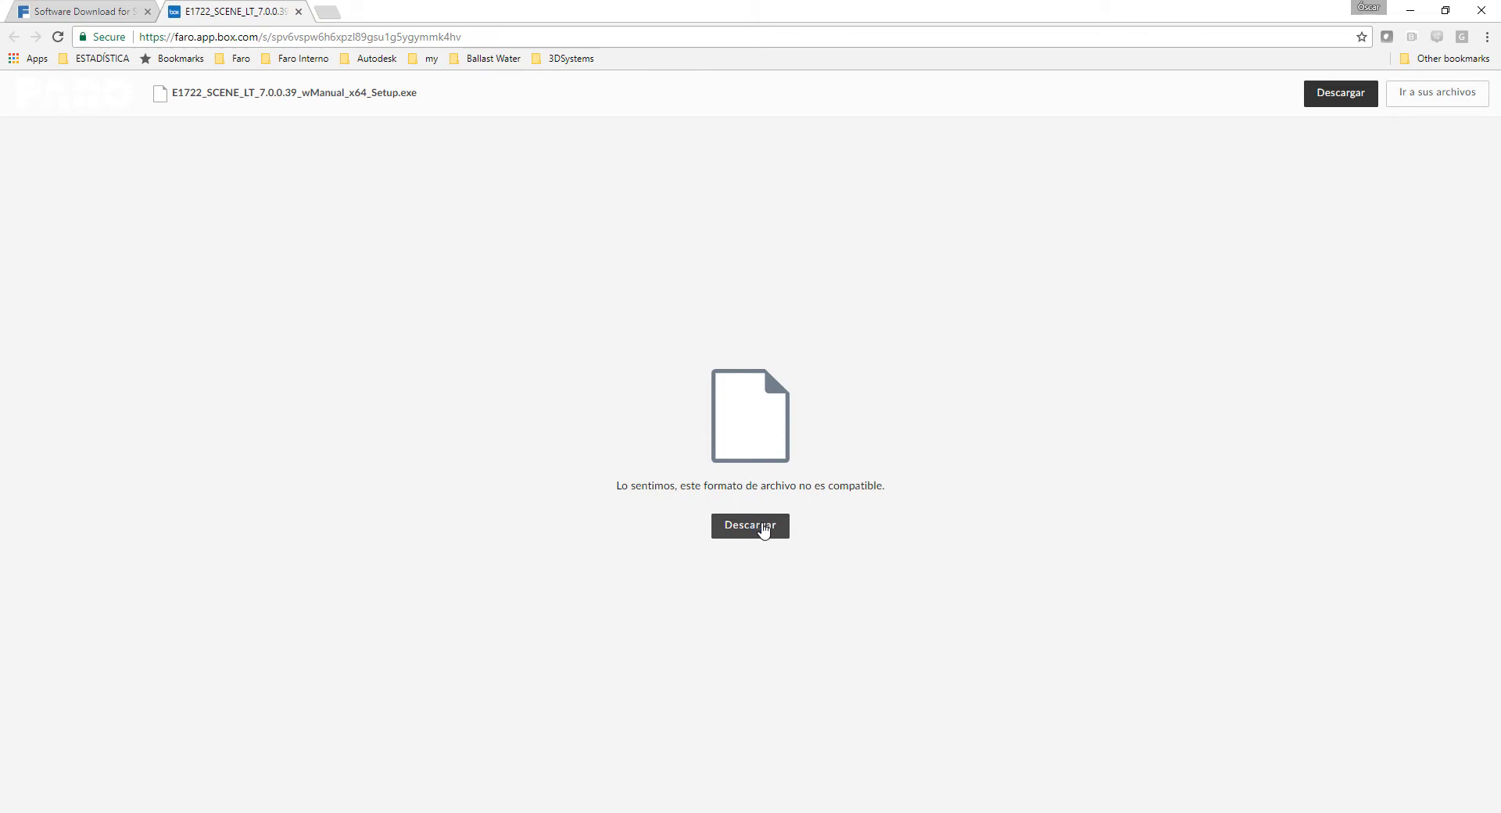
key("ctrl+j")
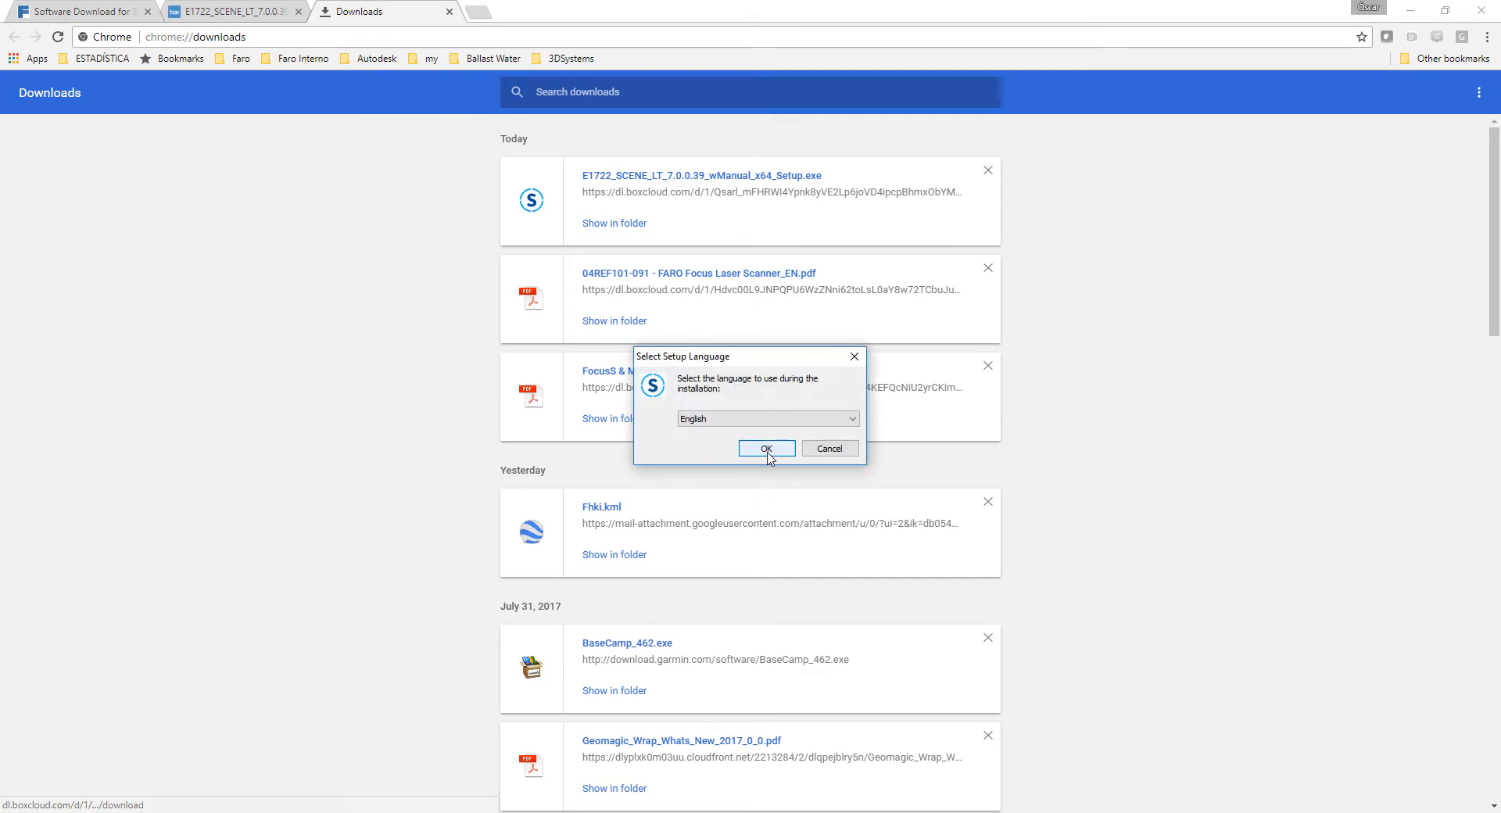
left_click(770, 452)
Accept the license agreement and set up SCENE LT as a Common Installation with the user's manual and the default Start Menu folder.
left_click(834, 538)
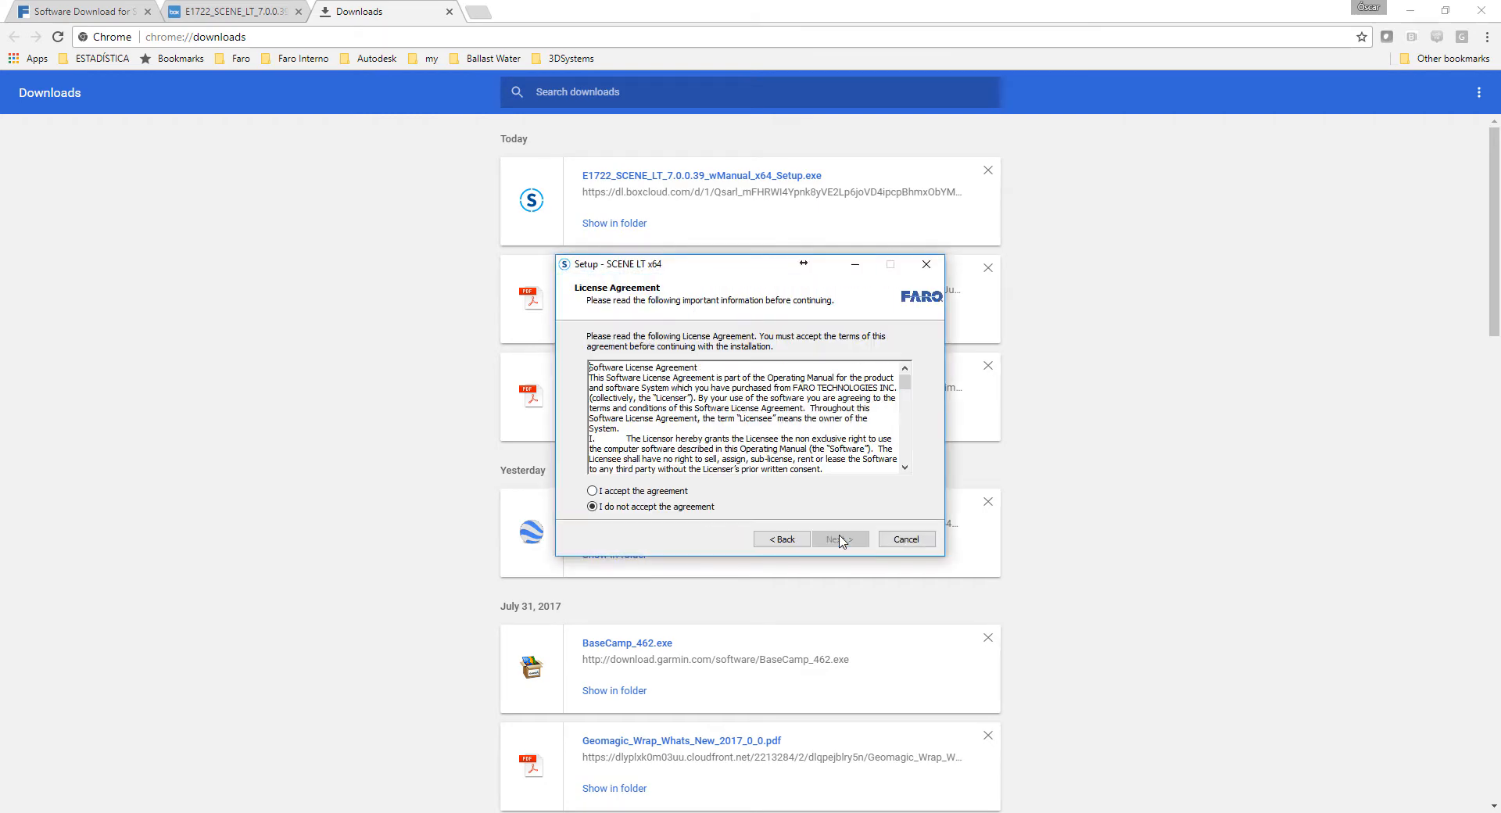
left_click(657, 493)
left_click(840, 540)
left_click(841, 541)
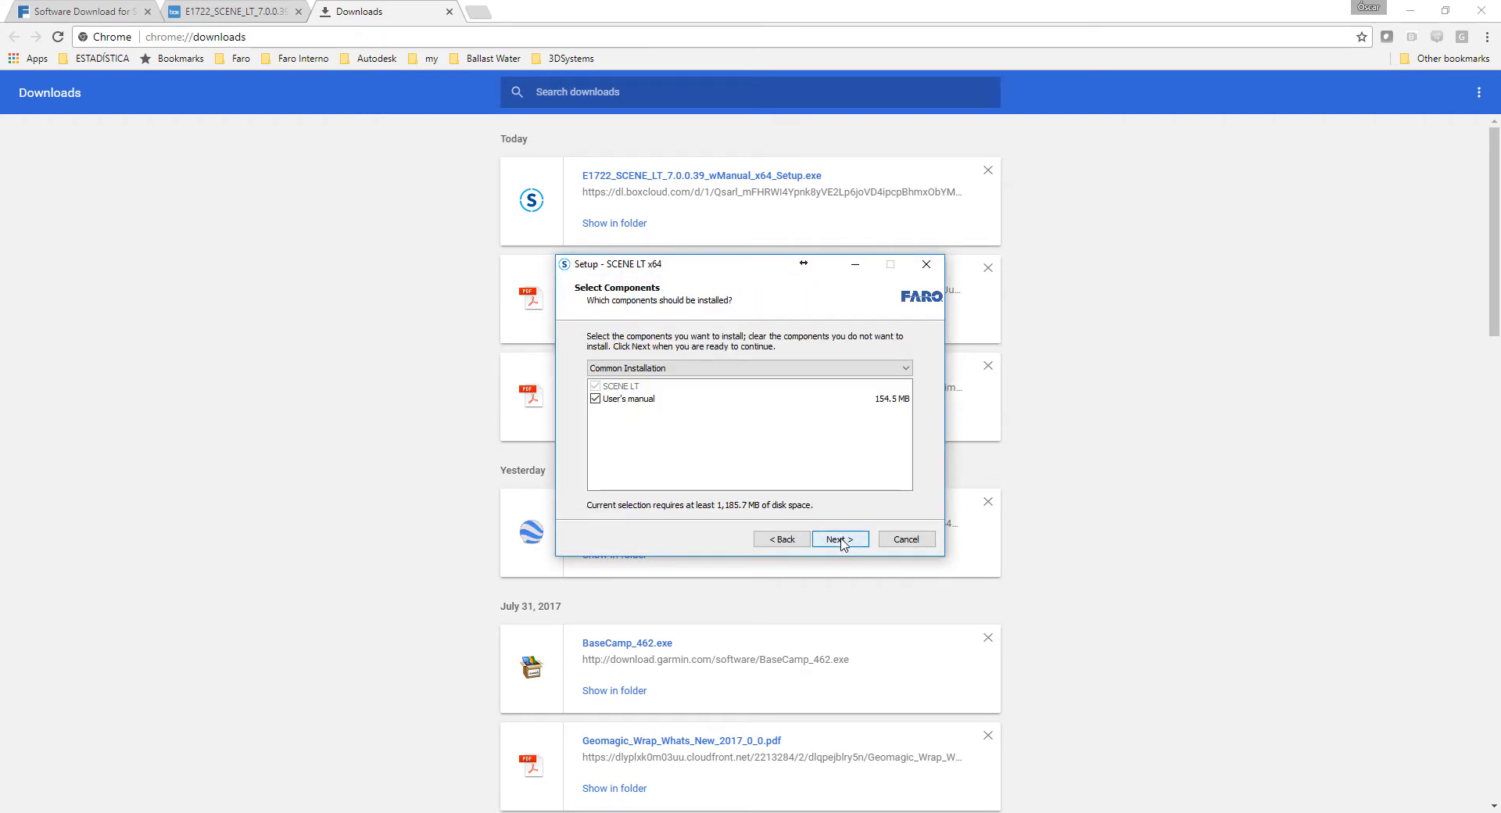
left_click(837, 540)
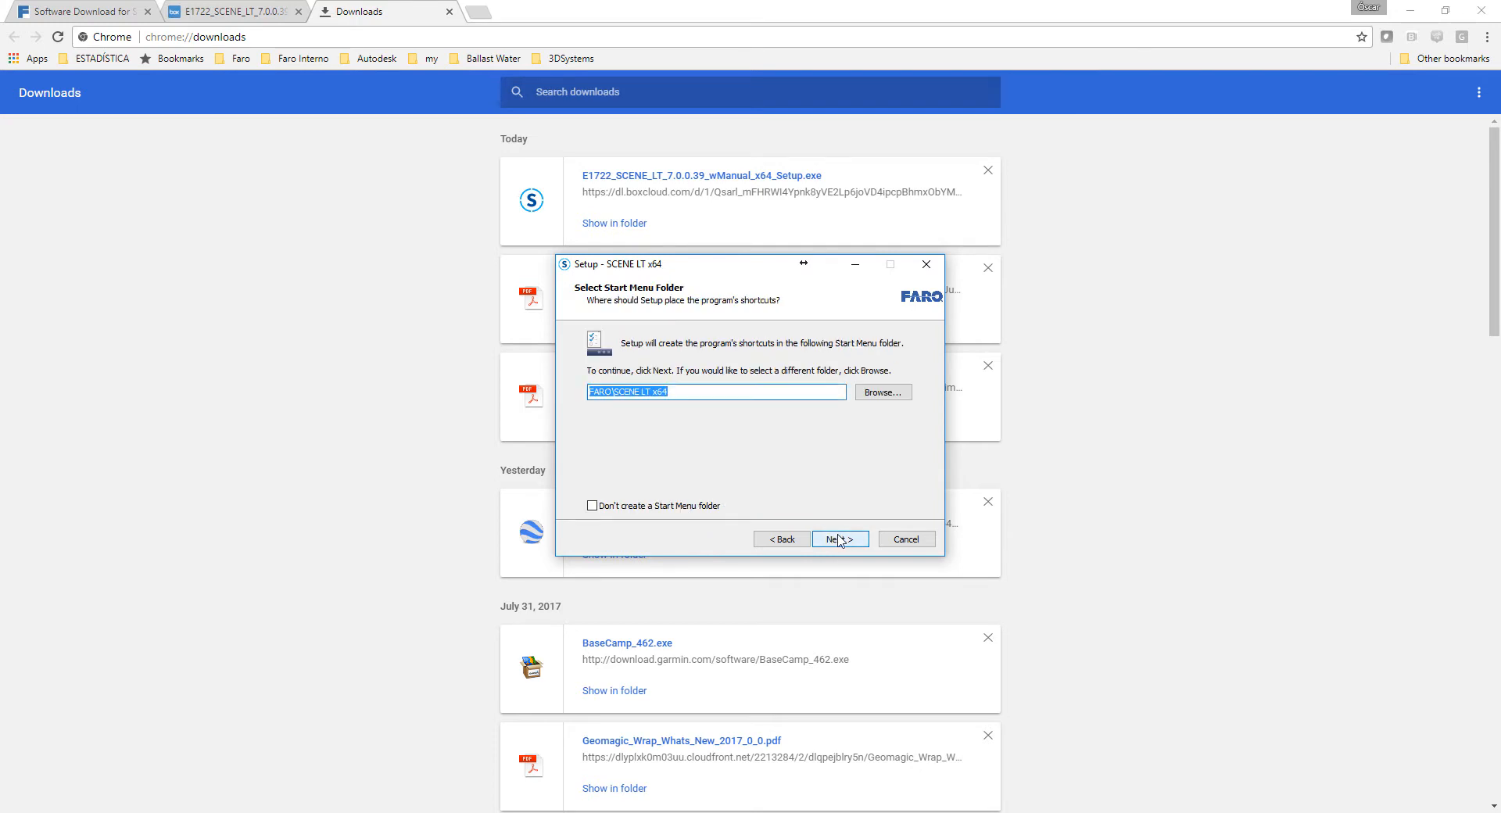
left_click(839, 540)
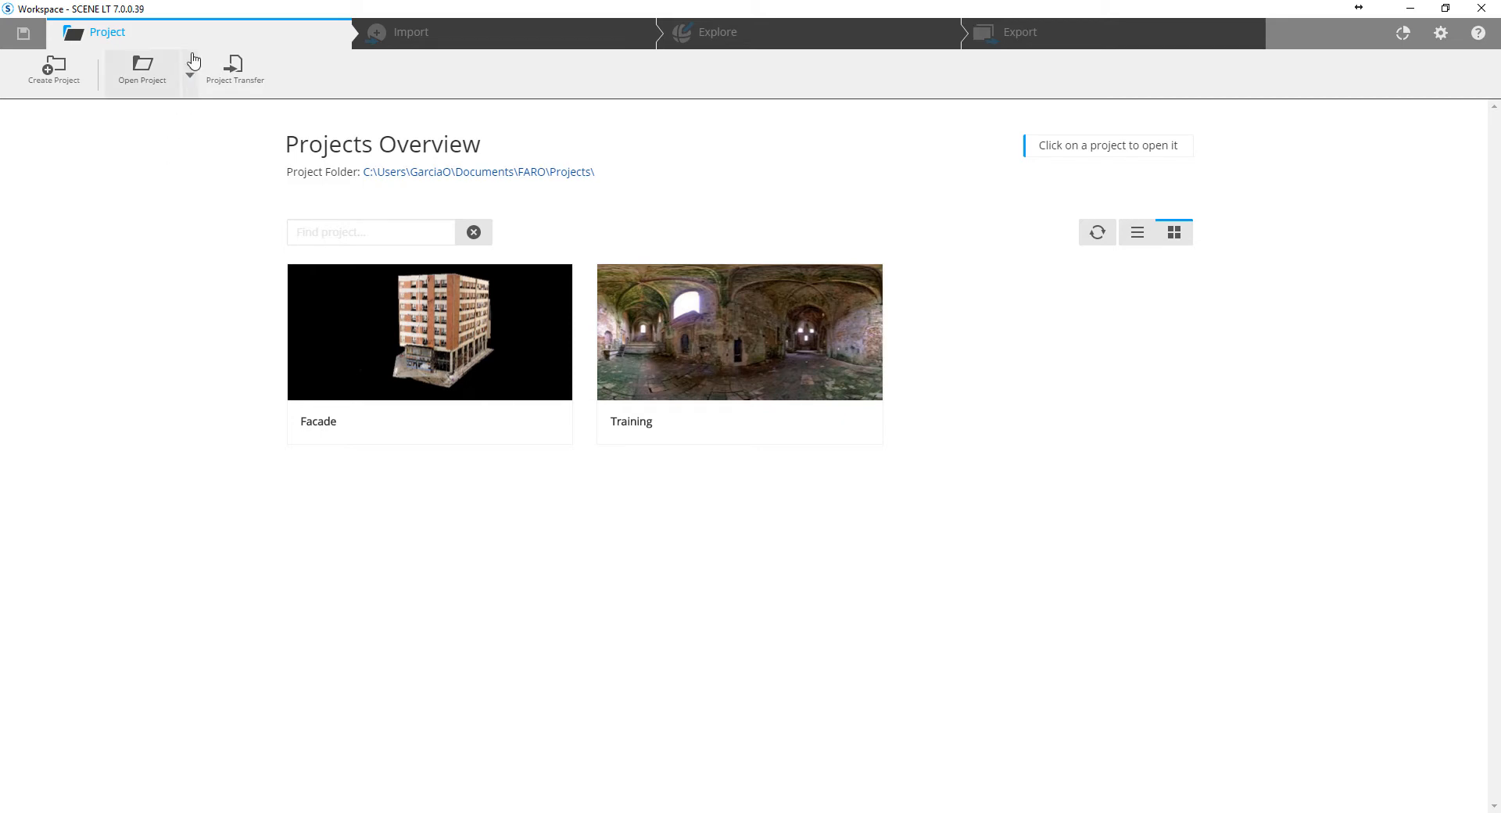
Open the Facade project from the projects overview.
left_click(143, 67)
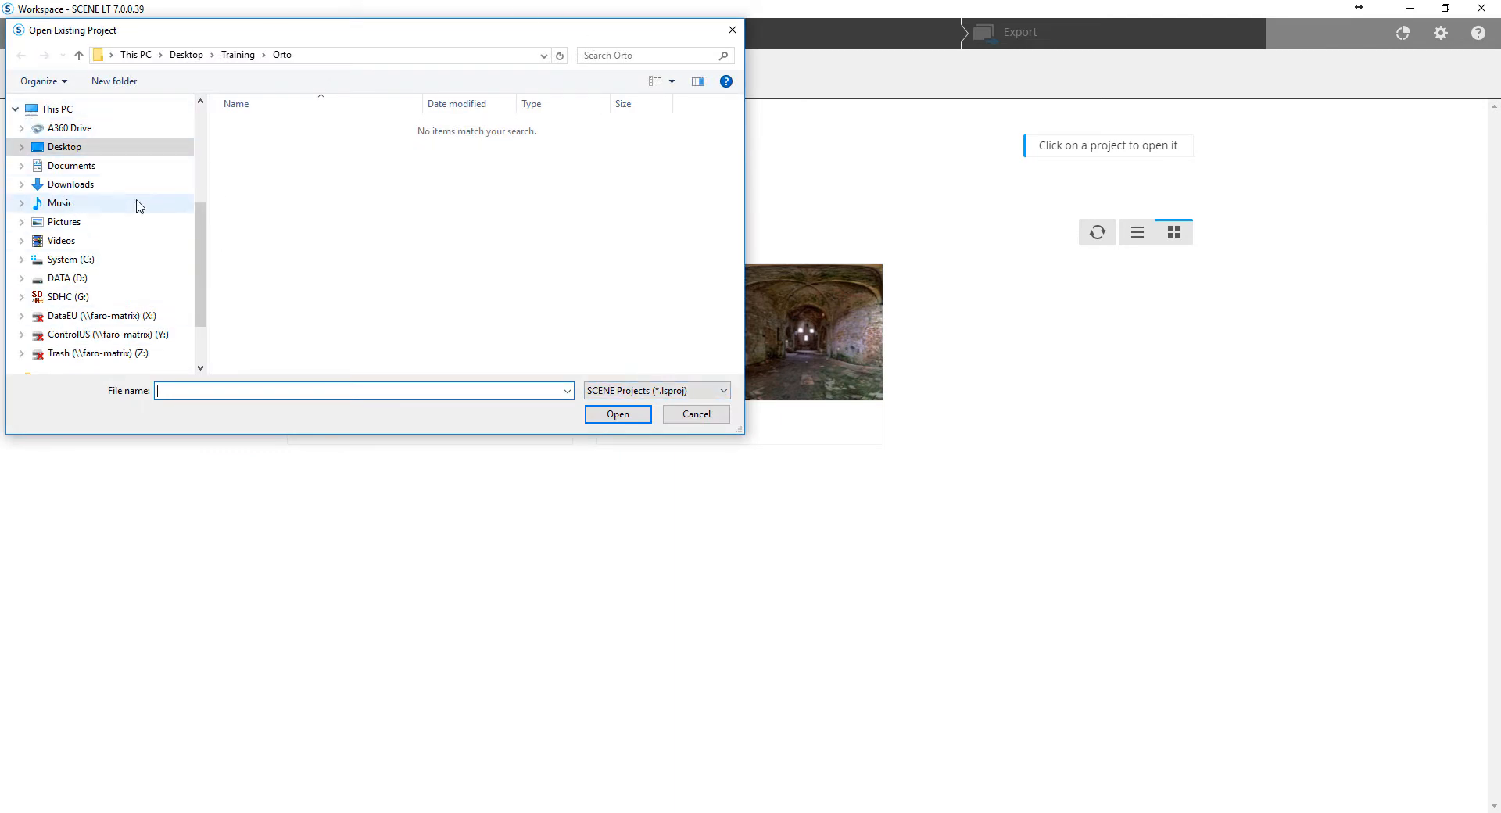
left_click(733, 31)
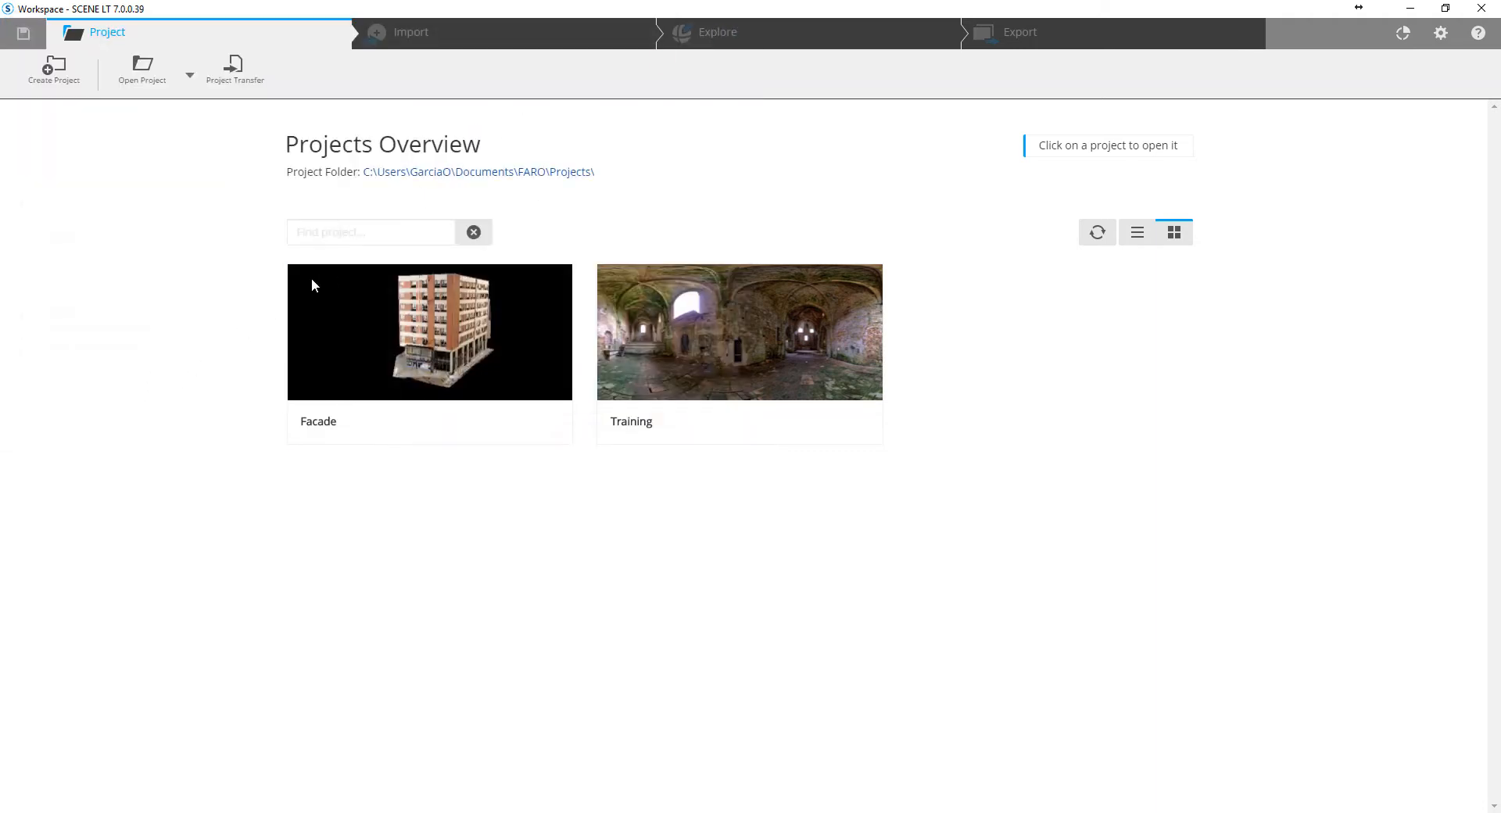
left_click(407, 322)
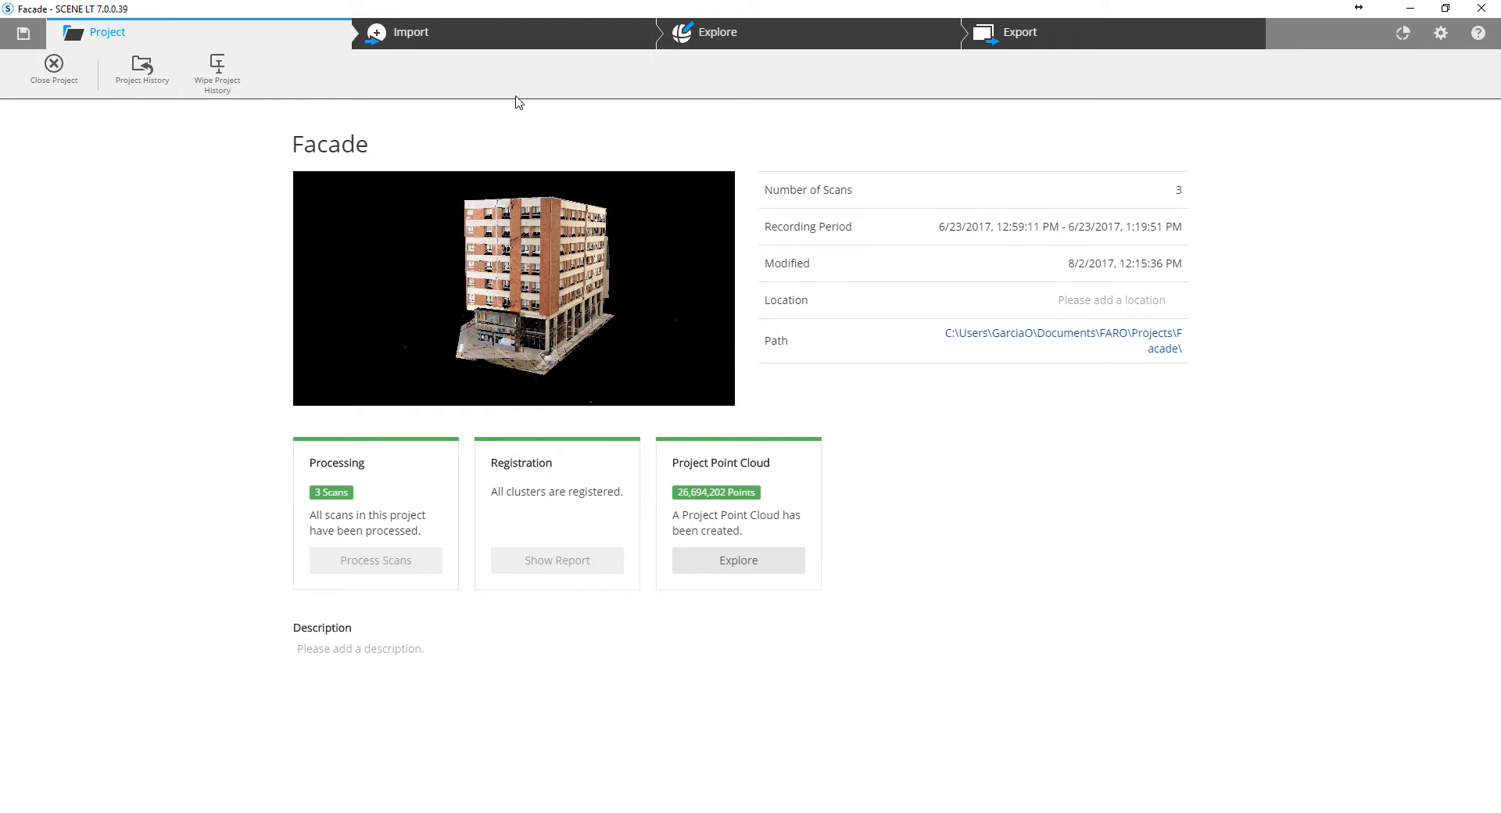
Check which scan file formats can be imported into the project, without importing anything.
left_click(408, 32)
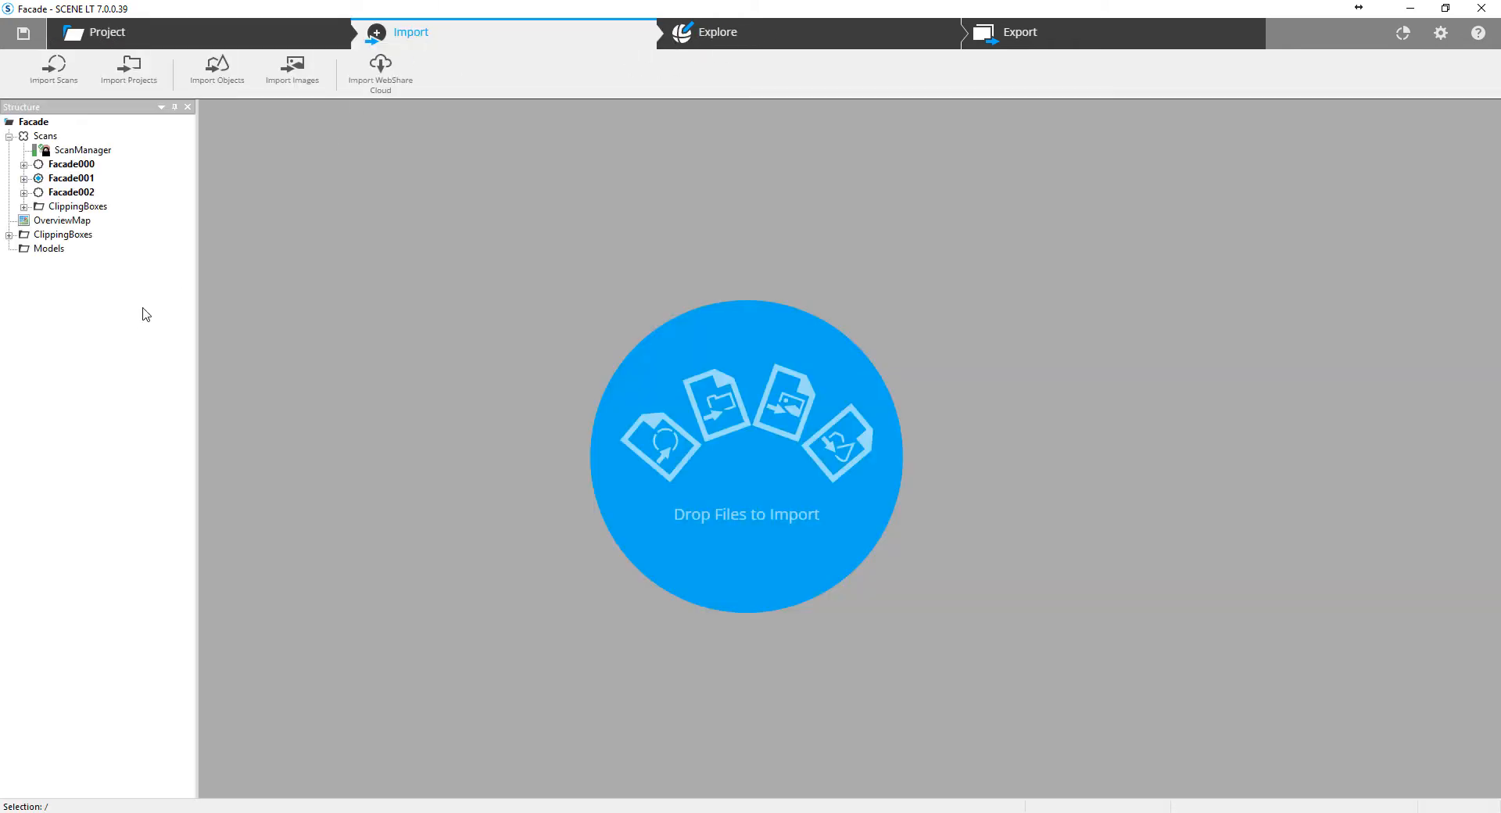
left_click(66, 80)
left_click(726, 391)
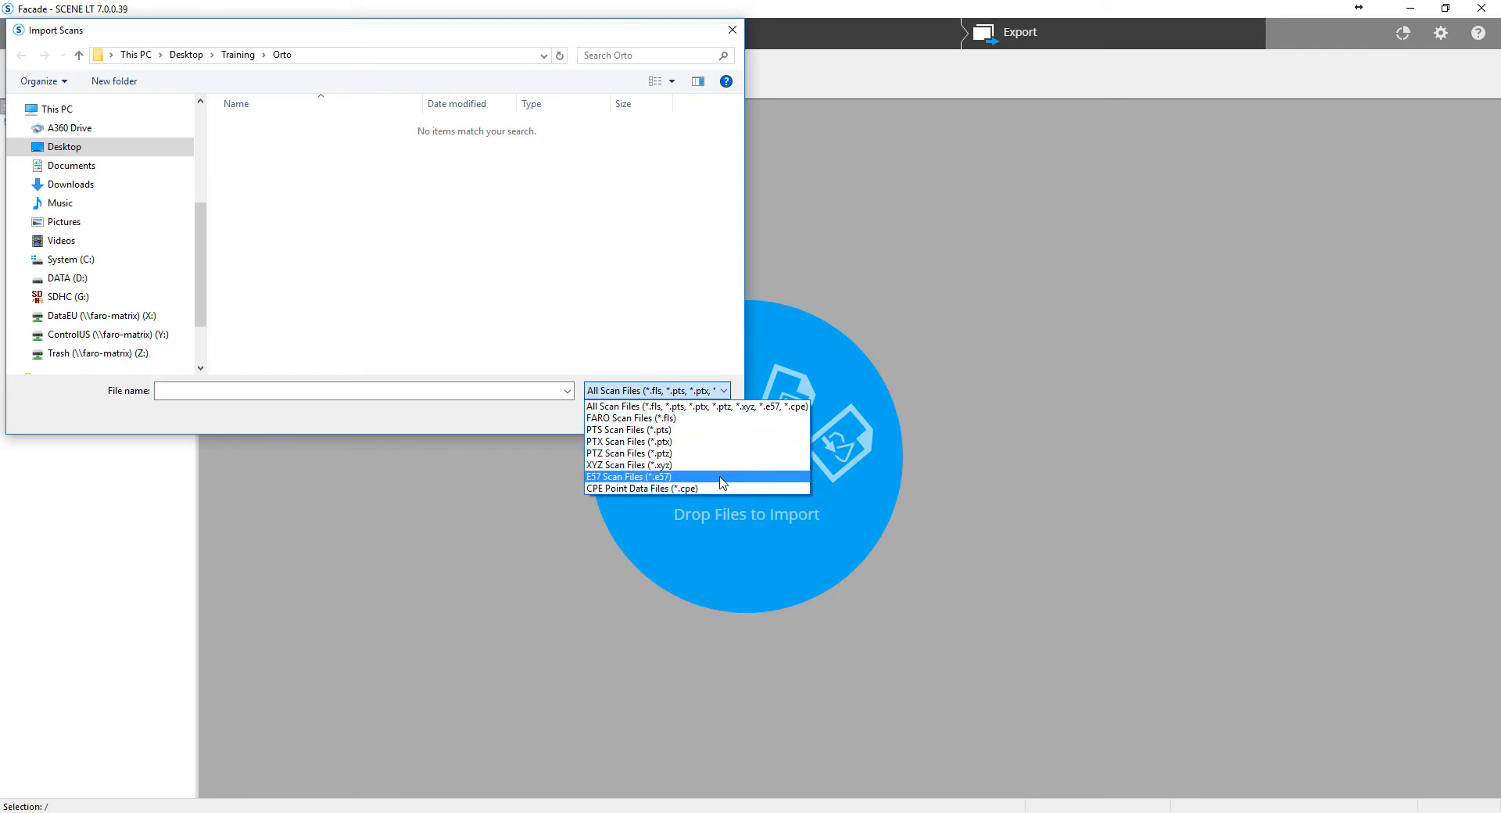
left_click(664, 322)
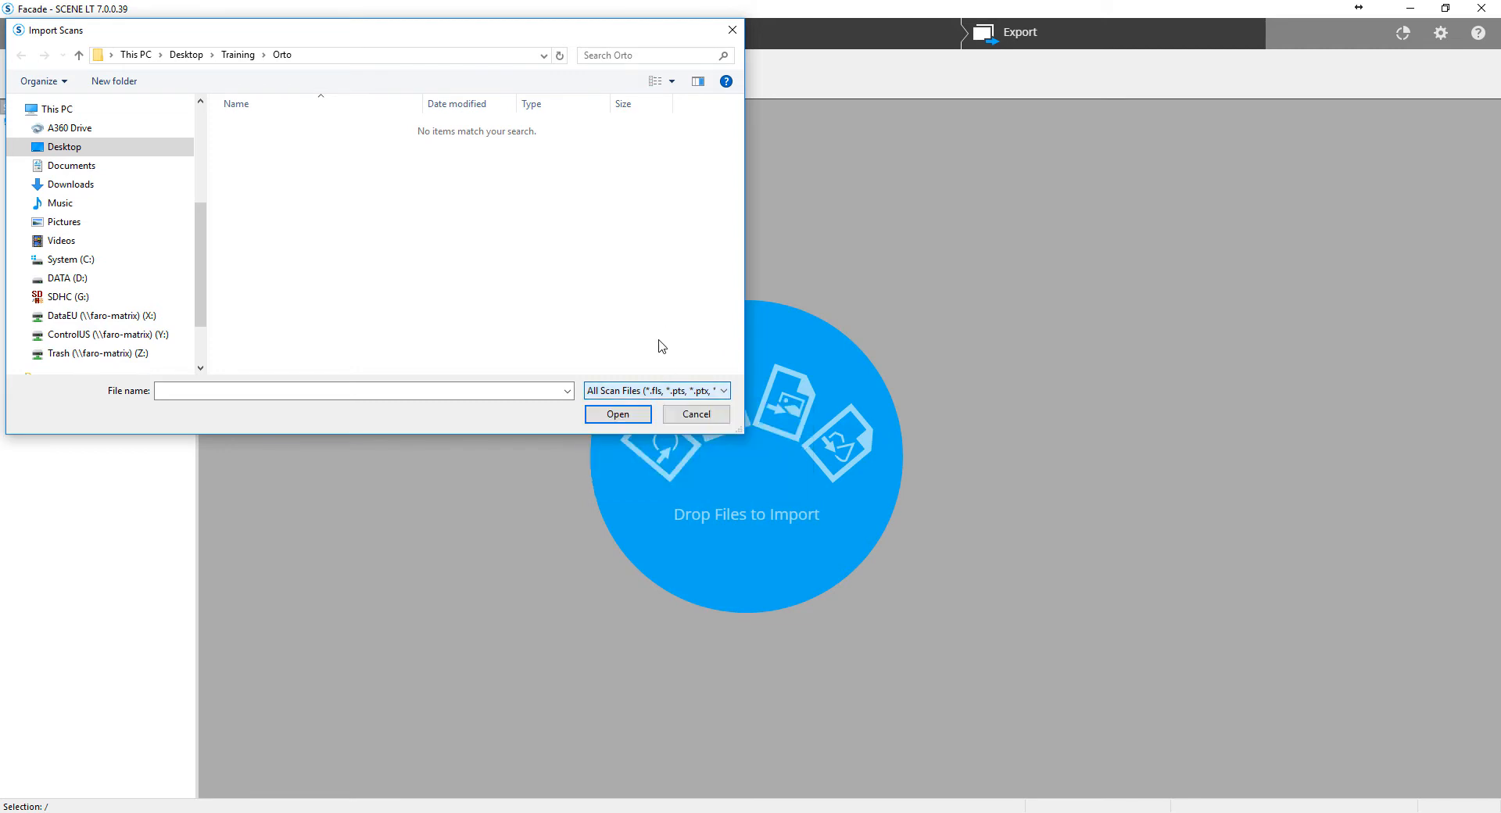
left_click(695, 415)
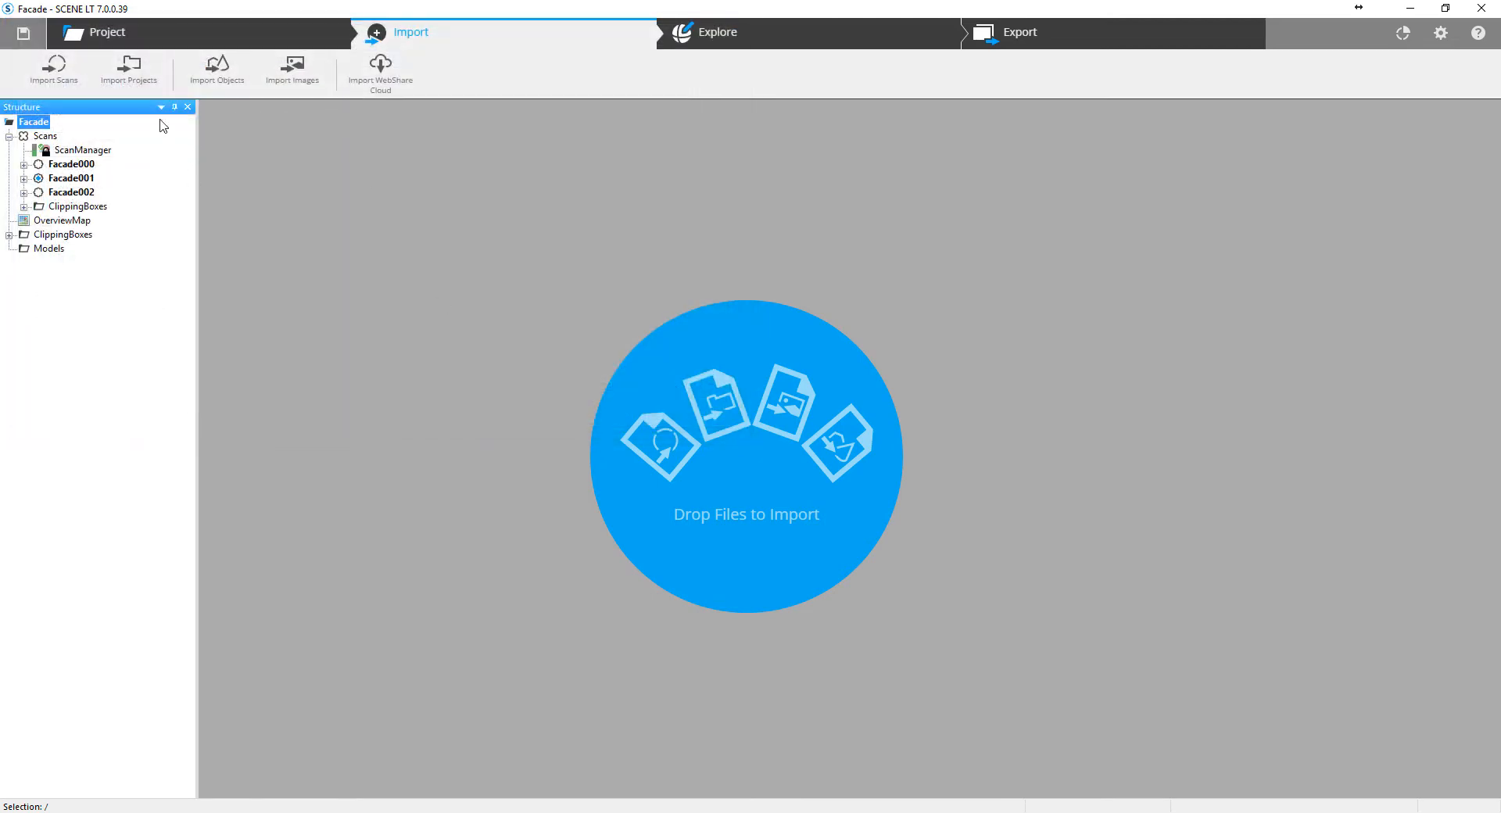
Check which project and workspace file types can be imported, without importing any.
left_click(146, 70)
left_click(719, 391)
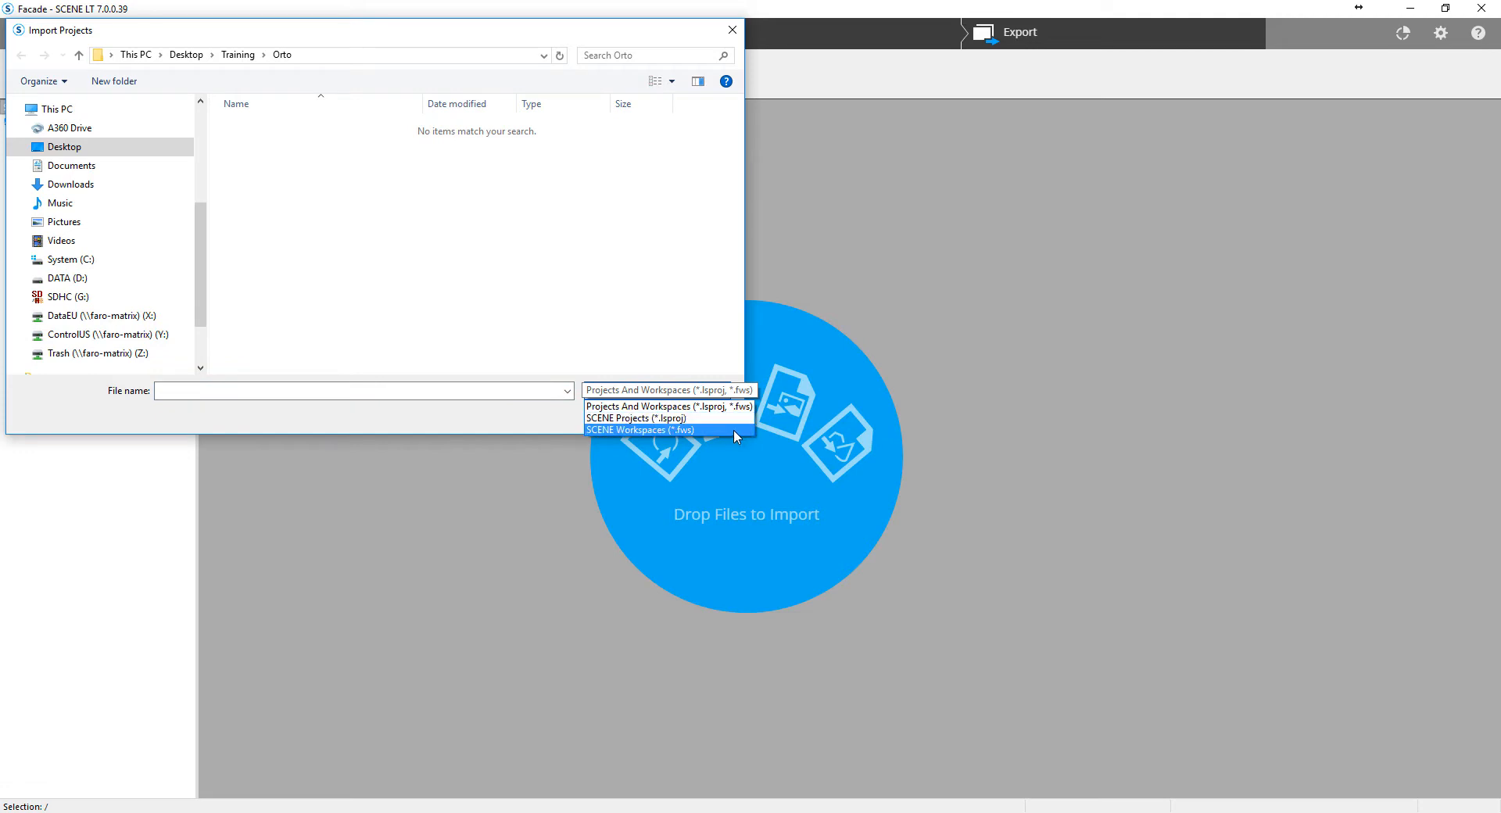
left_click(677, 263)
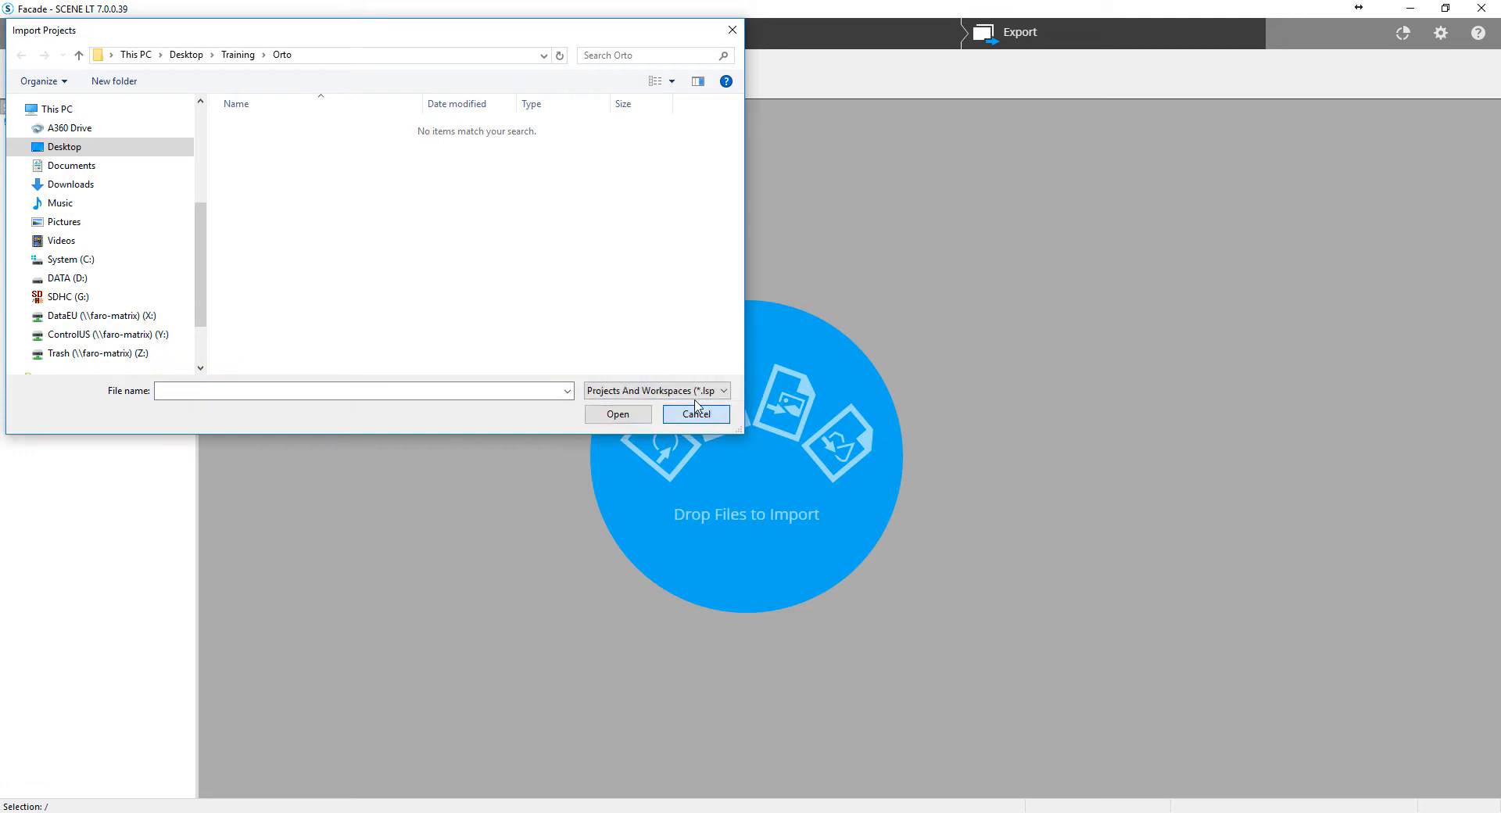
left_click(708, 412)
Check which object file types the import supports and leave without importing.
left_click(218, 66)
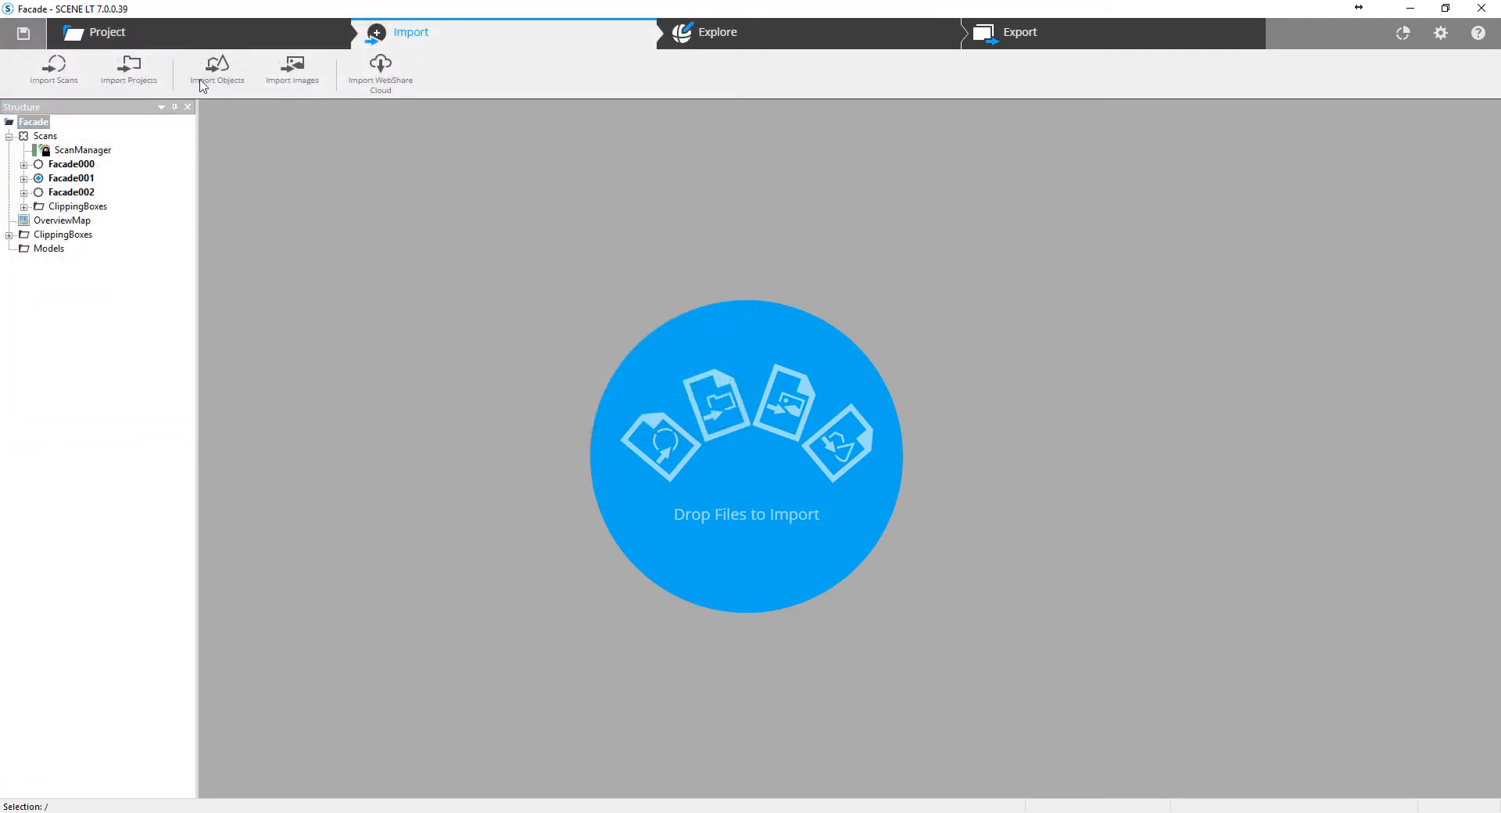
left_click(665, 394)
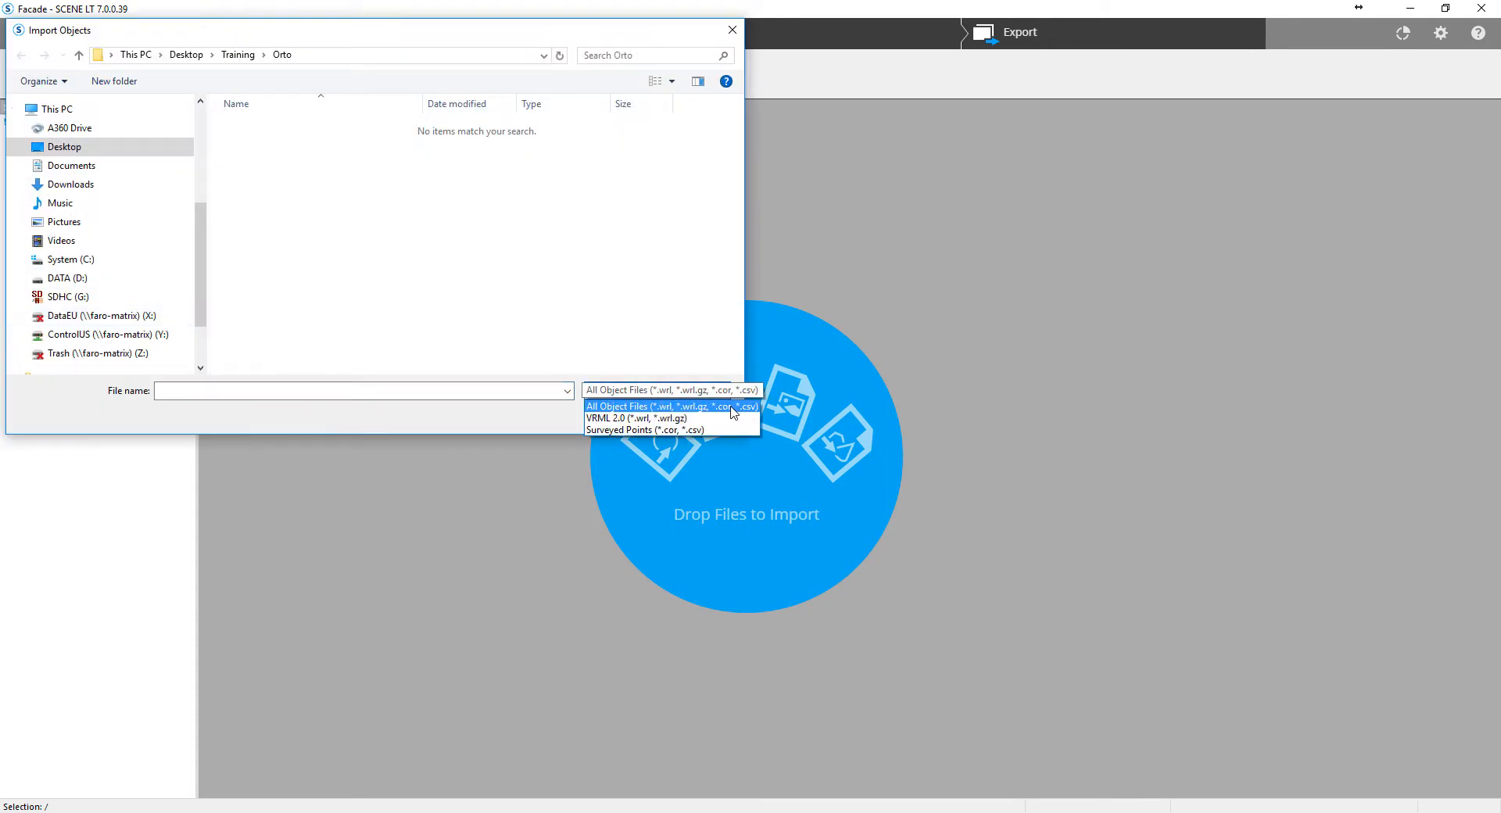
left_click(714, 397)
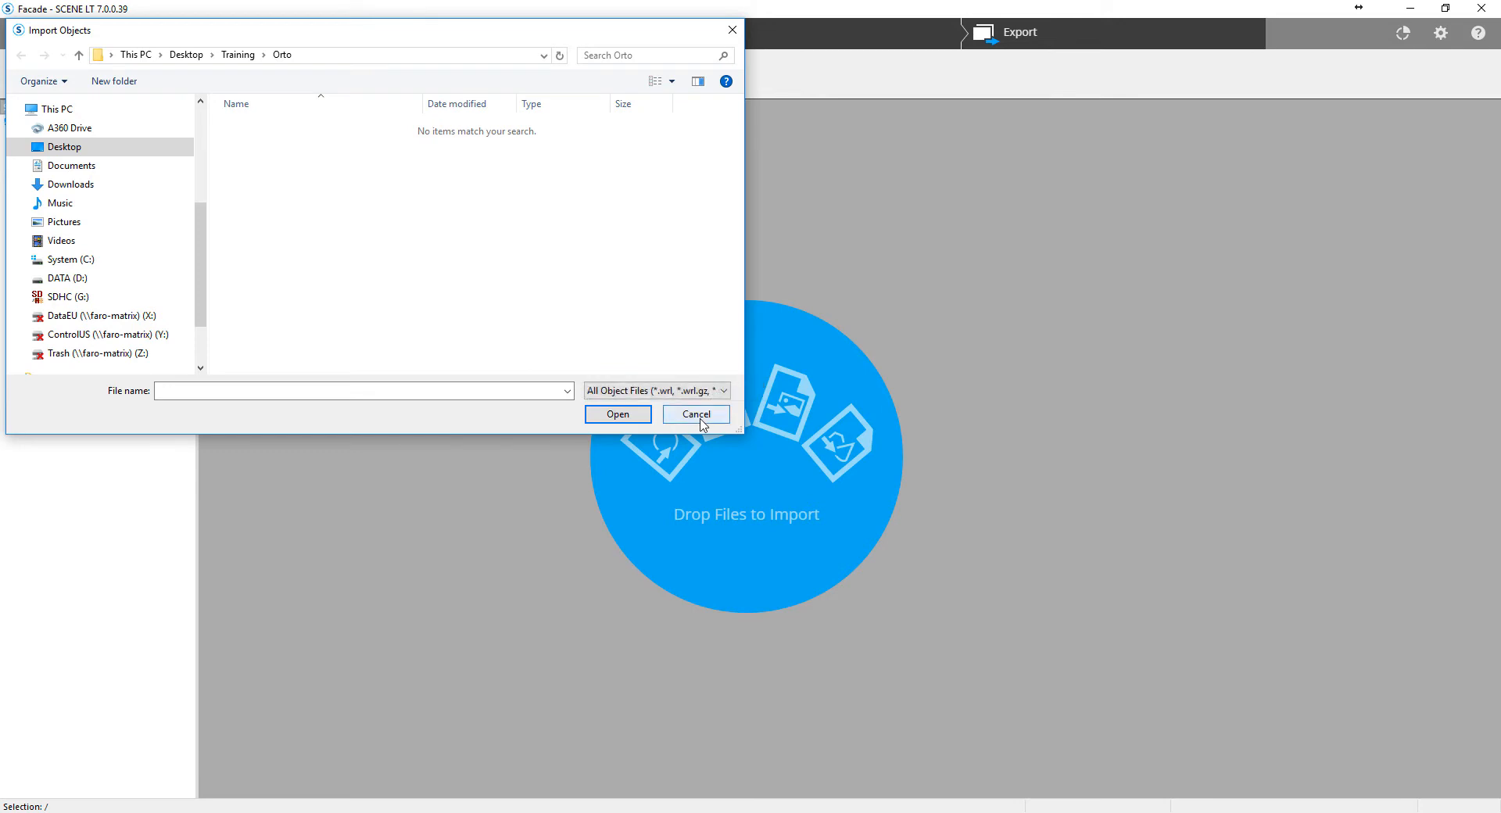
left_click(696, 413)
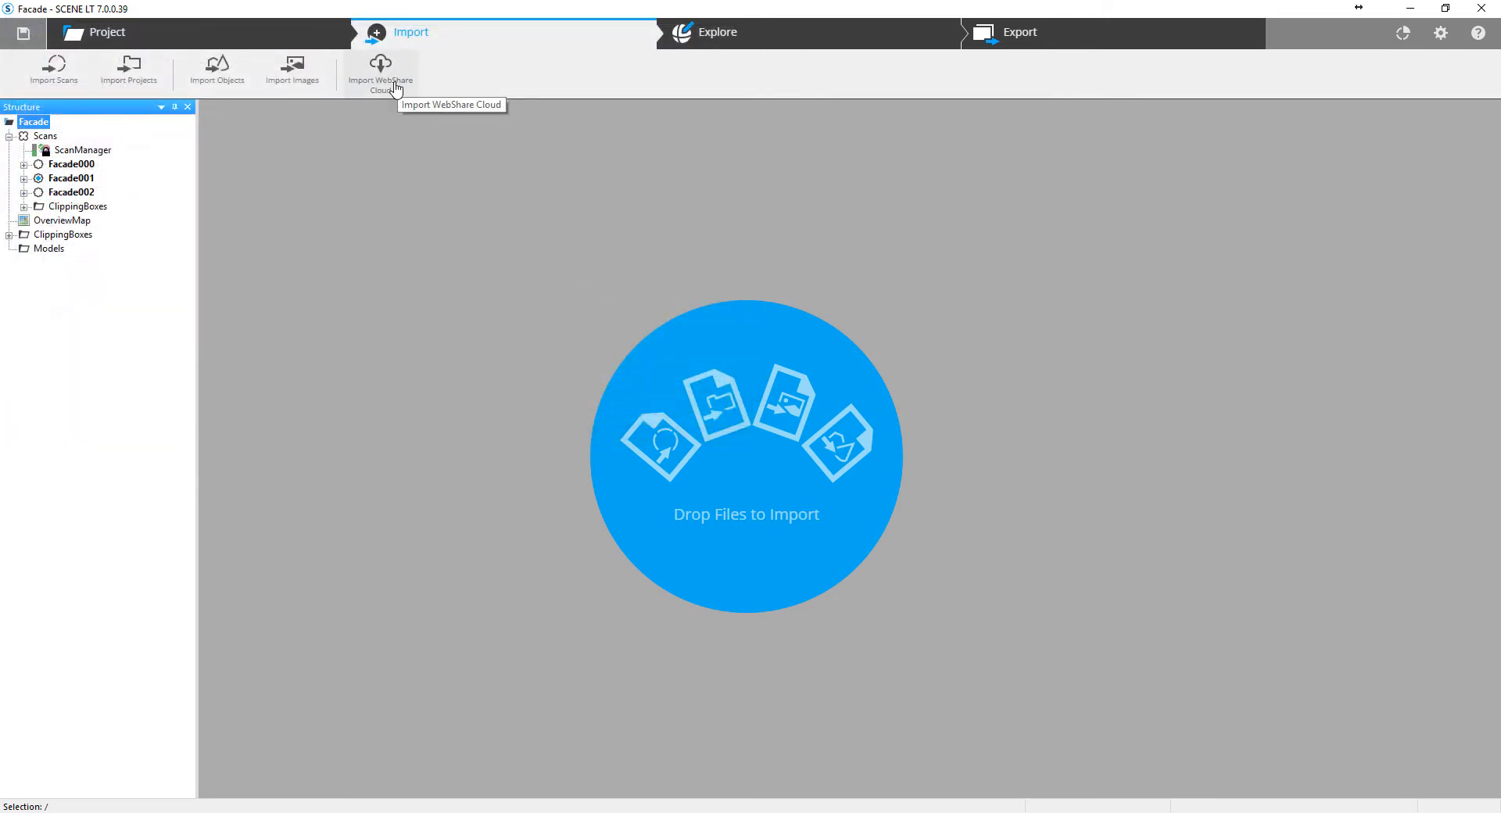
Check which image formats can be imported and leave without importing an image.
left_click(317, 72)
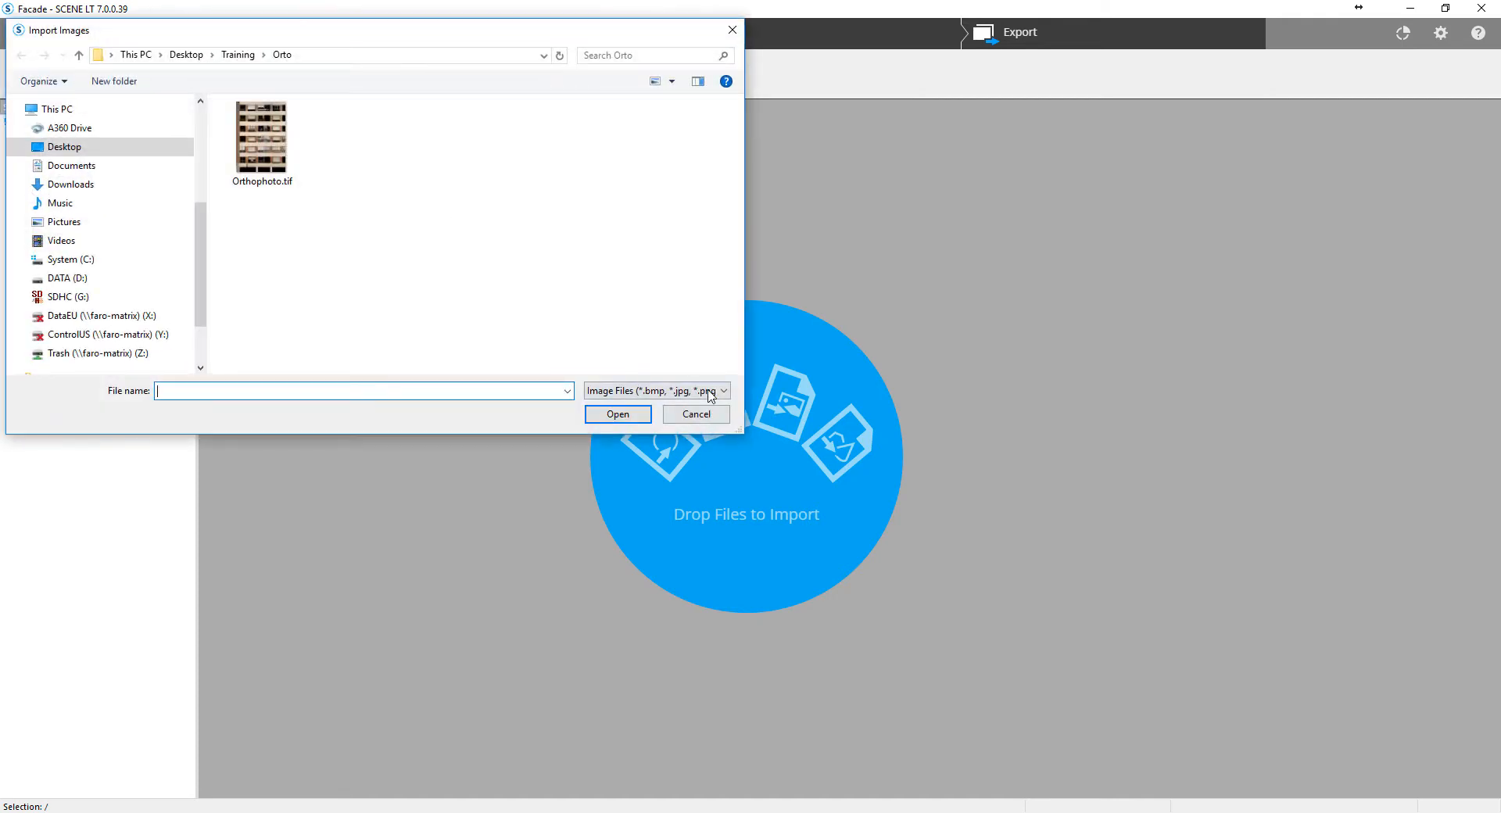
left_click(712, 394)
left_click(677, 335)
left_click(719, 416)
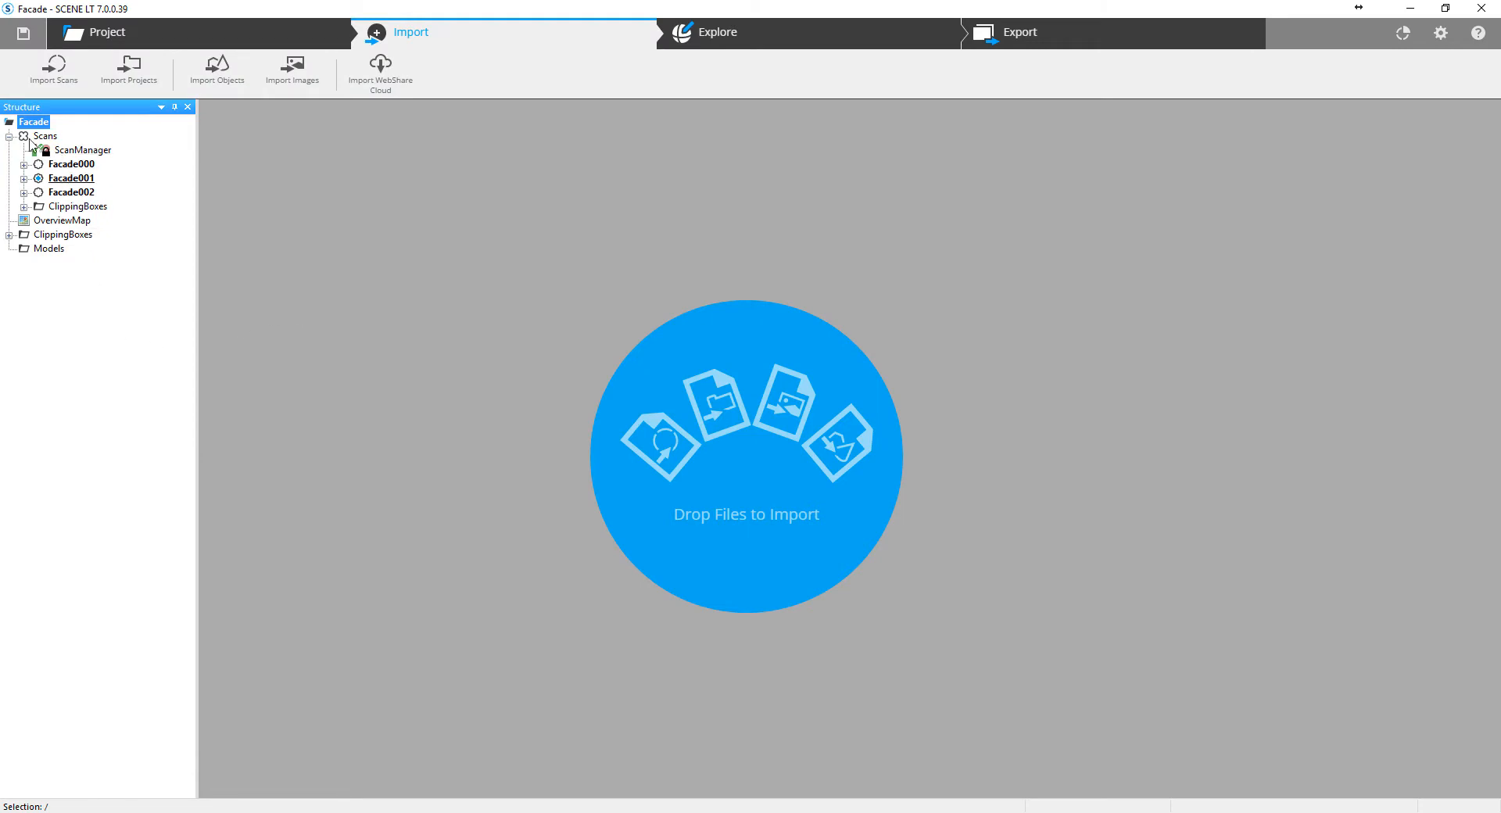
Show the Facade project's point cloud in 3D in the Explore workspace and orbit around the building.
left_click(757, 41)
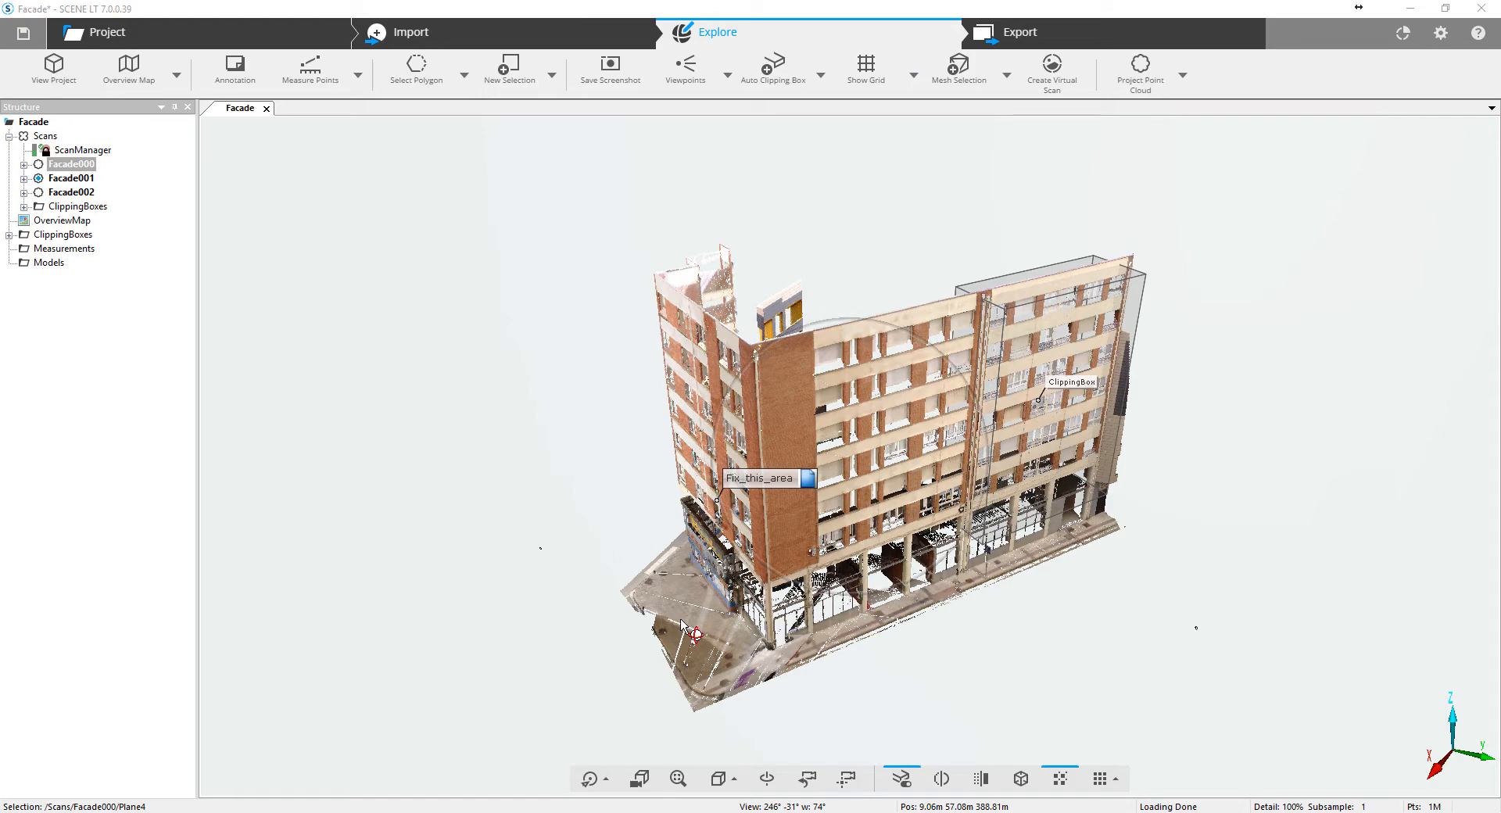
left_click_drag(688, 630, 782, 624)
right_click_drag(775, 613, 816, 575)
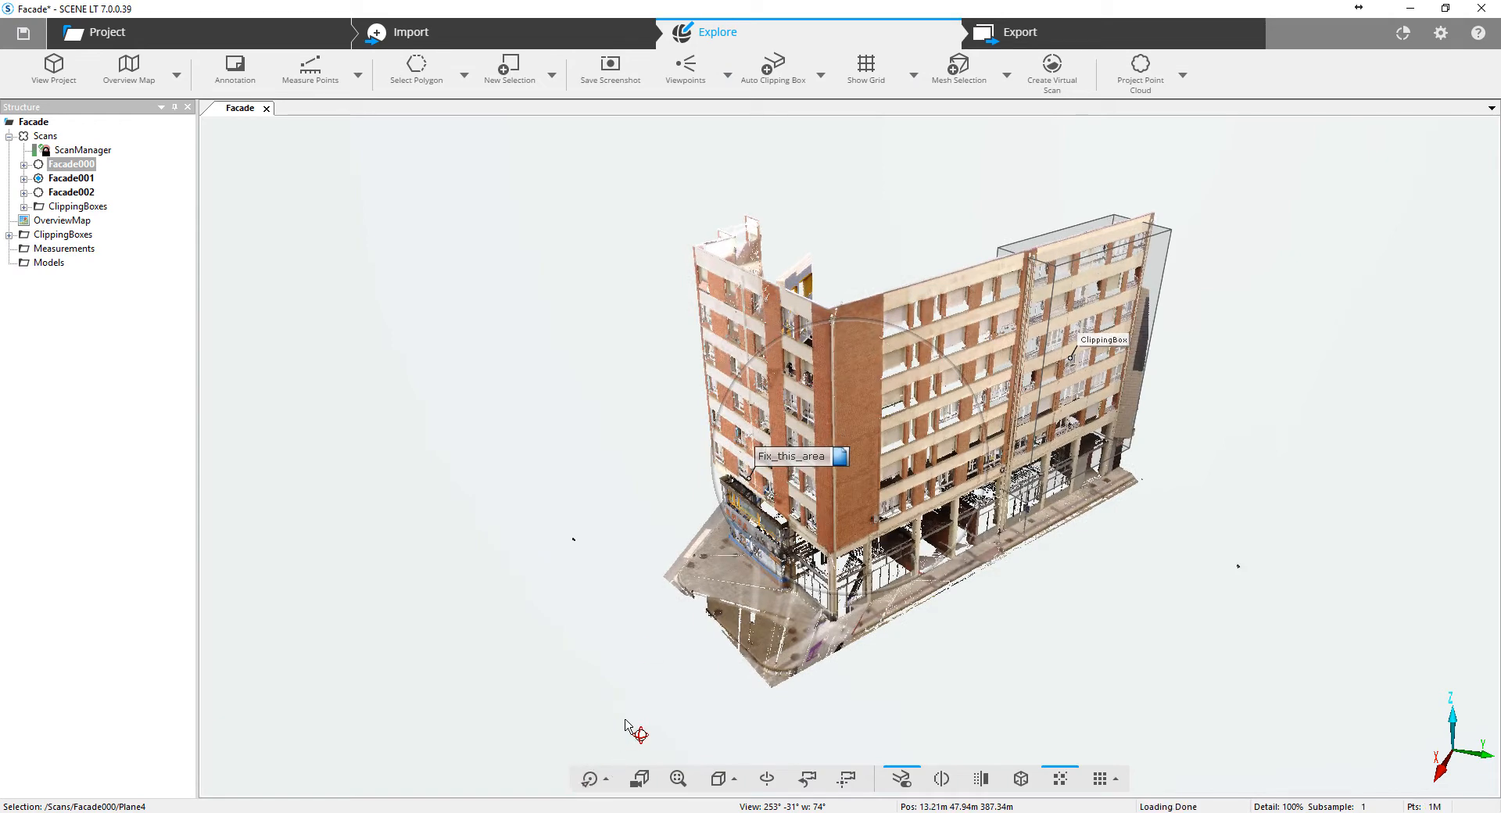
Review the available navigation modes and try the orthographic camera before returning to perspective.
left_click(606, 781)
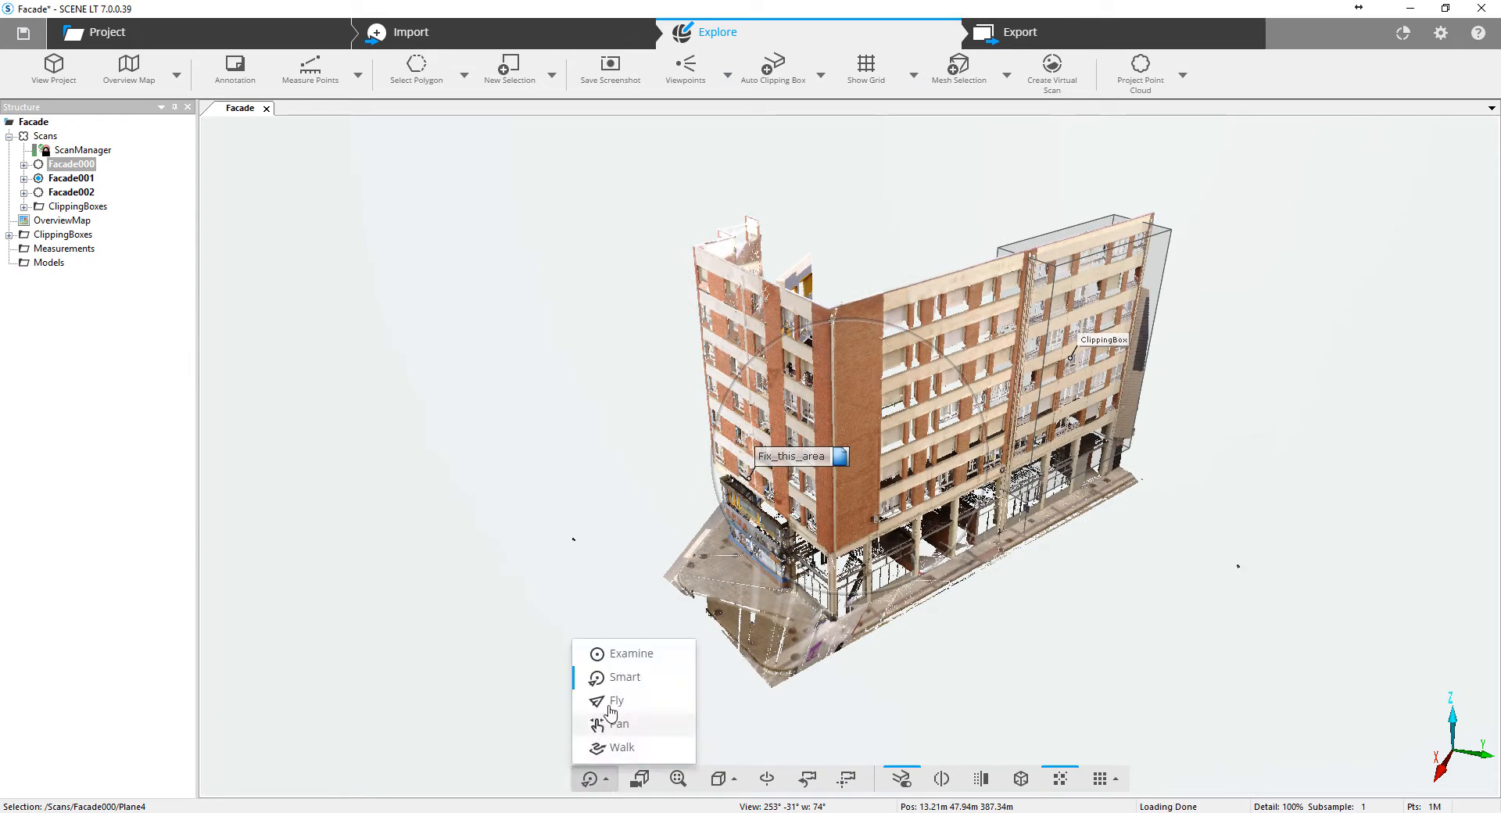
left_click(464, 695)
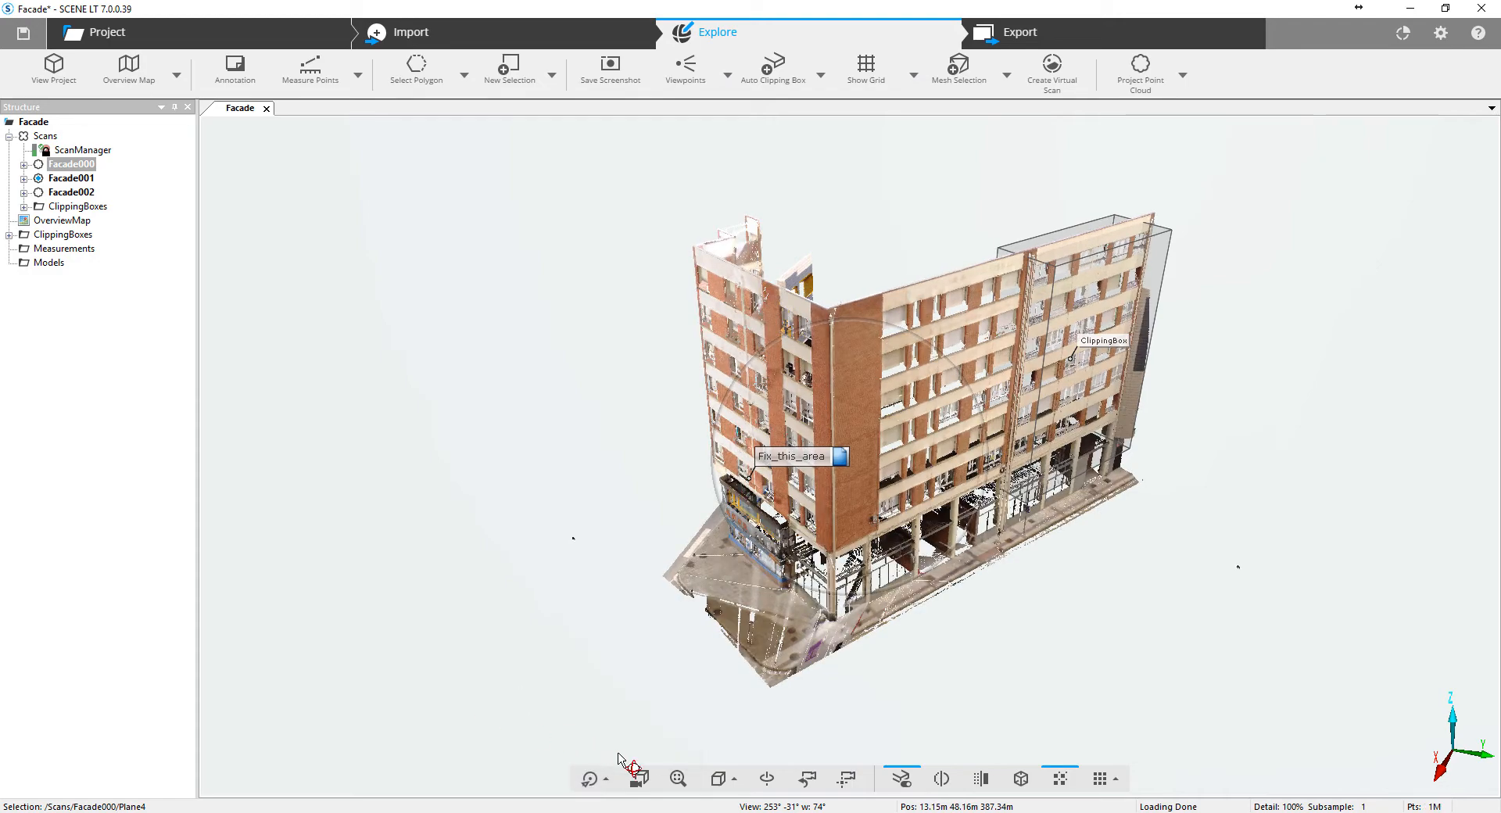
left_click(645, 782)
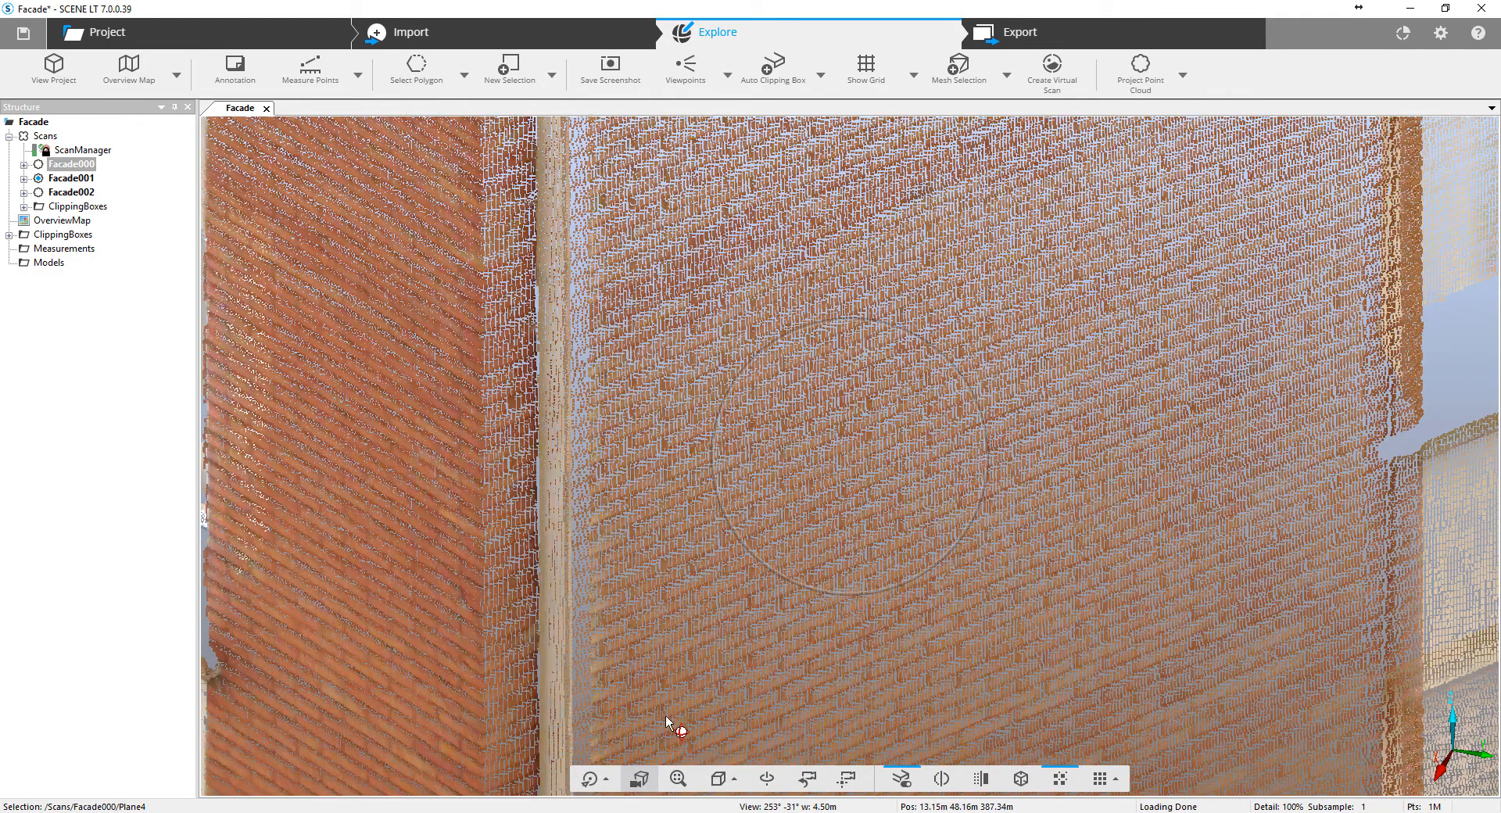
left_click(640, 781)
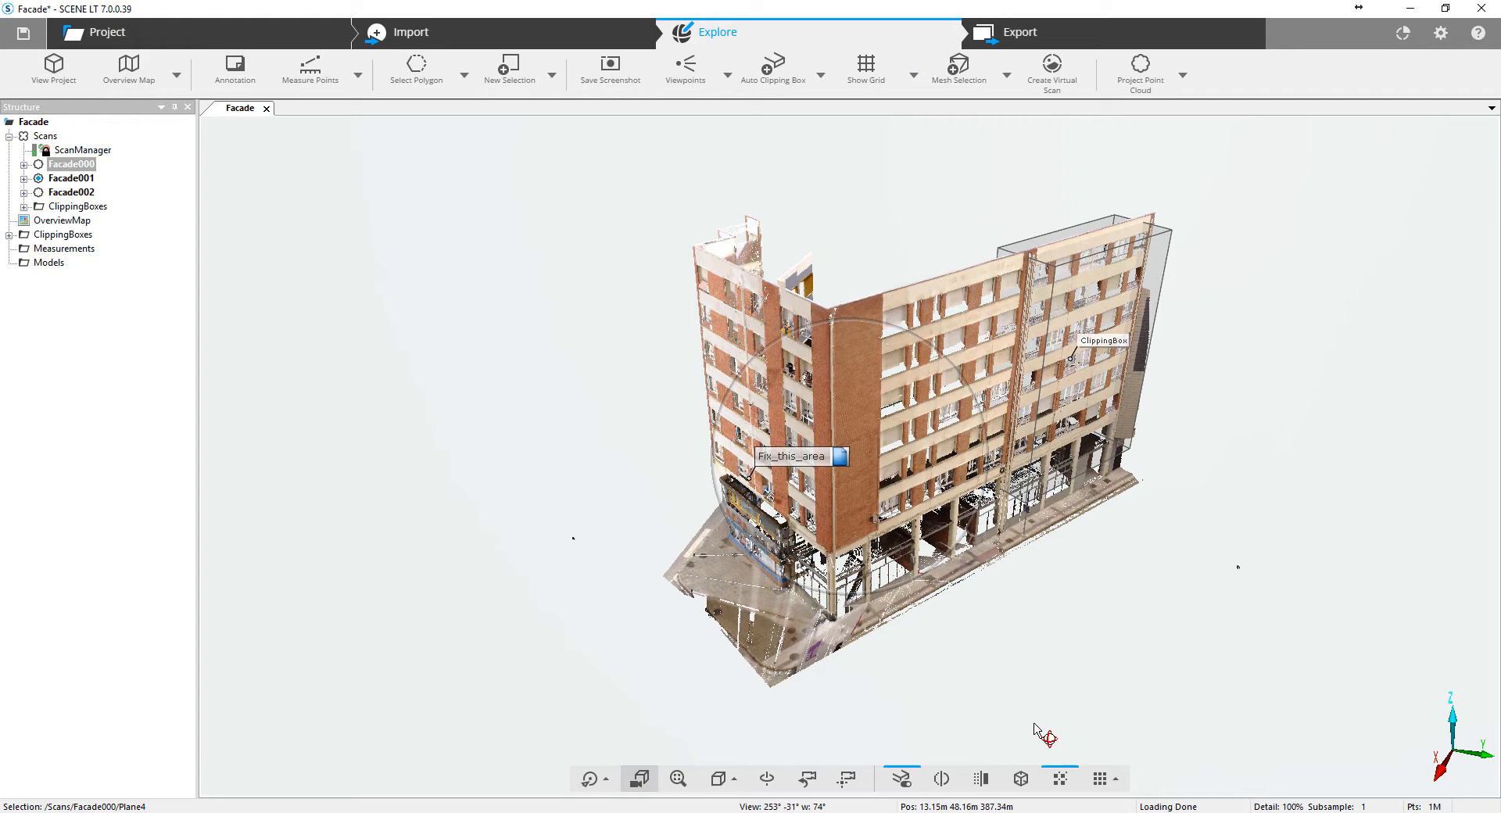
Examine the building from several angles, with close-ups of its street-level corner and the shop sign near the Fix_this_area annotation.
left_click_drag(607, 667, 621, 657)
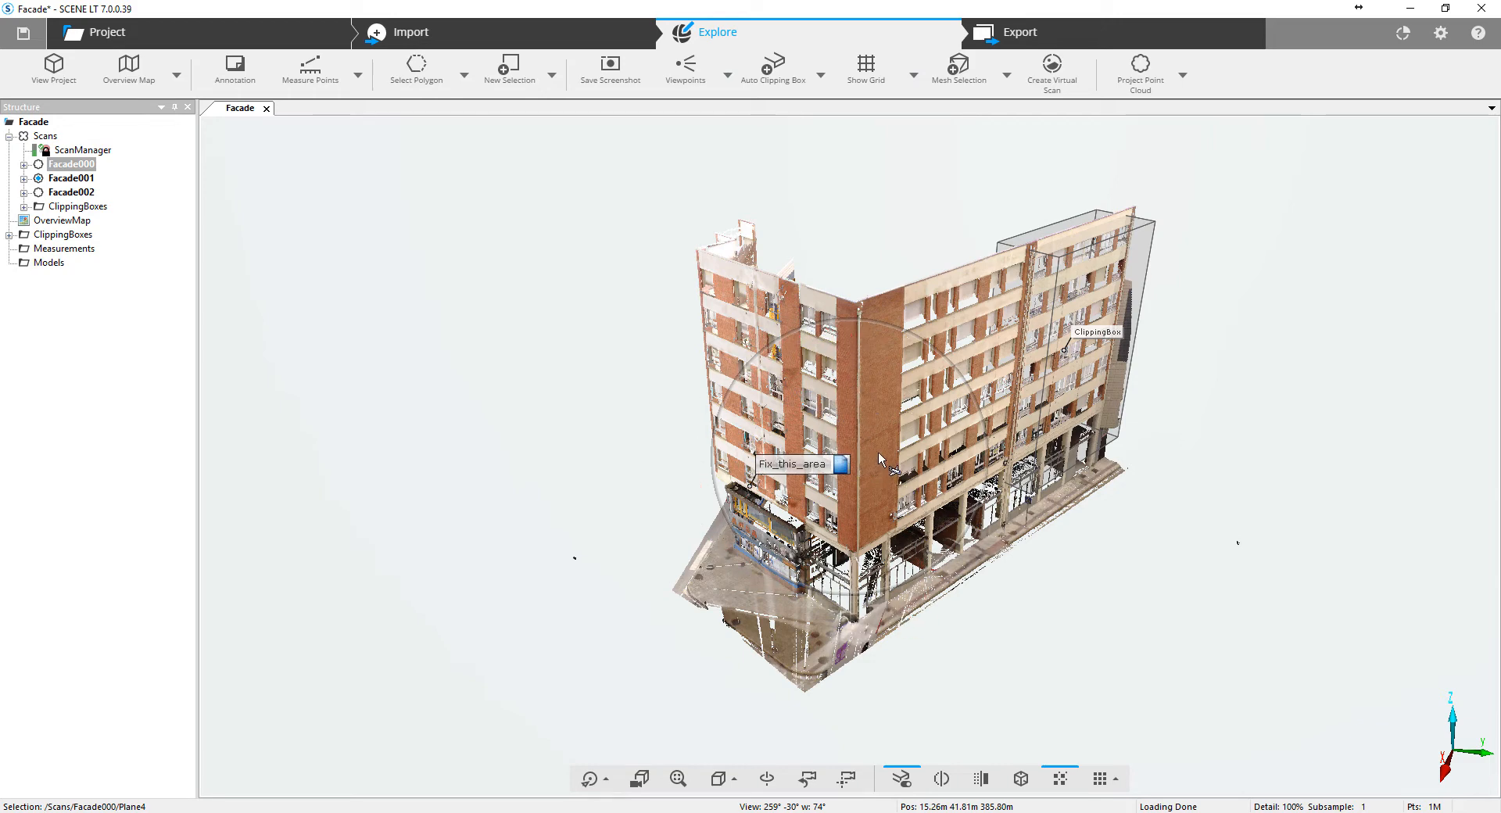
left_click_drag(879, 452, 950, 450)
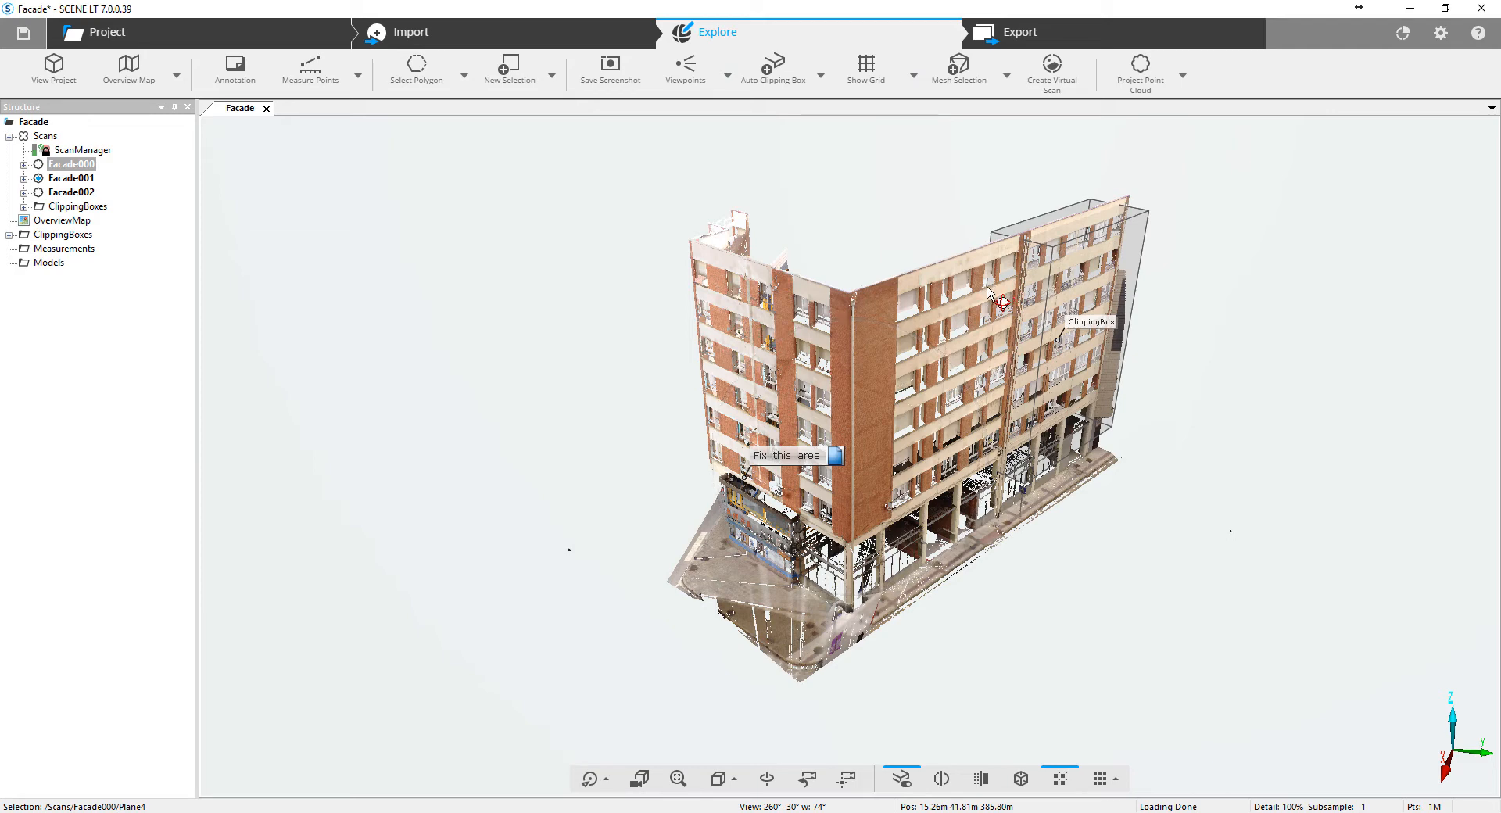
left_click_drag(988, 289, 845, 348)
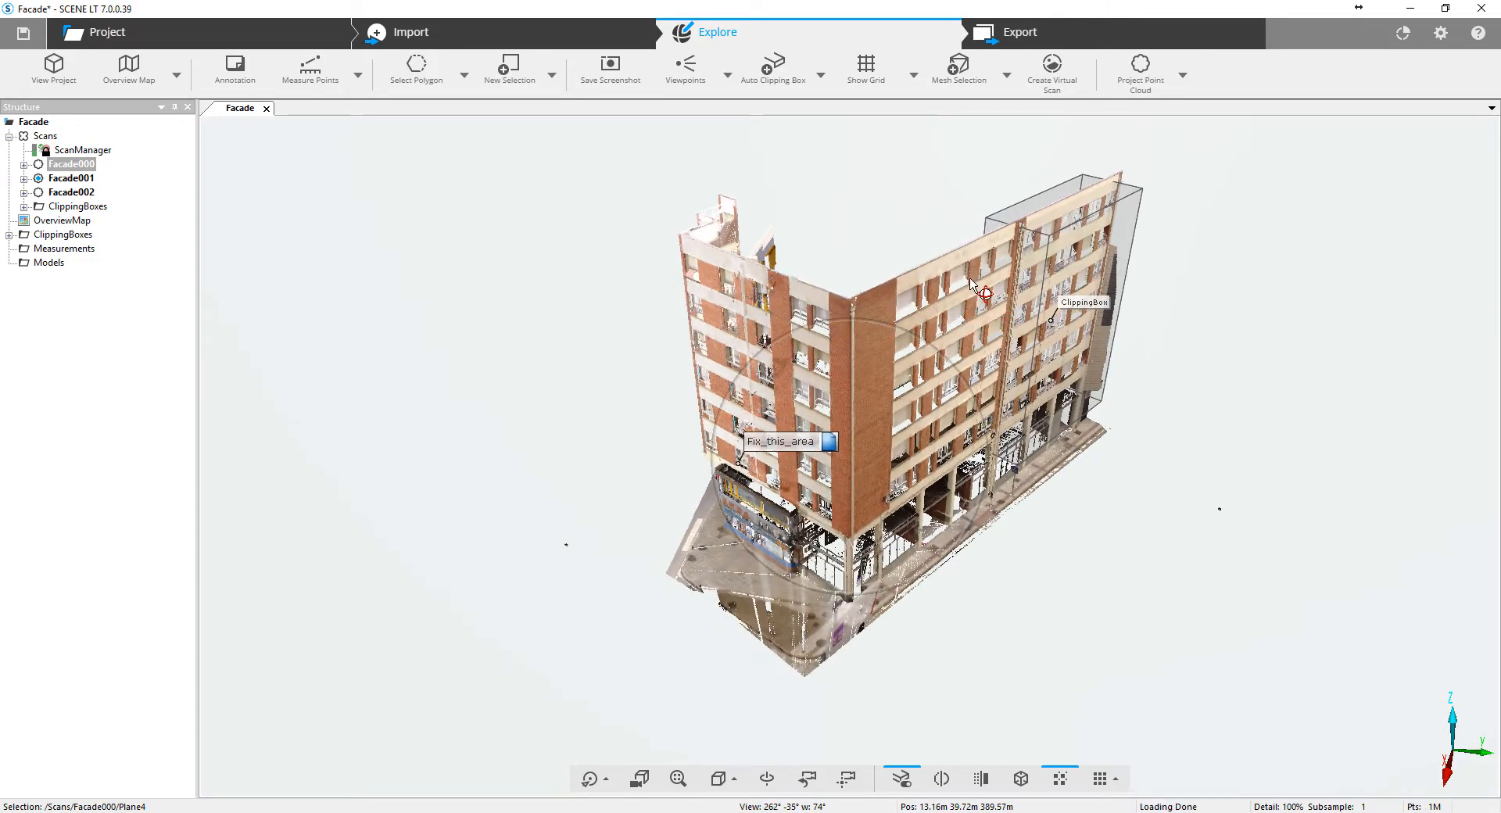
left_click_drag(972, 283, 962, 329)
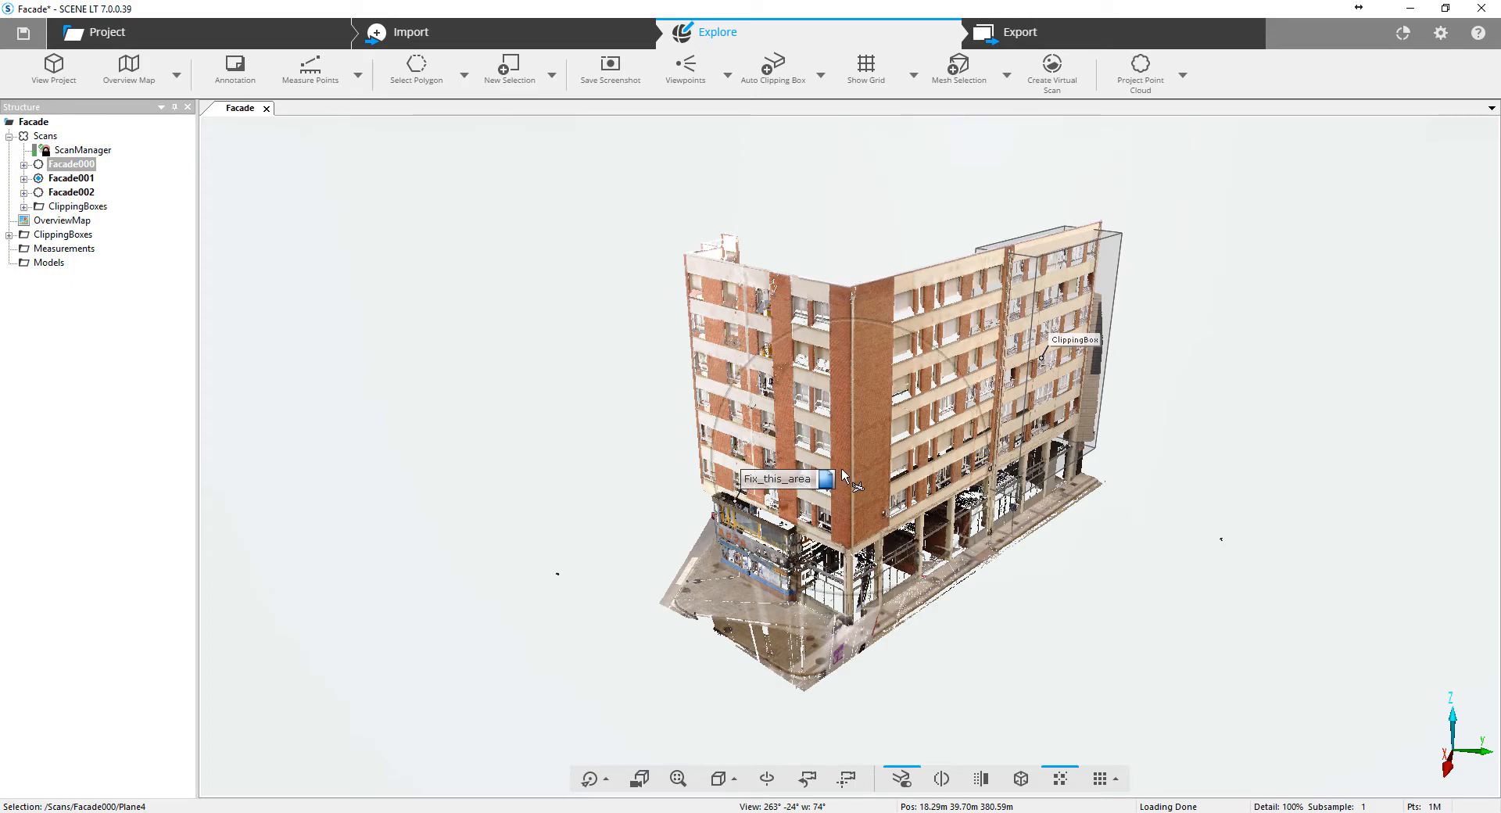
scroll(850, 557, "up", 10)
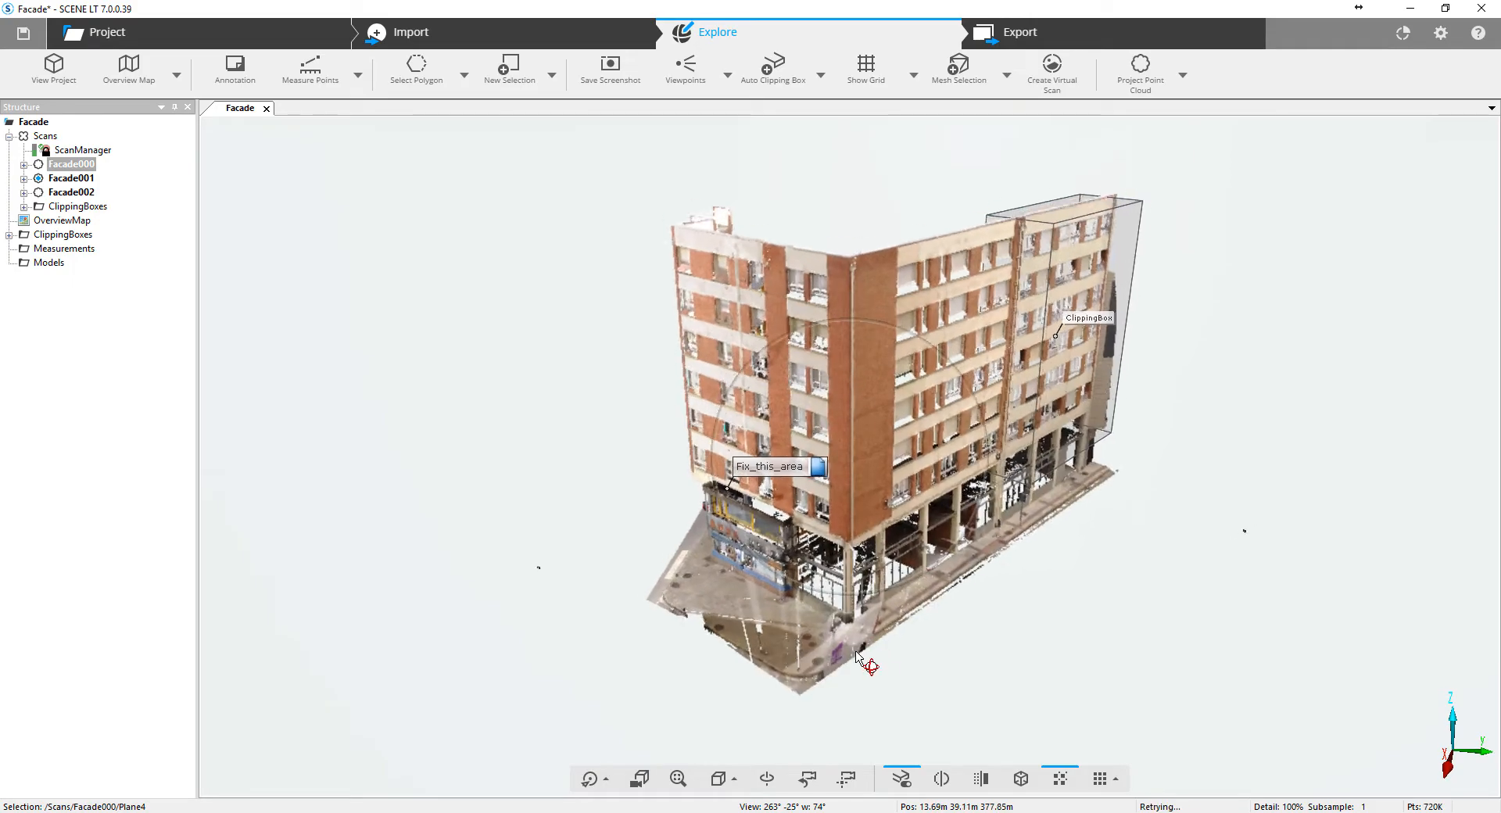
scroll(800, 711, "up", 2)
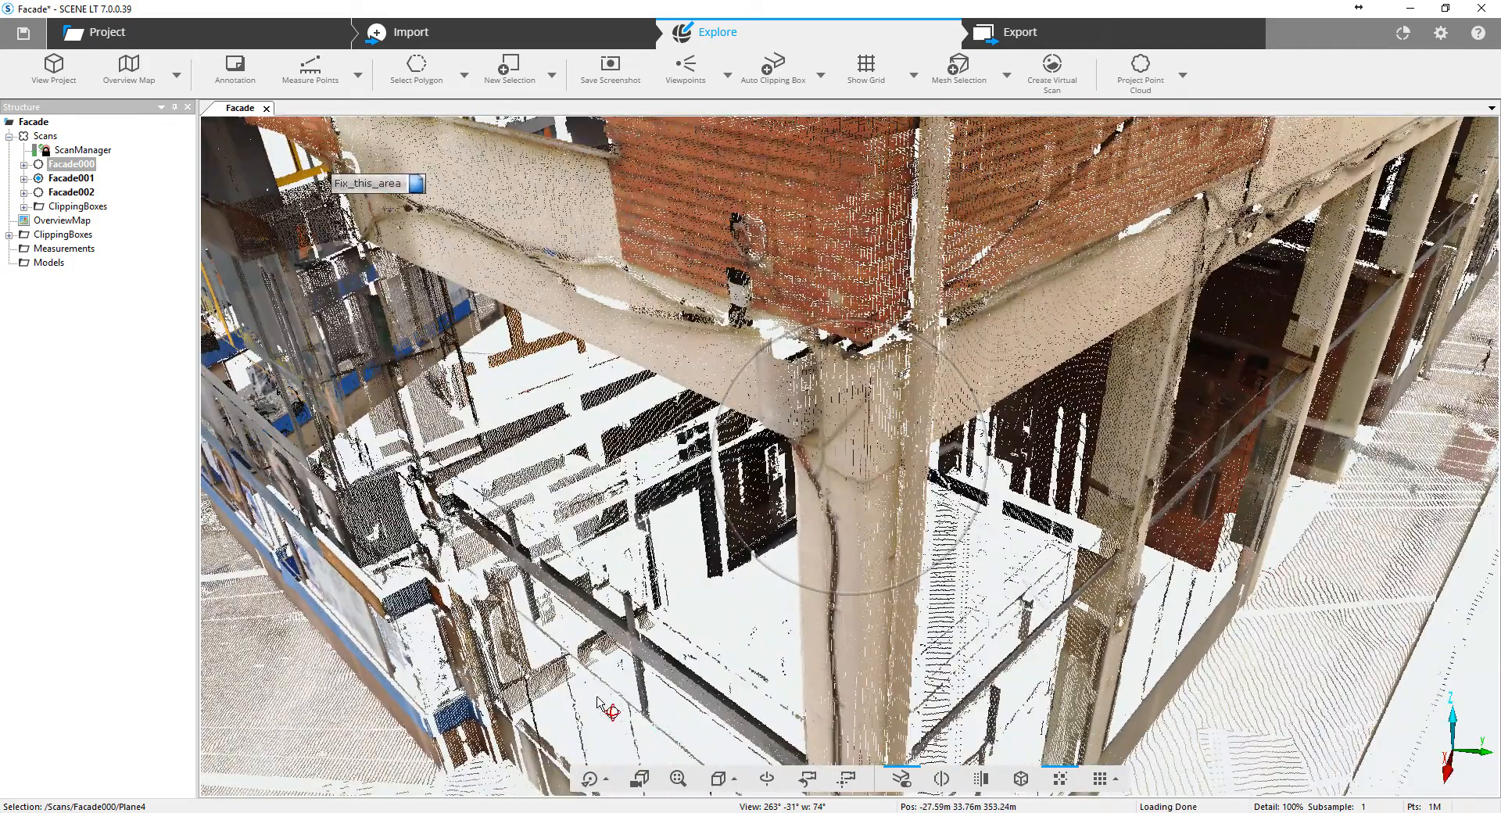
left_click_drag(595, 662, 1157, 532)
scroll(1121, 495, "down", 7)
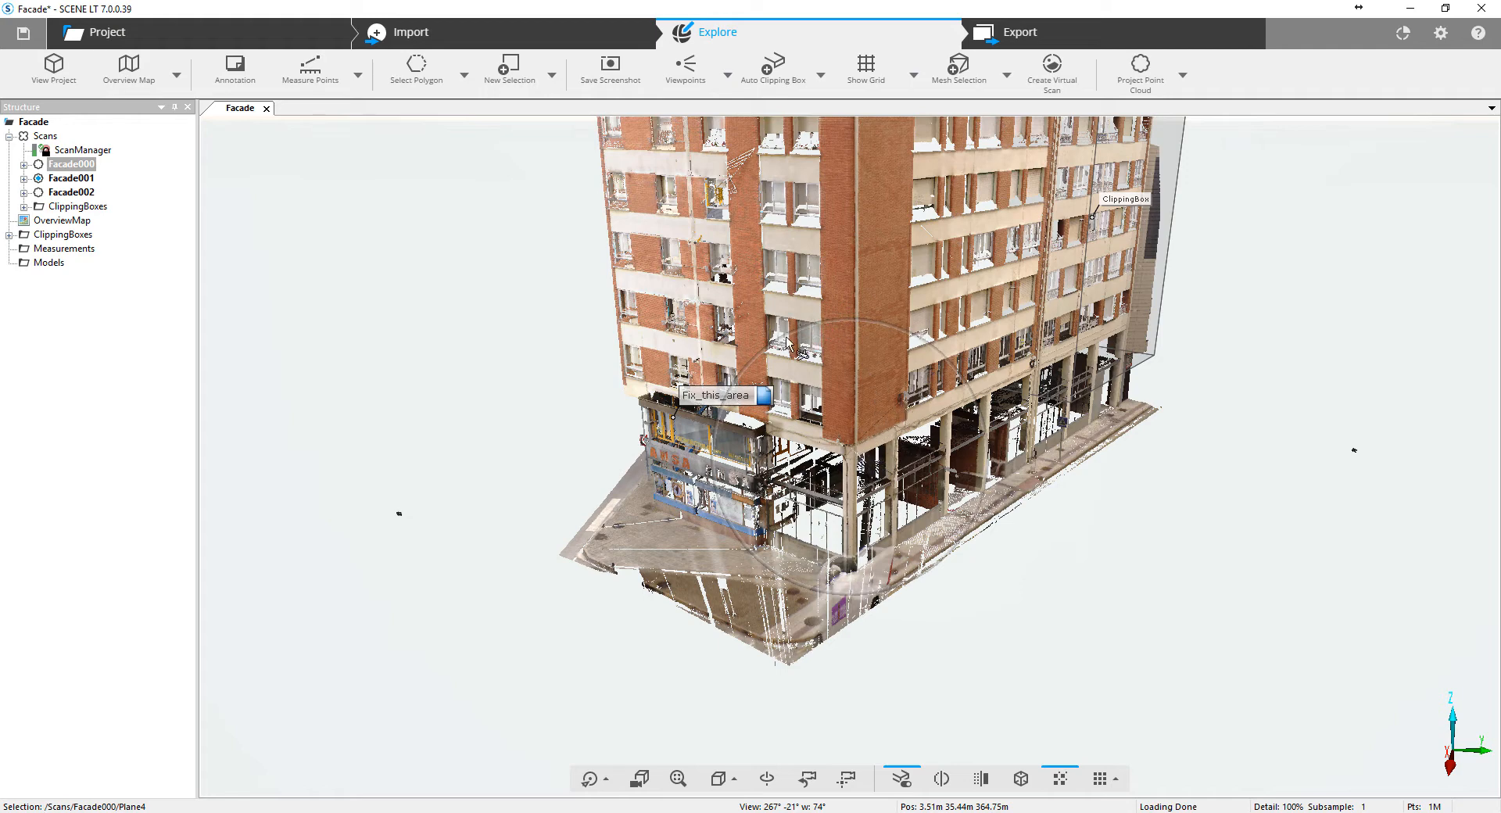
mouse_move(868, 455)
left_mouse_down()
mouse_move(842, 440)
mouse_move(866, 456)
mouse_move(893, 391)
mouse_move(825, 463)
mouse_move(837, 463)
mouse_move(857, 379)
mouse_move(835, 461)
mouse_move(801, 460)
mouse_move(912, 473)
mouse_move(1035, 402)
mouse_move(1016, 384)
mouse_move(777, 448)
mouse_move(771, 526)
mouse_move(784, 487)
mouse_move(784, 516)
mouse_move(793, 504)
mouse_move(774, 506)
mouse_move(767, 438)
mouse_move(730, 433)
left_mouse_up()
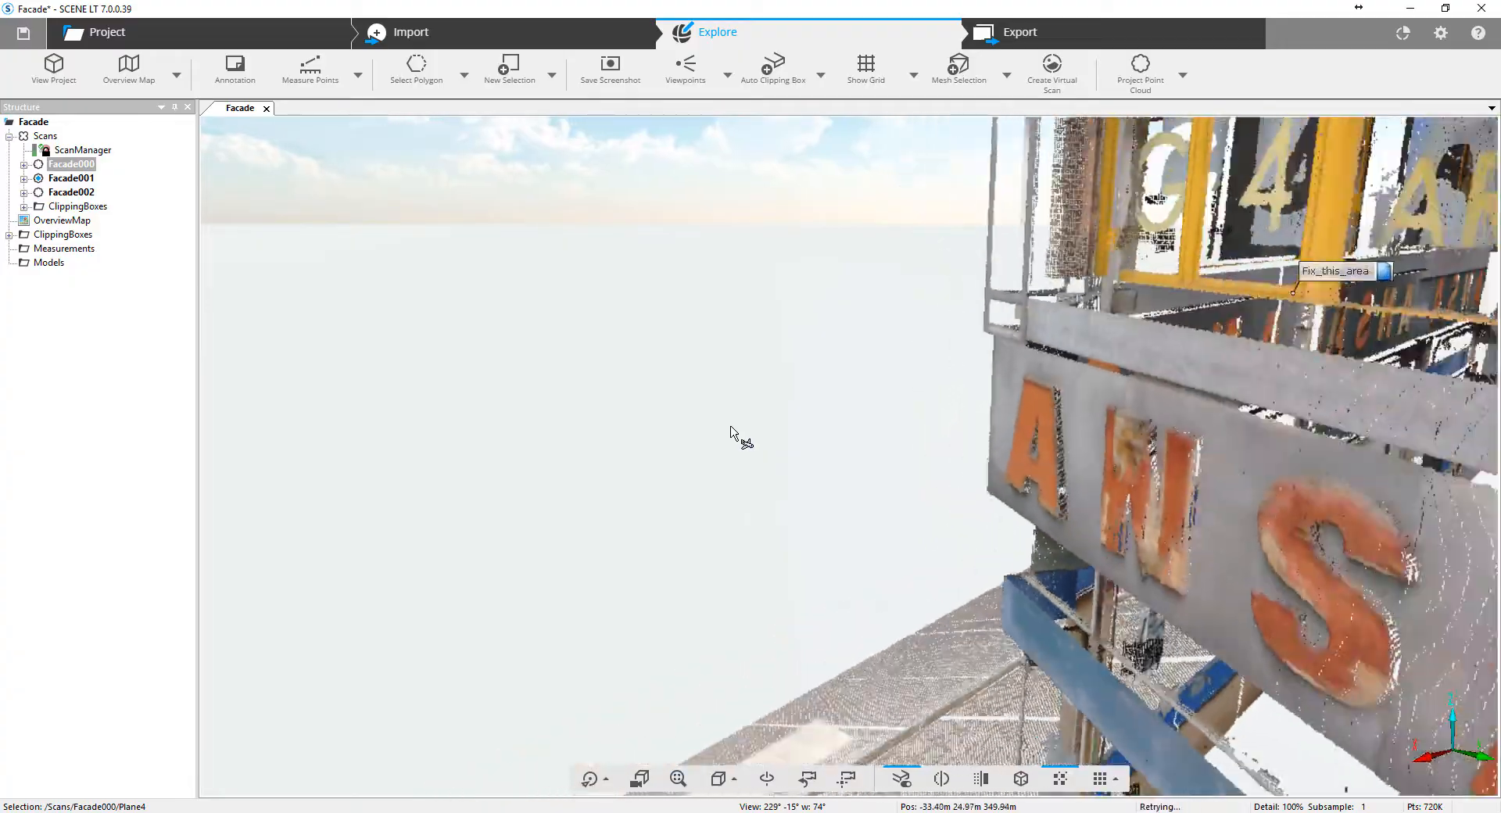
Examine the whole building and its street-level corner from different distances, heights and viewing angles in the 3D view.
scroll(730, 427, "down", 10)
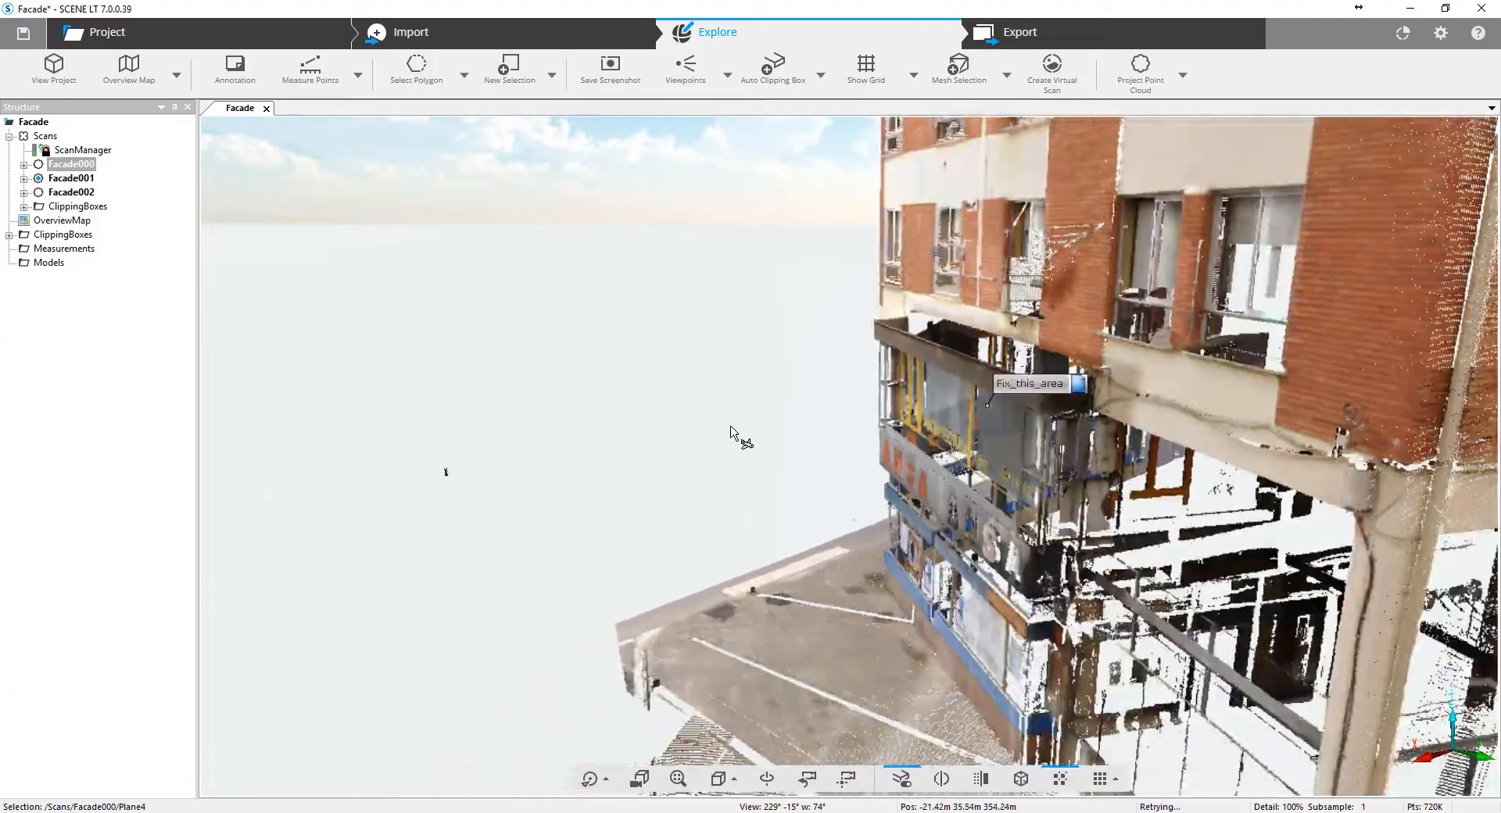
scroll(730, 427, "down", 5)
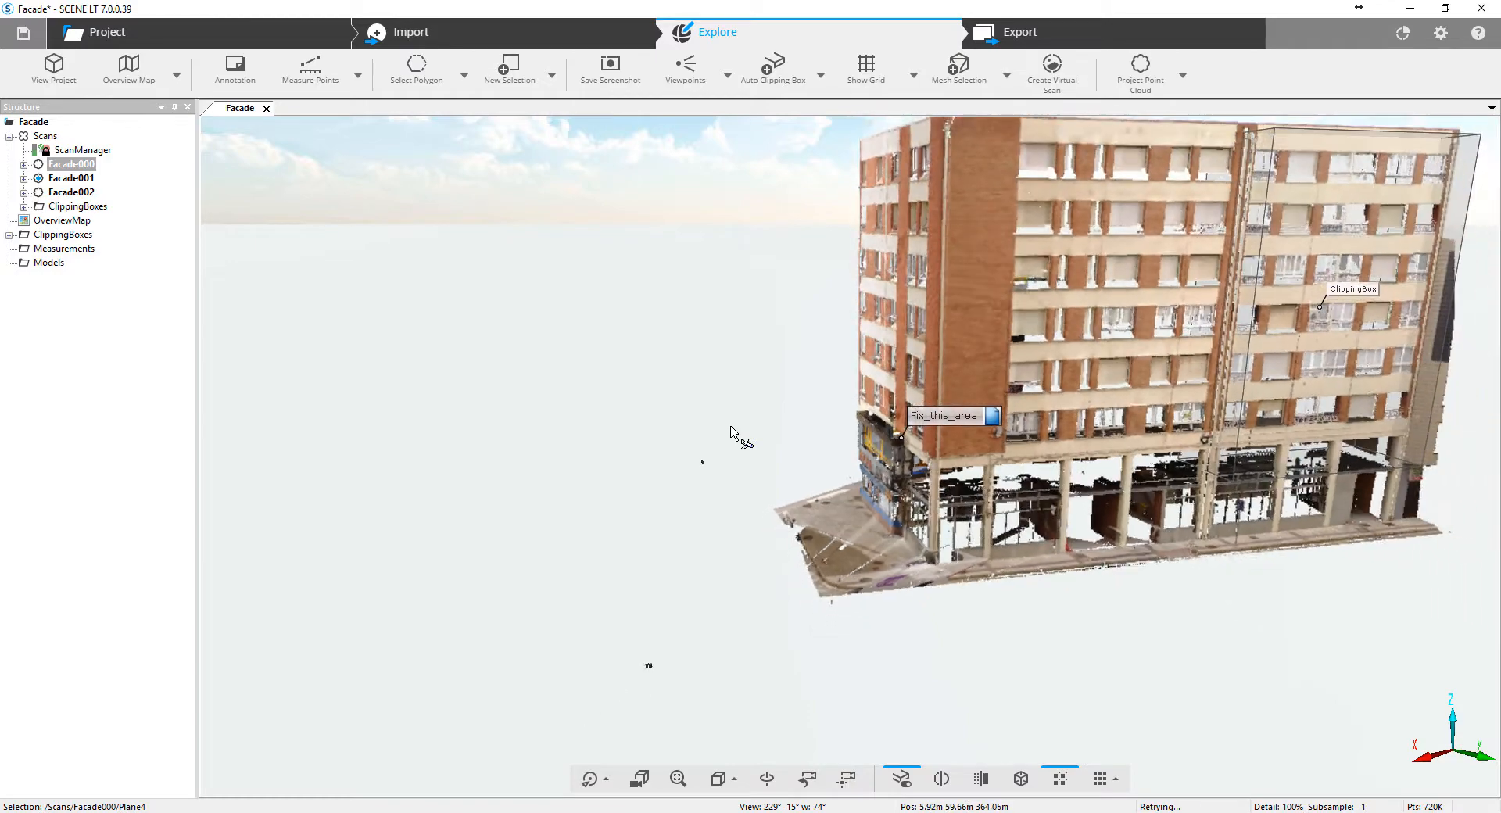
left_click_drag(733, 425, 734, 425)
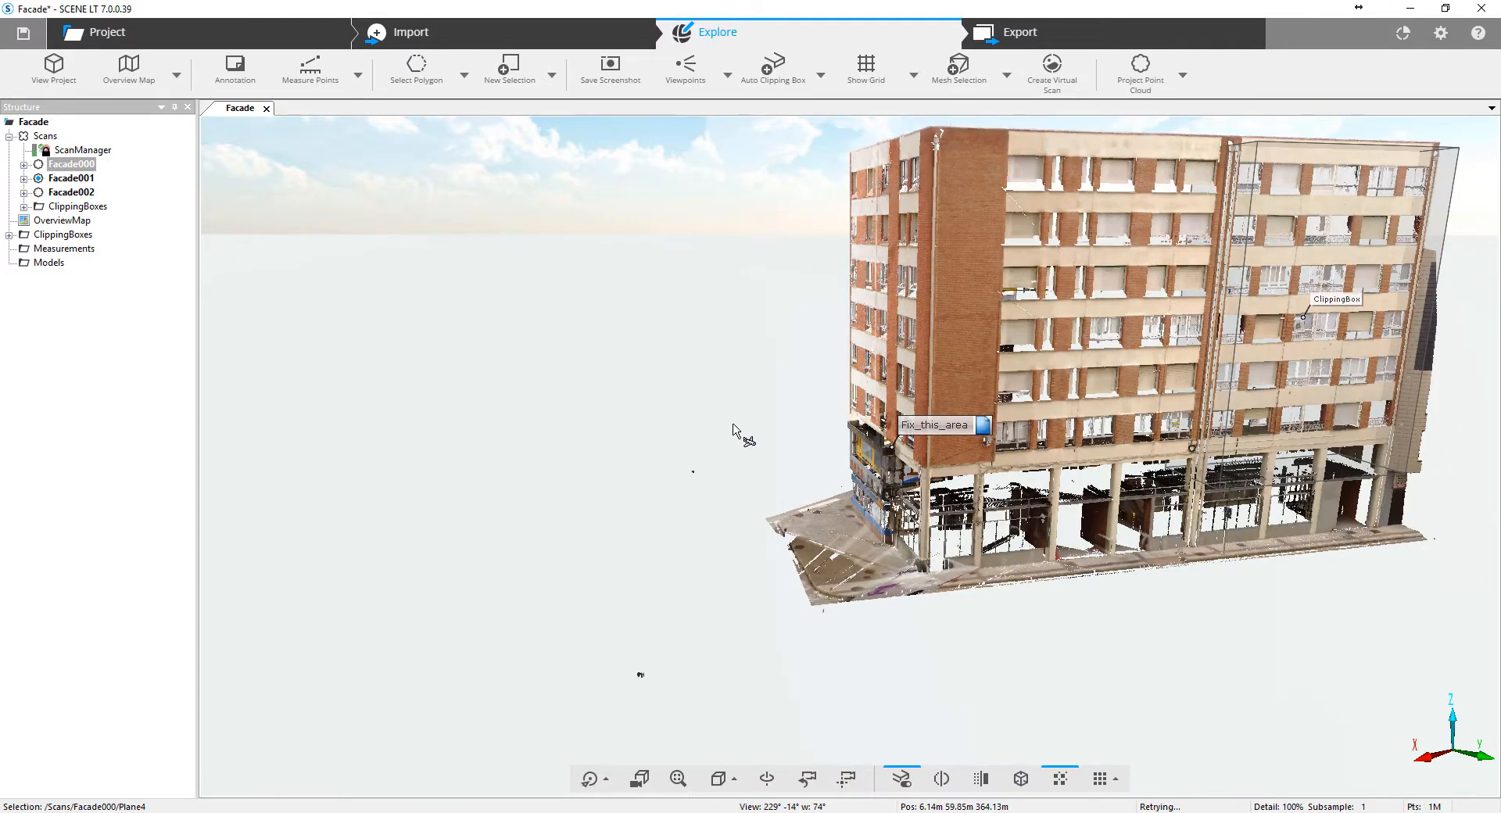
key("Right")
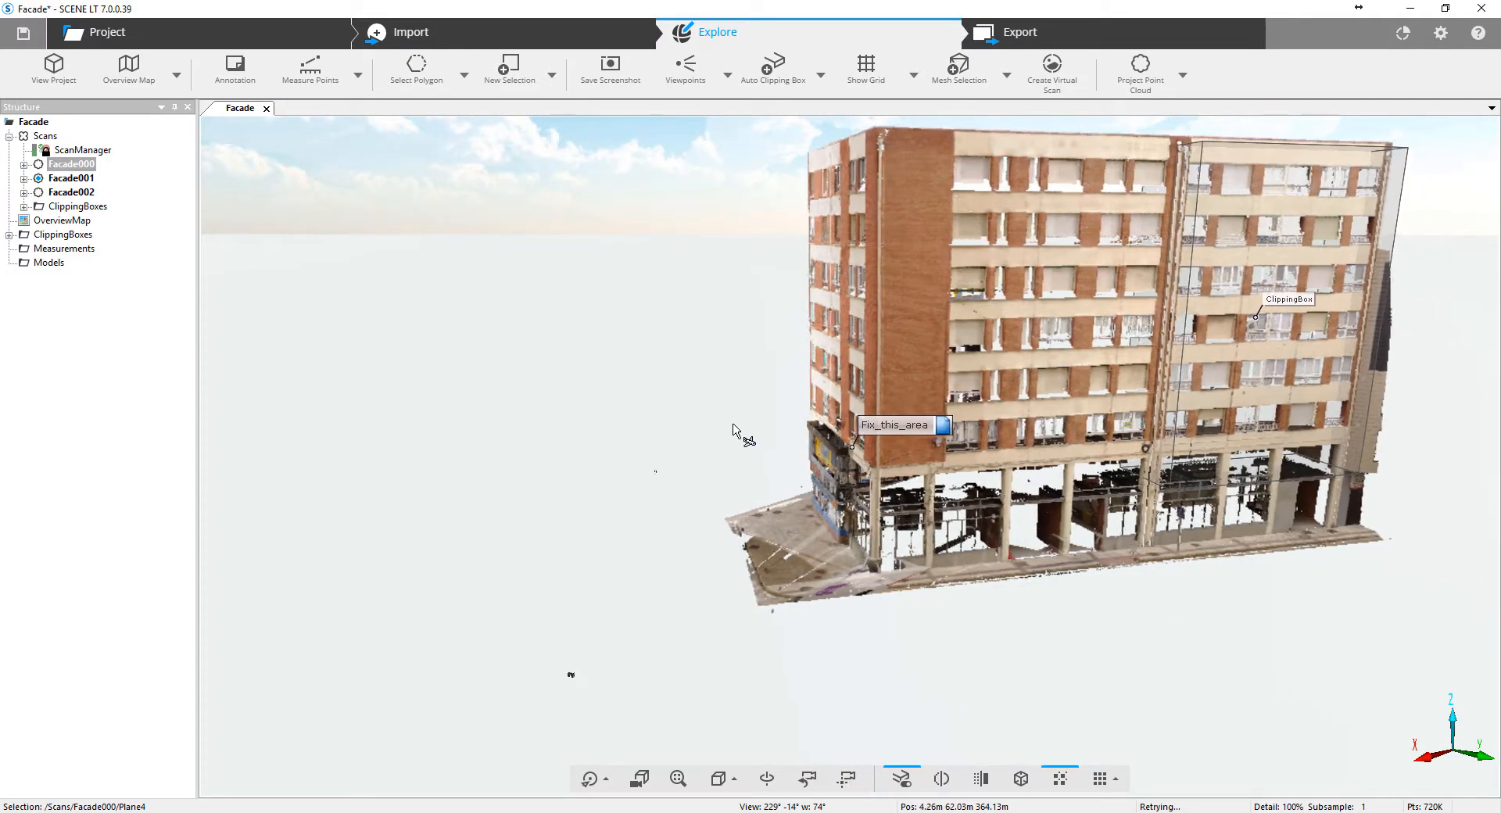
key("Right")
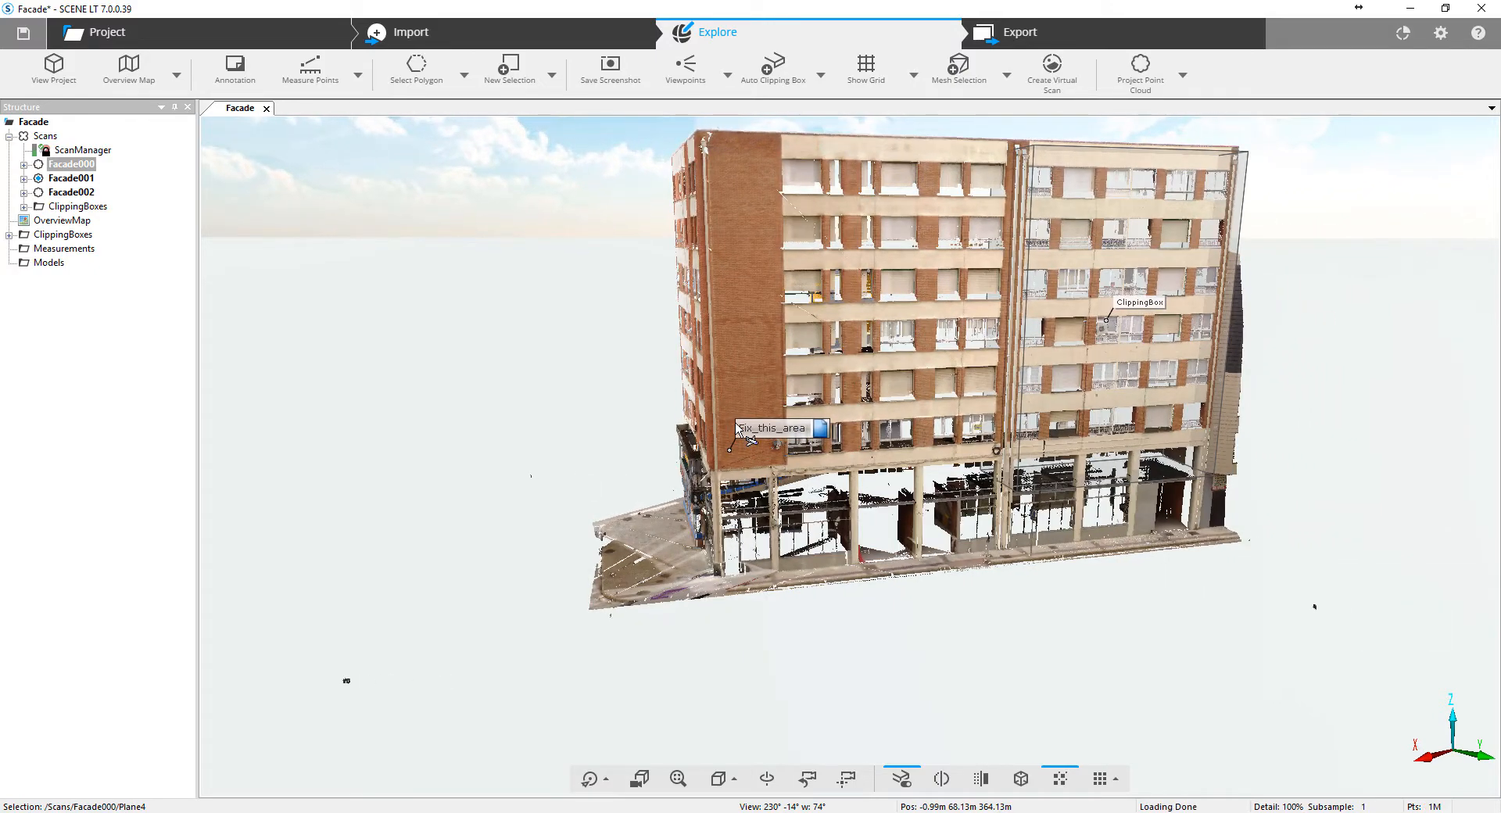
key("Left")
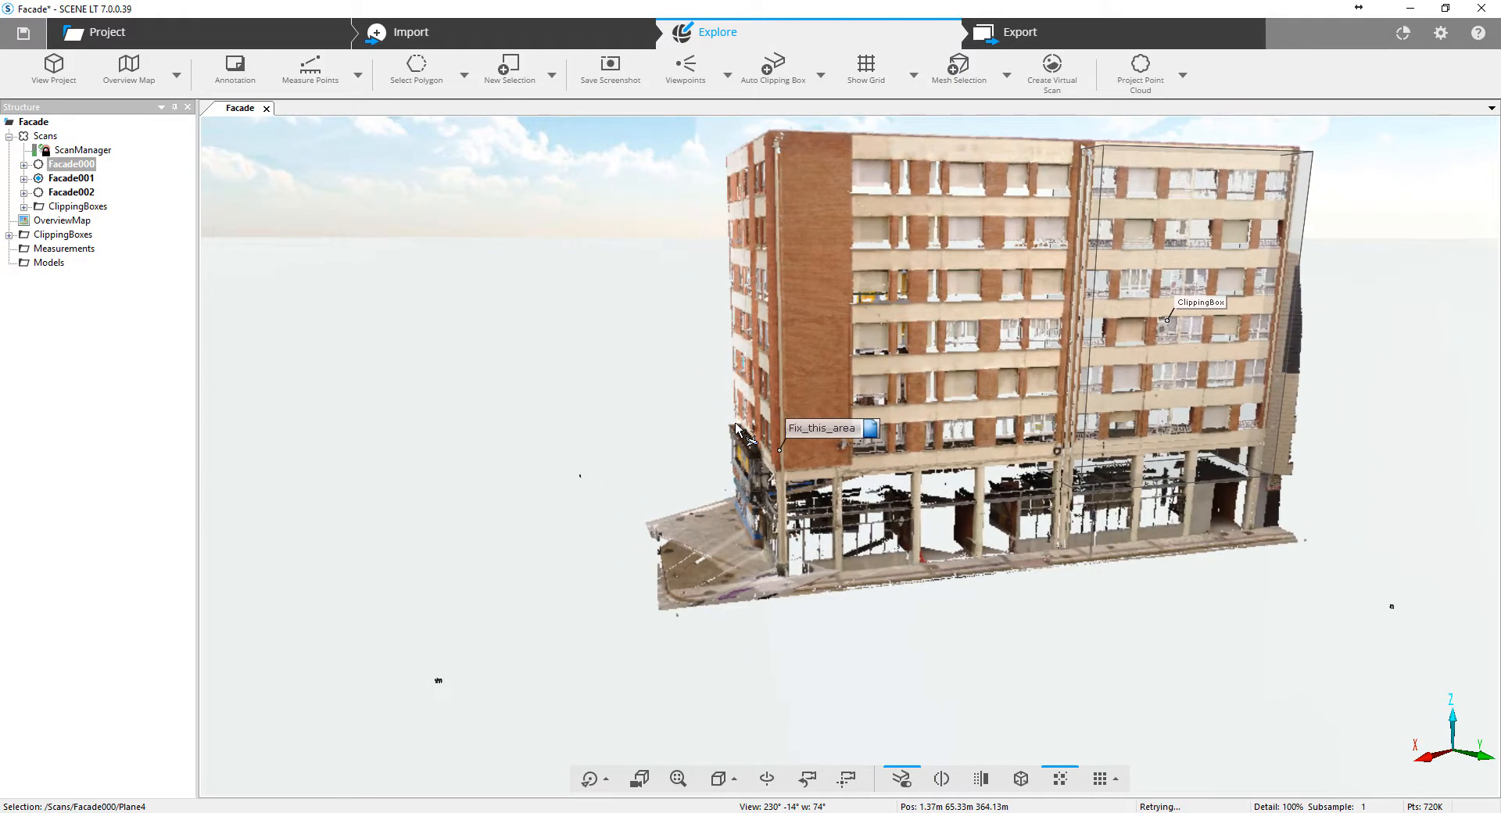
left_click_drag(735, 429, 782, 435)
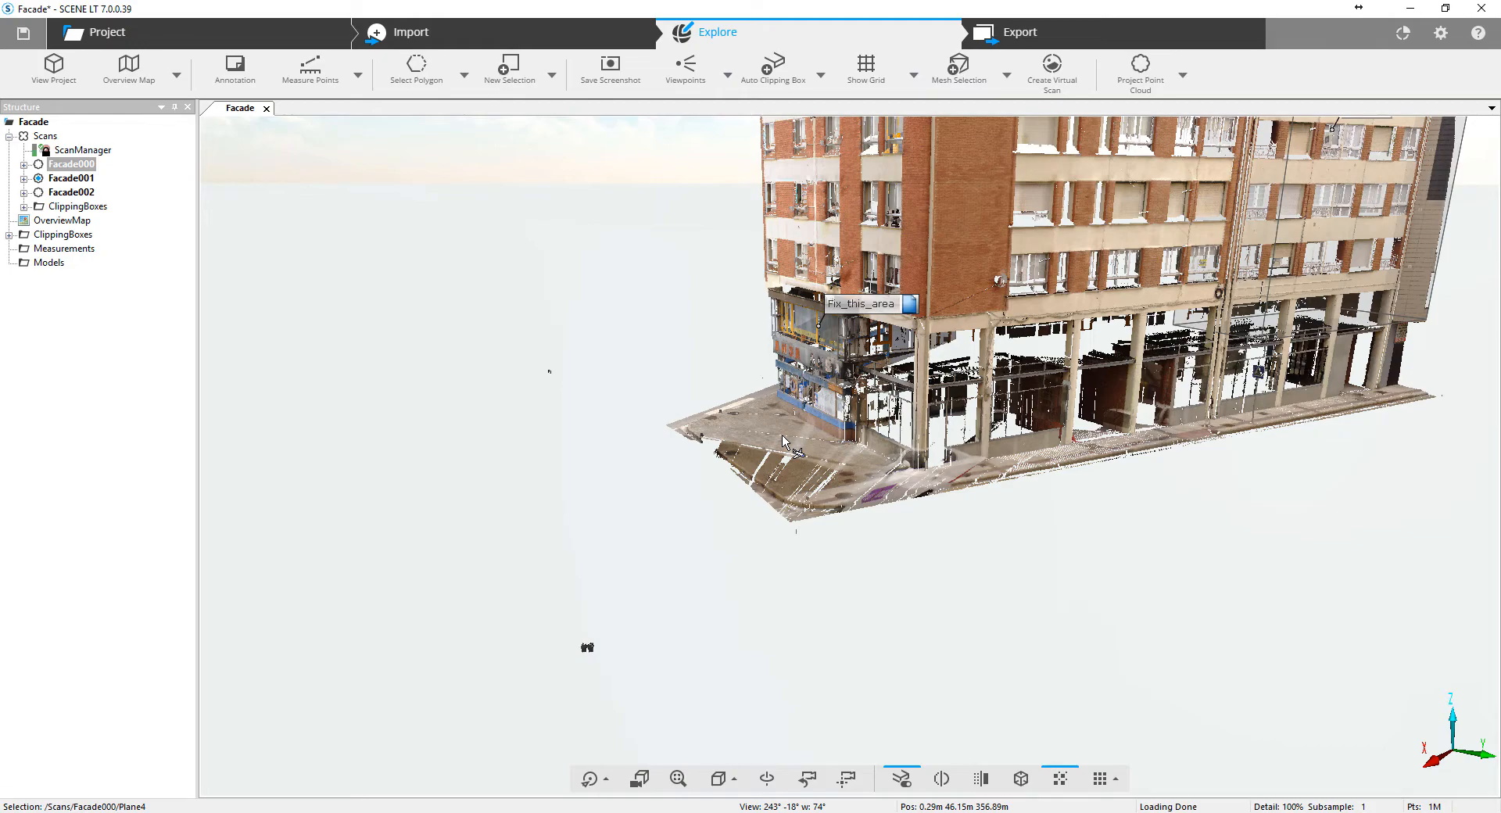
key("Page_Up")
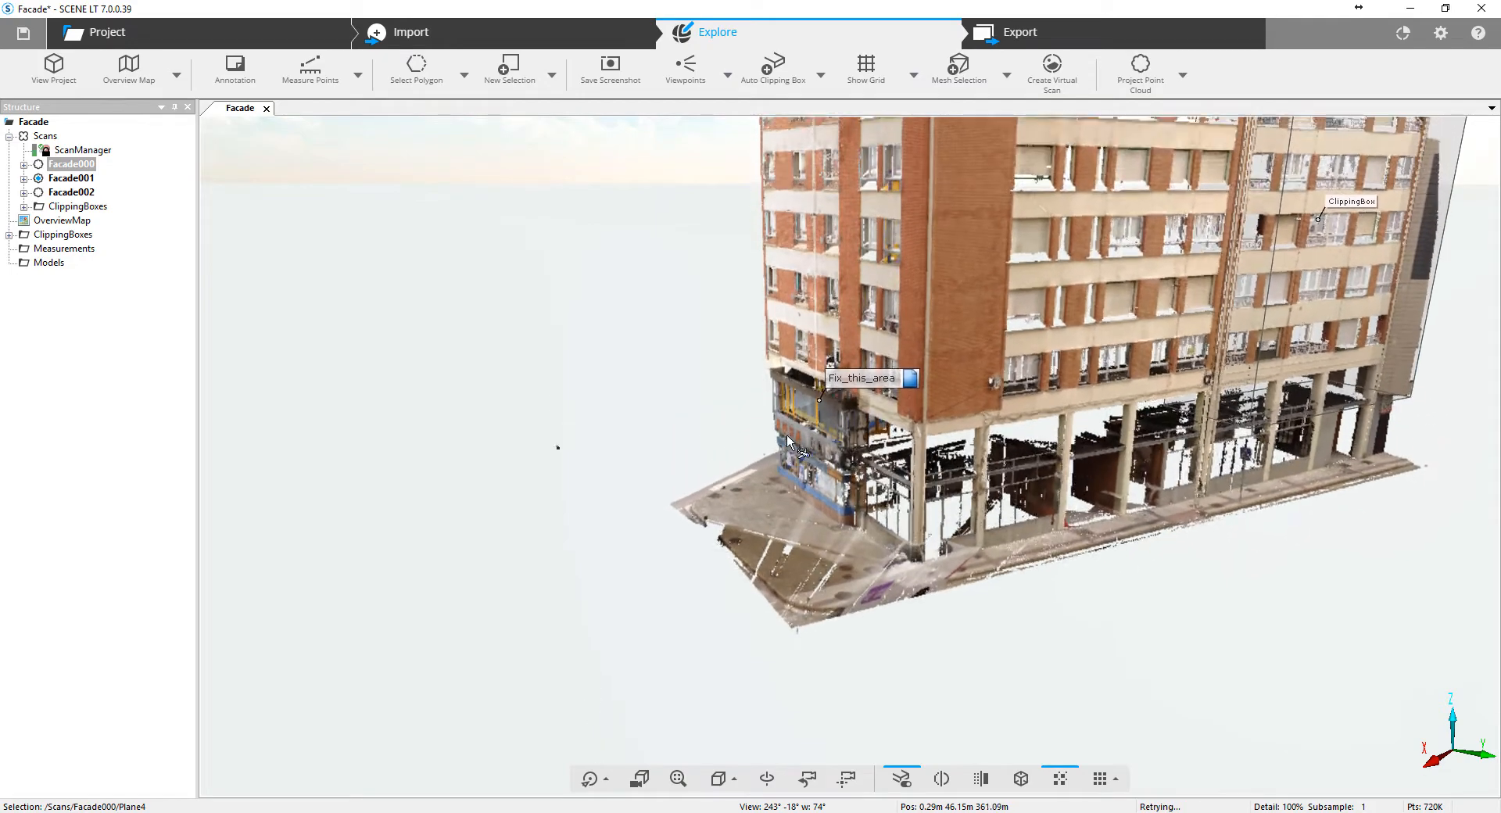
left_click_drag(787, 438, 1152, 520)
key("Page_Down")
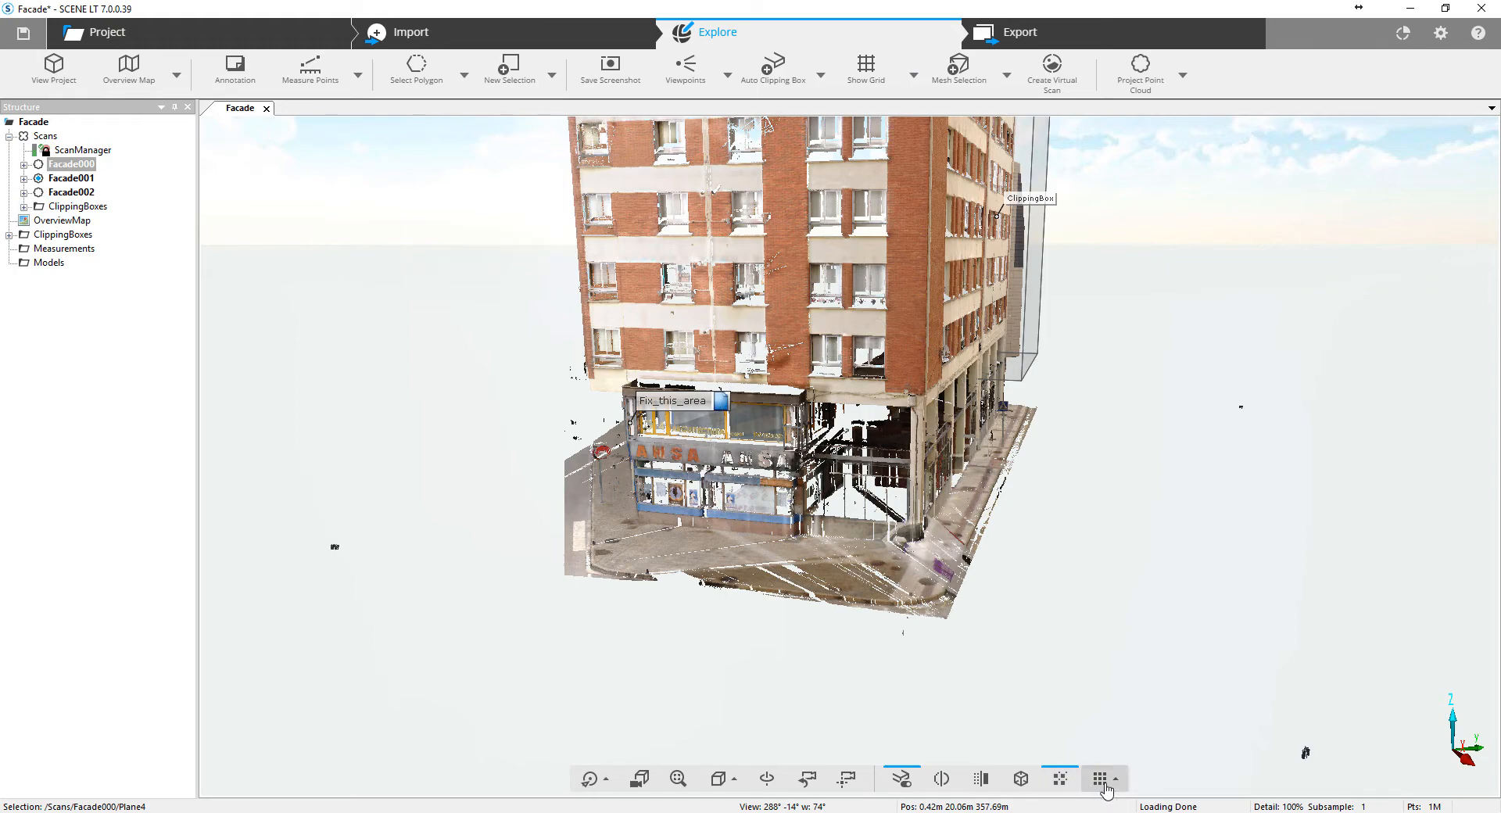
Orbit around the building to examine both facades and the street corner, including a closer look at the shop front.
left_click(1126, 727)
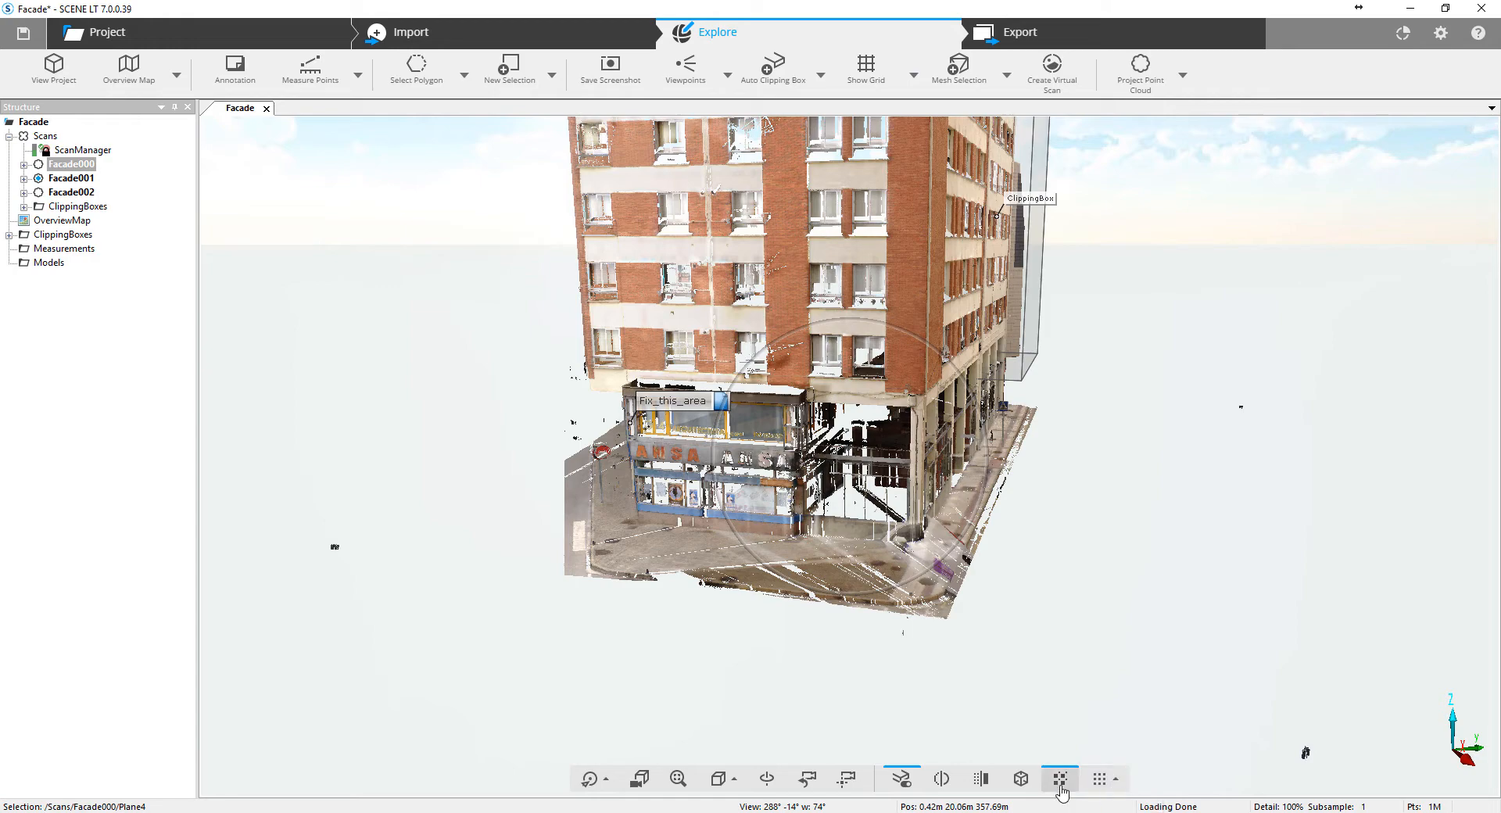
left_click_drag(1070, 649, 935, 547)
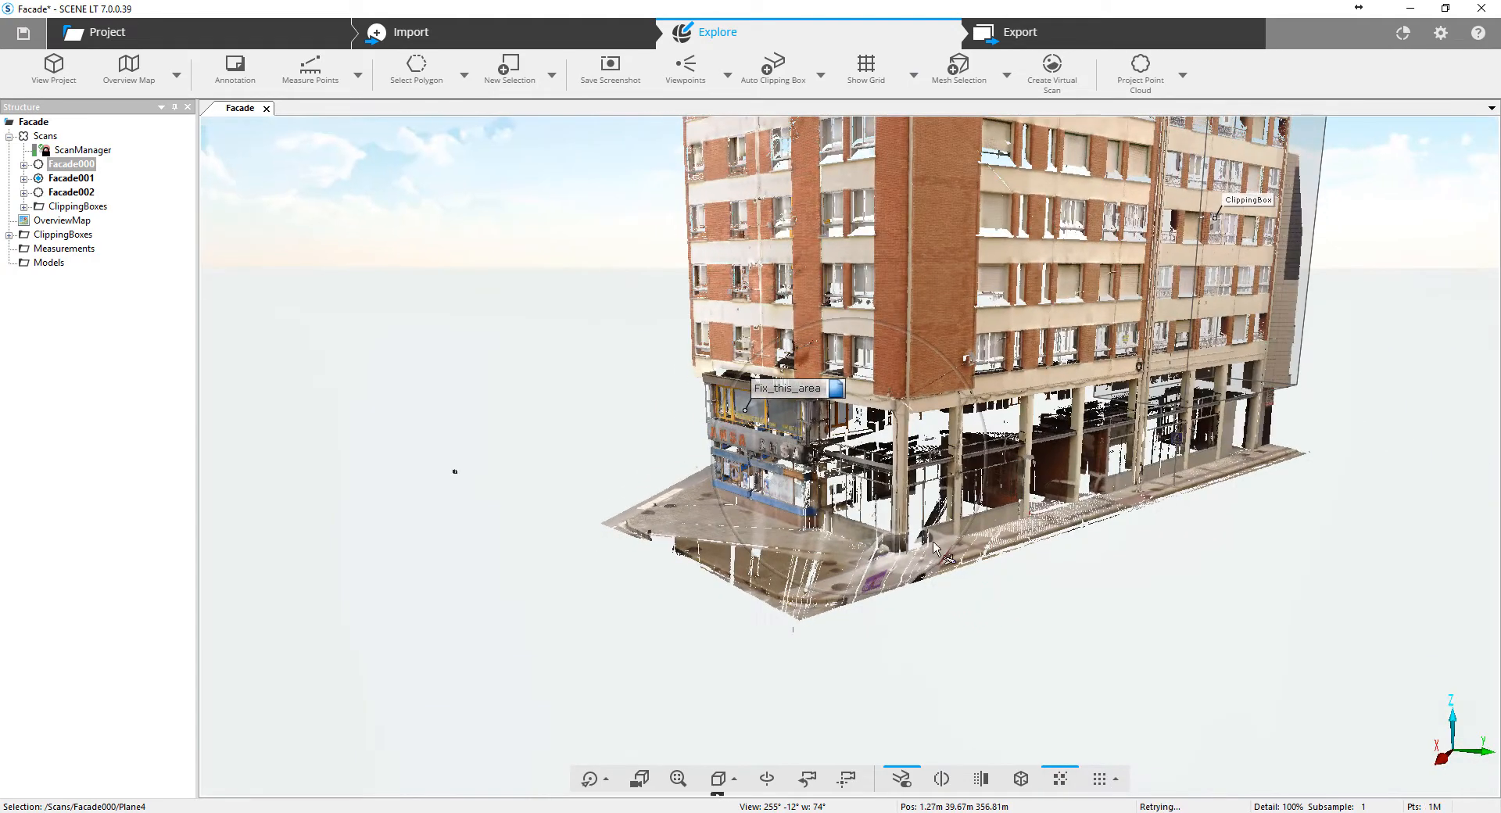
left_click_drag(912, 497, 1174, 542)
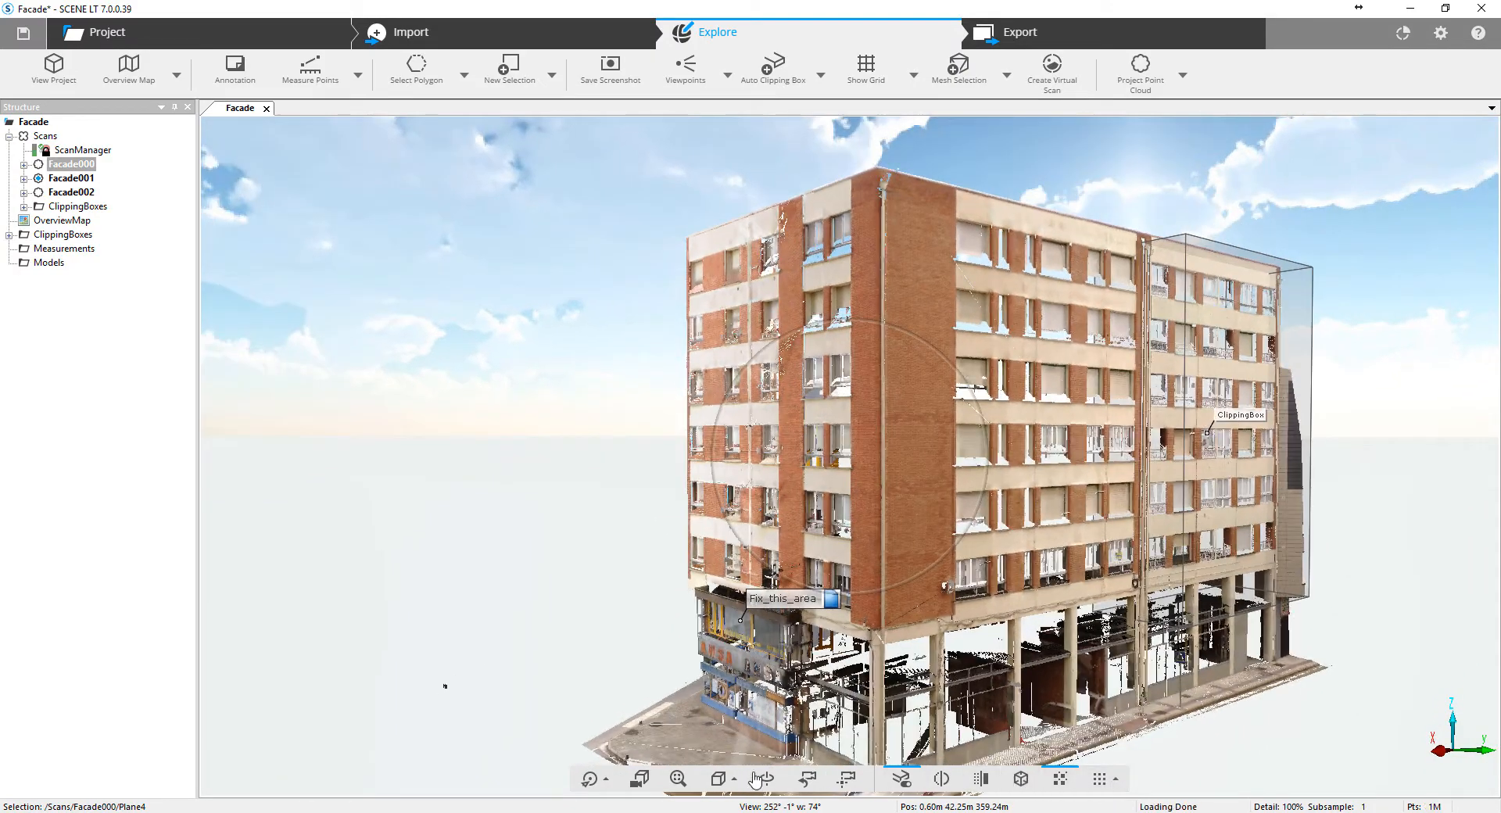
left_click_drag(464, 582, 488, 633)
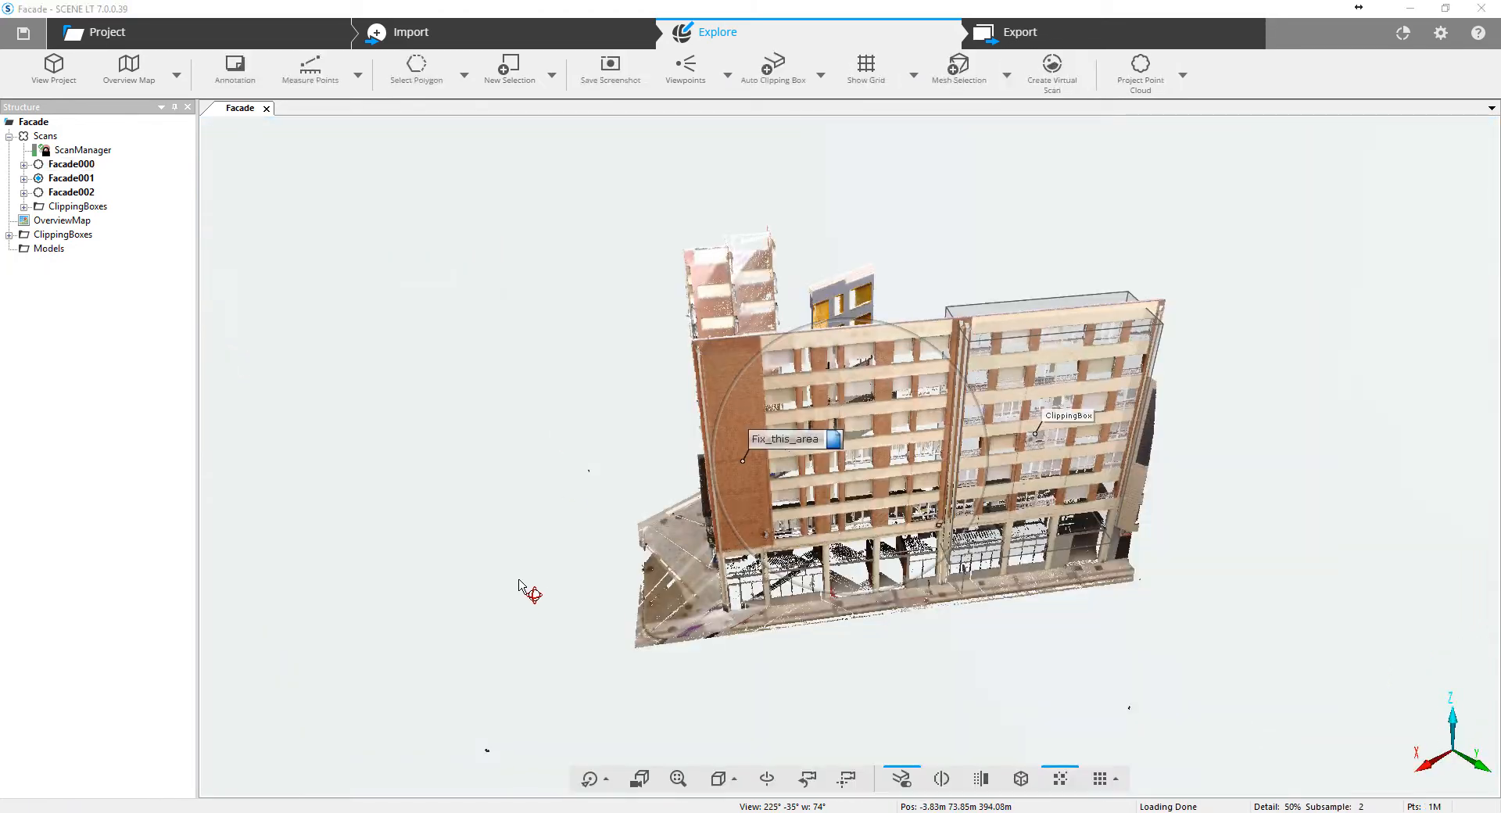
left_click_drag(519, 580, 882, 468)
left_click_drag(448, 647, 665, 576)
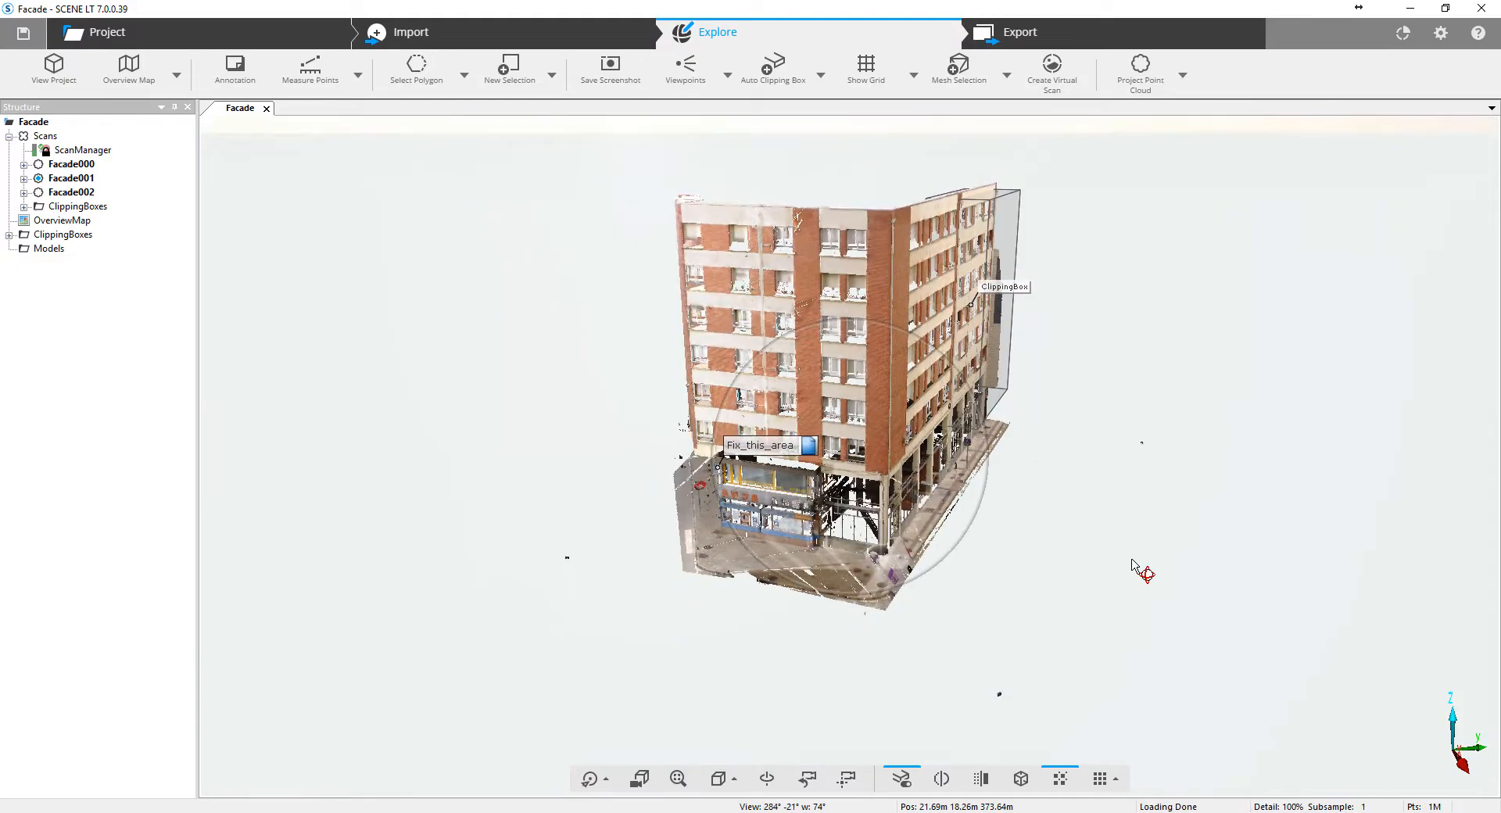
left_click_drag(1133, 565, 909, 517)
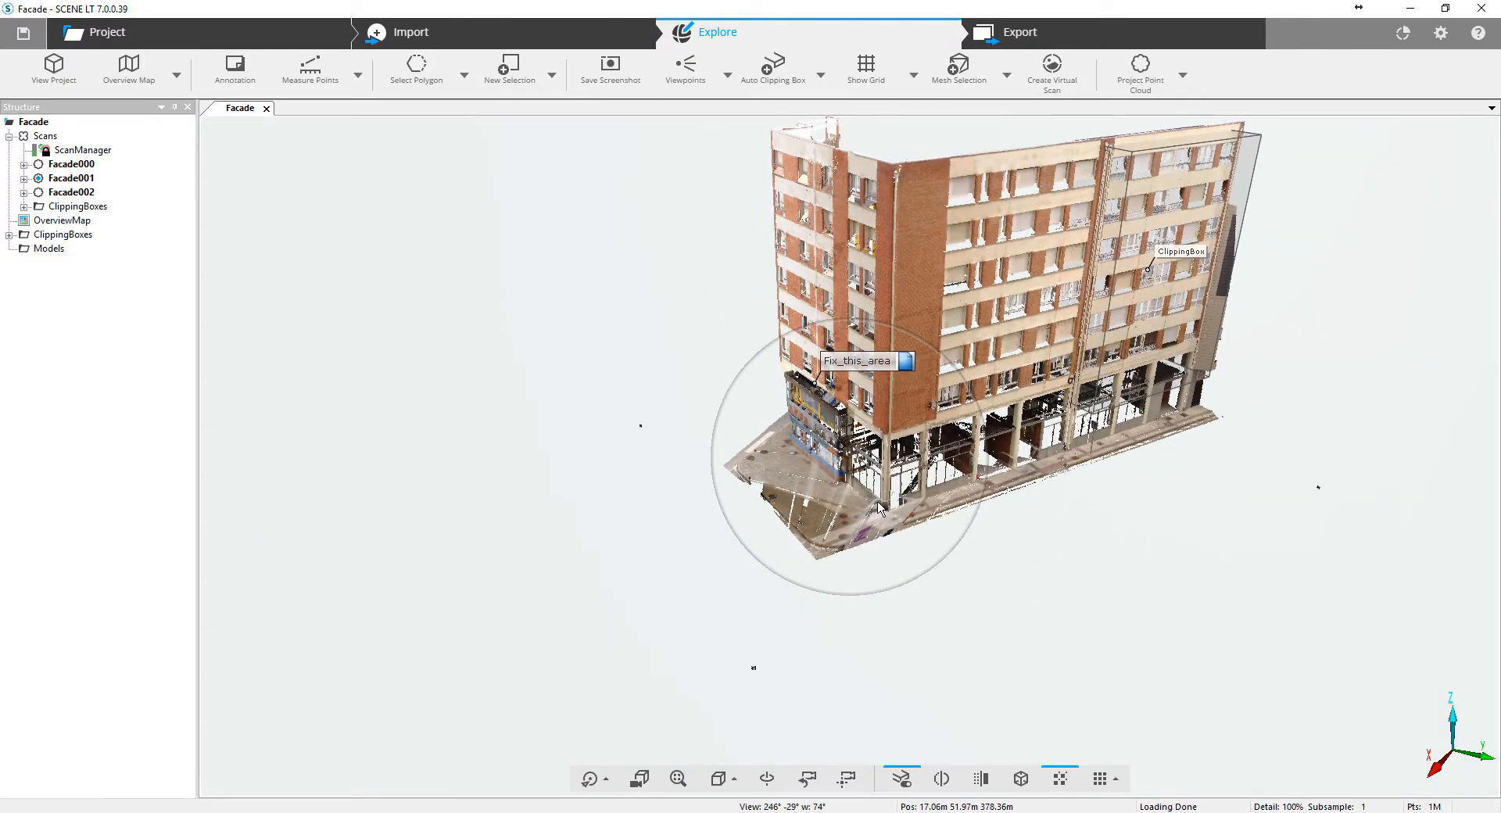
scroll(881, 509, "up", 8)
left_click_drag(529, 610, 579, 445)
scroll(580, 446, "down", 3)
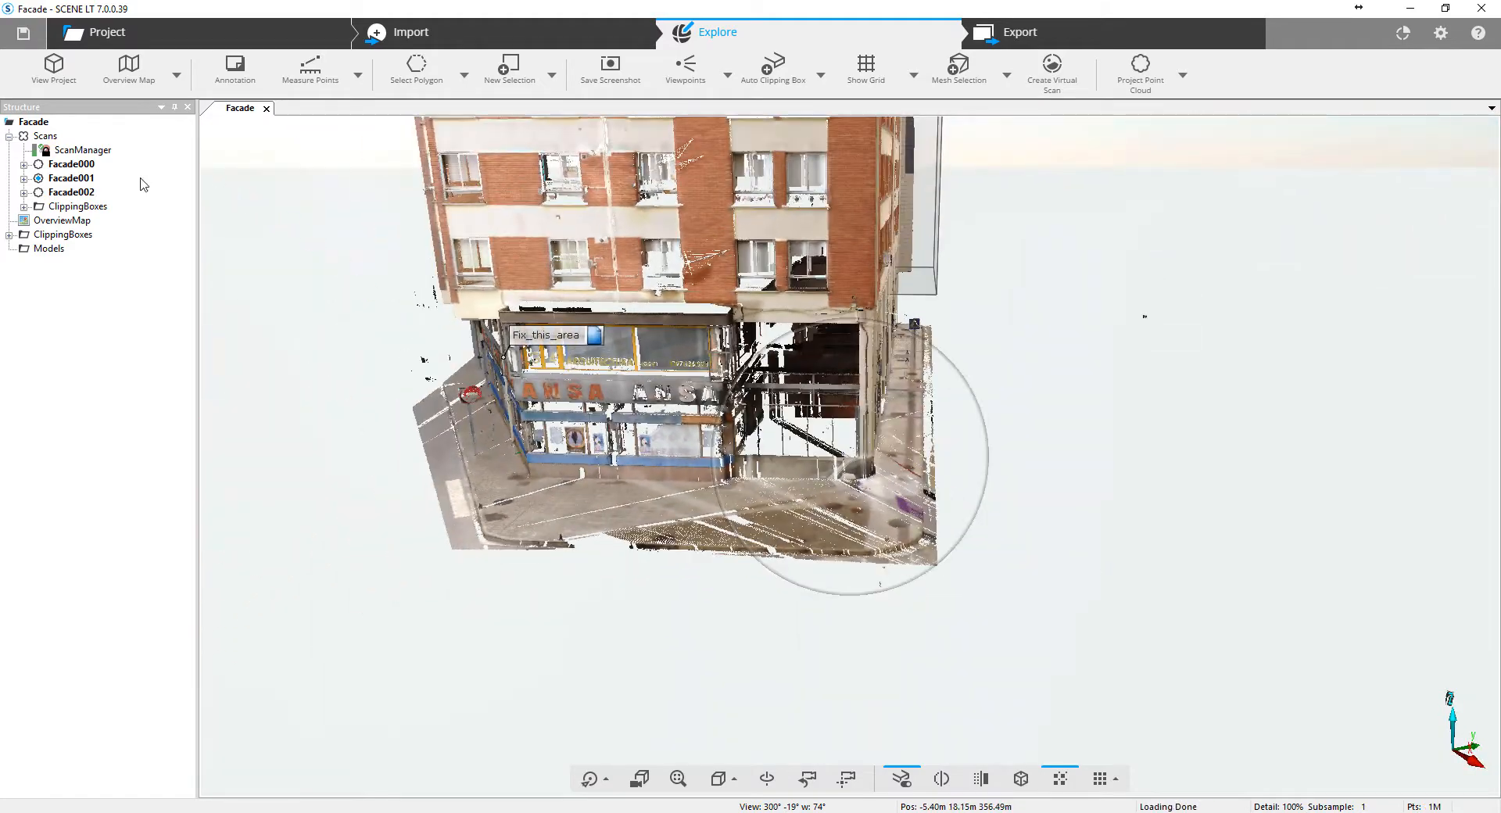
Open the Facade000 scan in its own image view and examine the upper windows, brickwork and ANSA shop front.
double_click(71, 168)
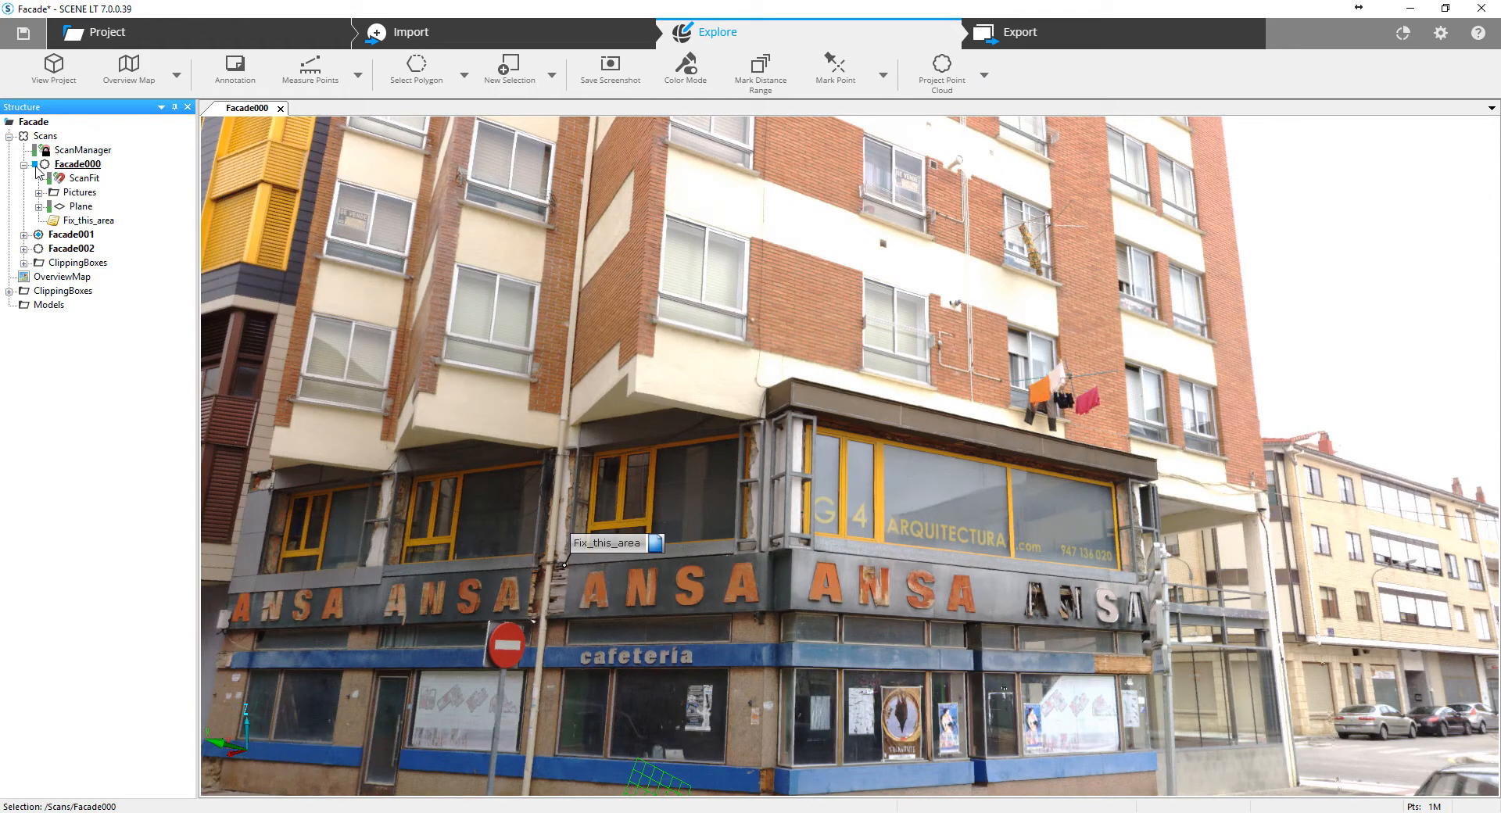
left_click_drag(588, 412, 611, 503)
scroll(854, 582, "up", 8)
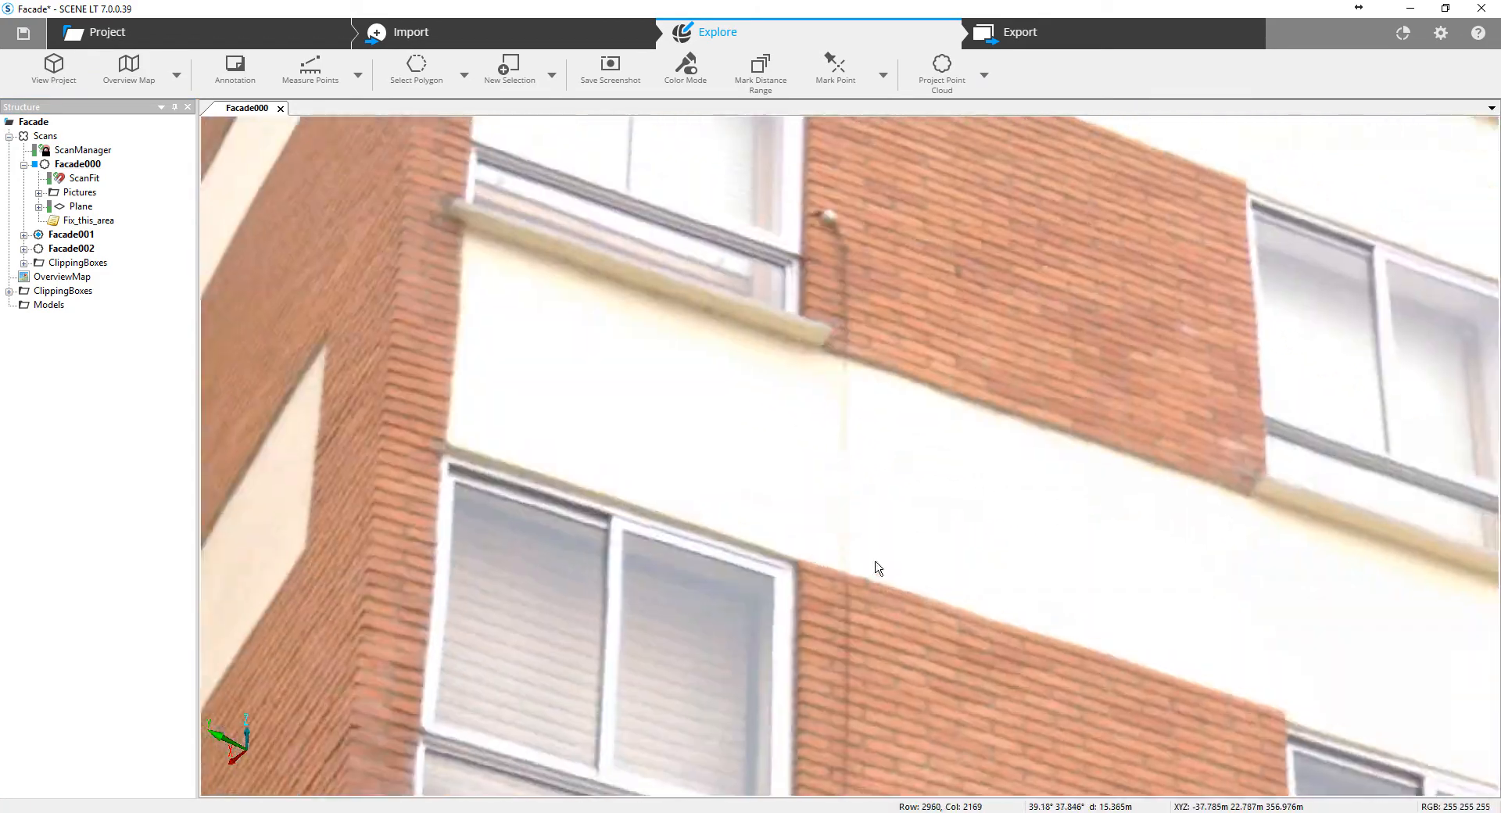
left_click_drag(877, 563, 815, 471)
scroll(837, 480, "down", 3)
scroll(837, 480, "down", 10)
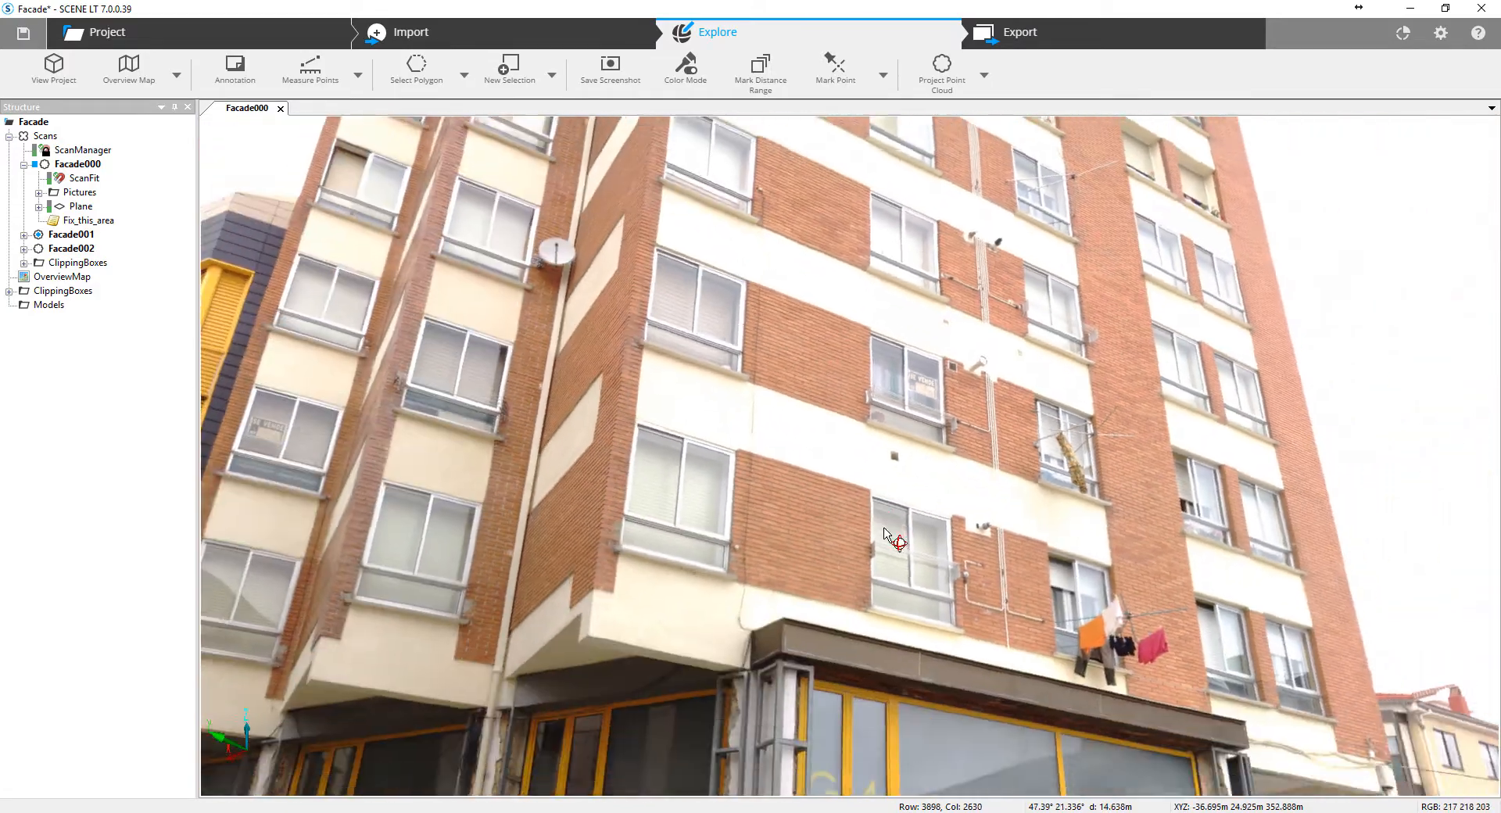
scroll(872, 487, "up", 5)
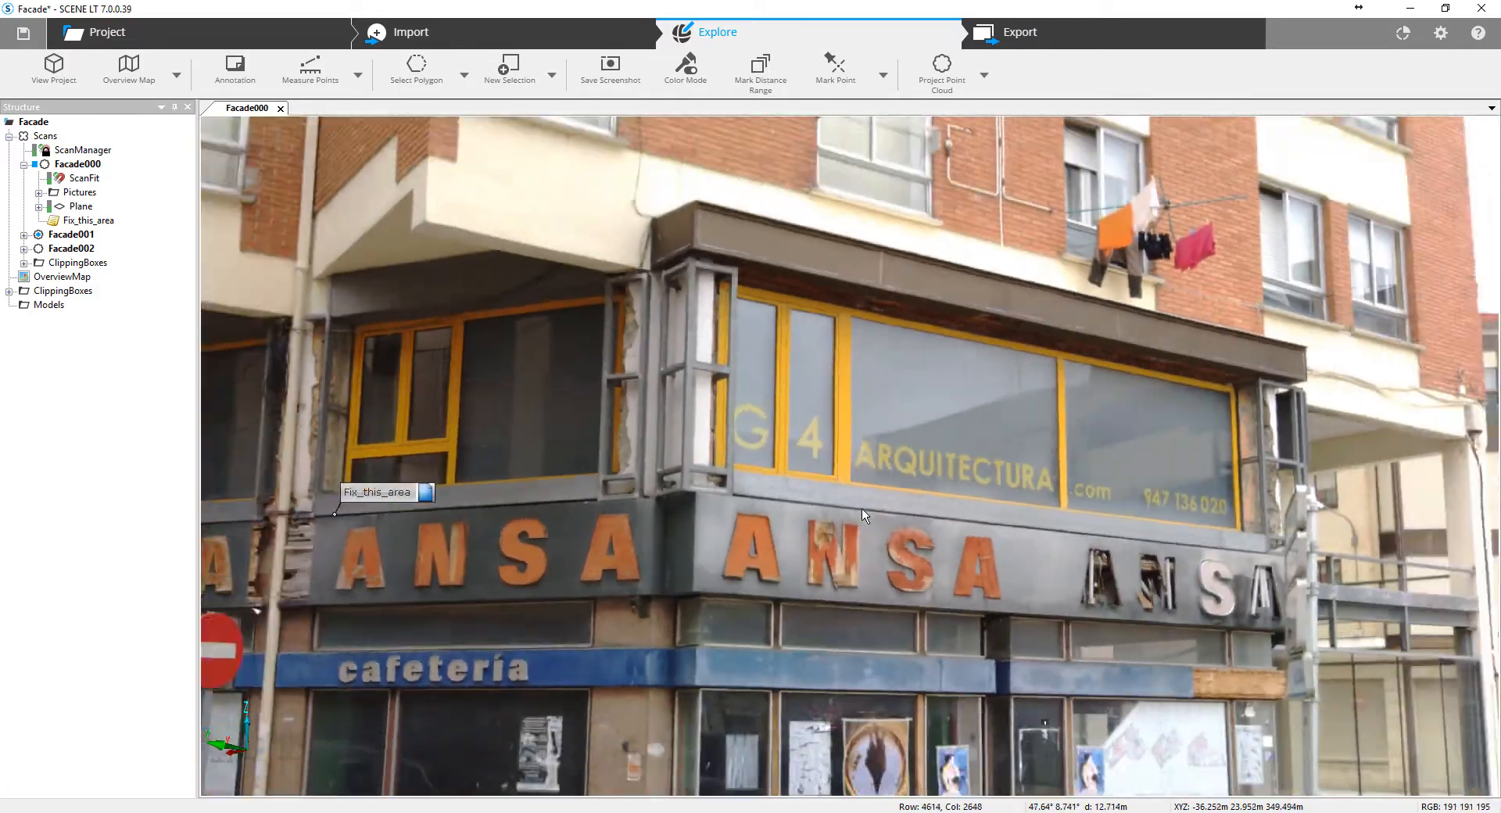
scroll(861, 516, "down", 3)
scroll(853, 536, "up", 3)
left_click_drag(827, 513, 852, 489)
scroll(852, 489, "down", 5)
left_click_drag(766, 438, 745, 519)
scroll(745, 519, "up", 5)
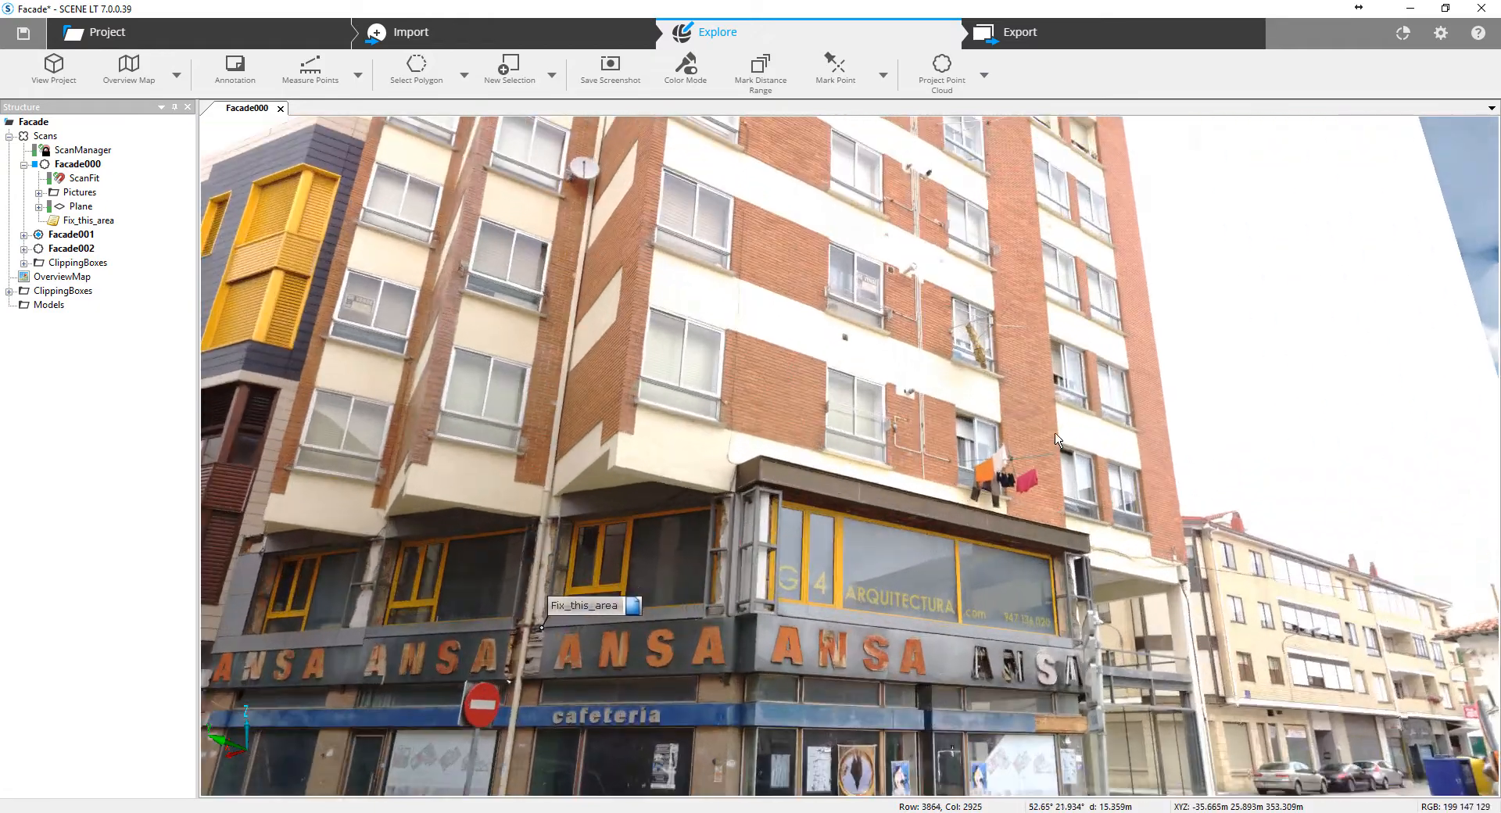
Inspect a polygon selection of the shop's corner base and pavement in a separate 3D view, and close that view.
scroll(745, 520, "down", 5)
left_click_drag(954, 330, 853, 418)
scroll(852, 417, "down", 4)
left_click_drag(931, 594, 870, 450)
scroll(924, 509, "up", 6)
scroll(886, 361, "up", 3)
scroll(715, 341, "down", 3)
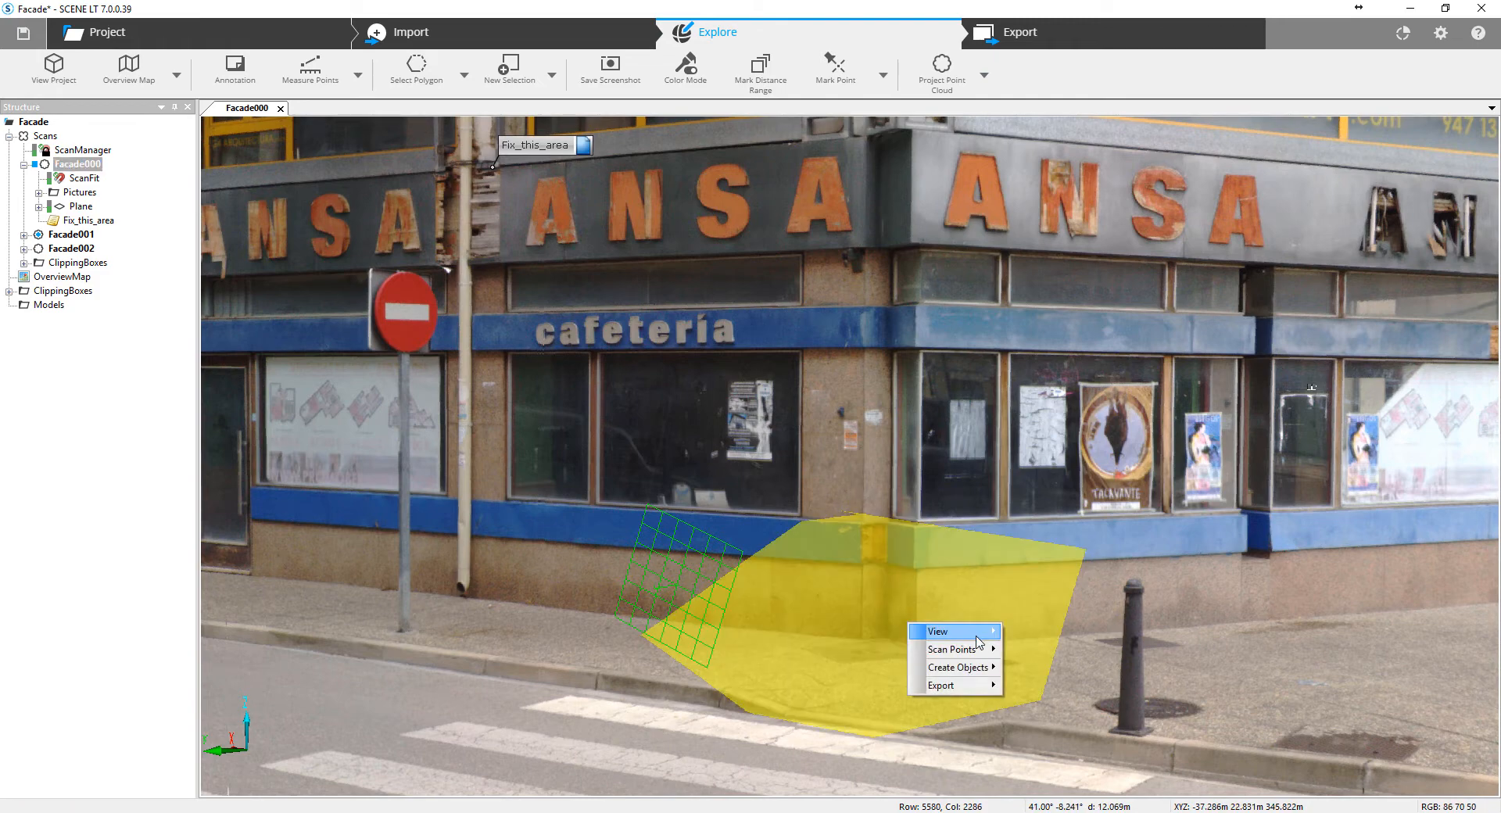
left_click(1036, 631)
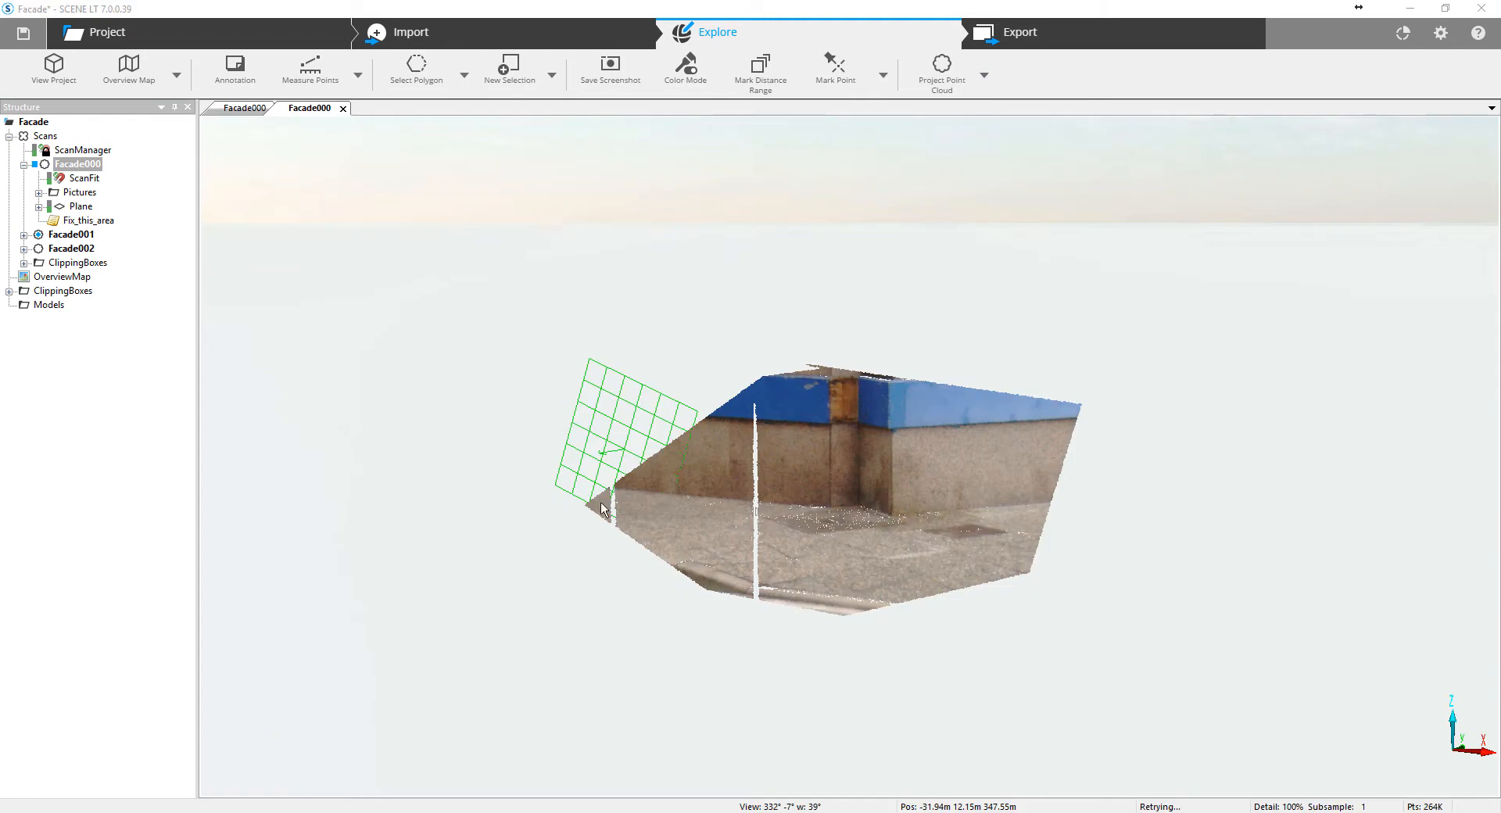
left_click_drag(602, 508, 300, 554)
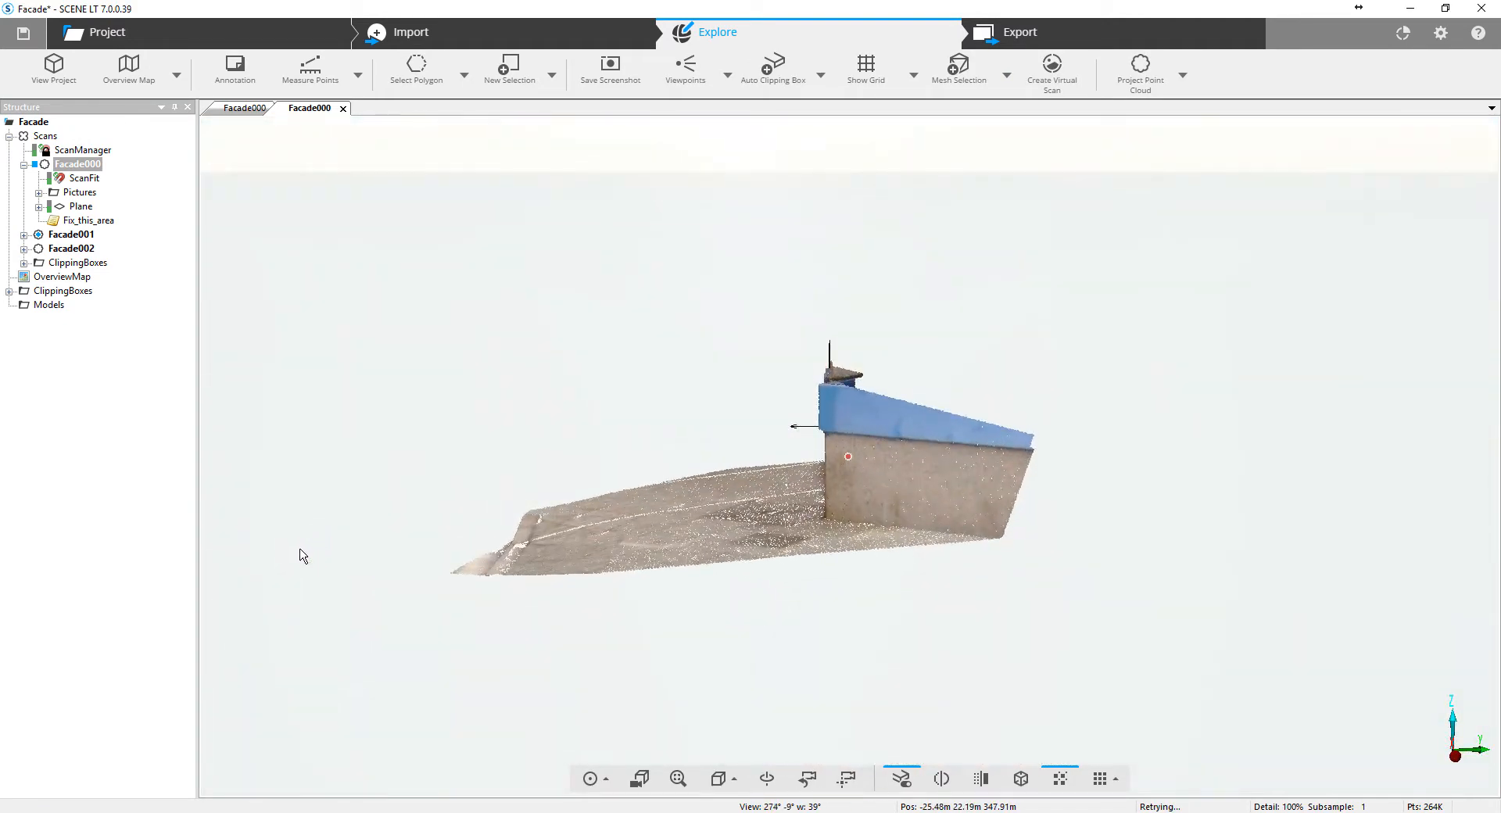
left_click(344, 110)
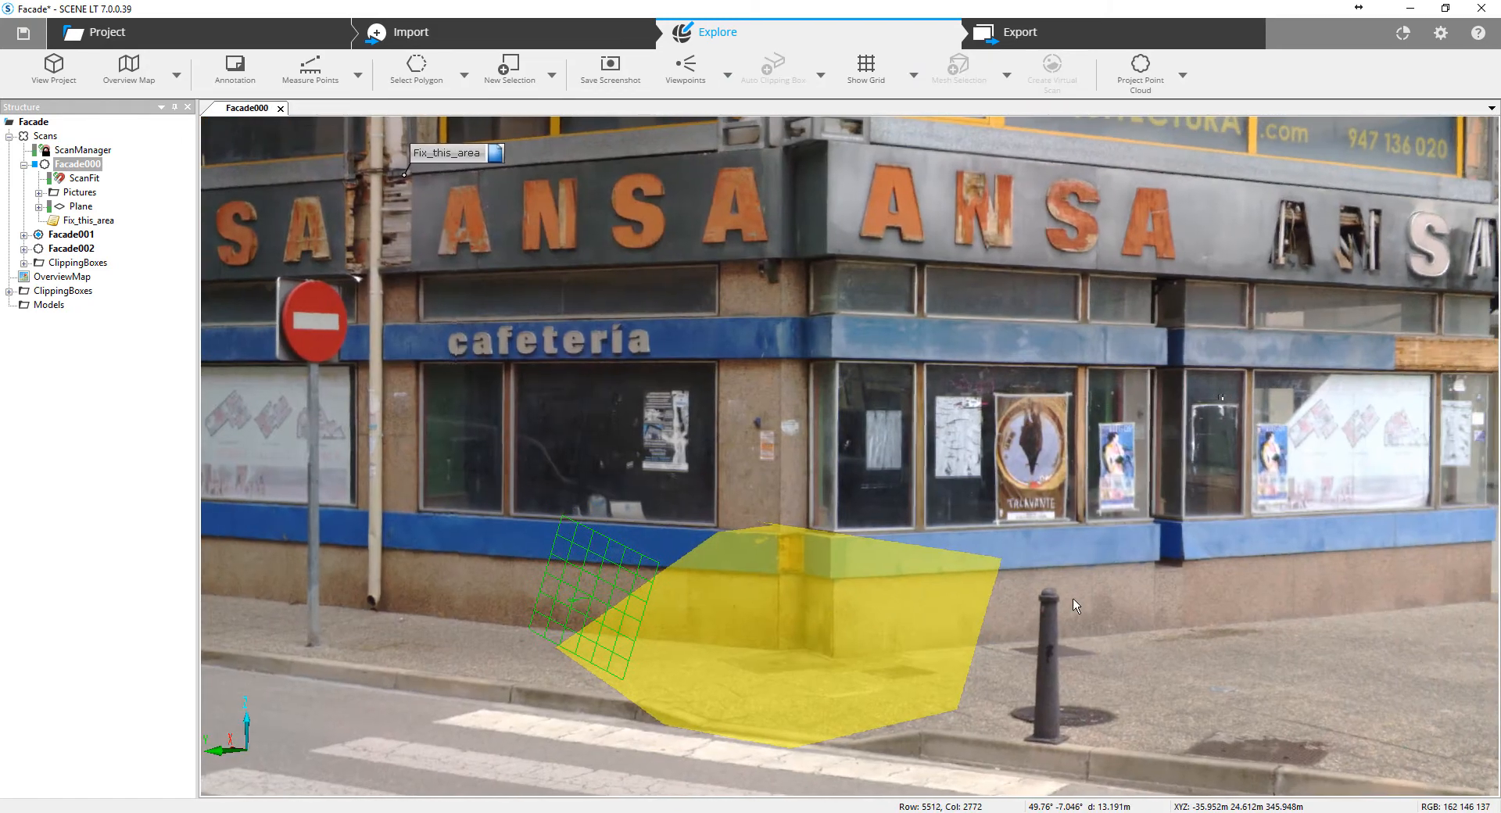
Outline a four-corner polygon selection on the light wall band between two windows on the upper facade.
left_click_drag(1045, 618, 872, 366)
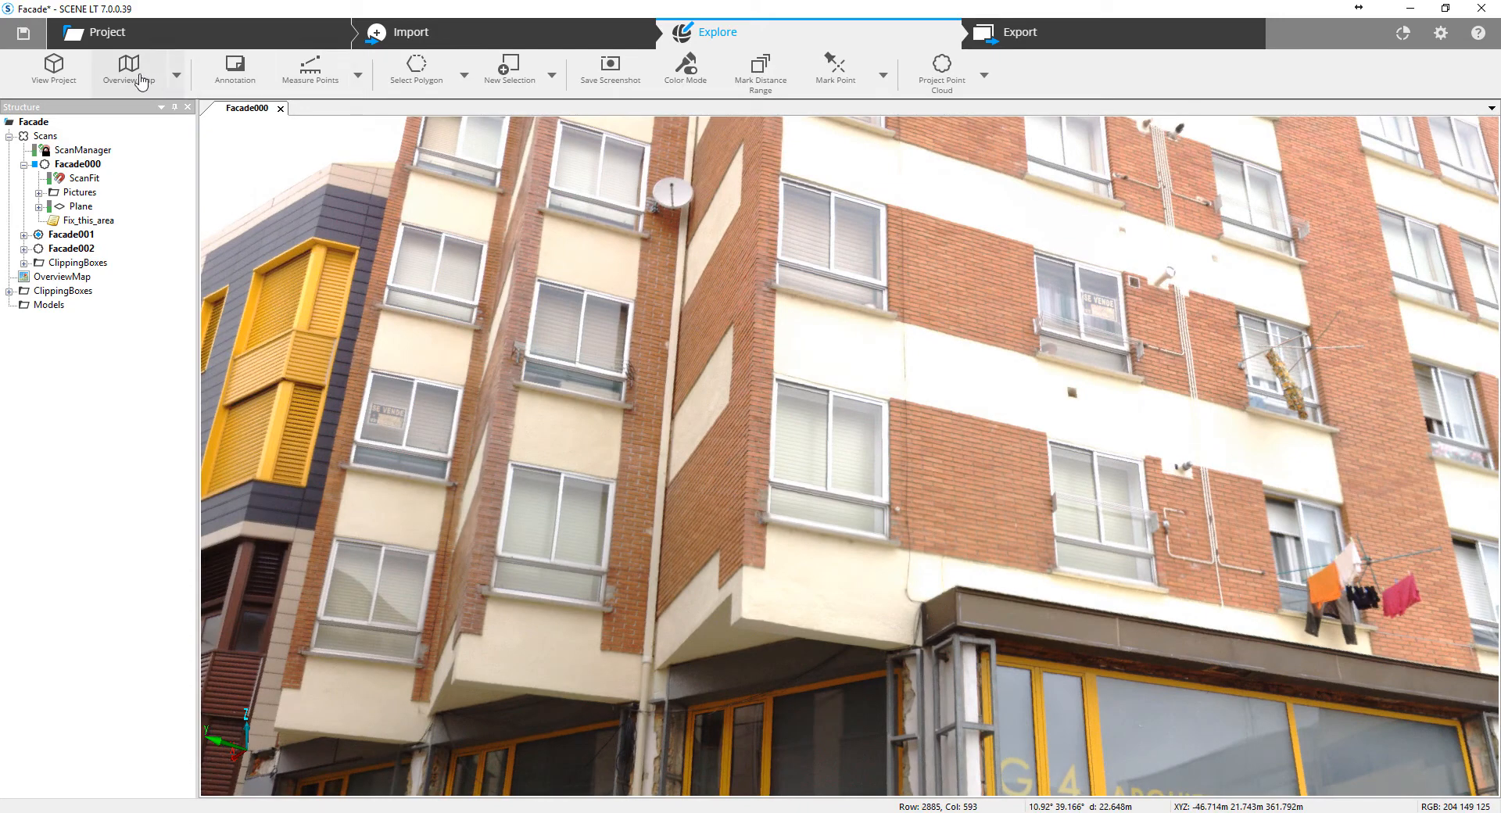
left_click(429, 75)
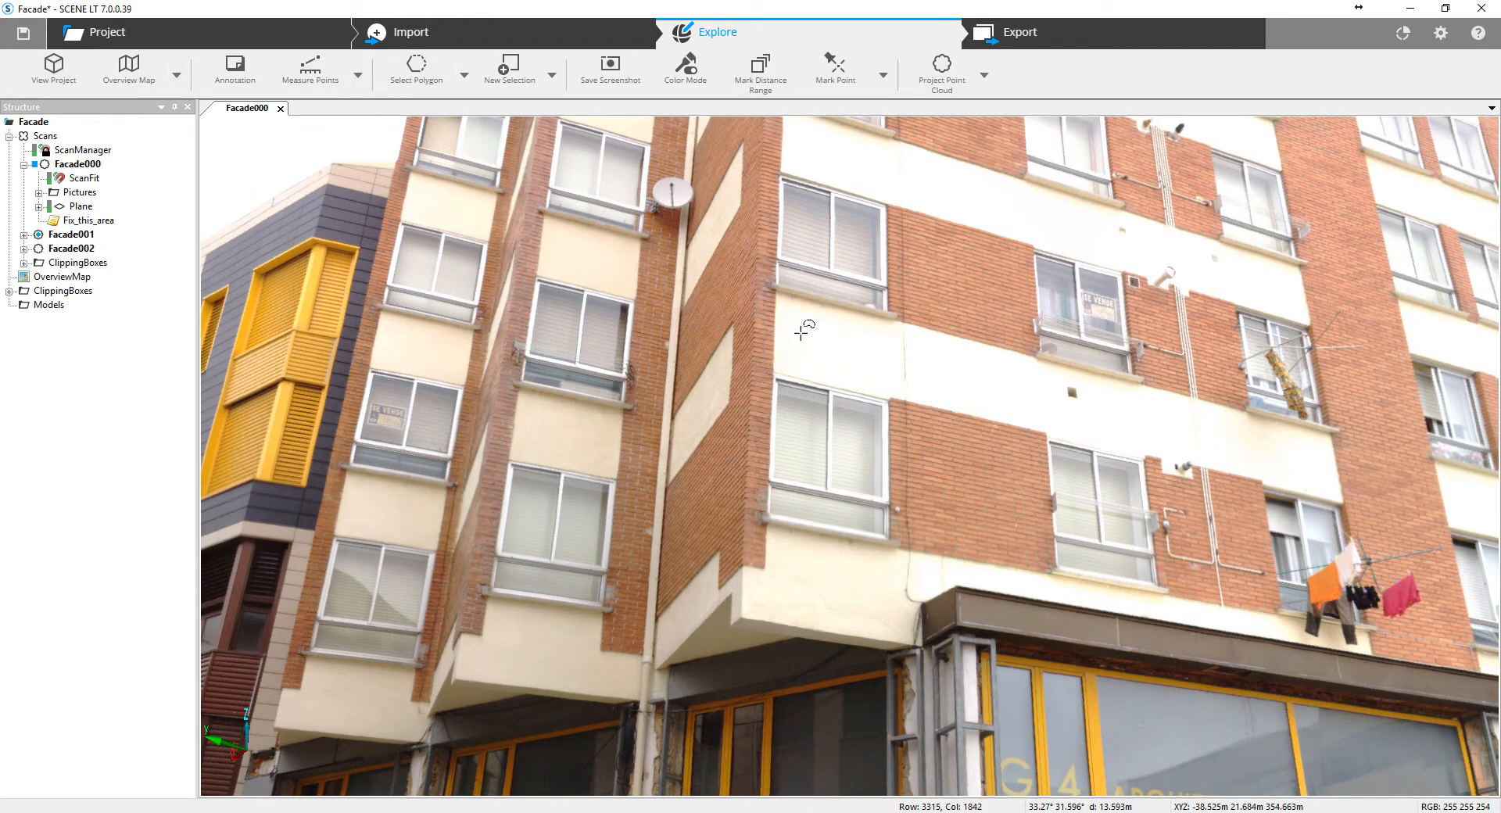
left_click(791, 304)
left_click(788, 356)
left_click(880, 384)
left_click(891, 339)
left_click(791, 304)
Create a plane object from the selected wall area and accept its plane-fit properties with the default name.
right_click(838, 337)
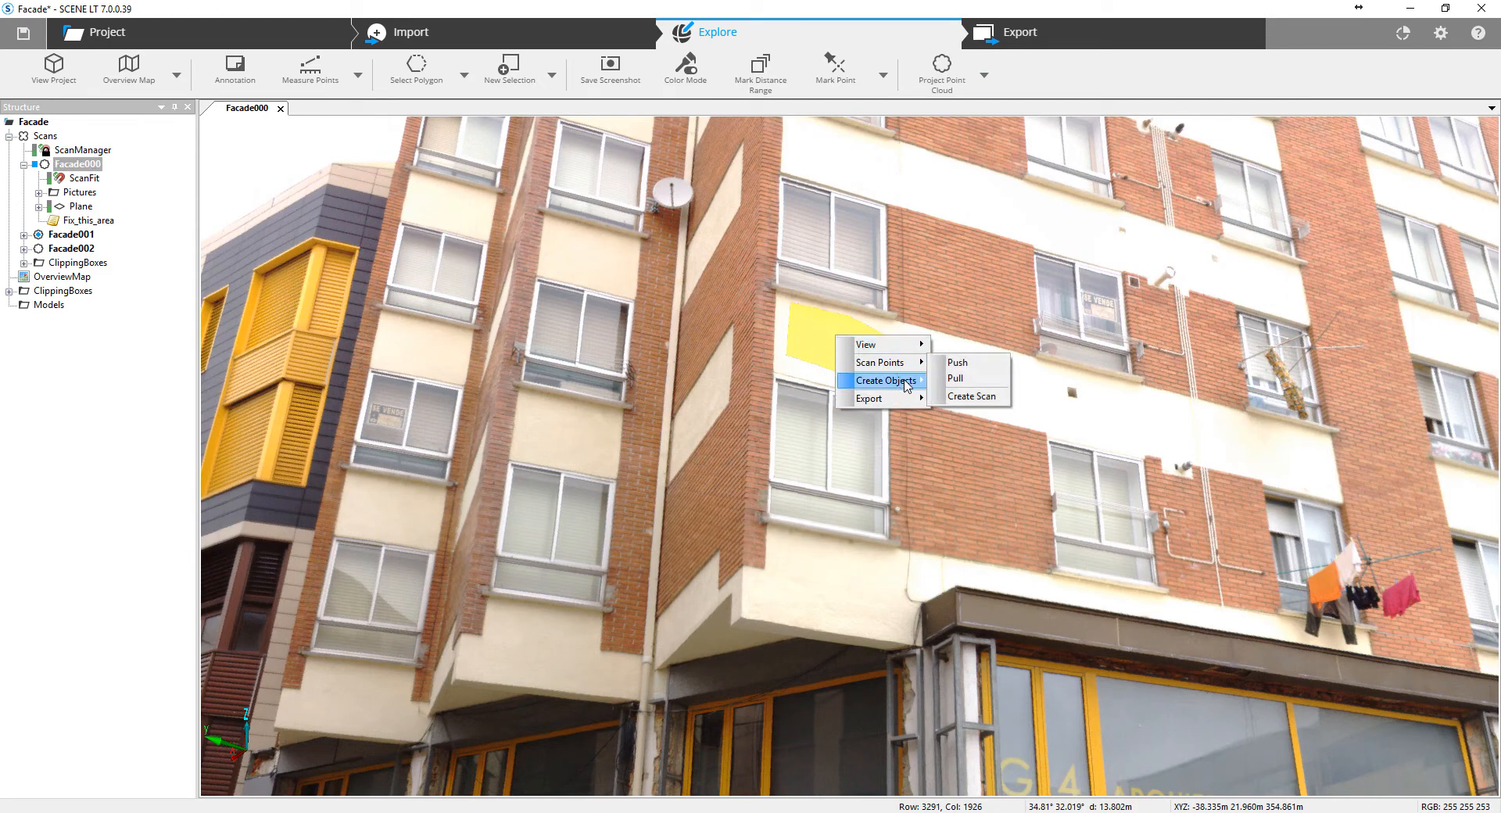
mouse_move(907, 381)
left_click(980, 389)
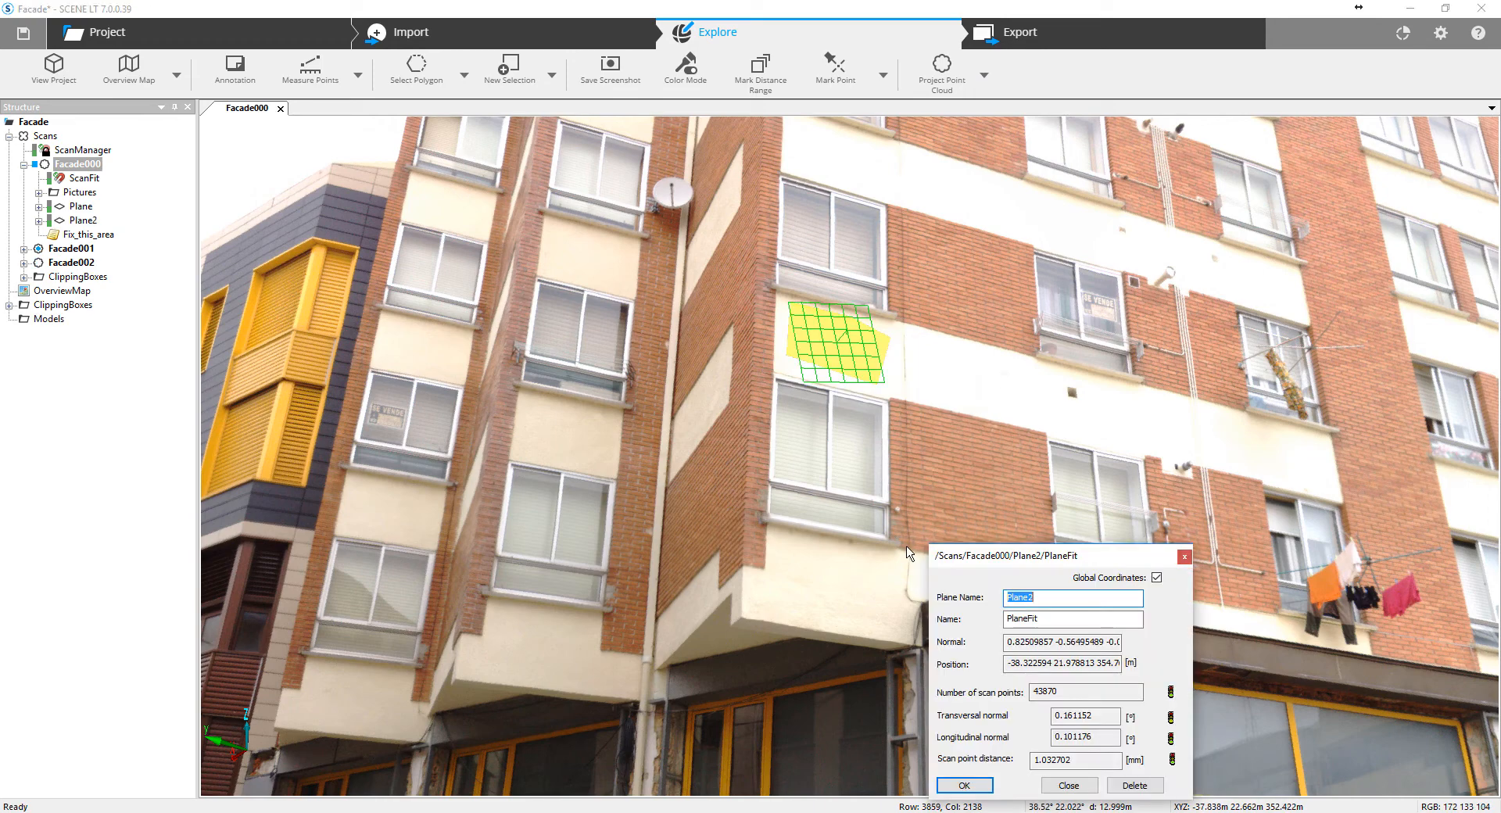
left_click_drag(1064, 557, 1115, 211)
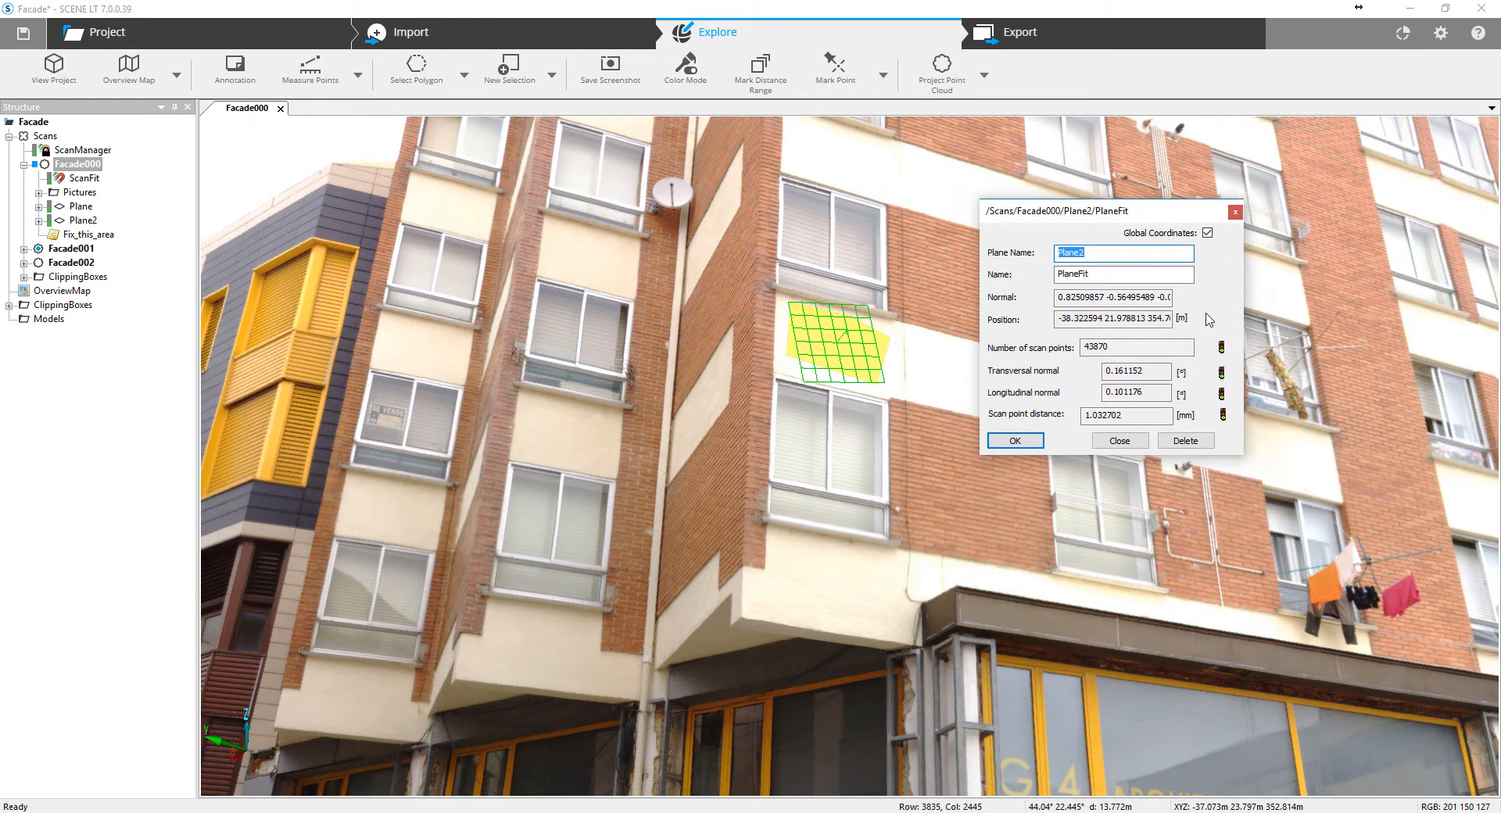
left_click(1015, 442)
Check which file formats the existing Plane object of Facade000 can be exported to, and leave without exporting.
right_click(89, 206)
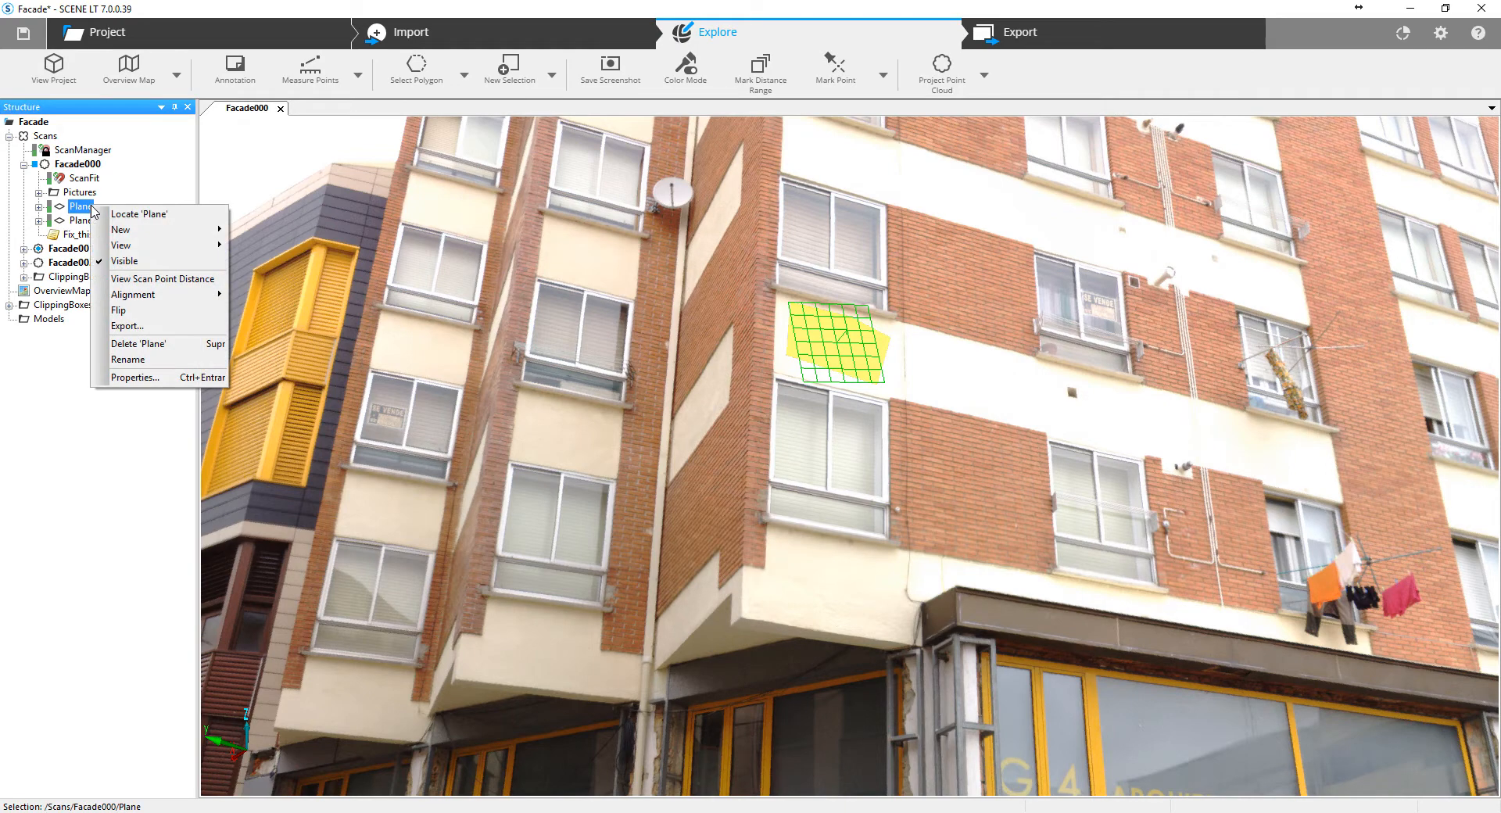
left_click(173, 325)
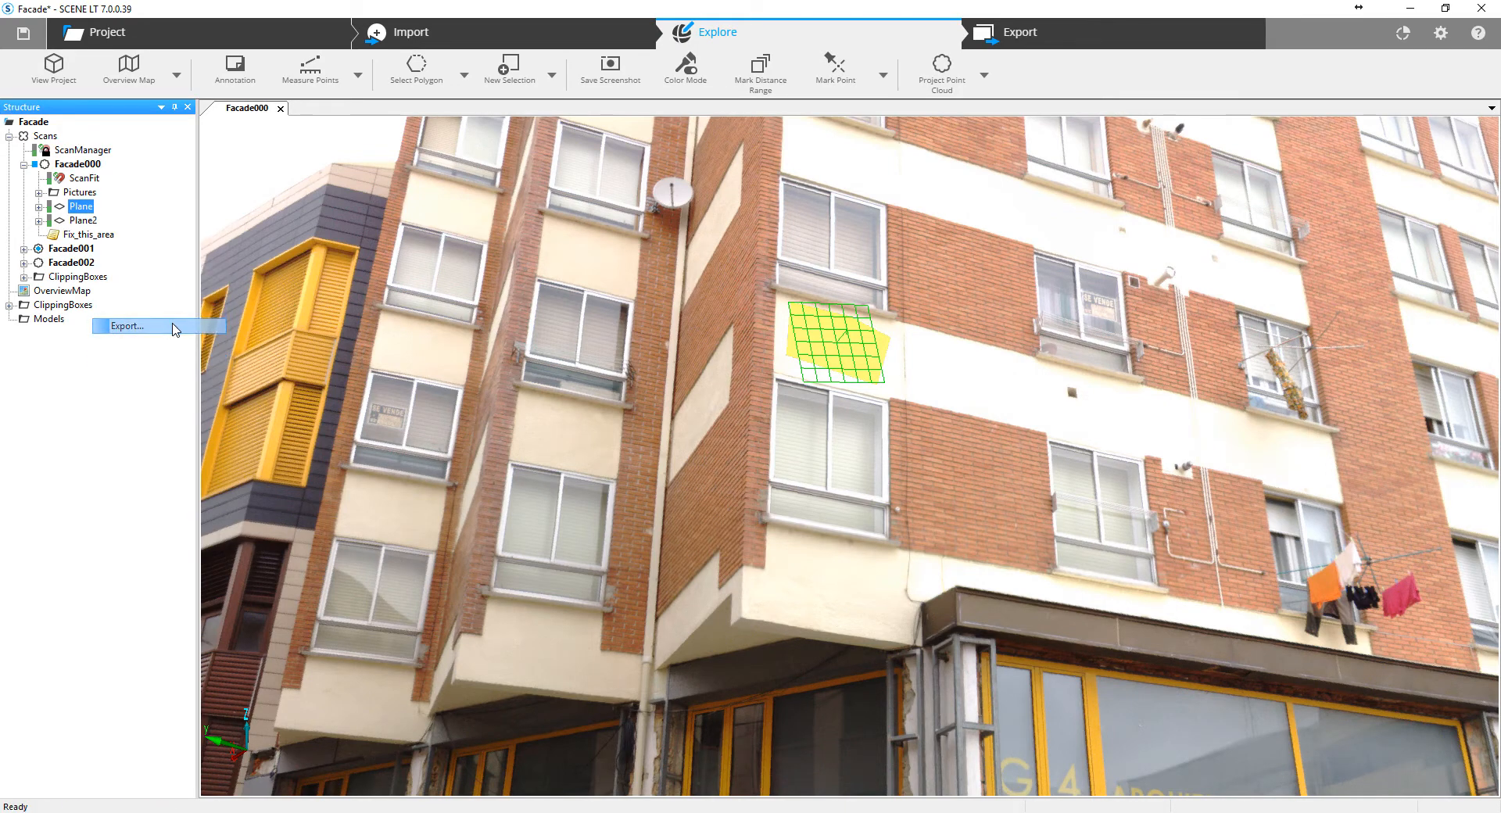
left_click(859, 247)
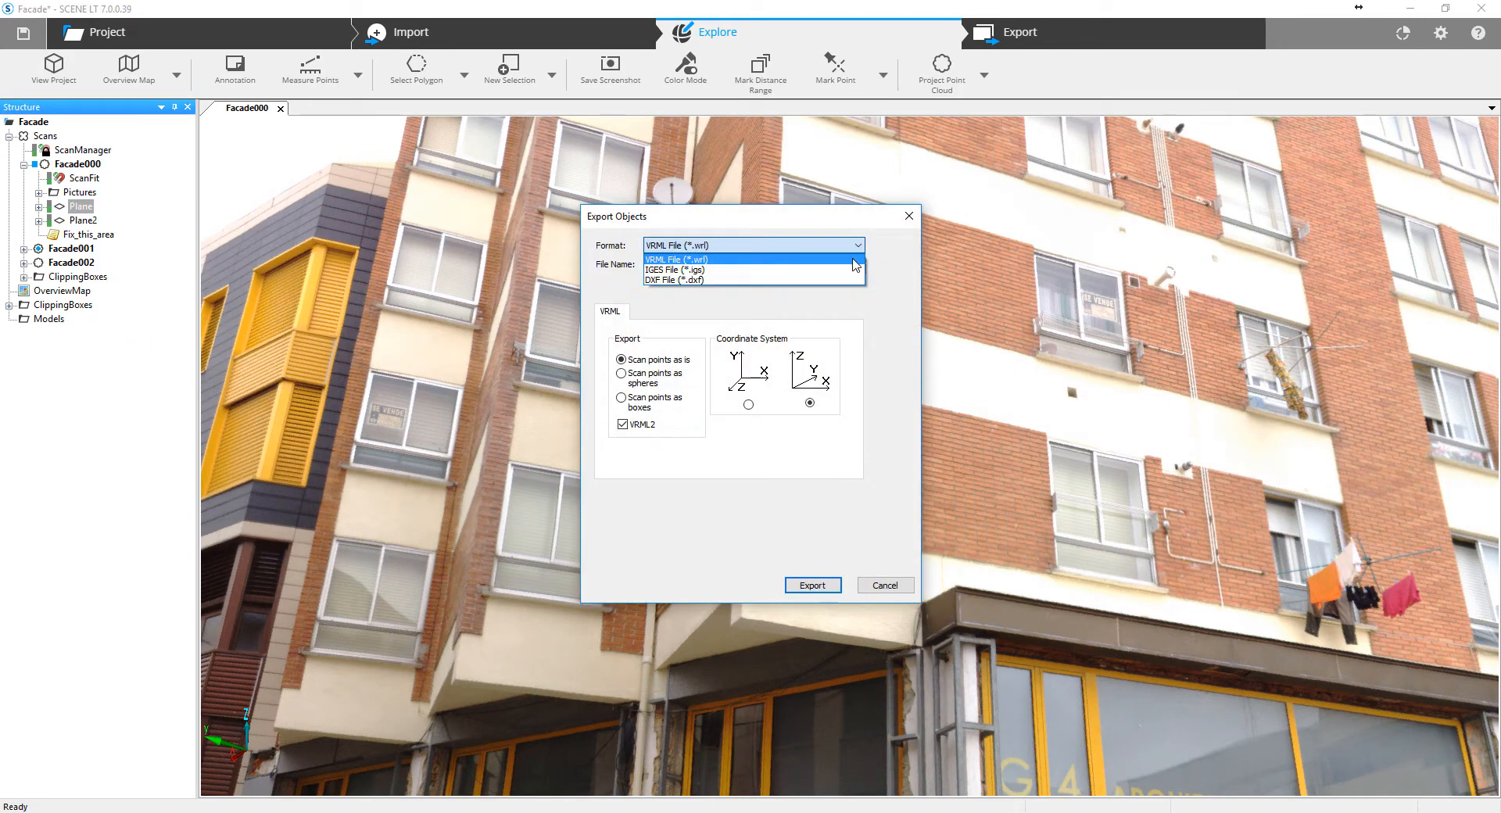
left_click(913, 219)
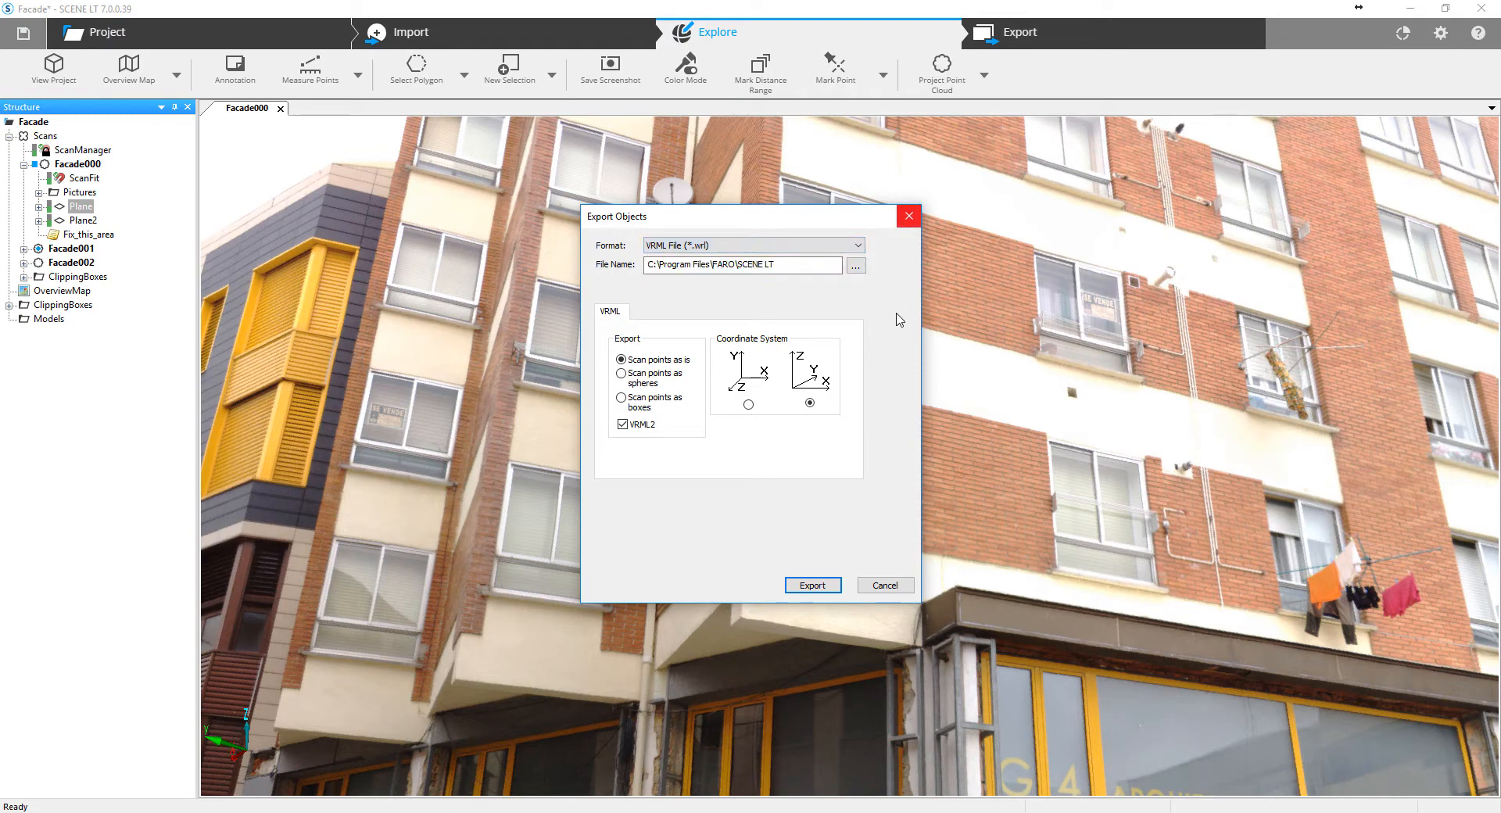
left_click(912, 219)
left_click_drag(813, 368, 882, 342)
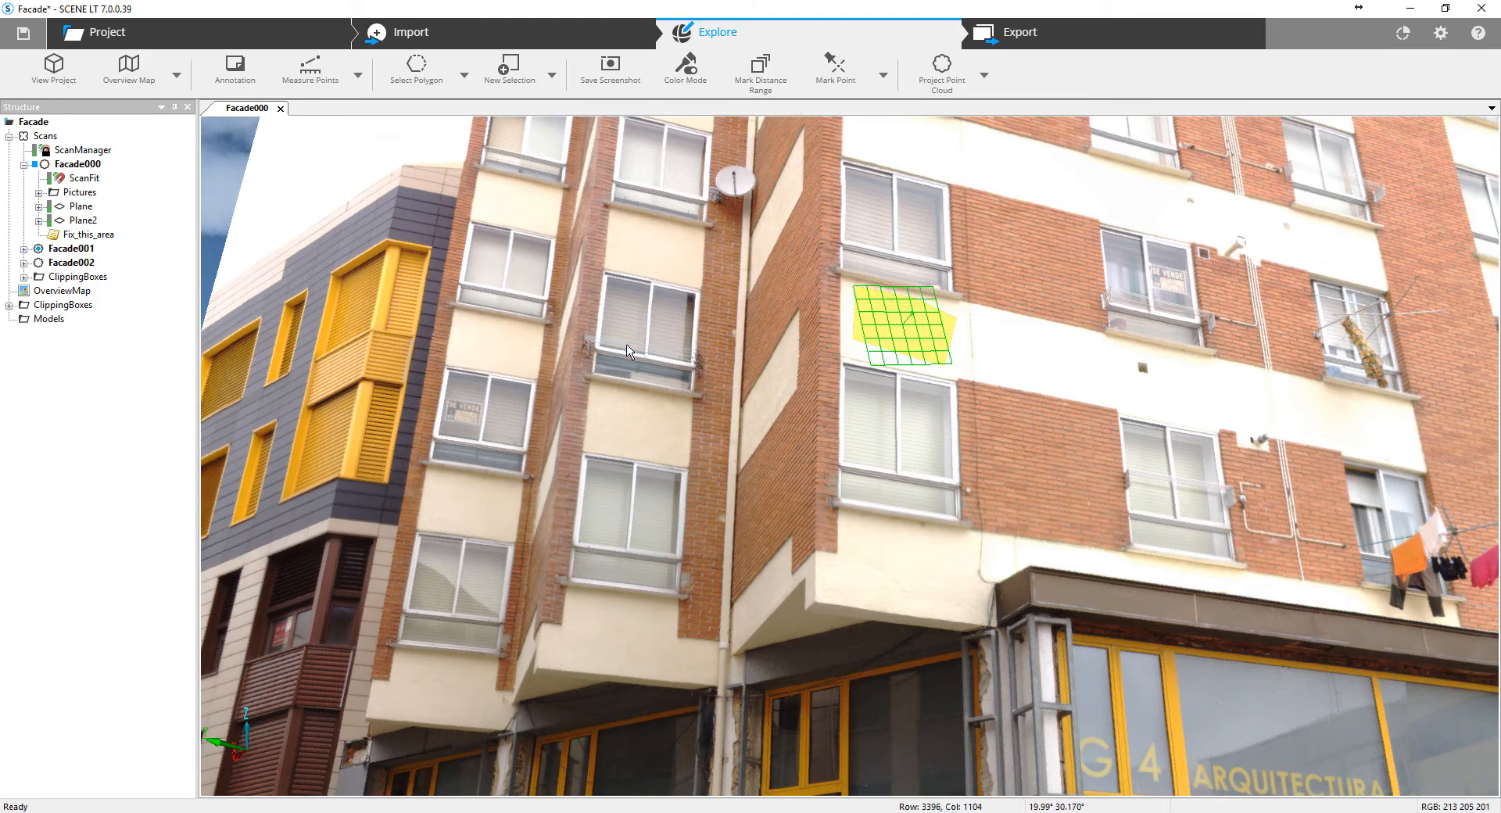
Measure the distance from the underside of the corner balcony down to the pavement in front of the cafeteria window.
left_click_drag(716, 470, 518, 430)
scroll(612, 486, "down", 3)
left_click(316, 92)
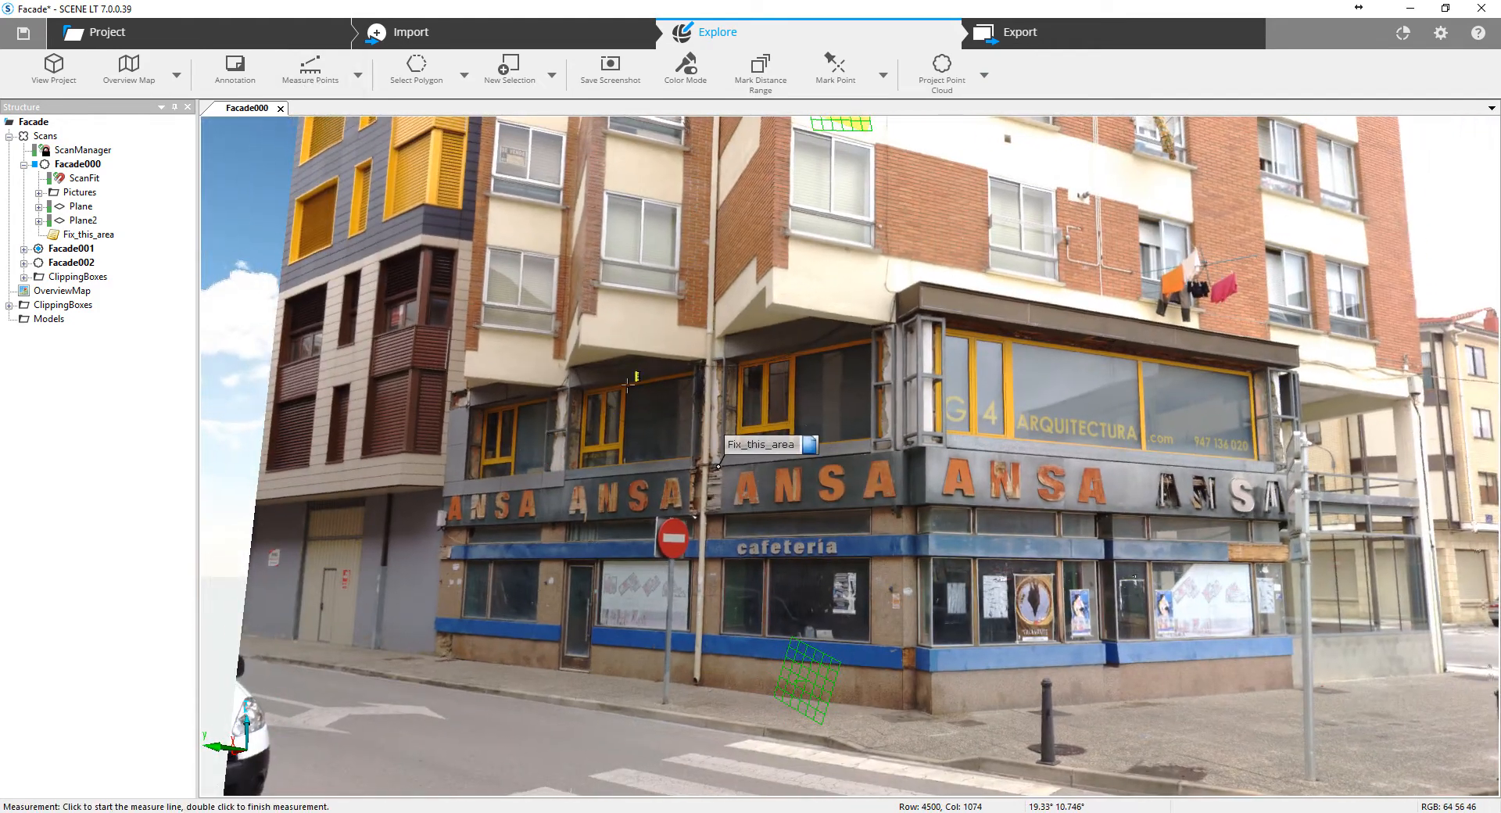
left_click(581, 344)
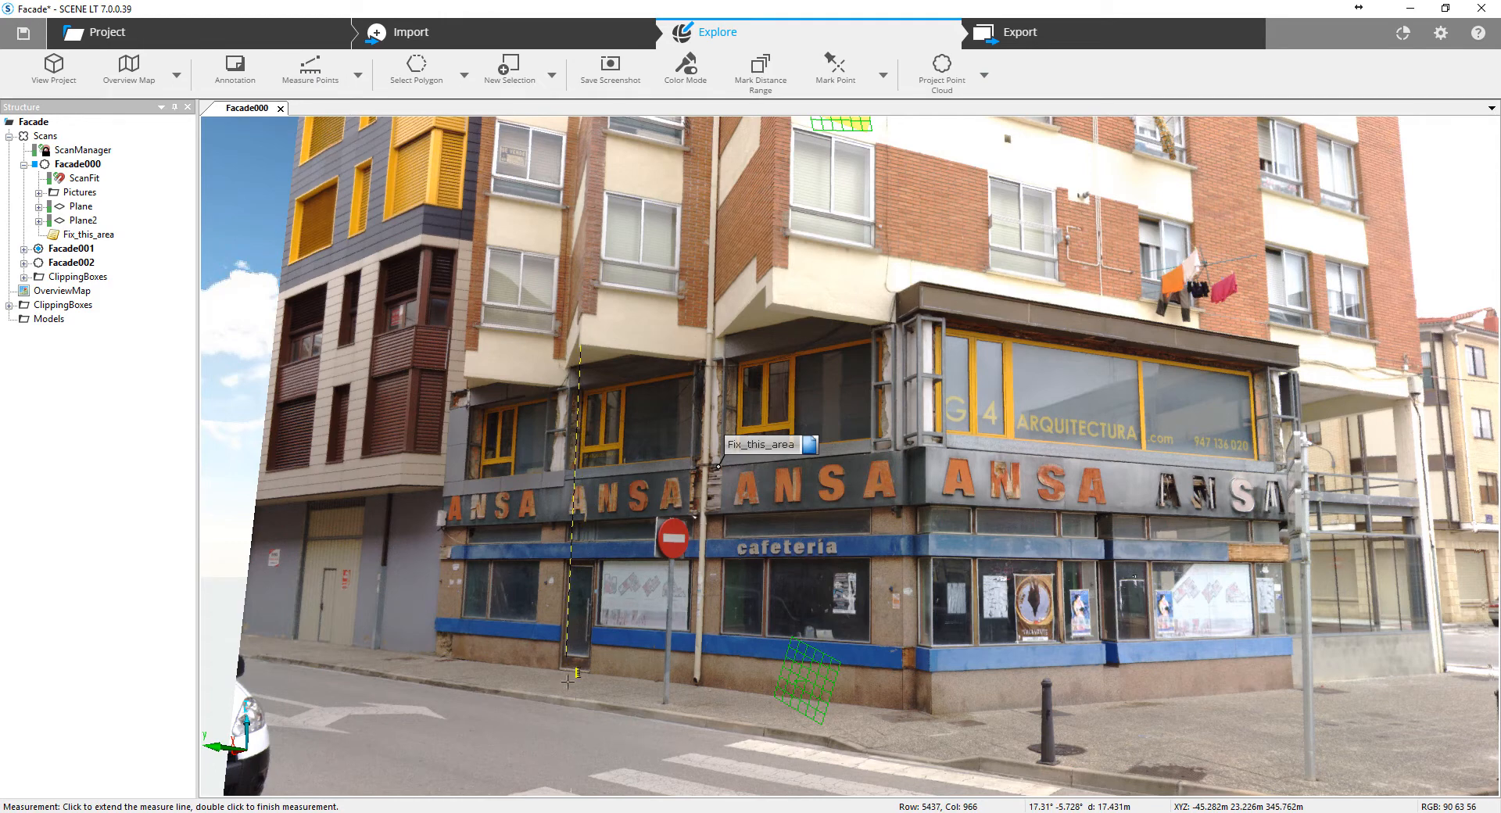
key("Escape")
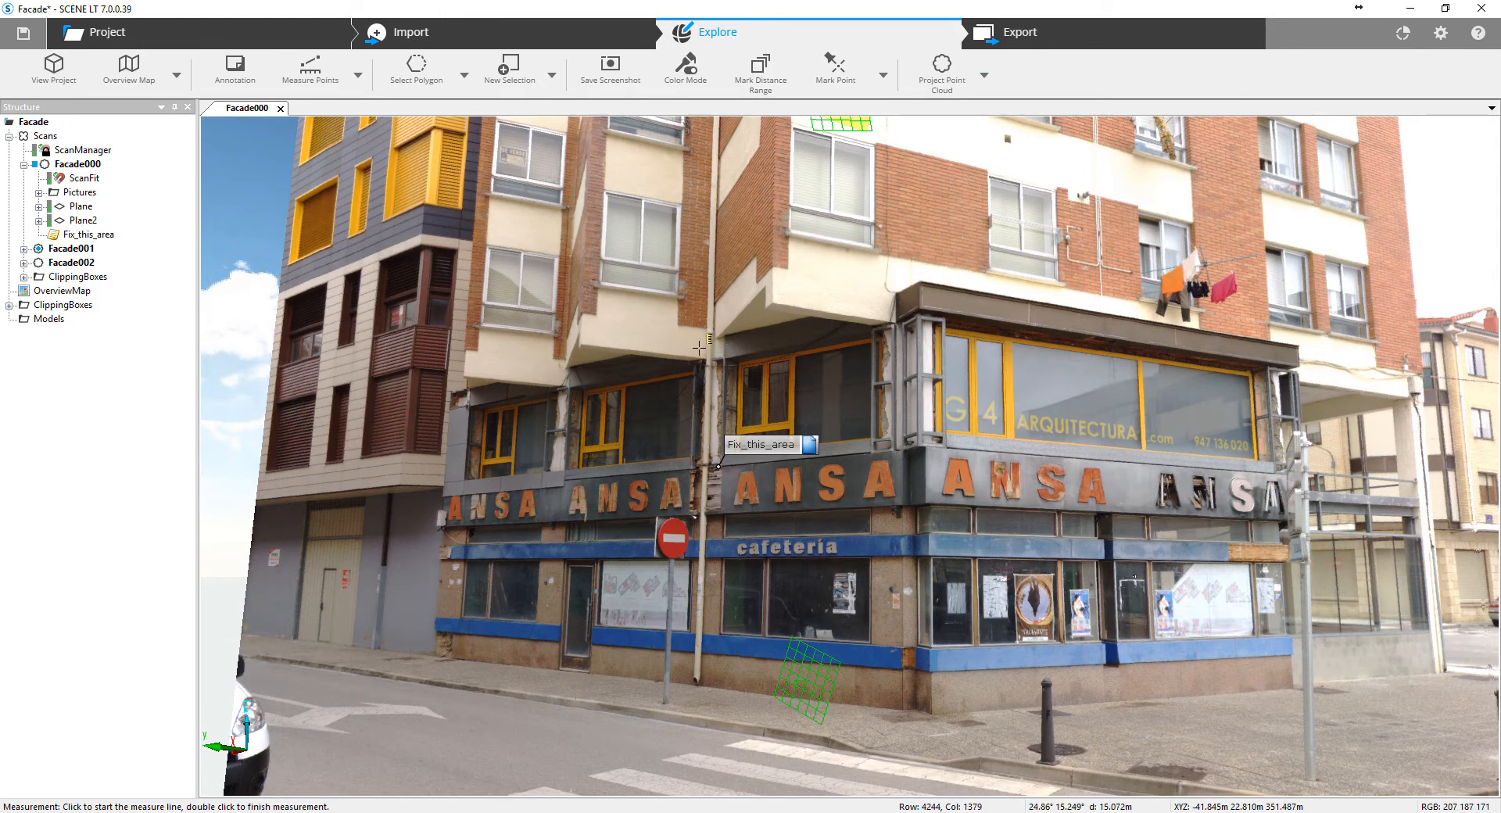
mouse_move(794, 311)
left_mouse_down()
mouse_move(799, 383)
mouse_move(791, 311)
left_mouse_up()
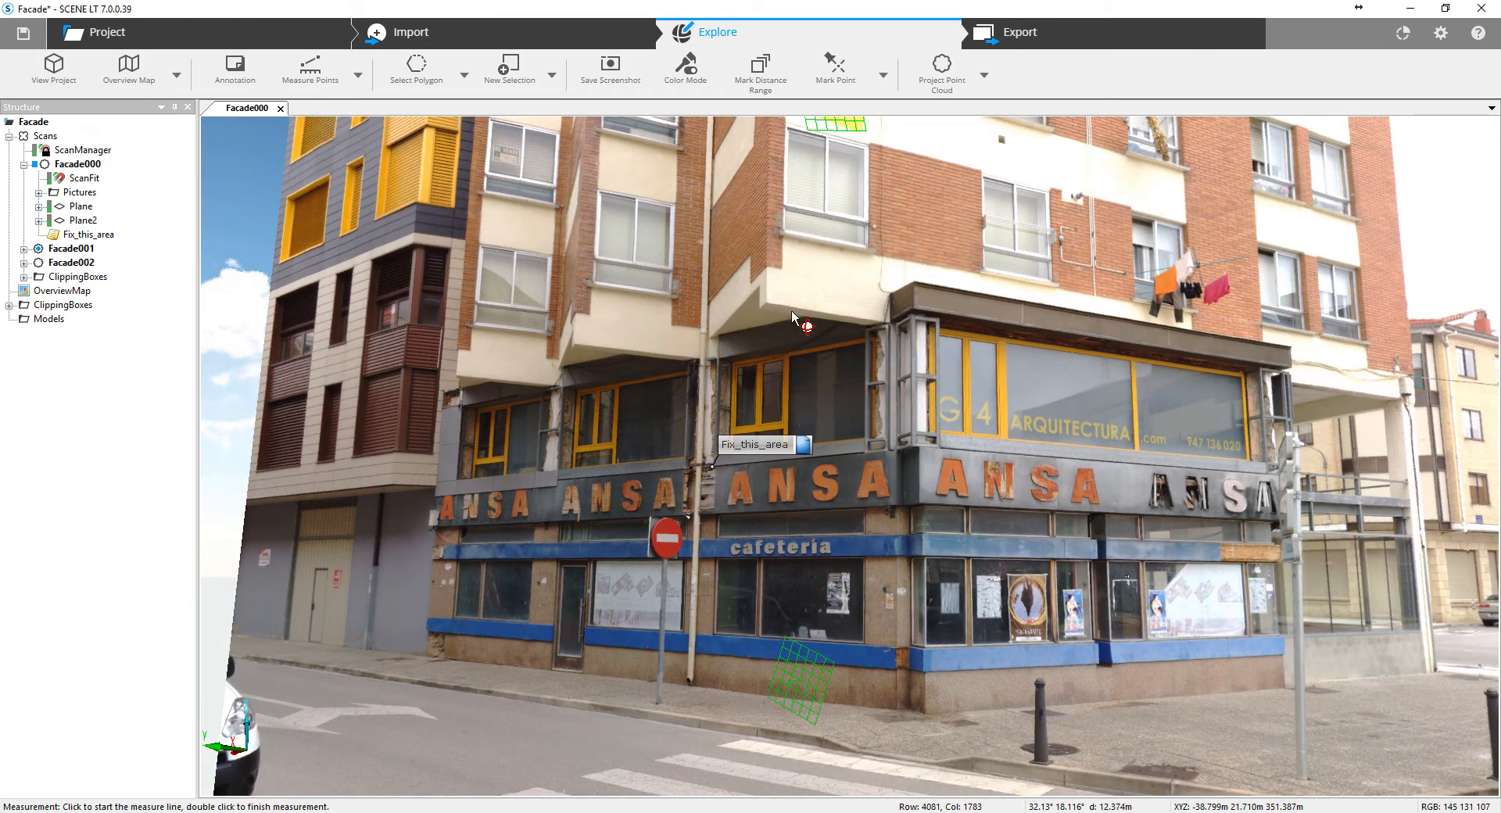
scroll(782, 313, "up", 6)
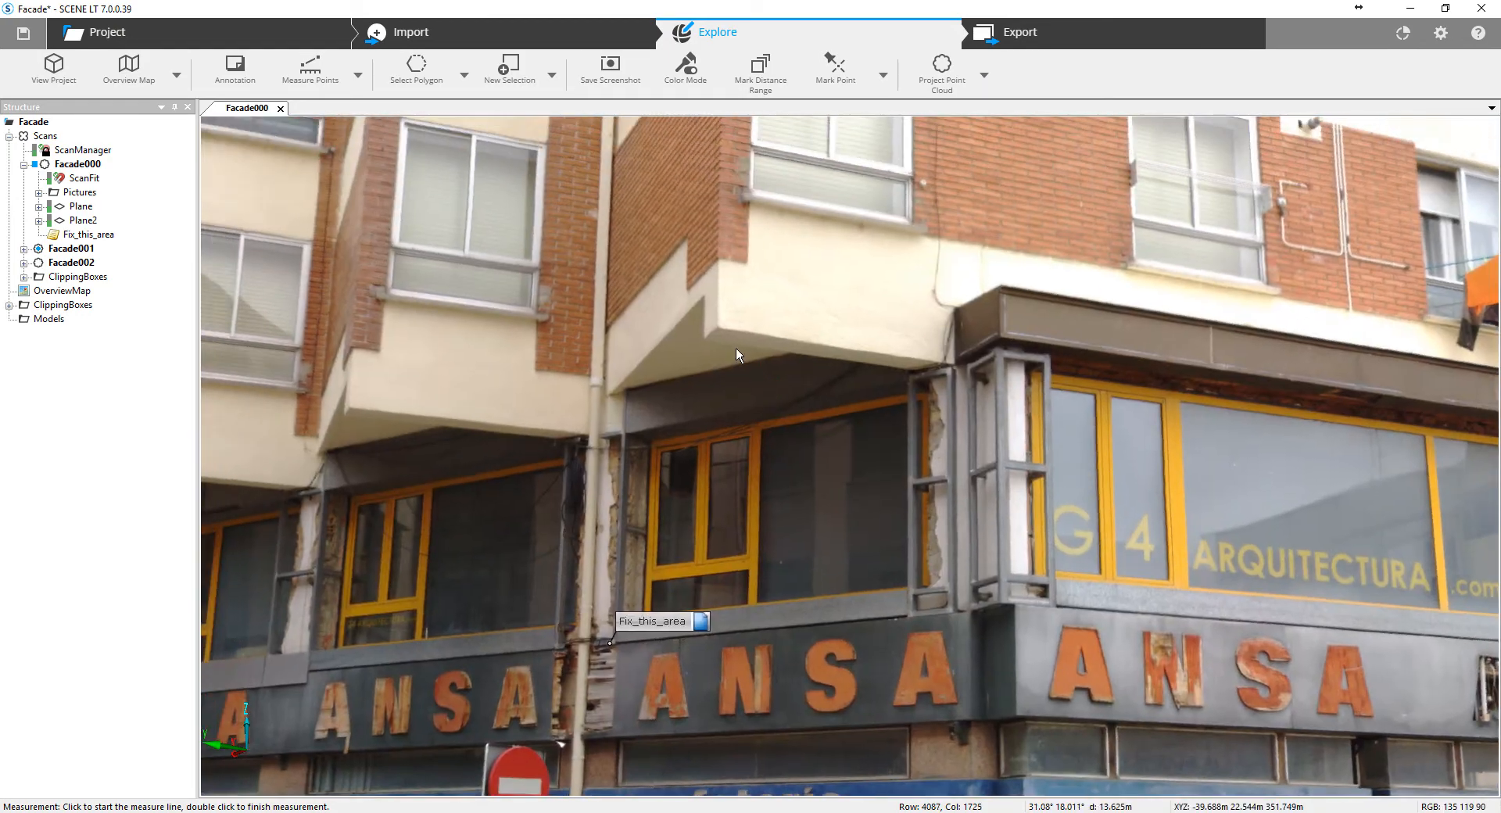
scroll(735, 354, "up", 1)
left_click(732, 332)
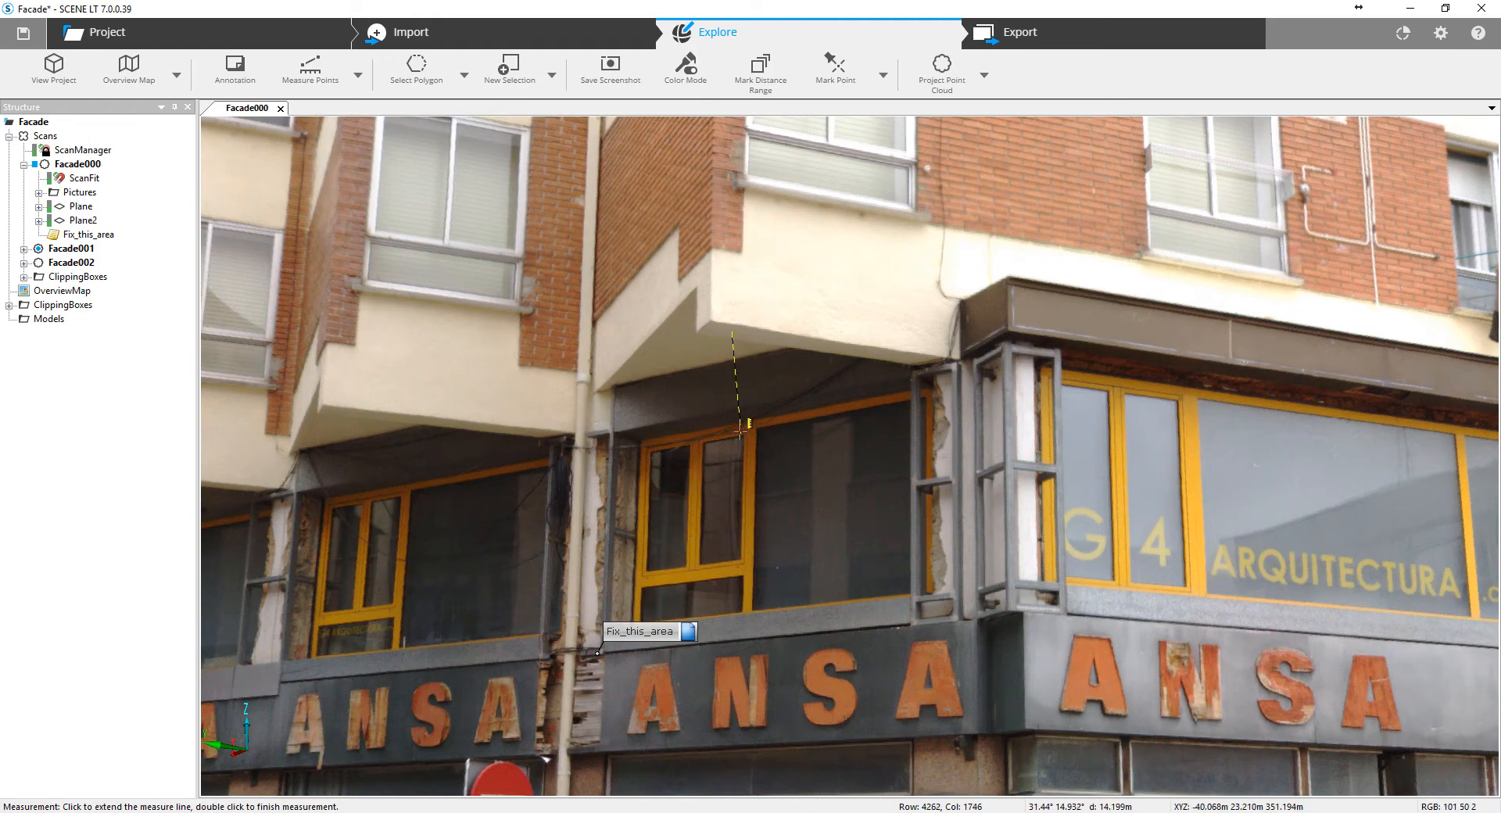
left_click_drag(724, 404, 711, 463)
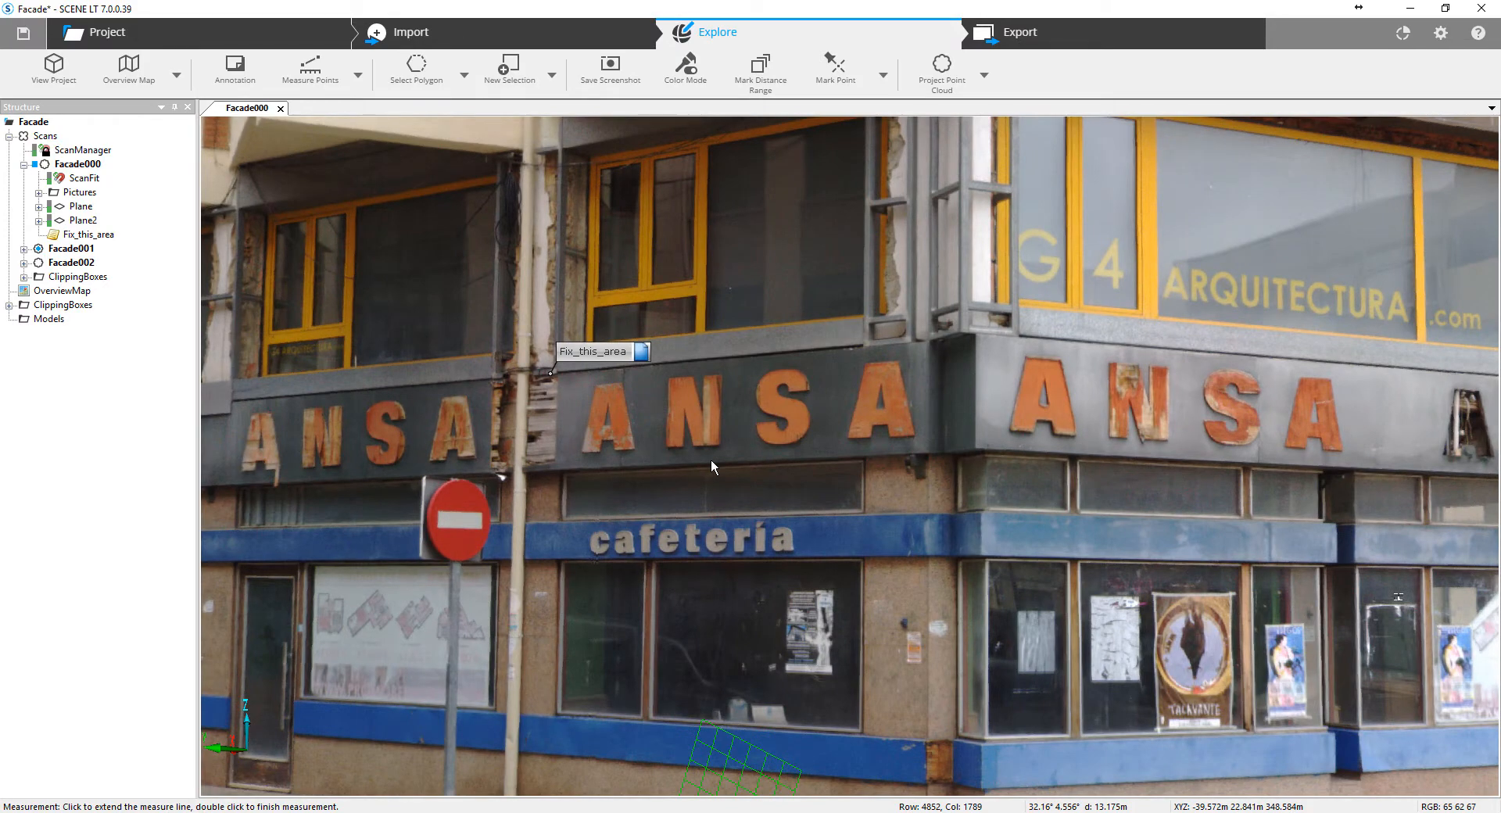
left_click_drag(673, 574, 678, 524)
double_click(734, 494)
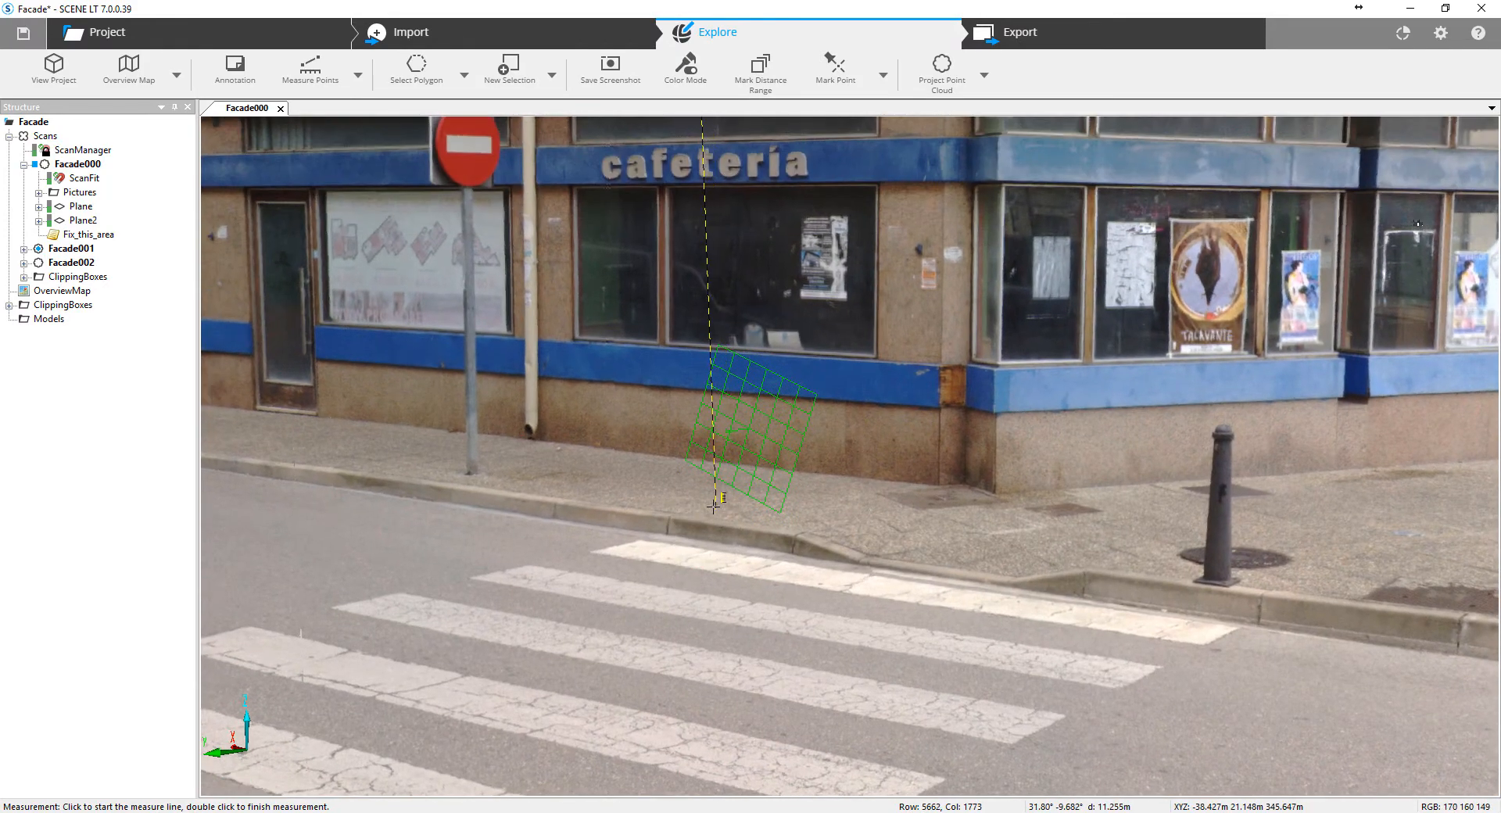
left_click(666, 492)
key("Escape")
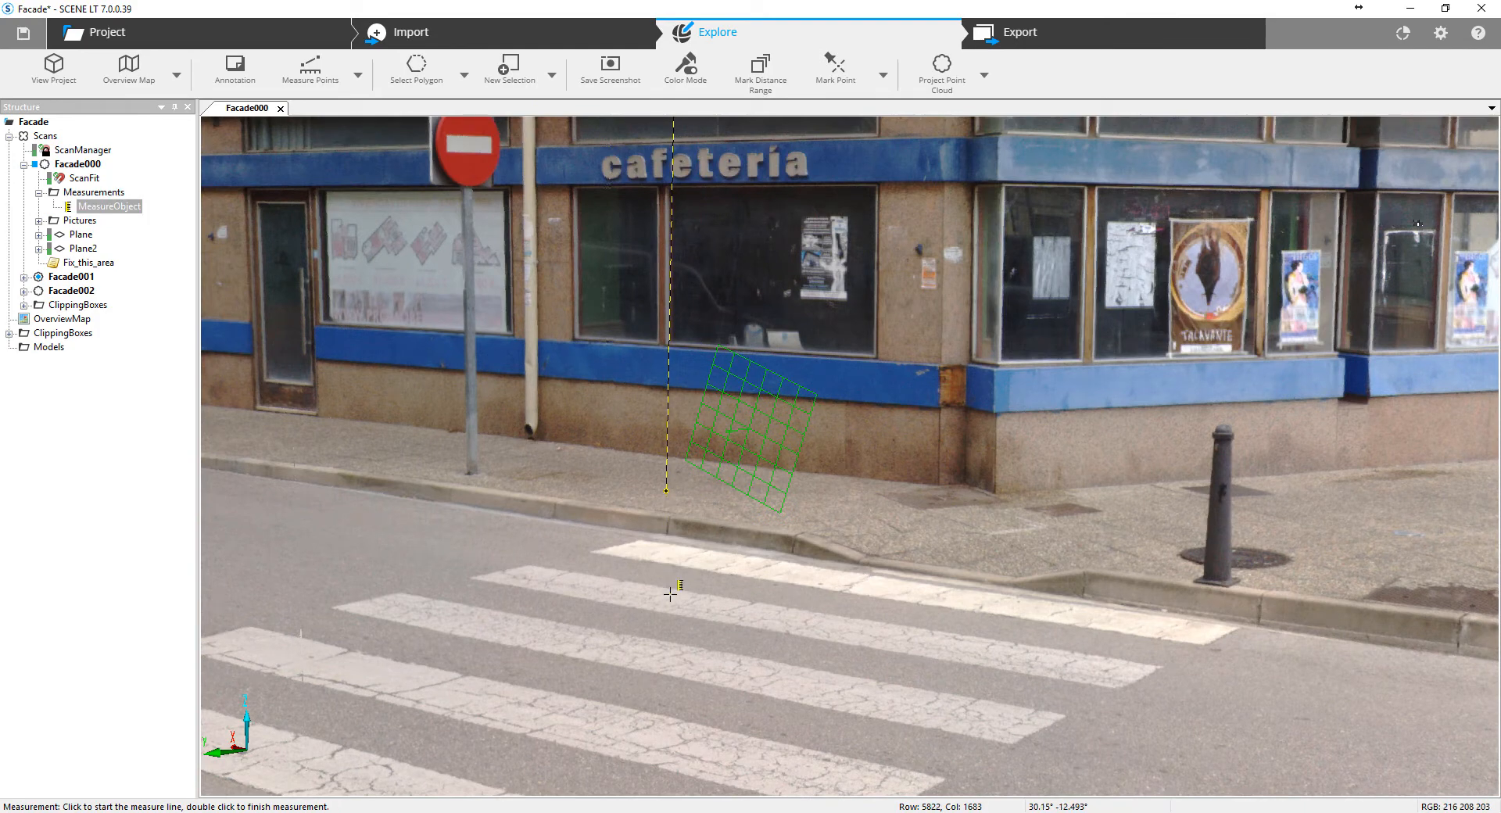
key("Escape")
Check both ends of the balcony-to-pavement measure line and open the measurement's properties.
left_click_drag(718, 295, 718, 434)
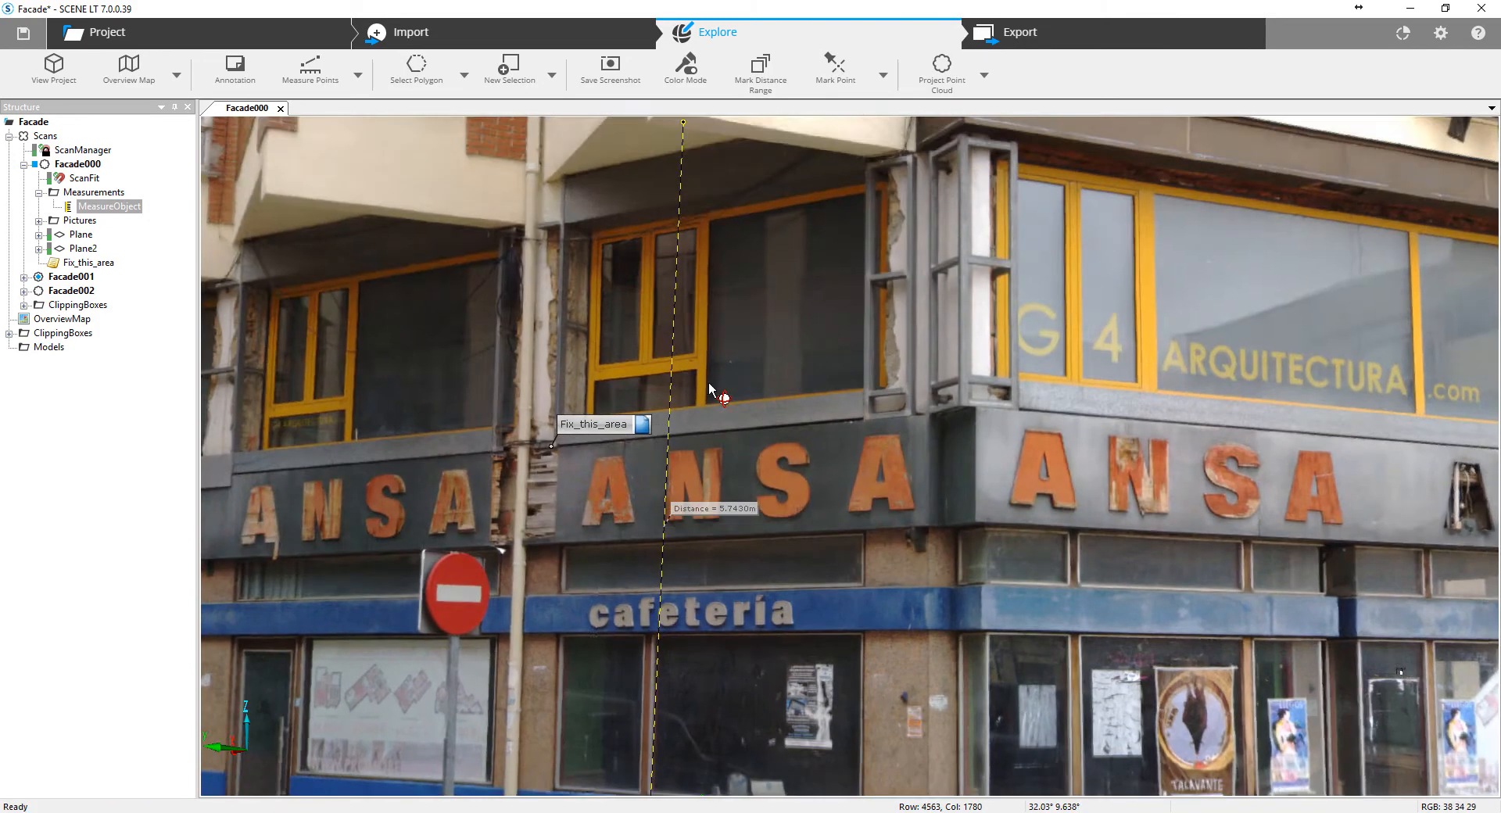
scroll(718, 436, "down", 2)
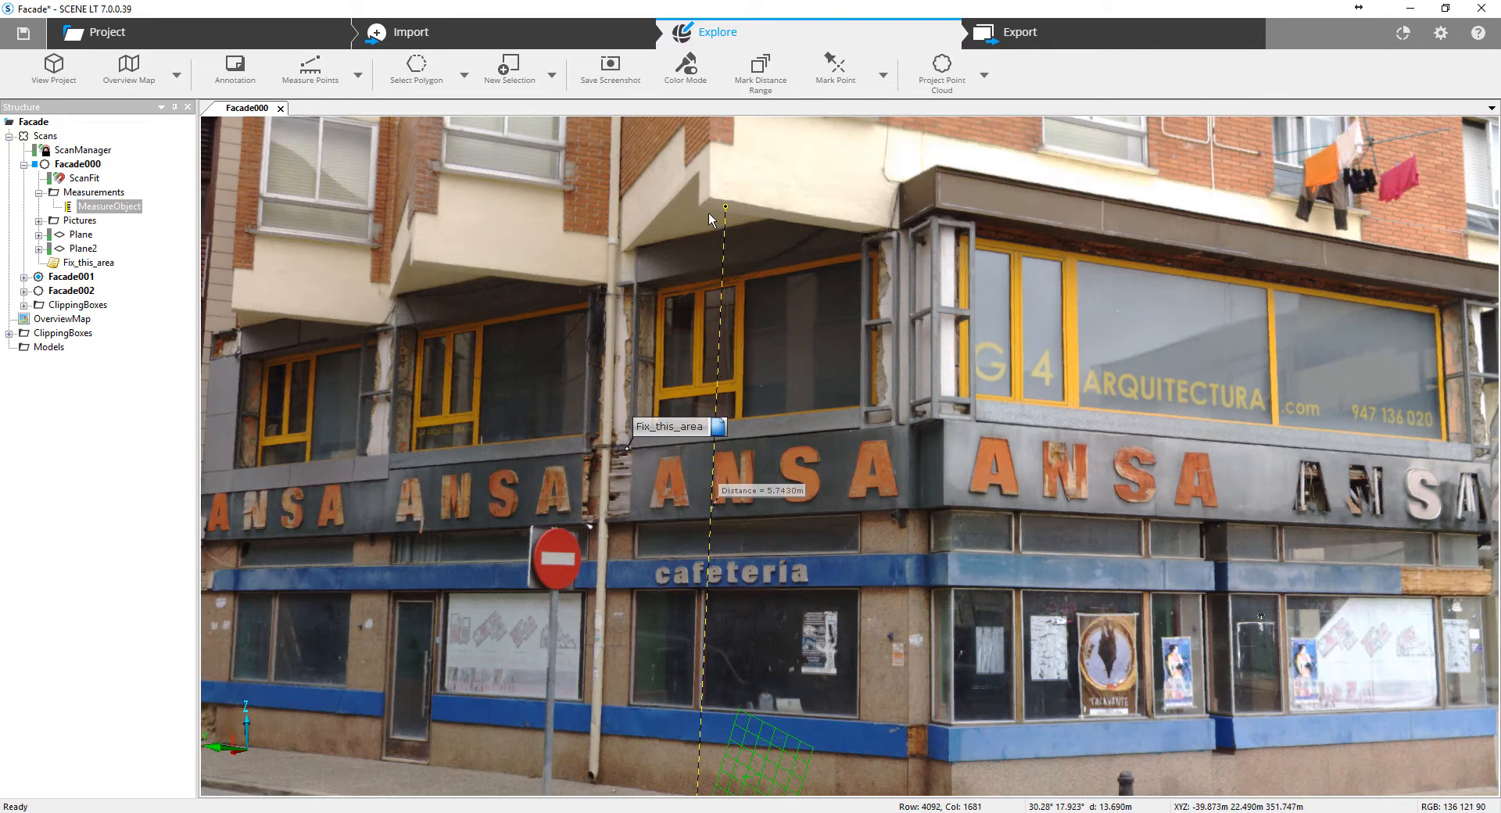
left_click_drag(716, 628, 717, 422)
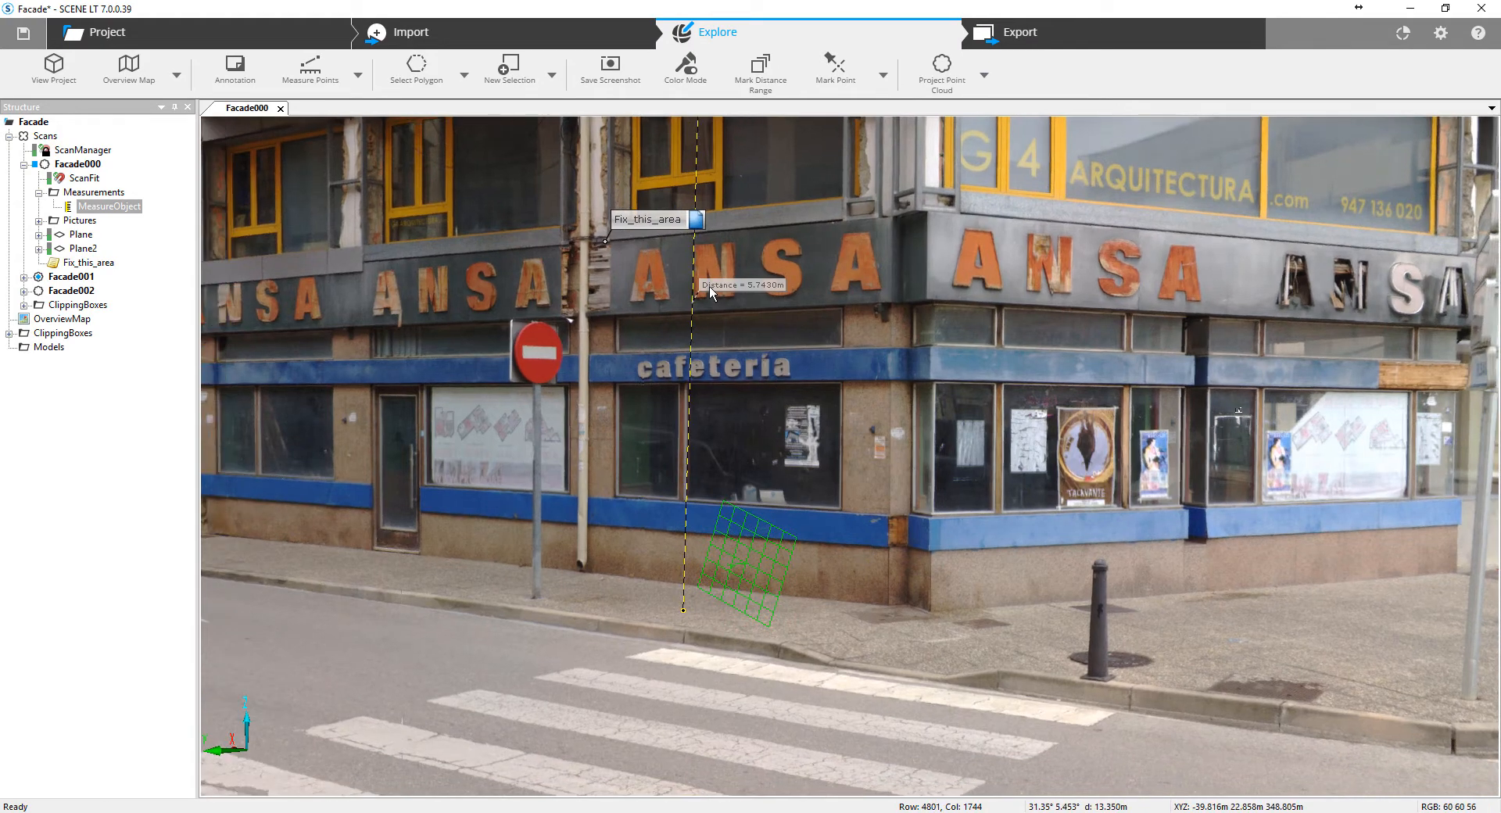
left_click(710, 291)
right_click(710, 291)
left_click(752, 380)
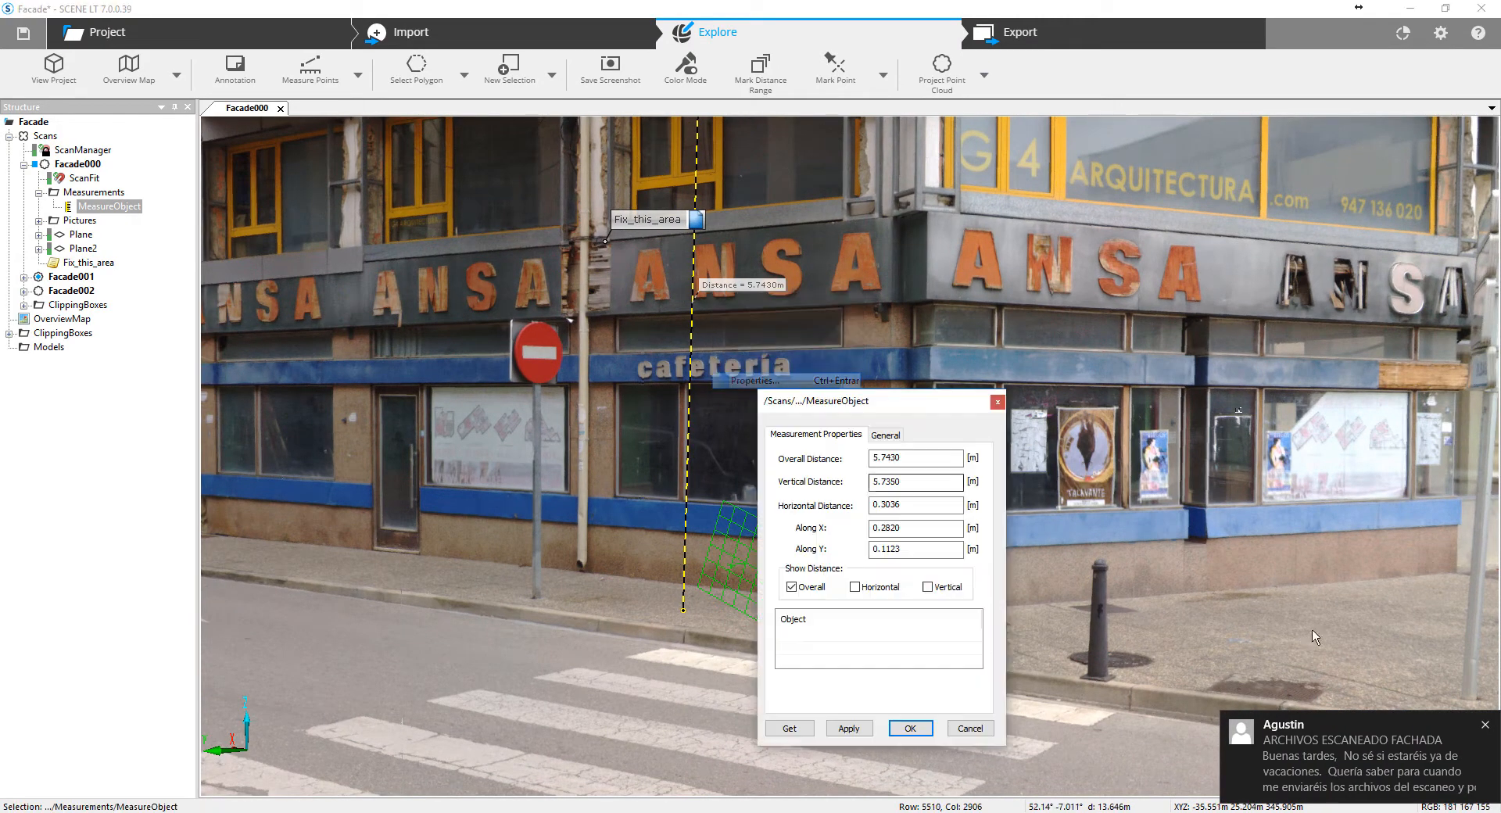
Dismiss the two mail notifications and move the measurement's properties dialog away from the measure line.
left_click(1485, 726)
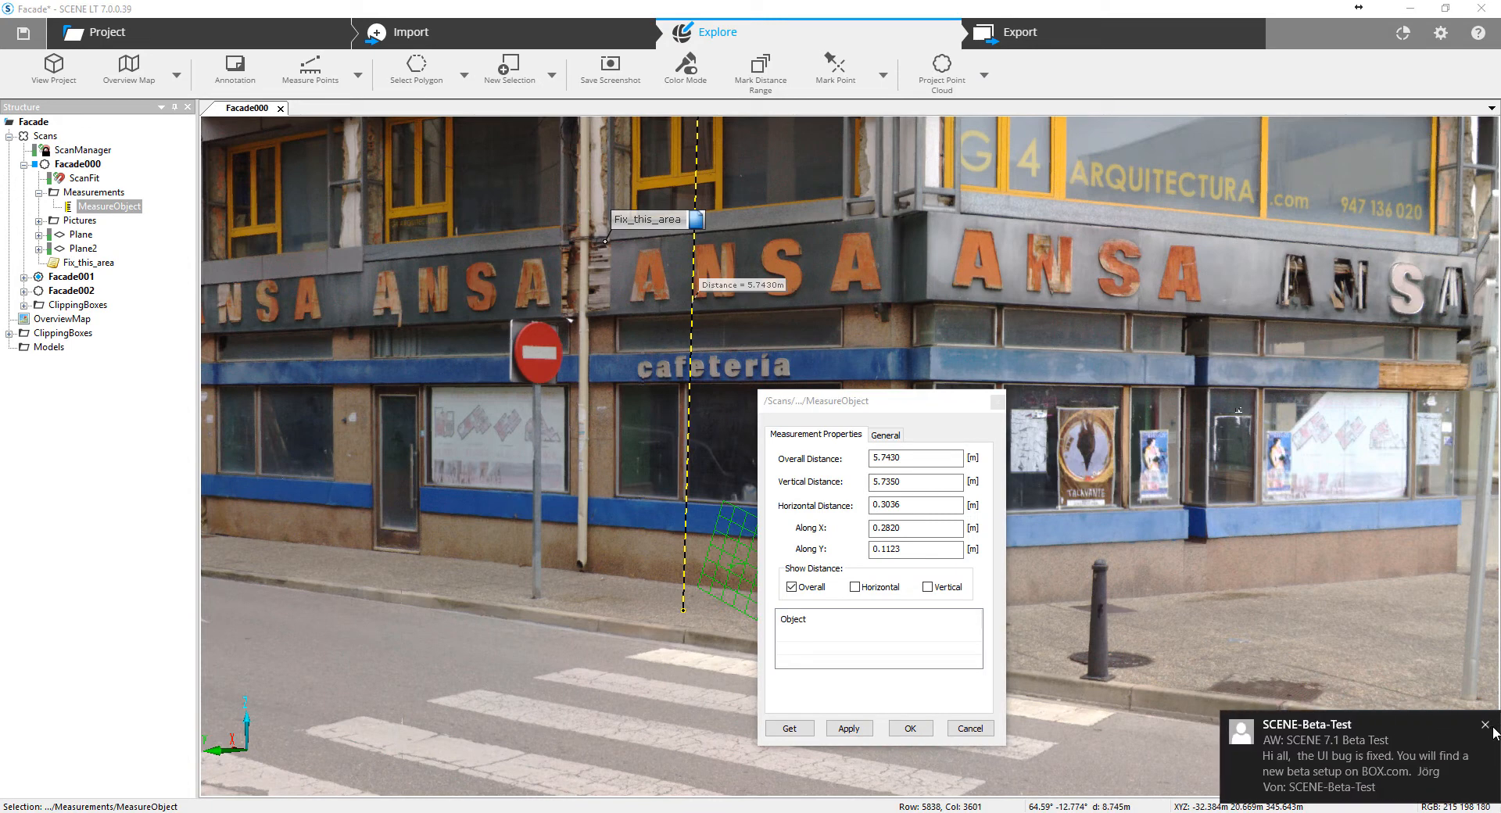
left_click(1486, 727)
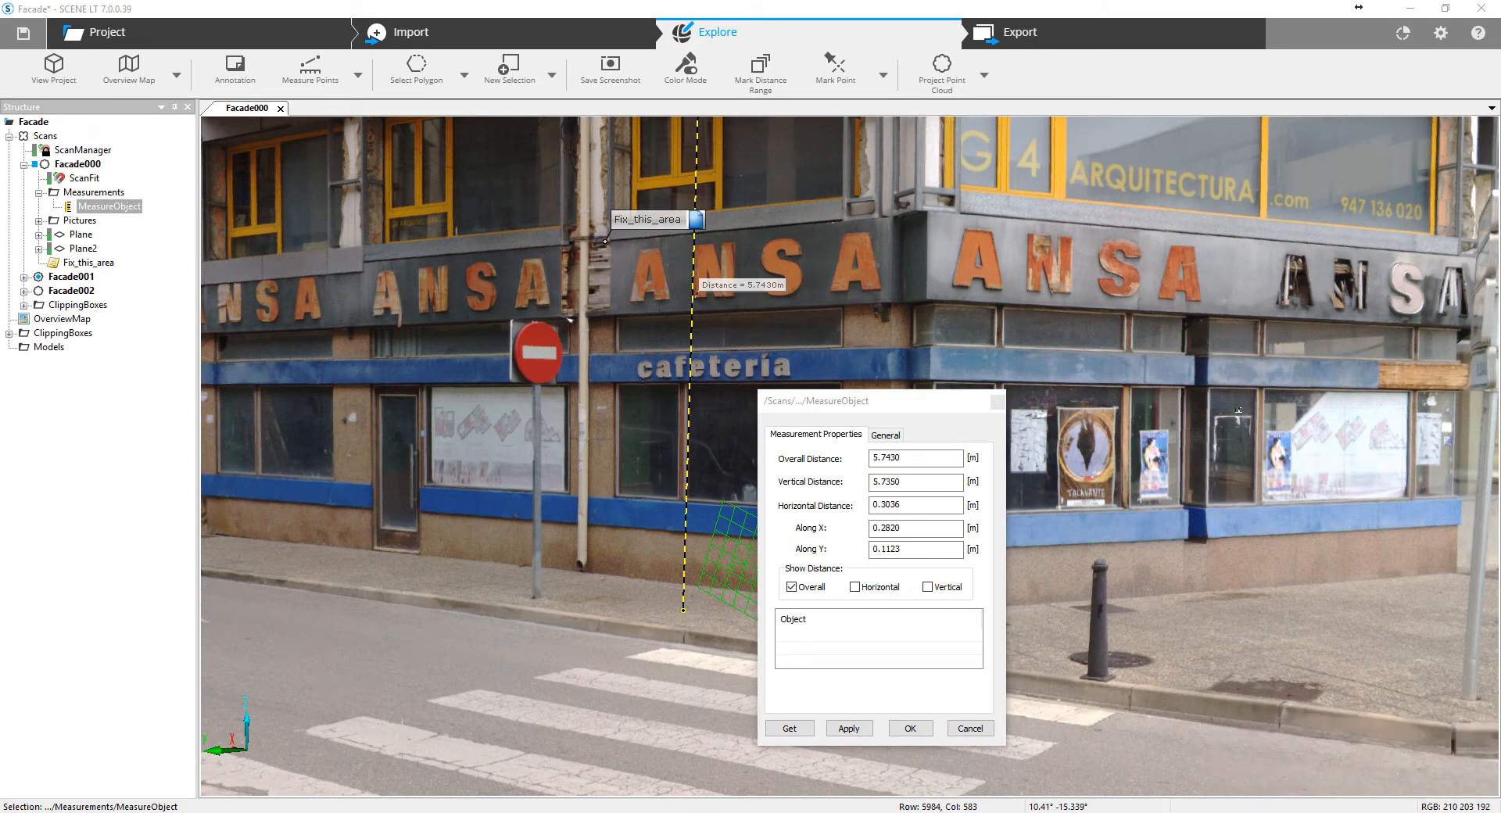
mouse_move(133, 812)
left_click(207, 715)
left_click_drag(833, 418, 997, 294)
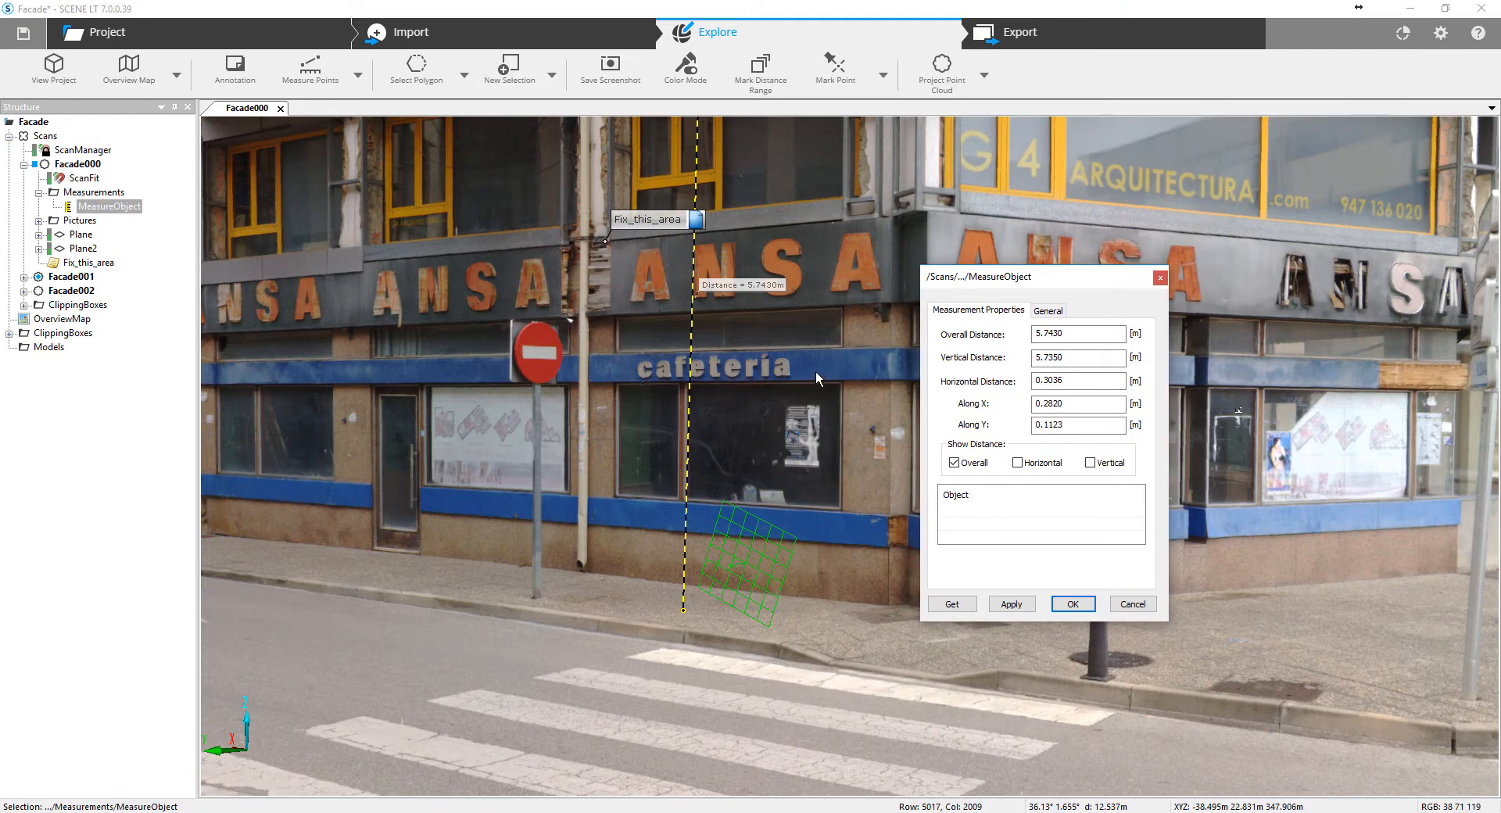
Show the vertical distance instead of the overall distance for the measurement, then apply and accept its properties.
left_click_drag(815, 369, 765, 448)
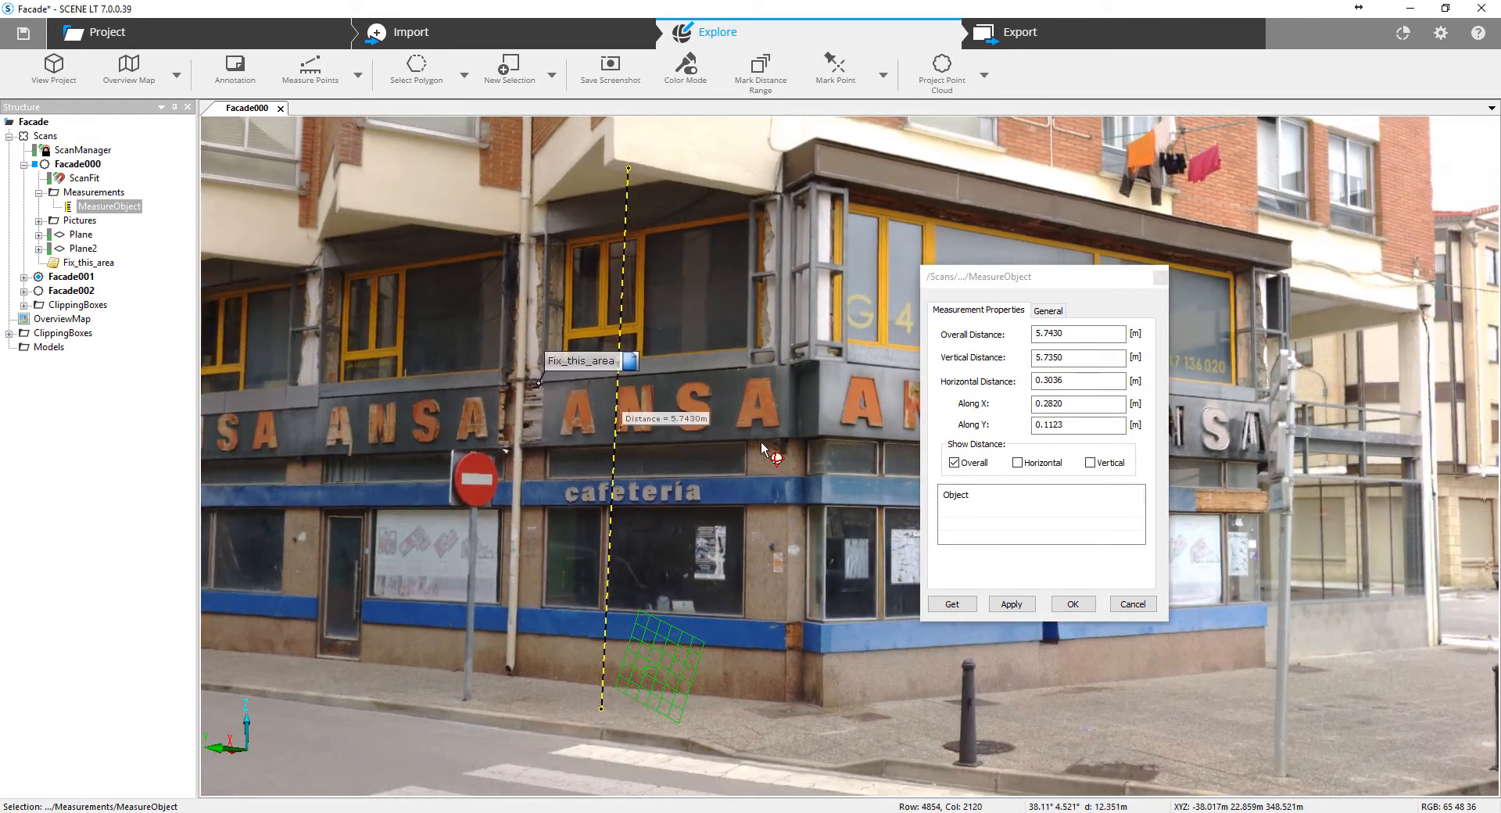
left_click_drag(1074, 332, 1031, 360)
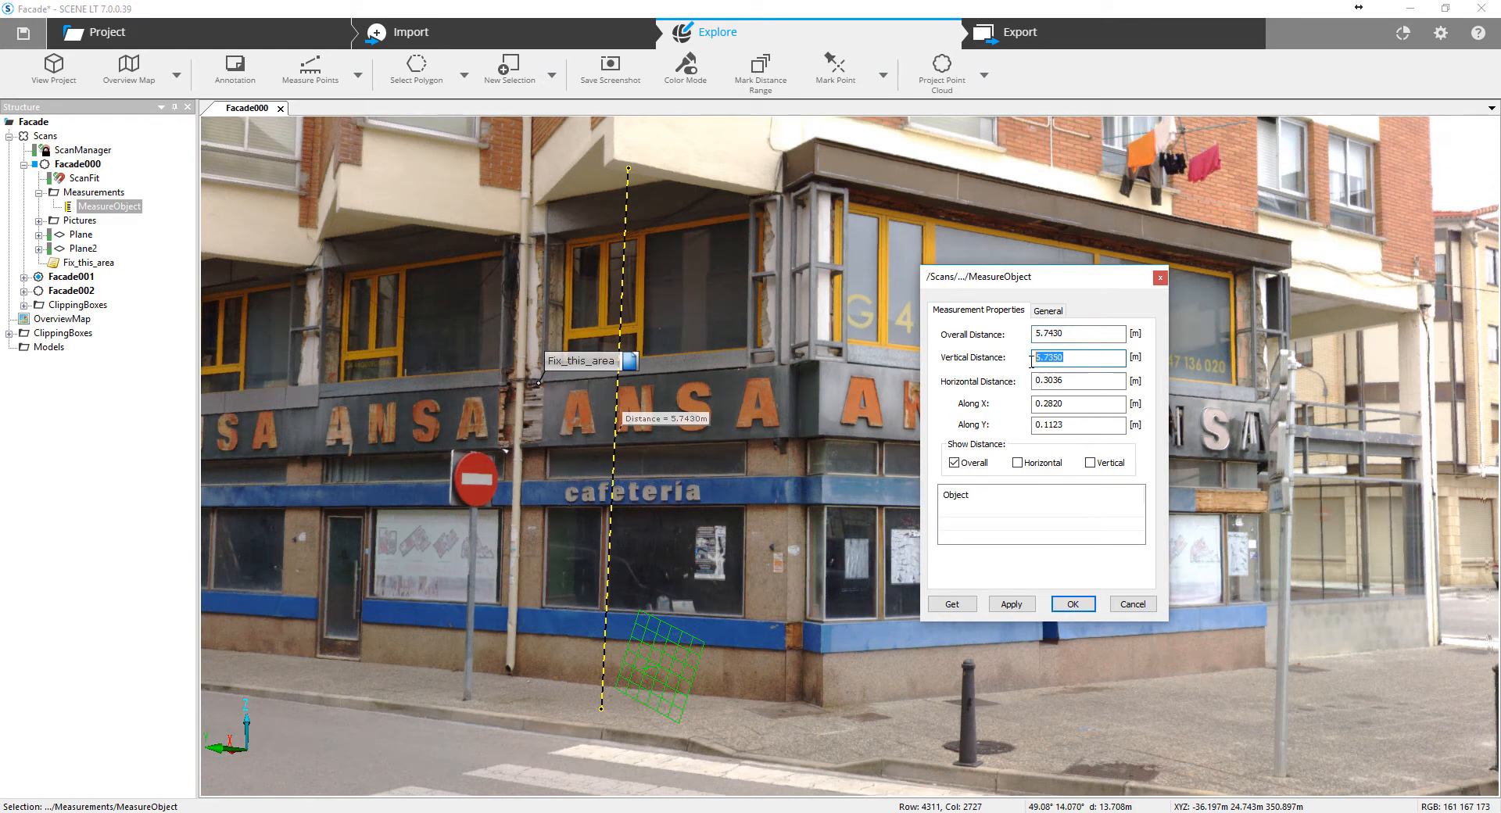
left_click(1093, 464)
left_click(976, 463)
left_click(1012, 603)
left_click(1073, 603)
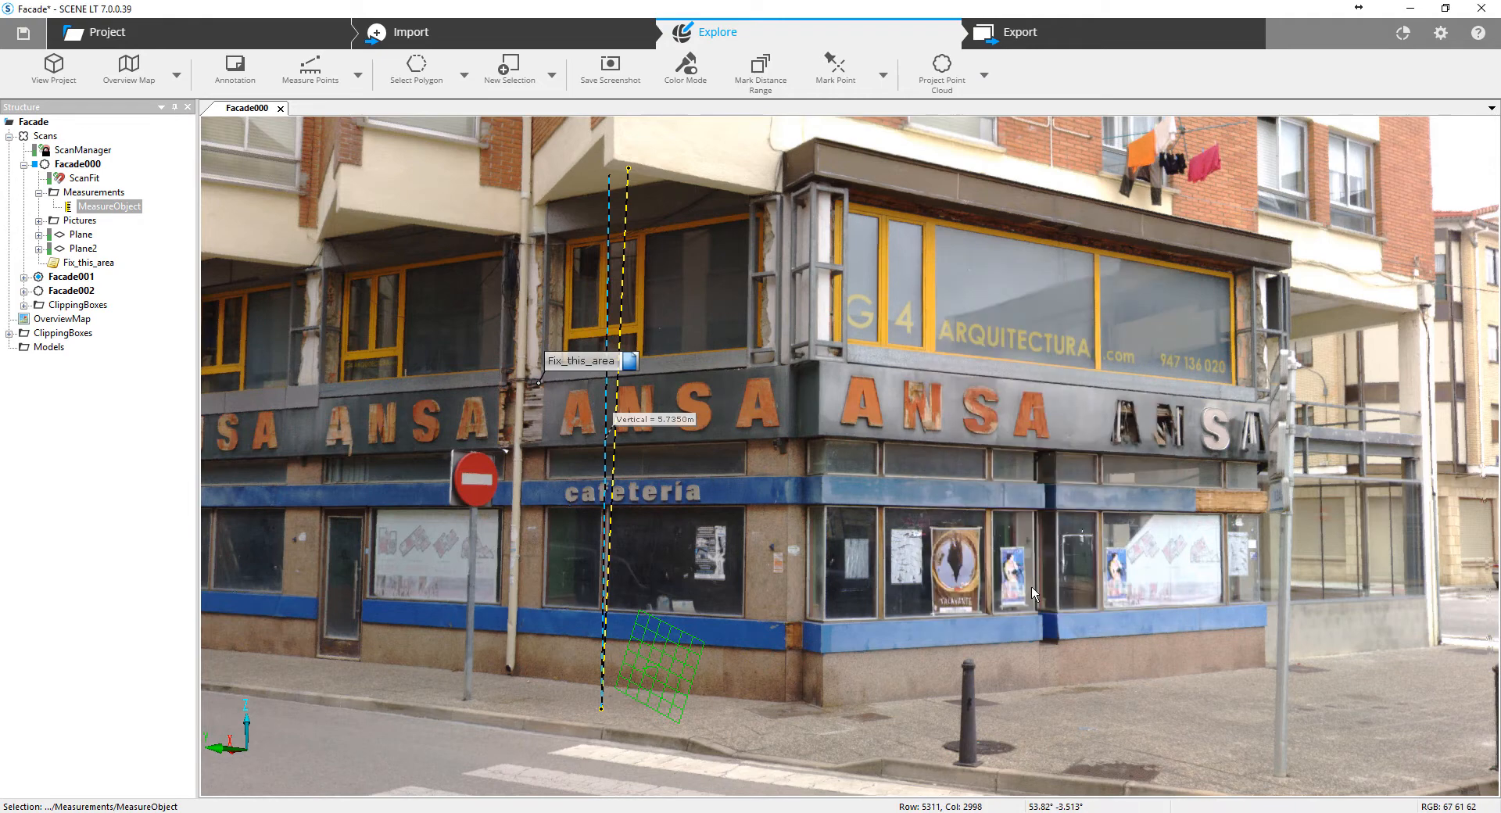
Delete the Plane object lying over the shop's corner base and pavement.
left_click_drag(517, 439, 652, 450)
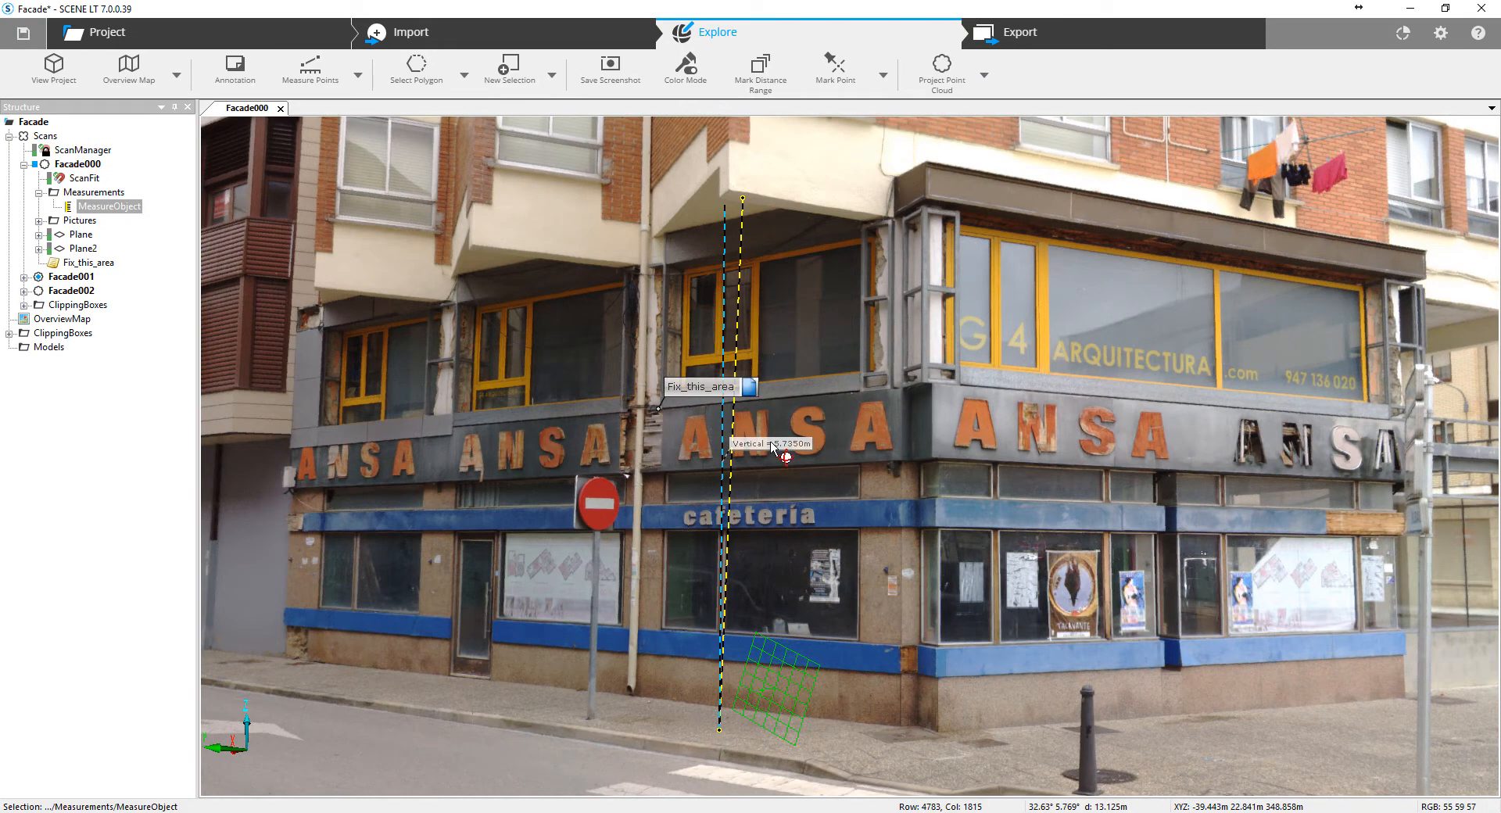
left_click_drag(897, 540, 865, 541)
scroll(865, 541, "down", 4)
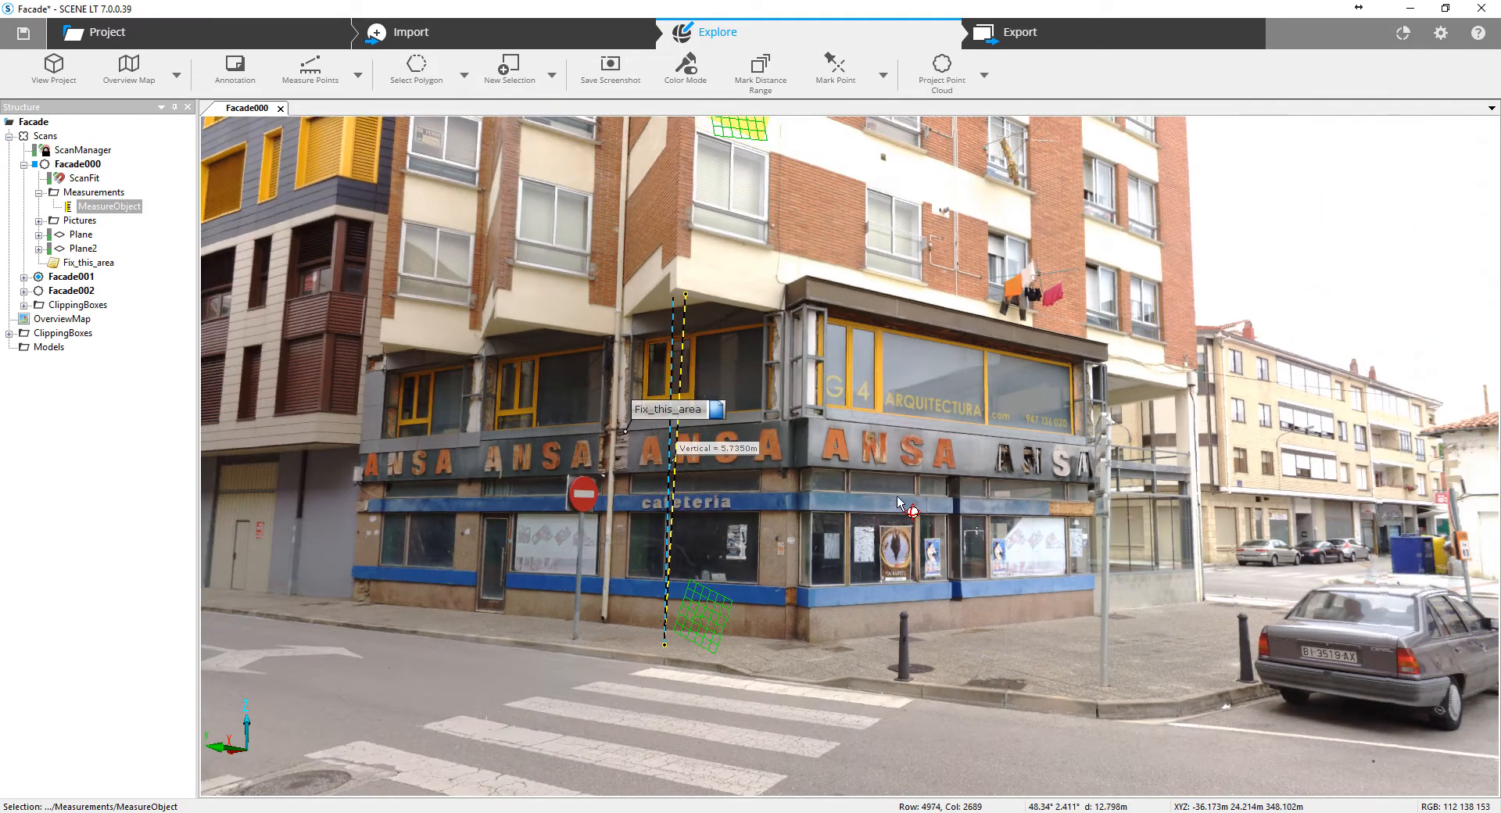
scroll(892, 509, "up", 3)
scroll(893, 508, "up", 2)
left_click(894, 509)
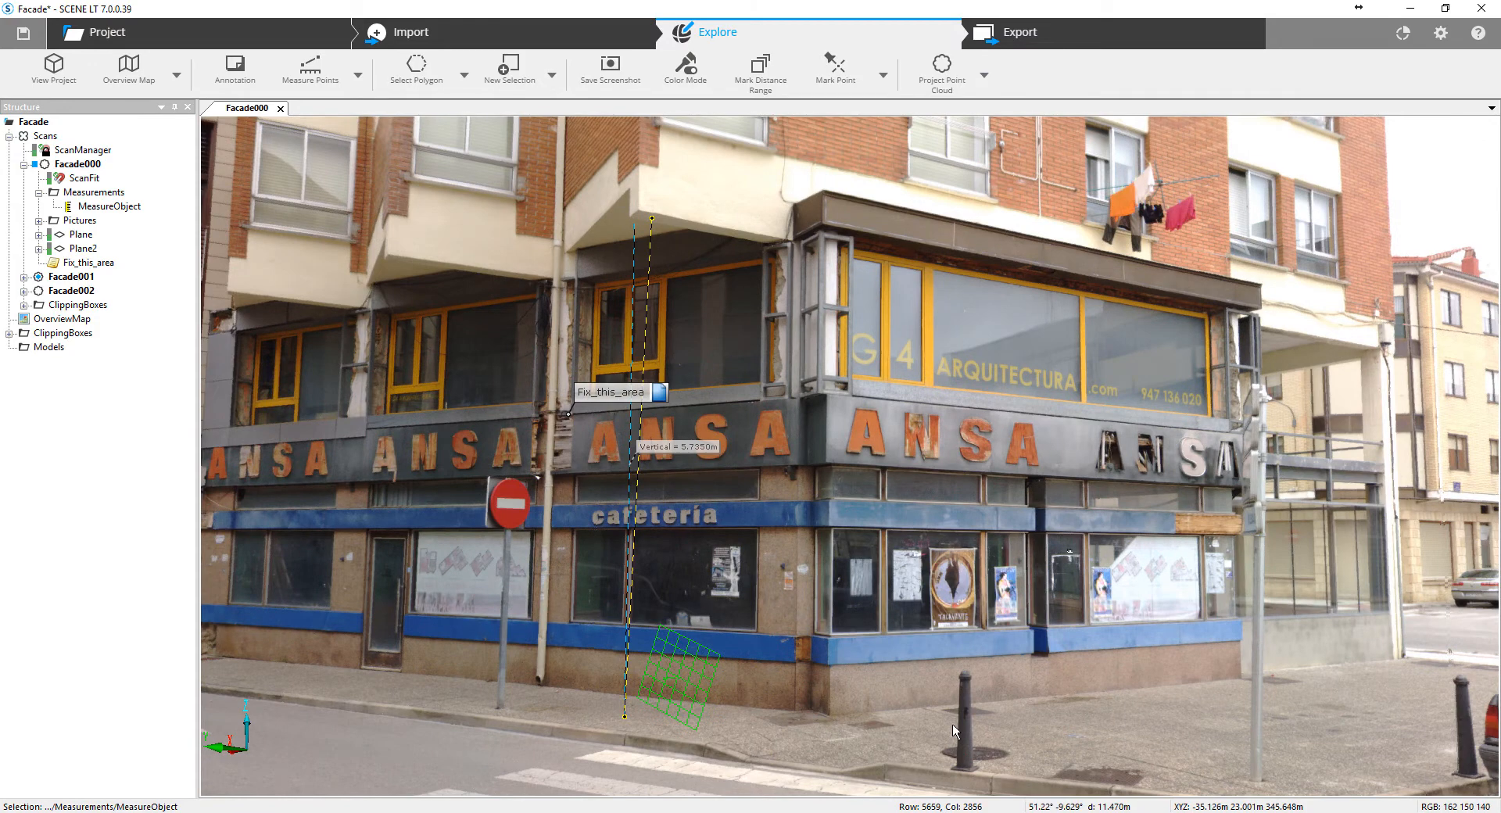
left_click_drag(789, 442, 837, 425)
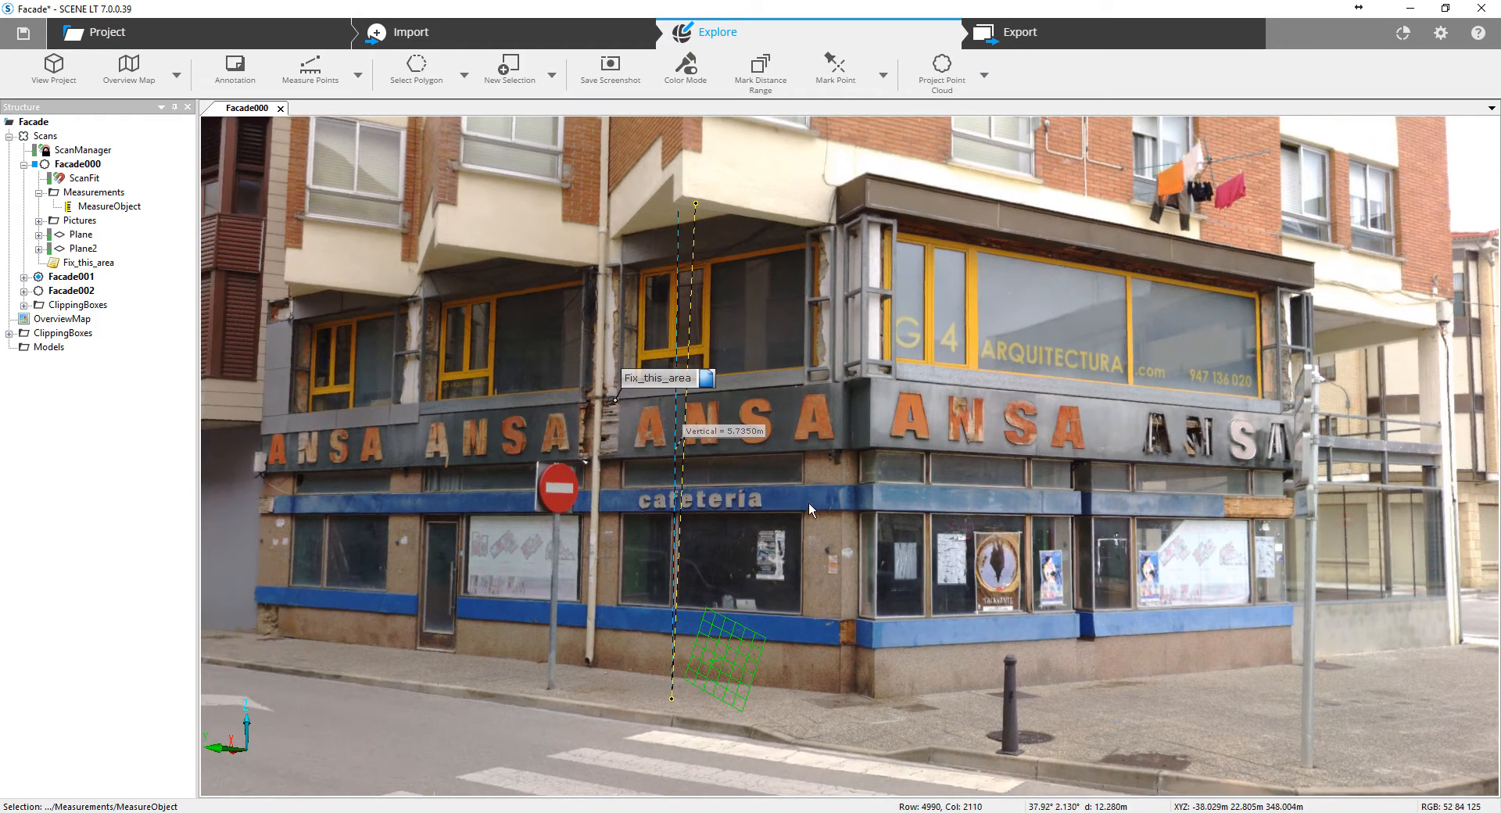
scroll(809, 508, "up", 2)
left_click_drag(807, 593, 819, 539)
left_click(725, 613)
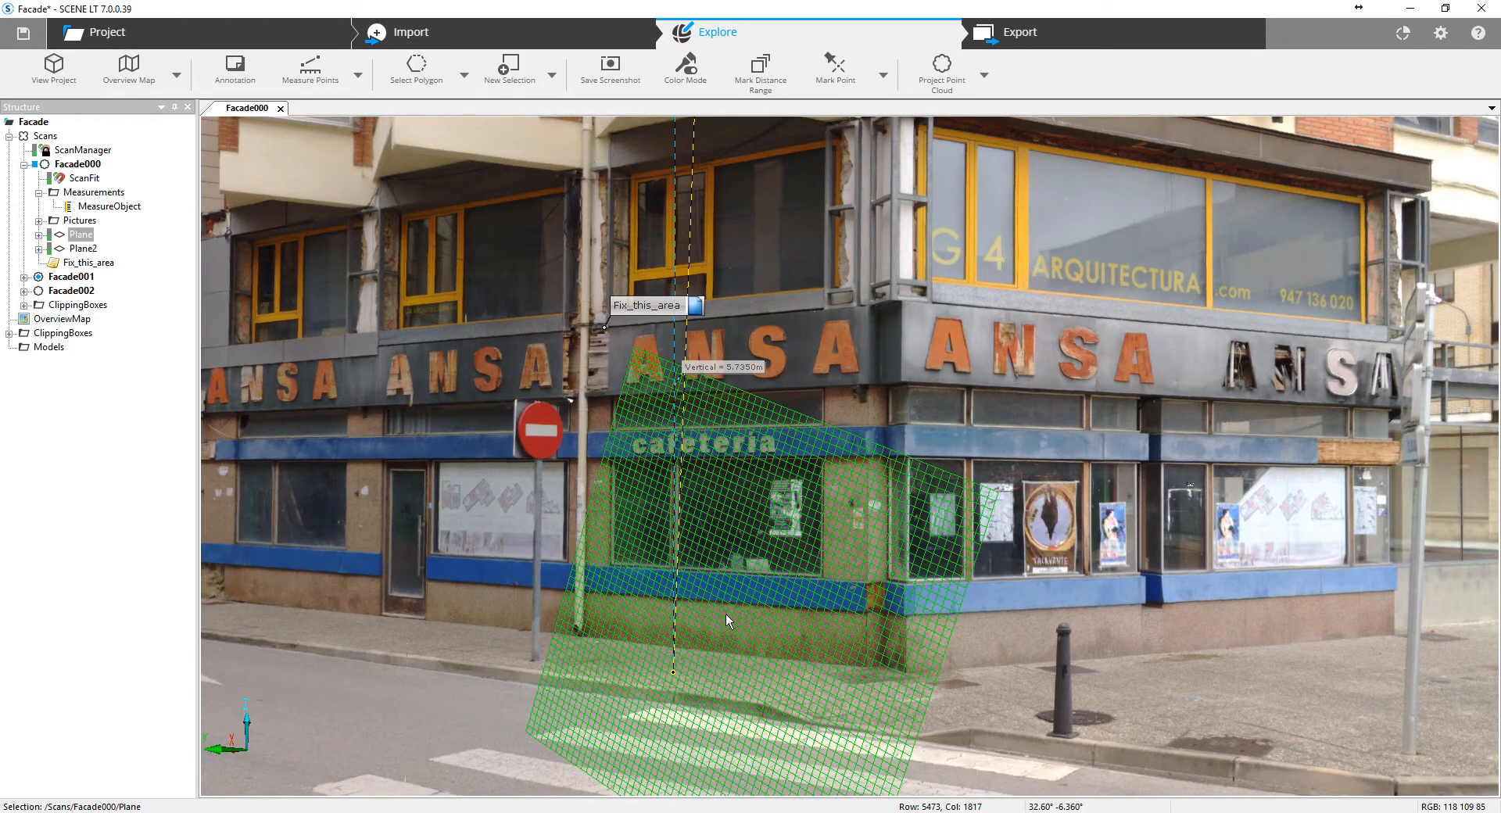
key("Delete")
Place an annotation at the lower end of the shop's upper corner window frame and name it Finish_This.
scroll(655, 434, "up", 4)
left_click_drag(561, 370, 618, 384)
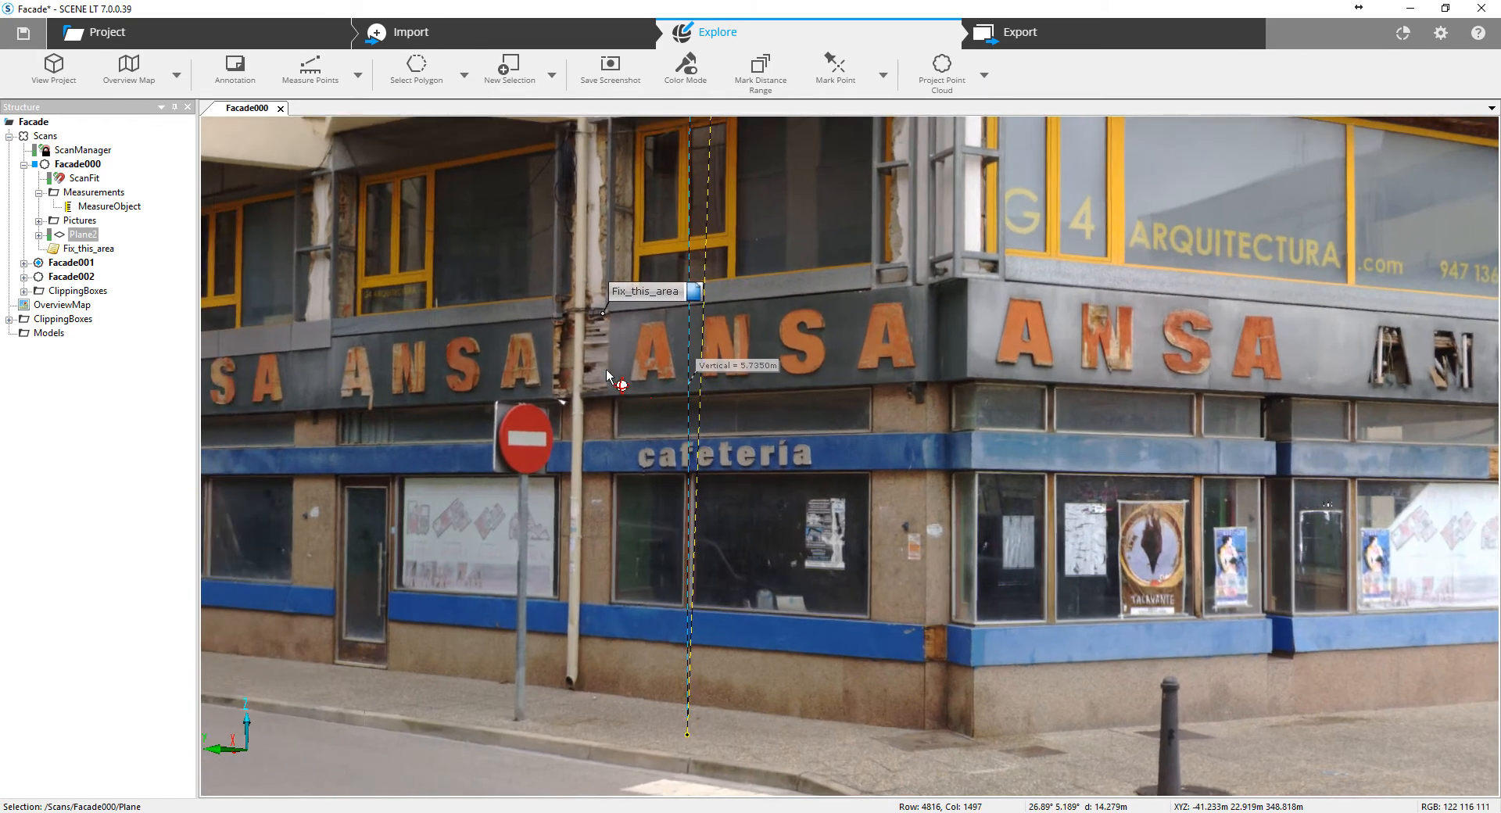
scroll(584, 322, "down", 3)
left_click_drag(583, 322, 602, 367)
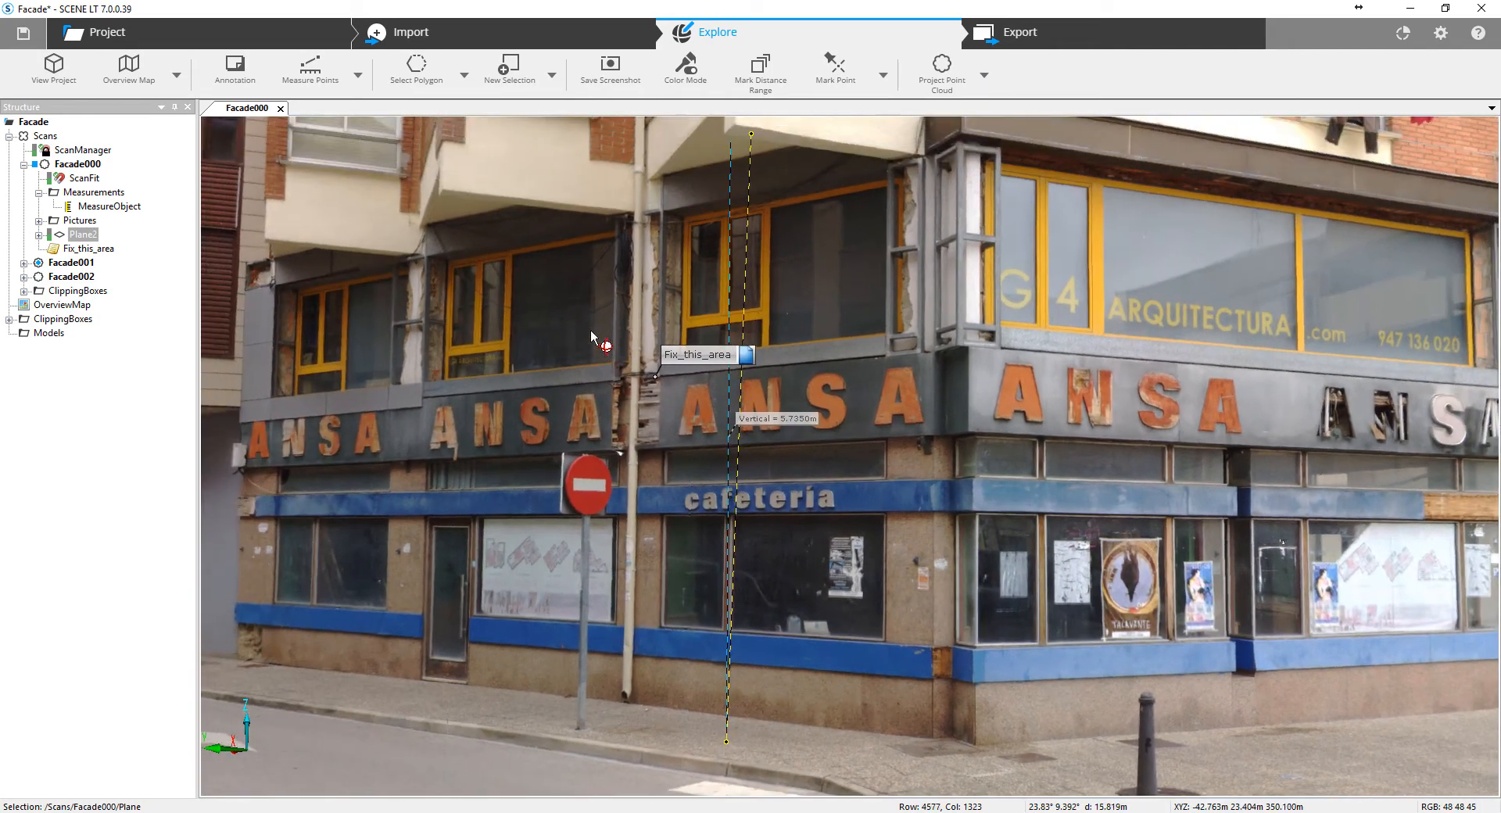
left_click(235, 66)
left_click(960, 326)
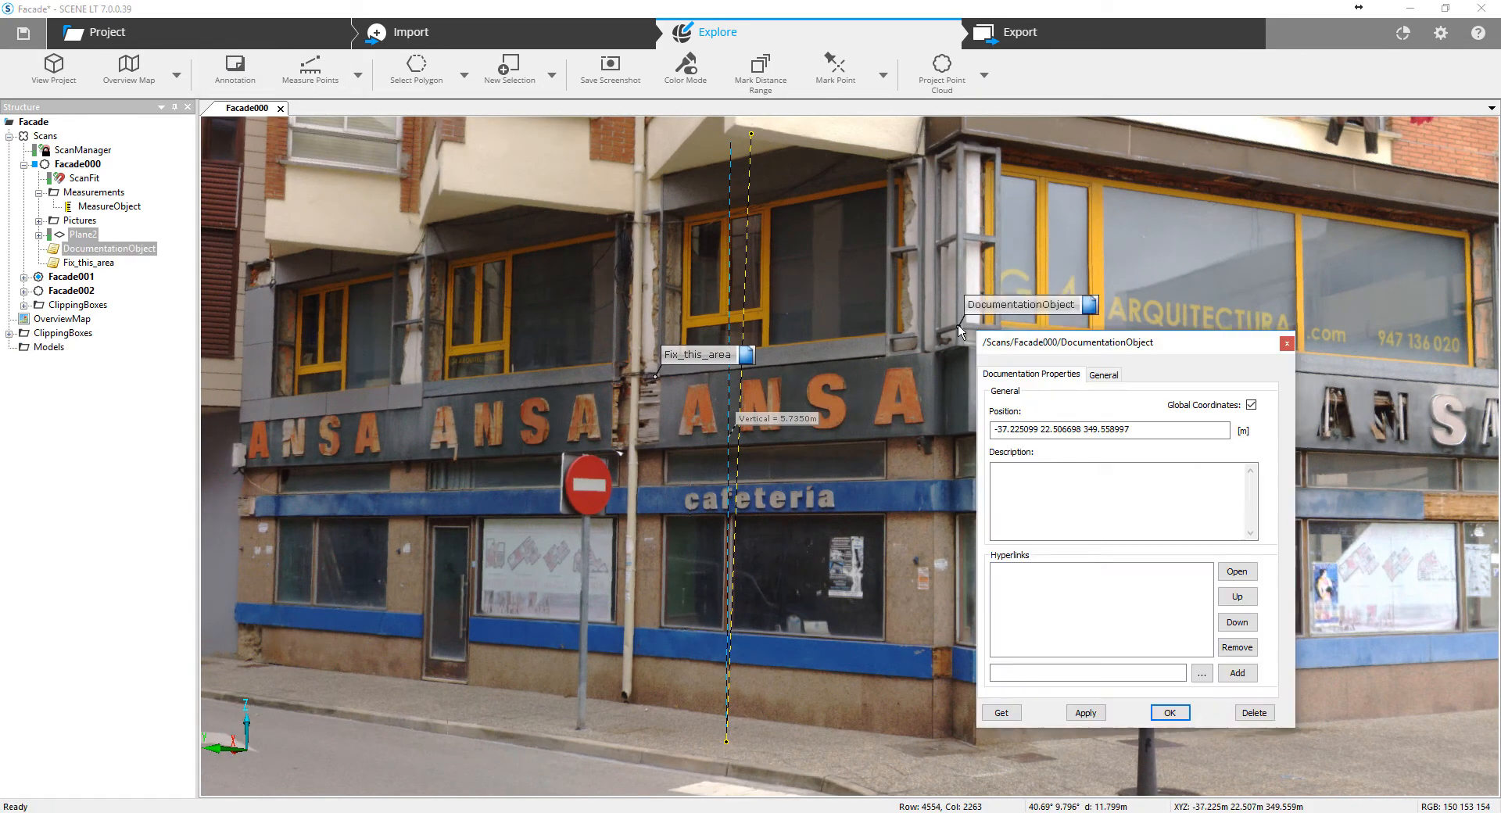
left_click(1103, 374)
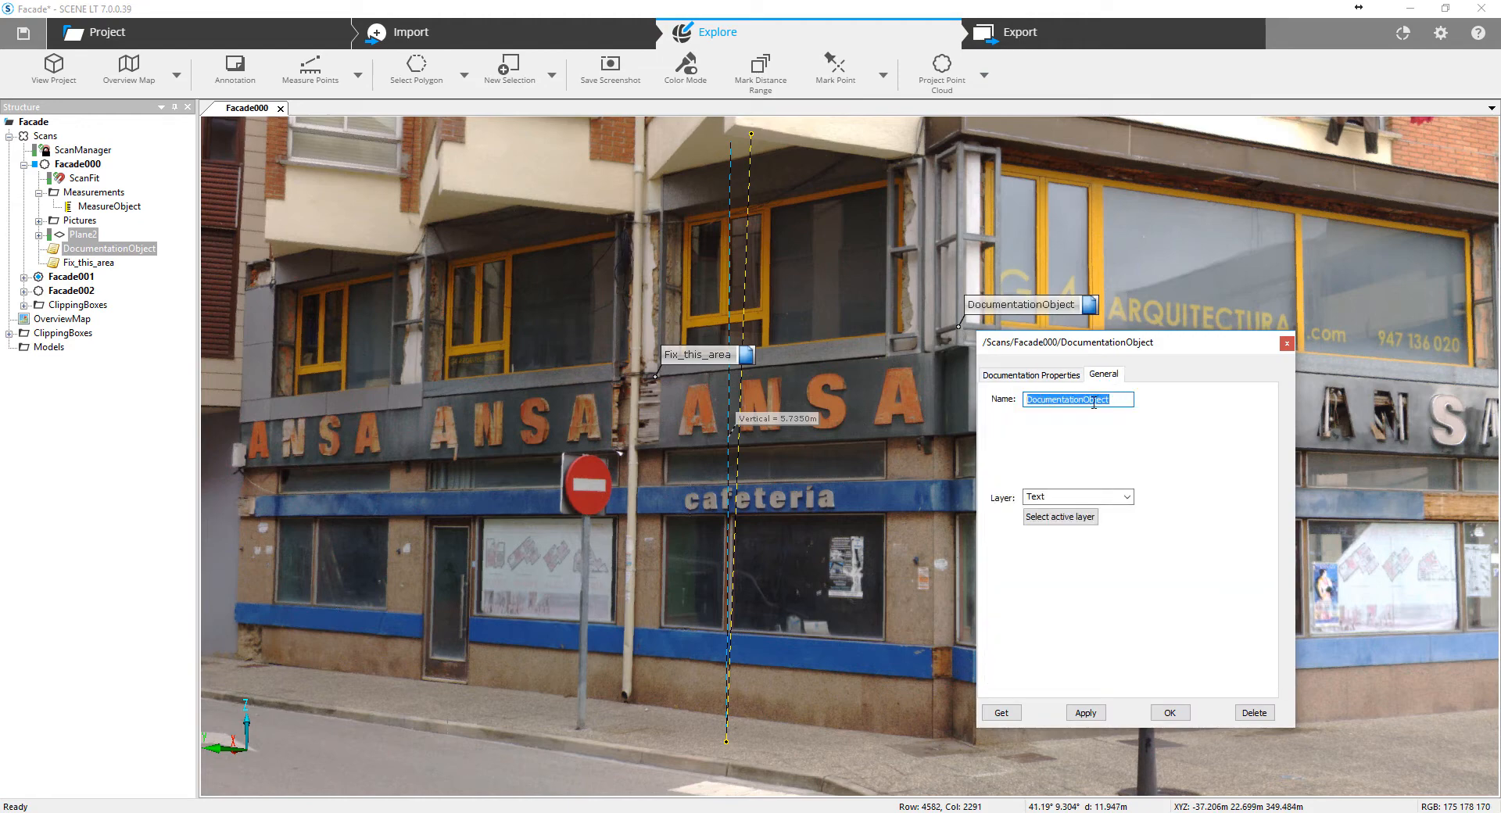
type("Finish_This")
left_click(1170, 713)
Frame the shop front with its annotations, check the file type for saving a screenshot, and cancel without saving.
scroll(1012, 379, "down", 2)
left_click_drag(1002, 422, 964, 424)
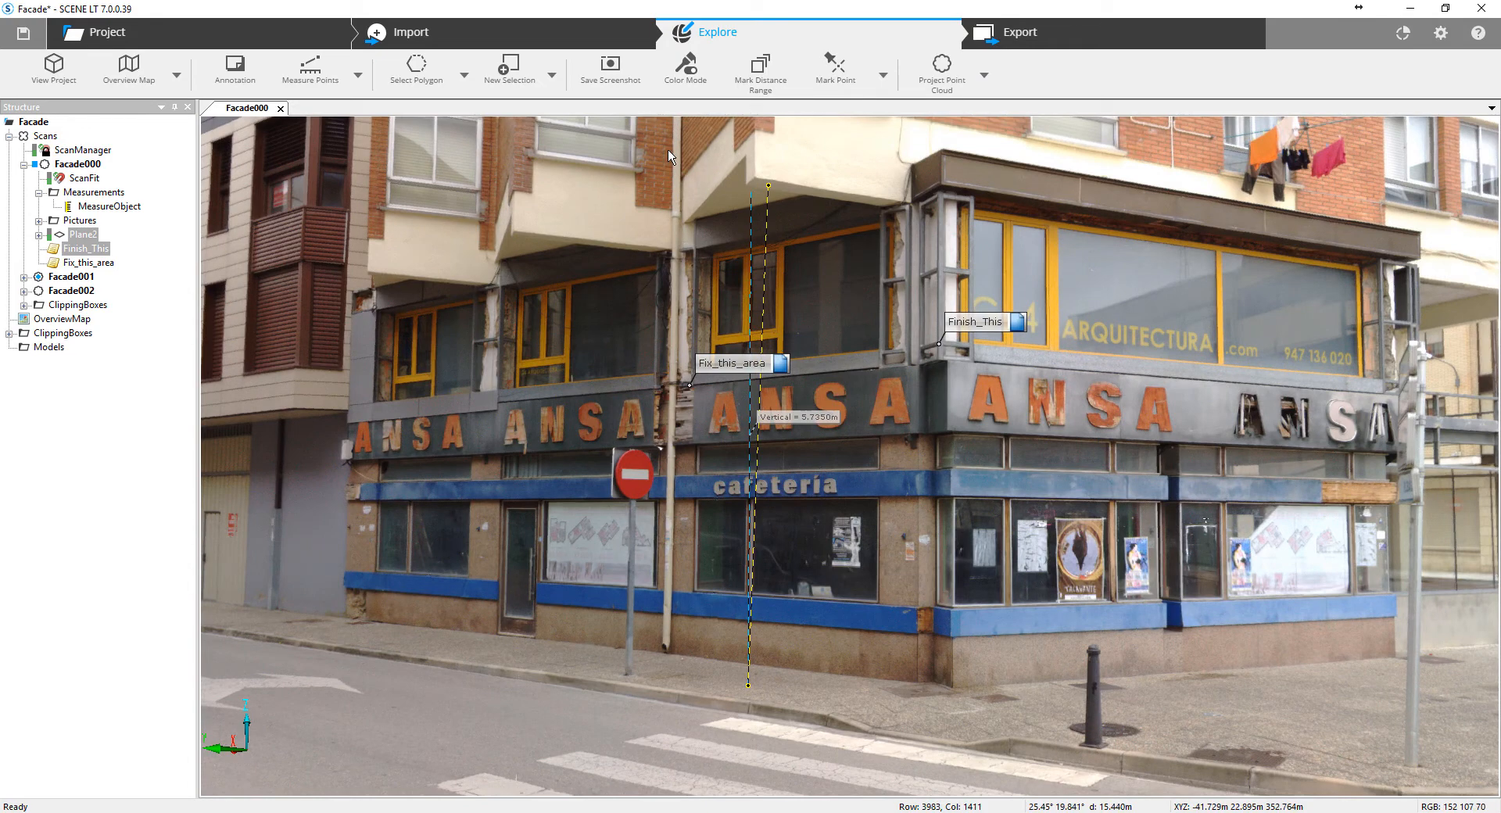
left_click(609, 69)
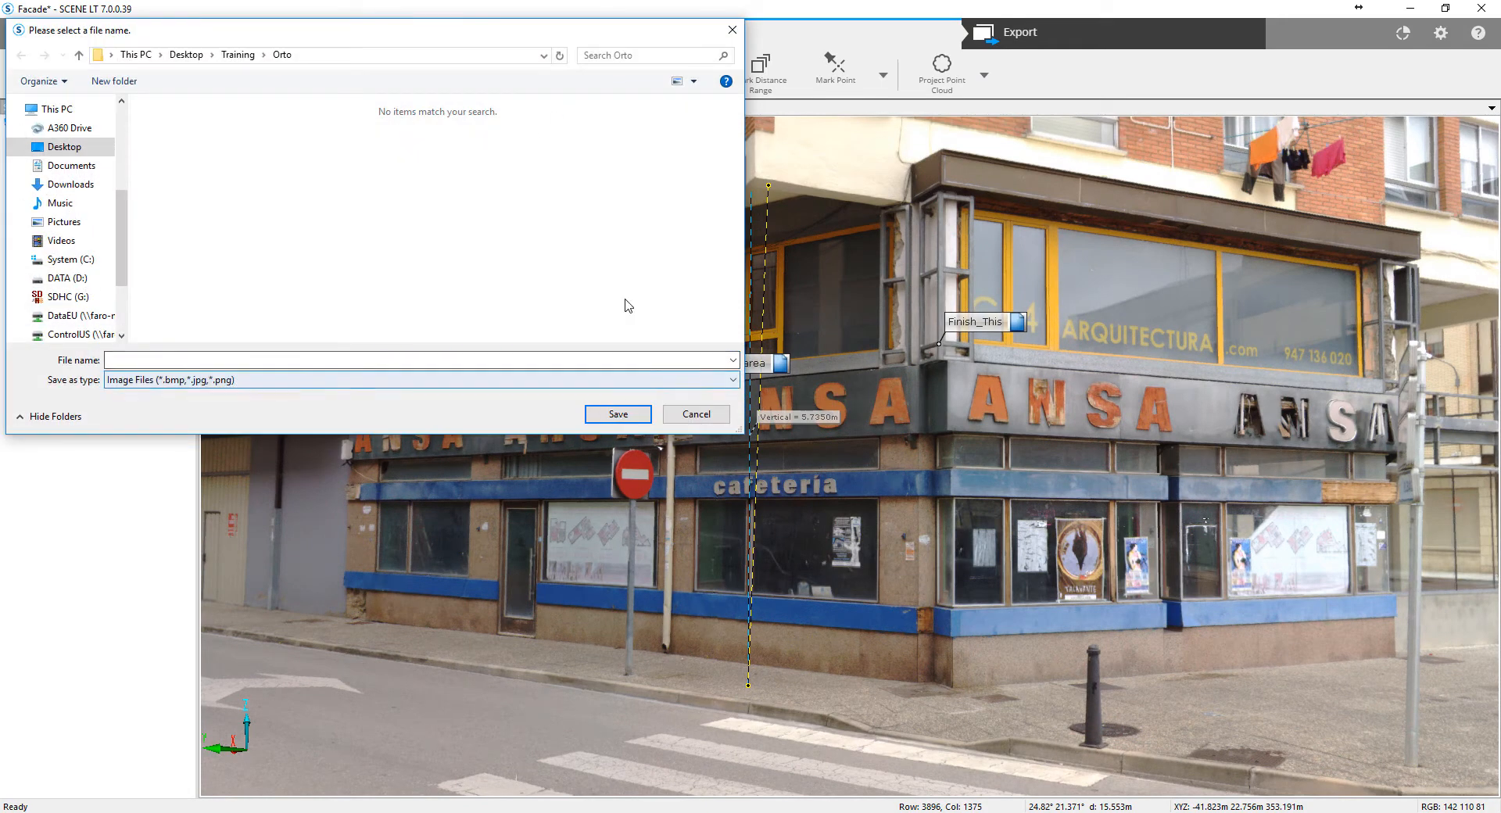
left_click_drag(603, 31, 603, 125)
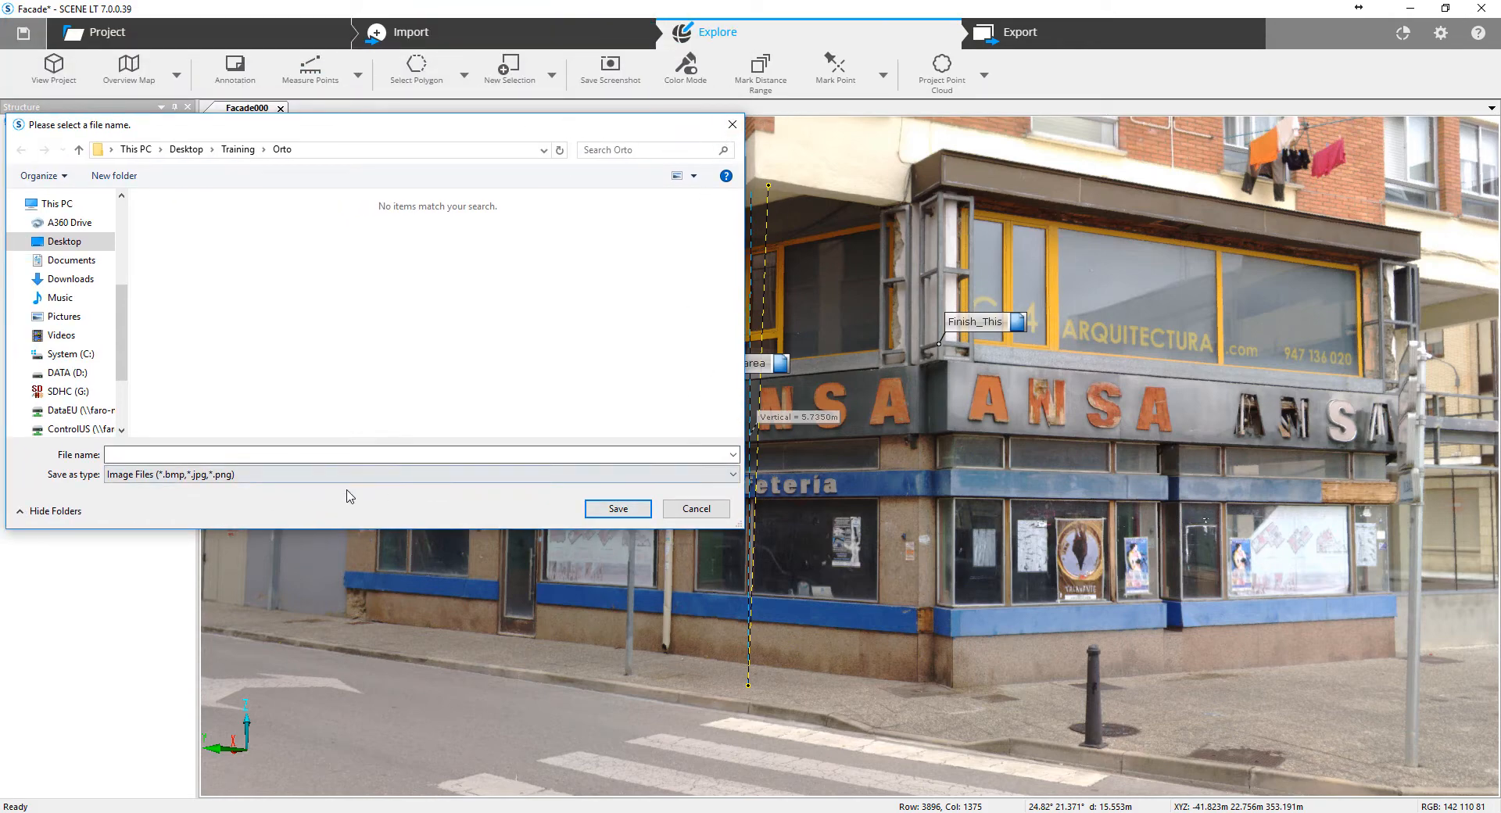
left_click(695, 510)
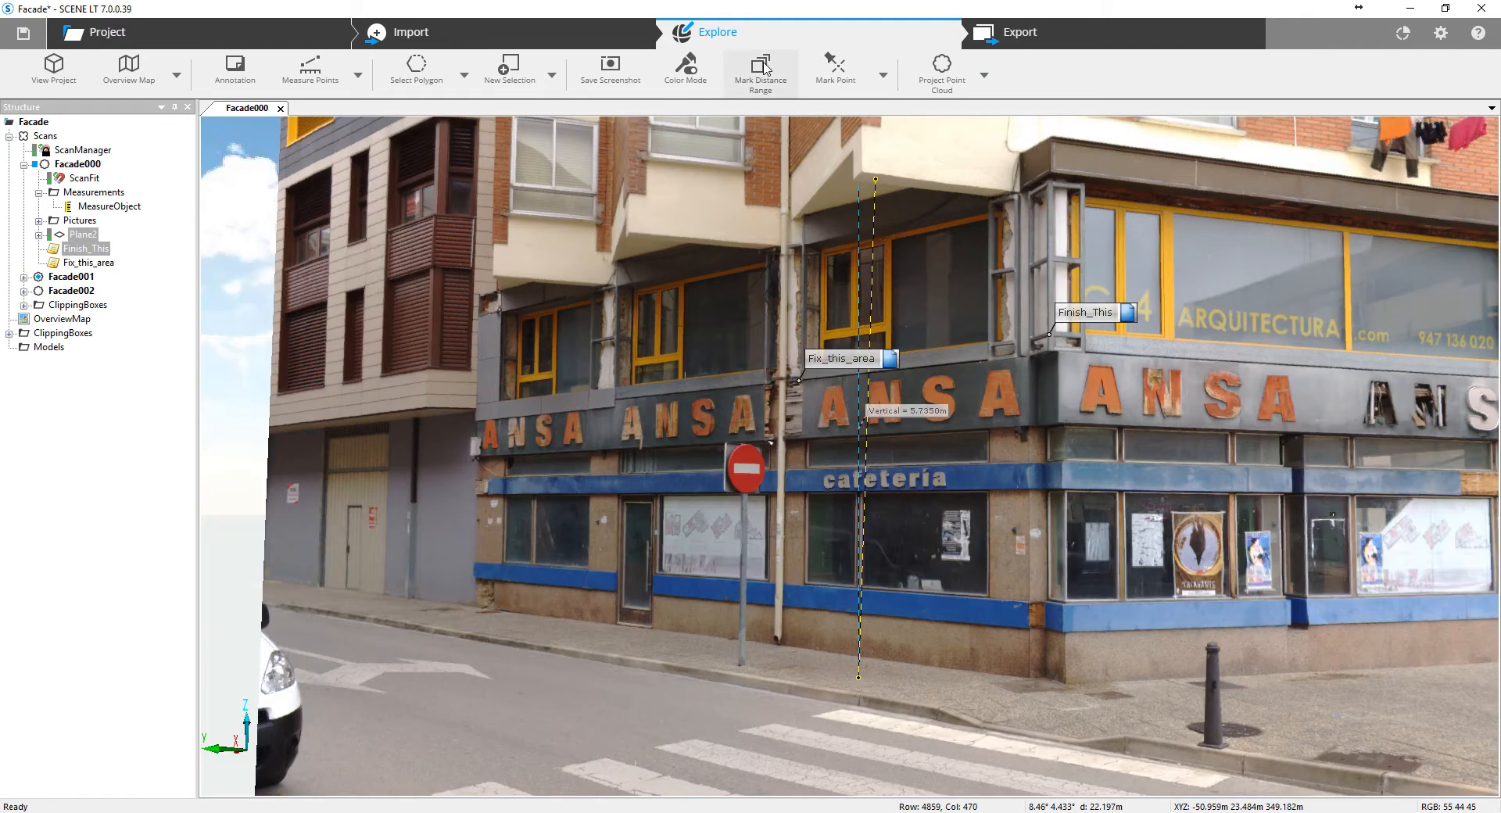
Switch the Facade000 view from colour to greyscale display and examine the building front in it.
left_click_drag(768, 273, 657, 326)
scroll(733, 285, "down", 2)
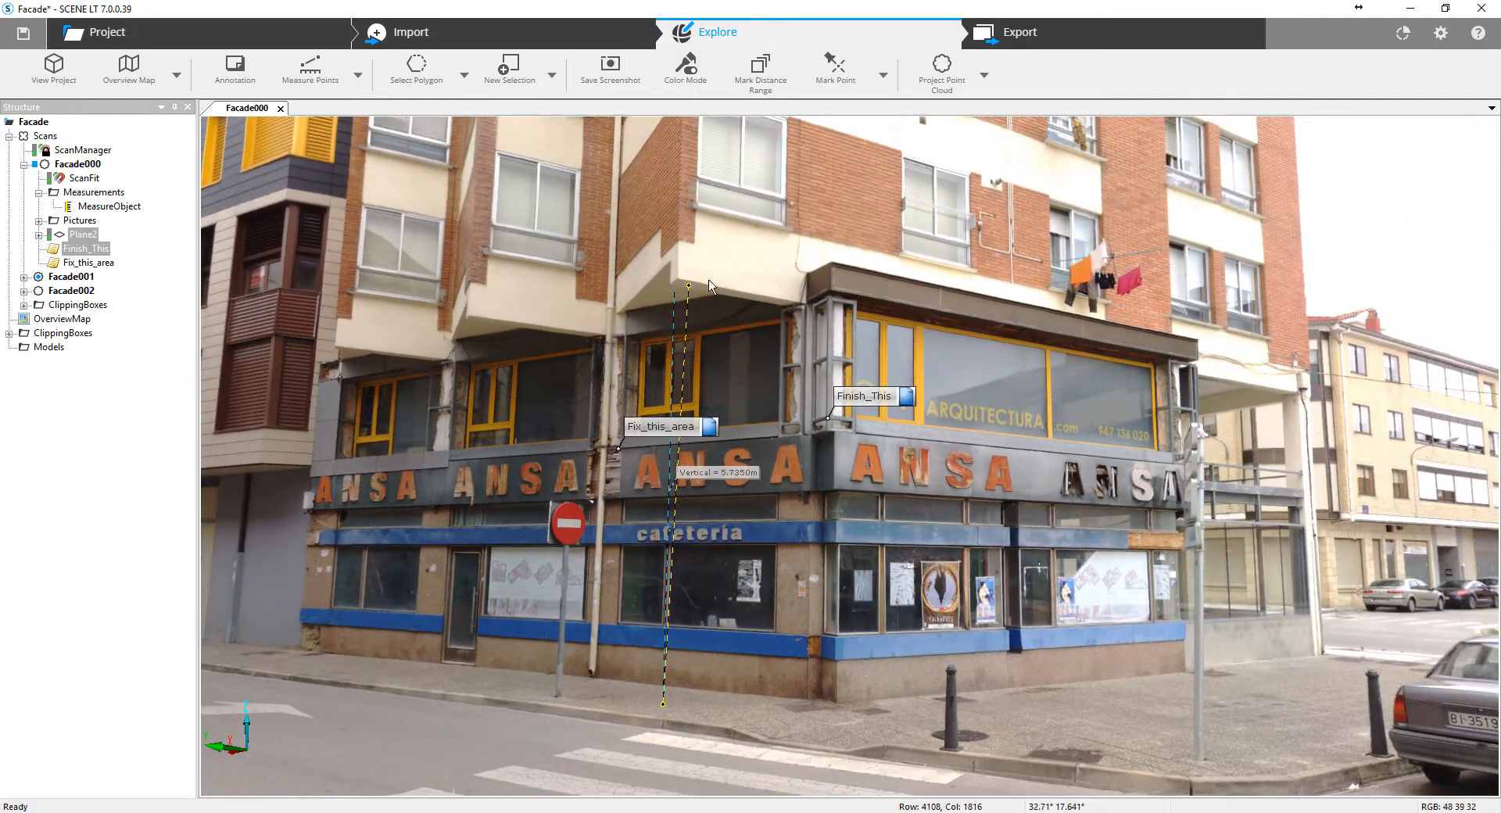
left_click(691, 61)
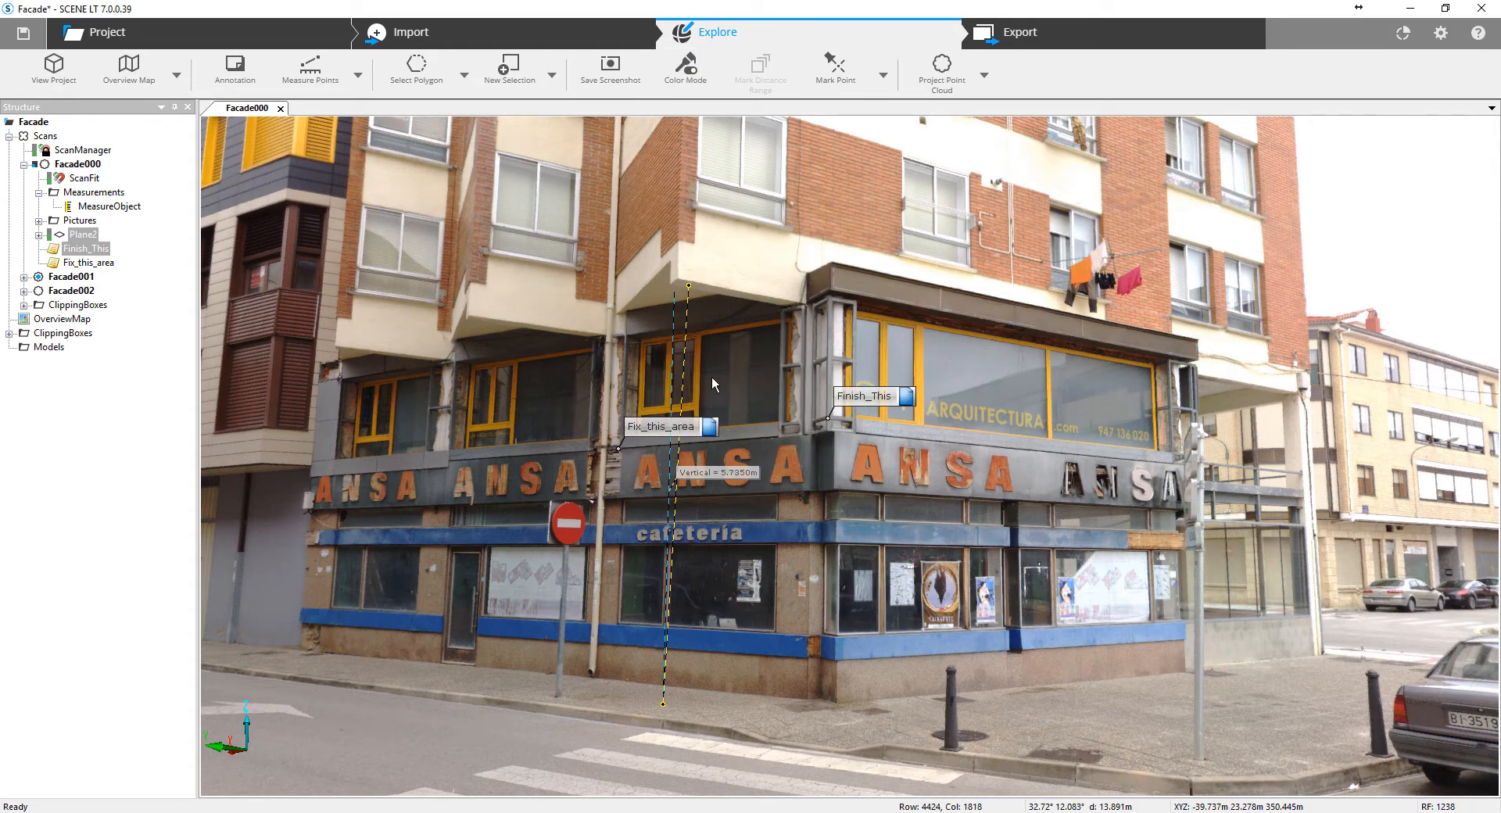
left_click_drag(901, 336, 789, 419)
scroll(821, 454, "up", 5)
scroll(781, 432, "down", 3)
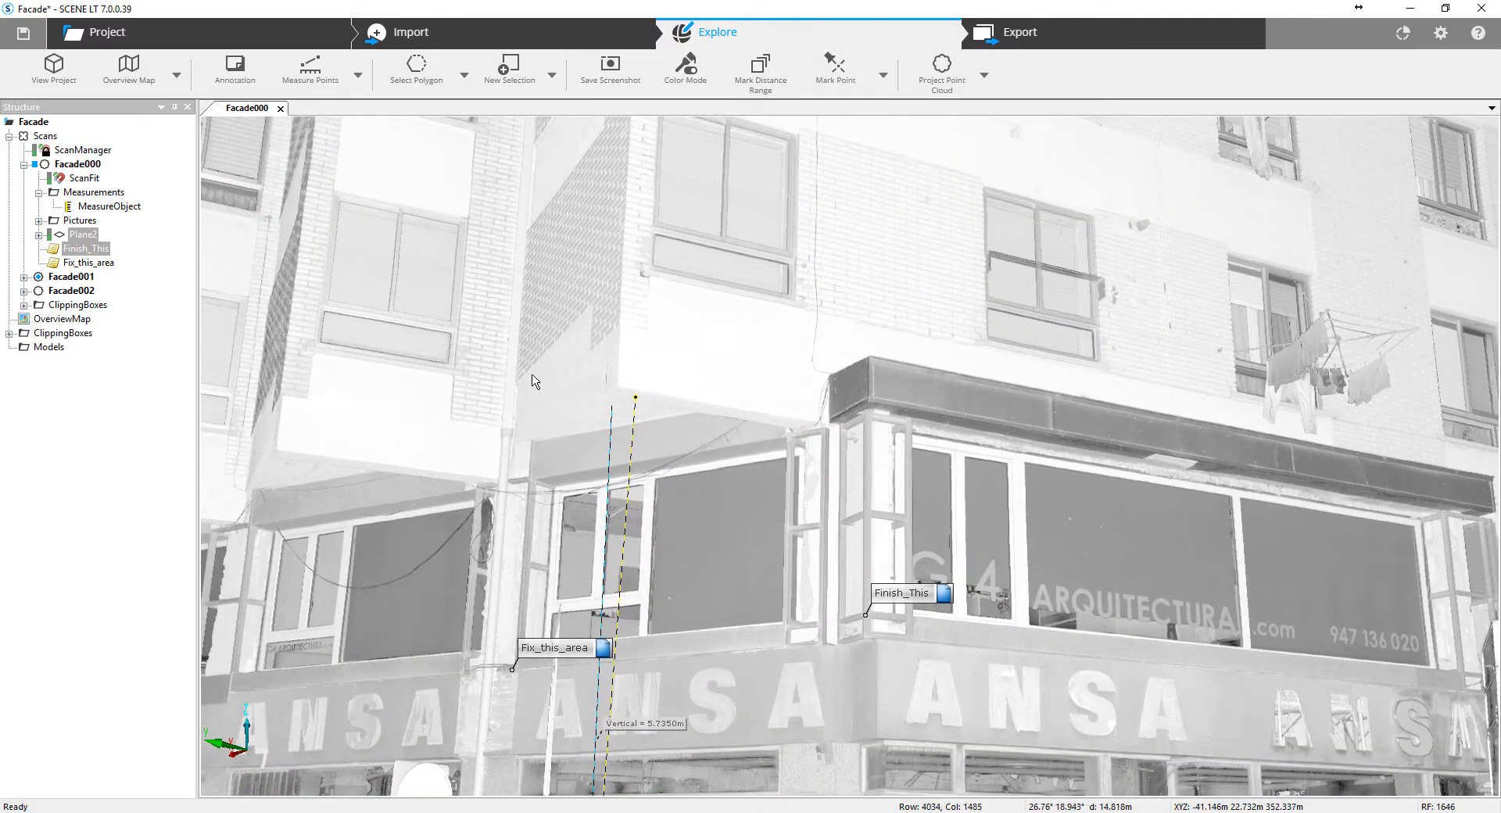
Examine the shop front in greyscale and switch the Facade000 view back to colour display.
left_click_drag(516, 388, 495, 355)
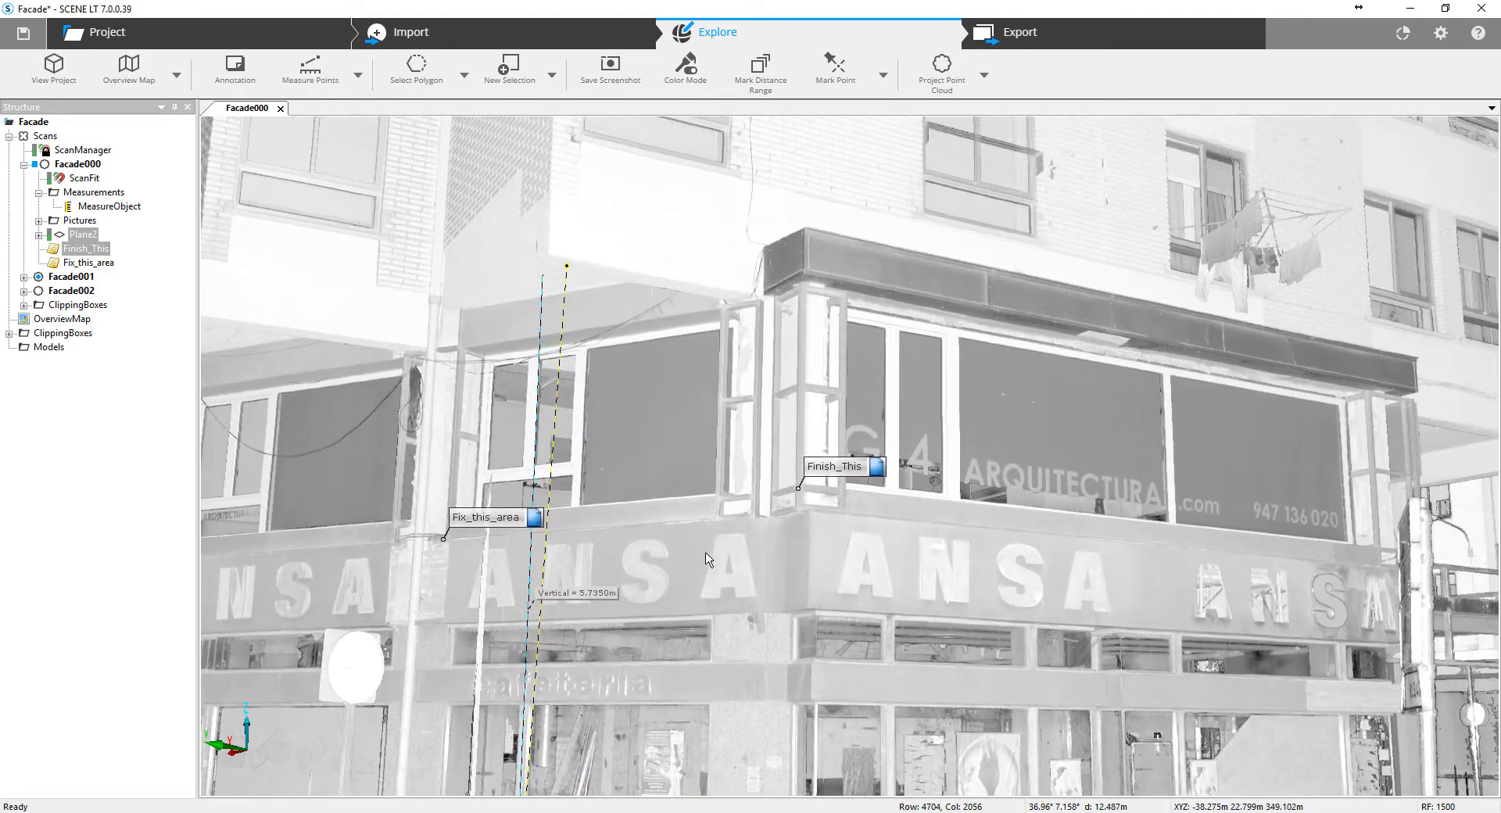
left_click_drag(706, 553, 640, 553)
scroll(640, 553, "up", 3)
scroll(640, 552, "down", 3)
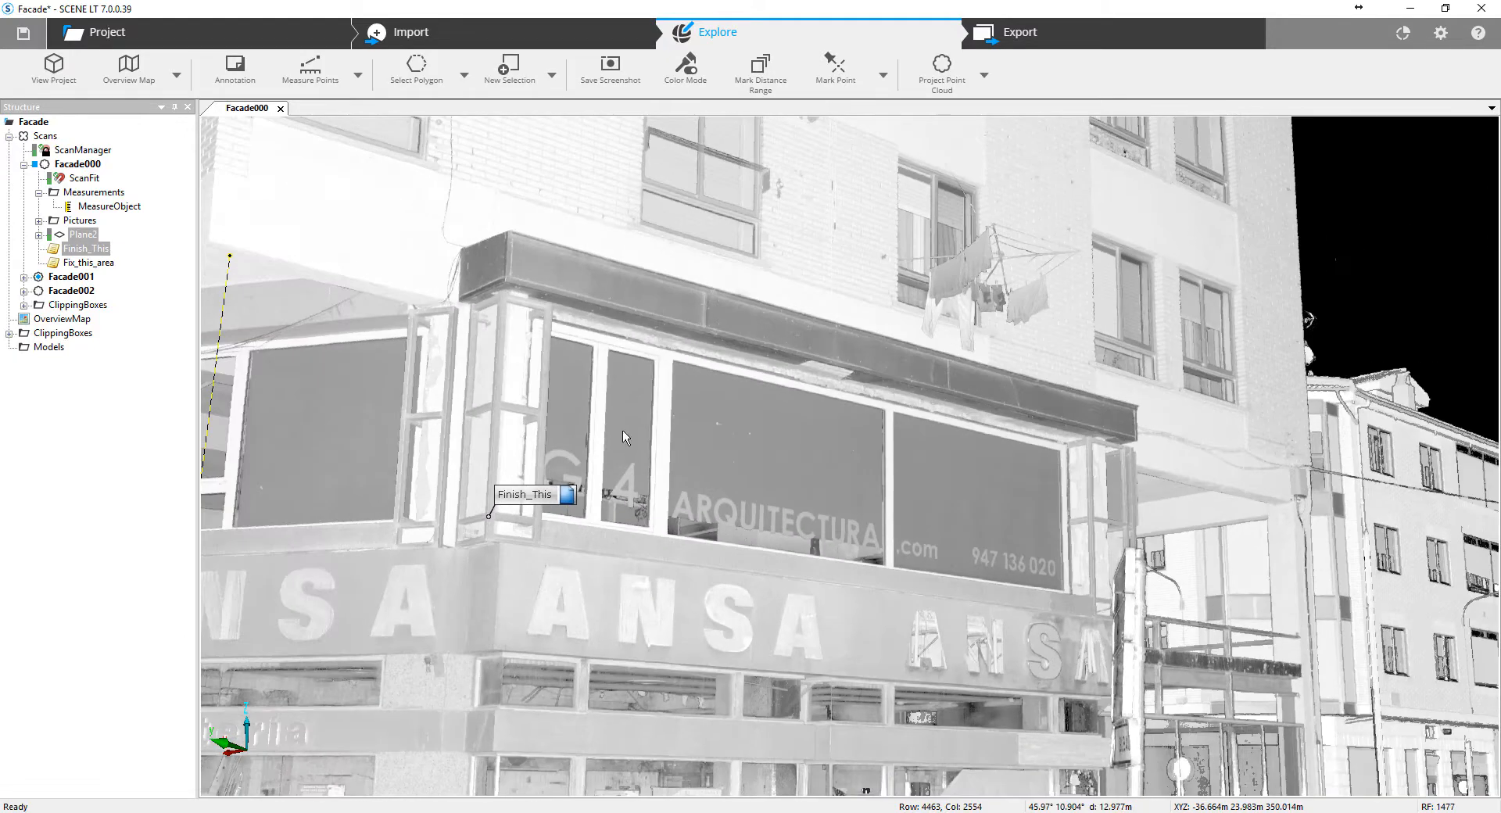
scroll(670, 378, "down", 2)
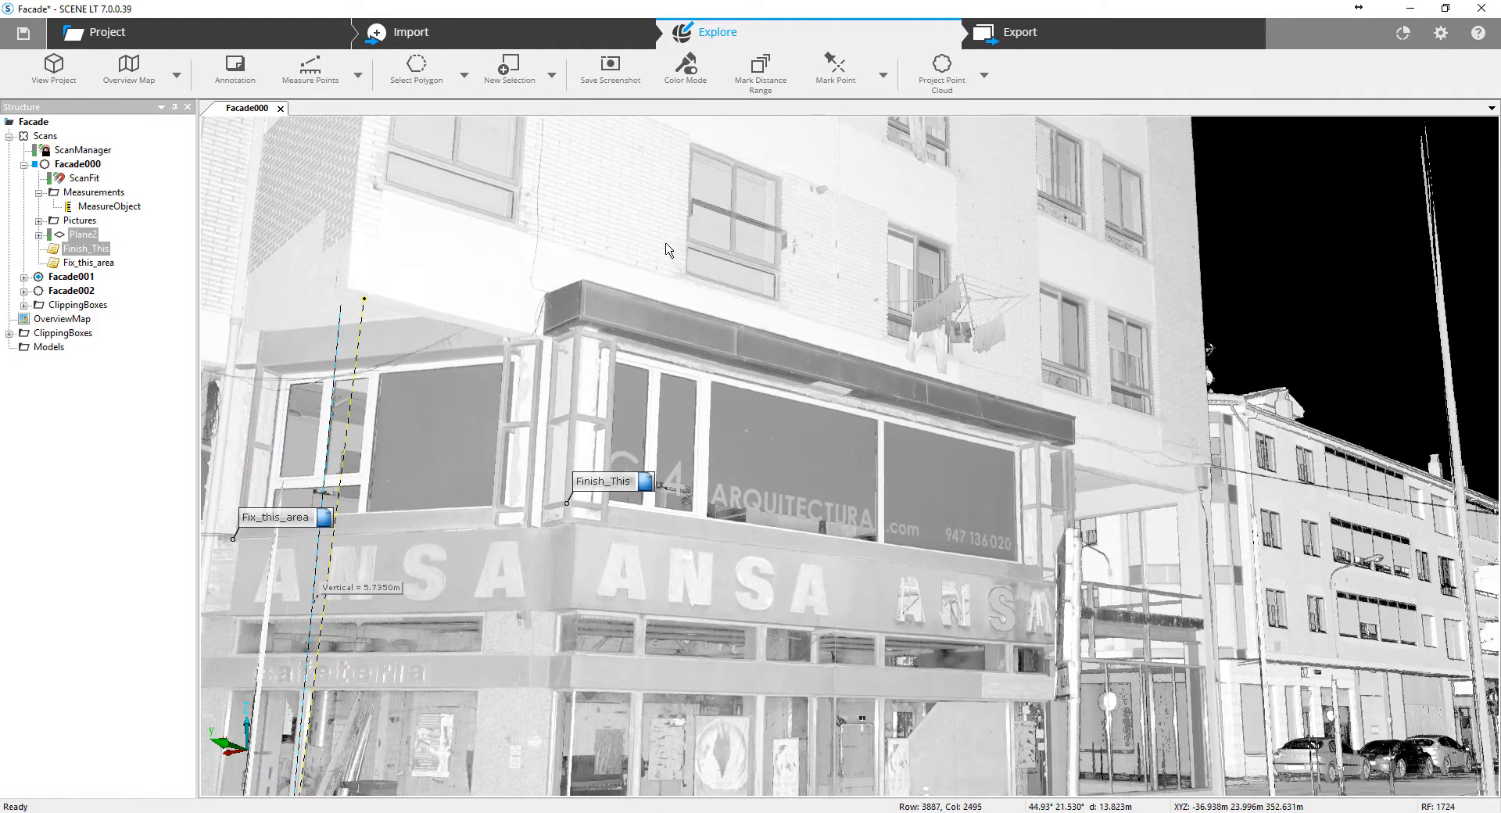
left_click(674, 82)
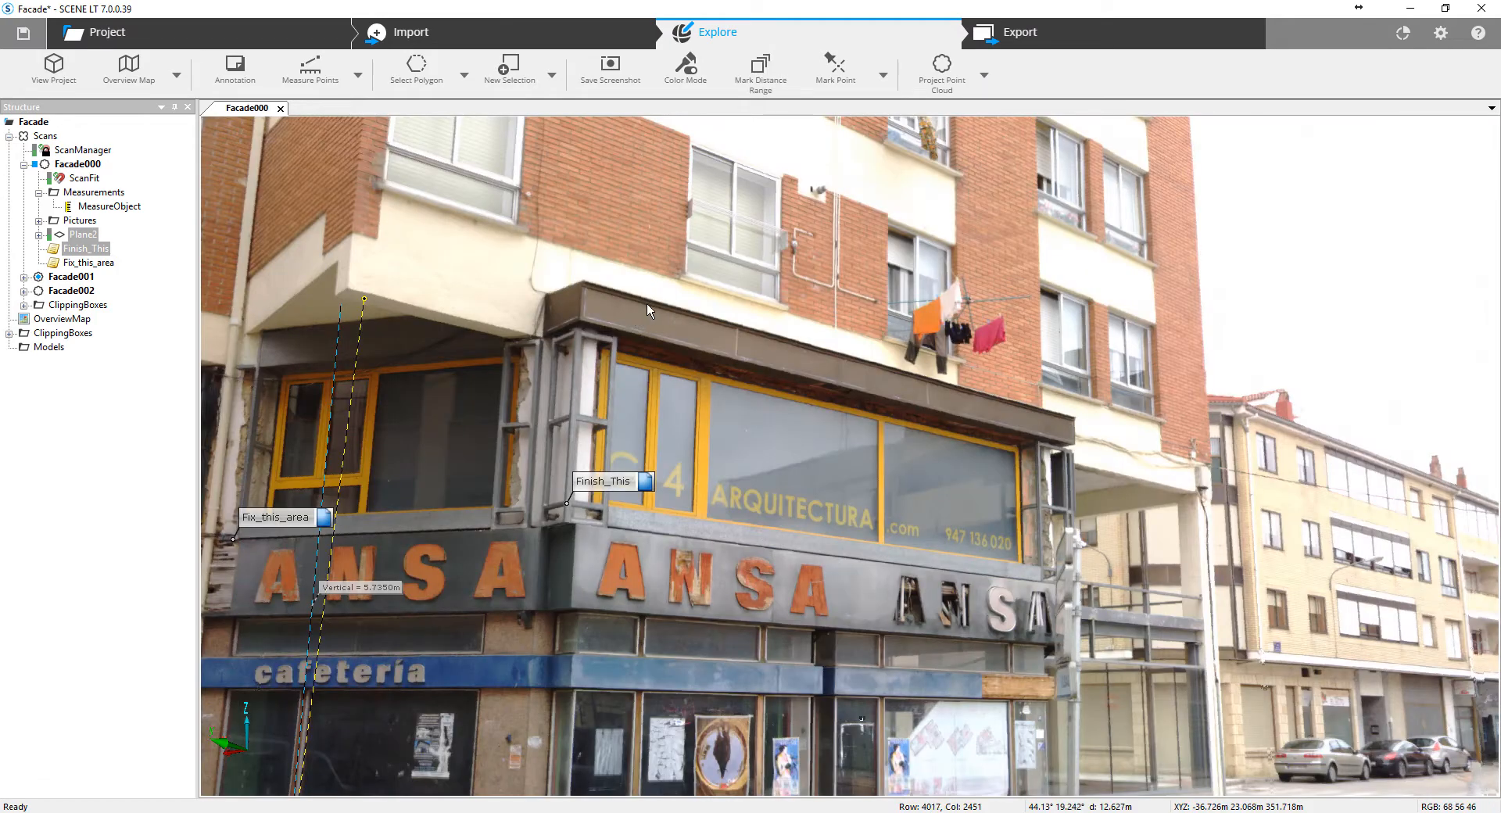
left_click_drag(759, 255, 870, 254)
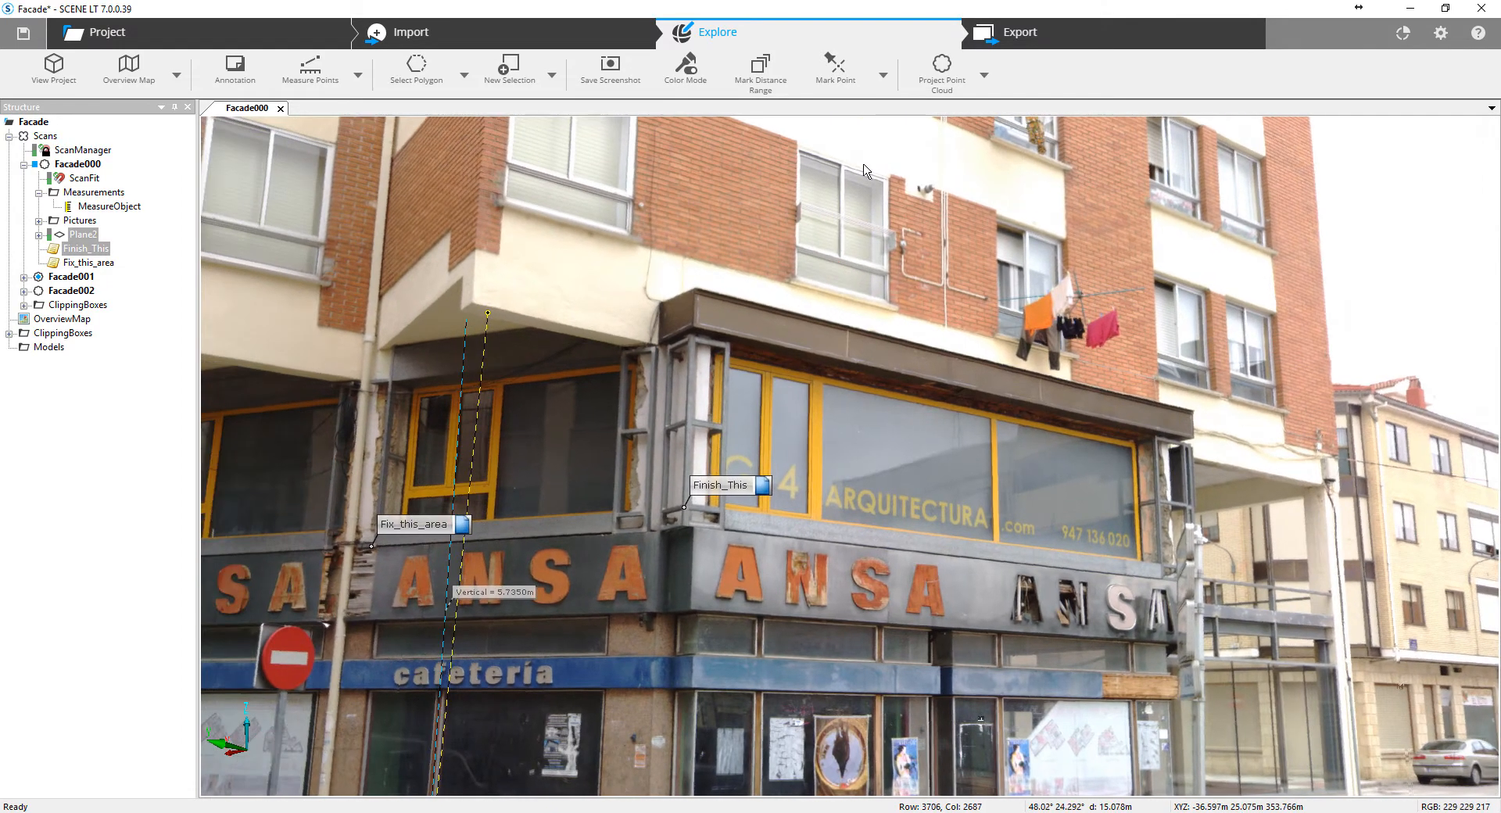
scroll(682, 481, "up", 5)
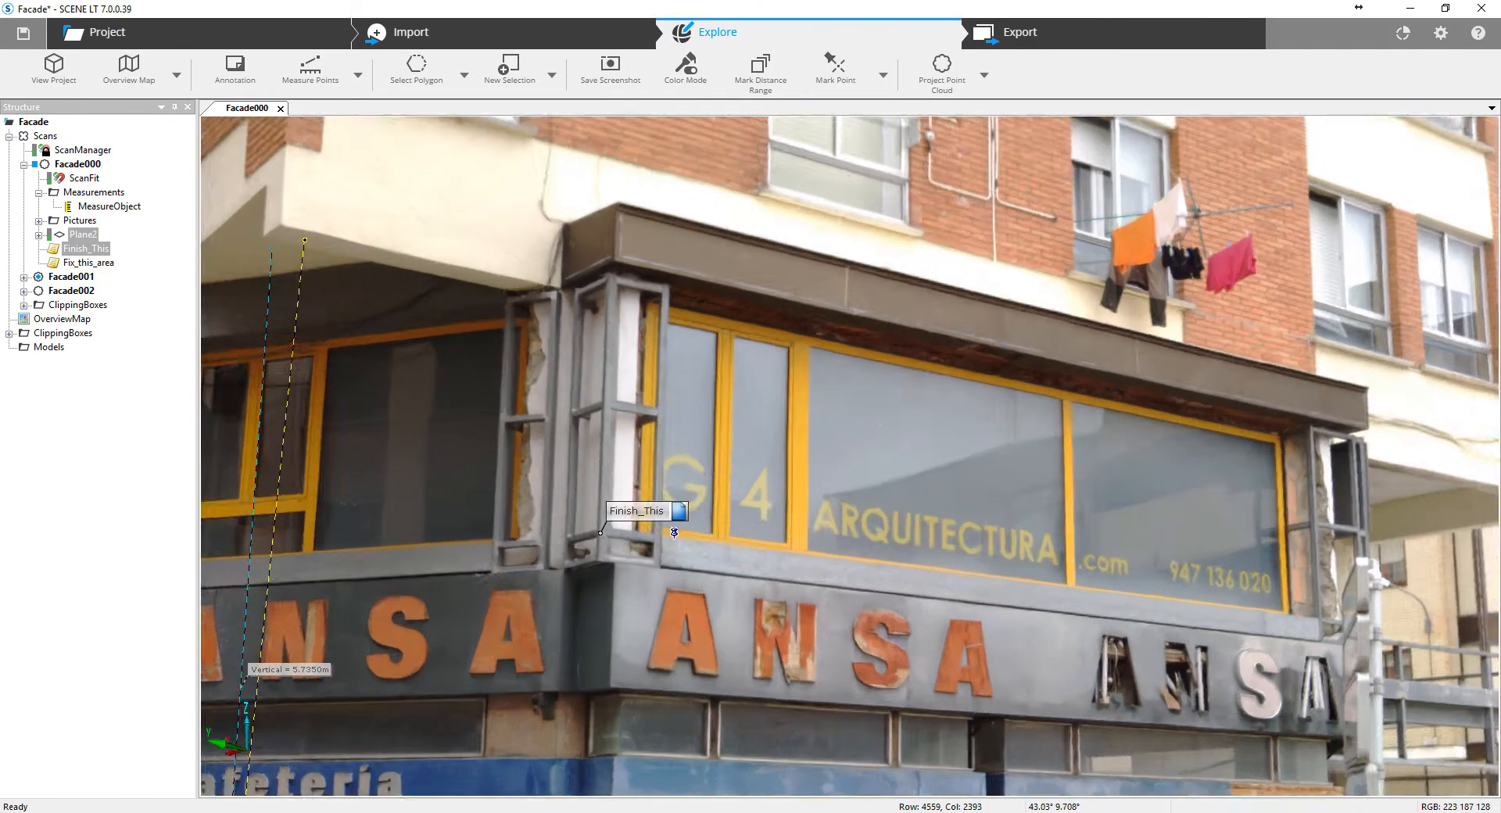
Mark a point on the first orange A of the ANSA sign just right of the building's corner.
left_click_drag(556, 612, 722, 376)
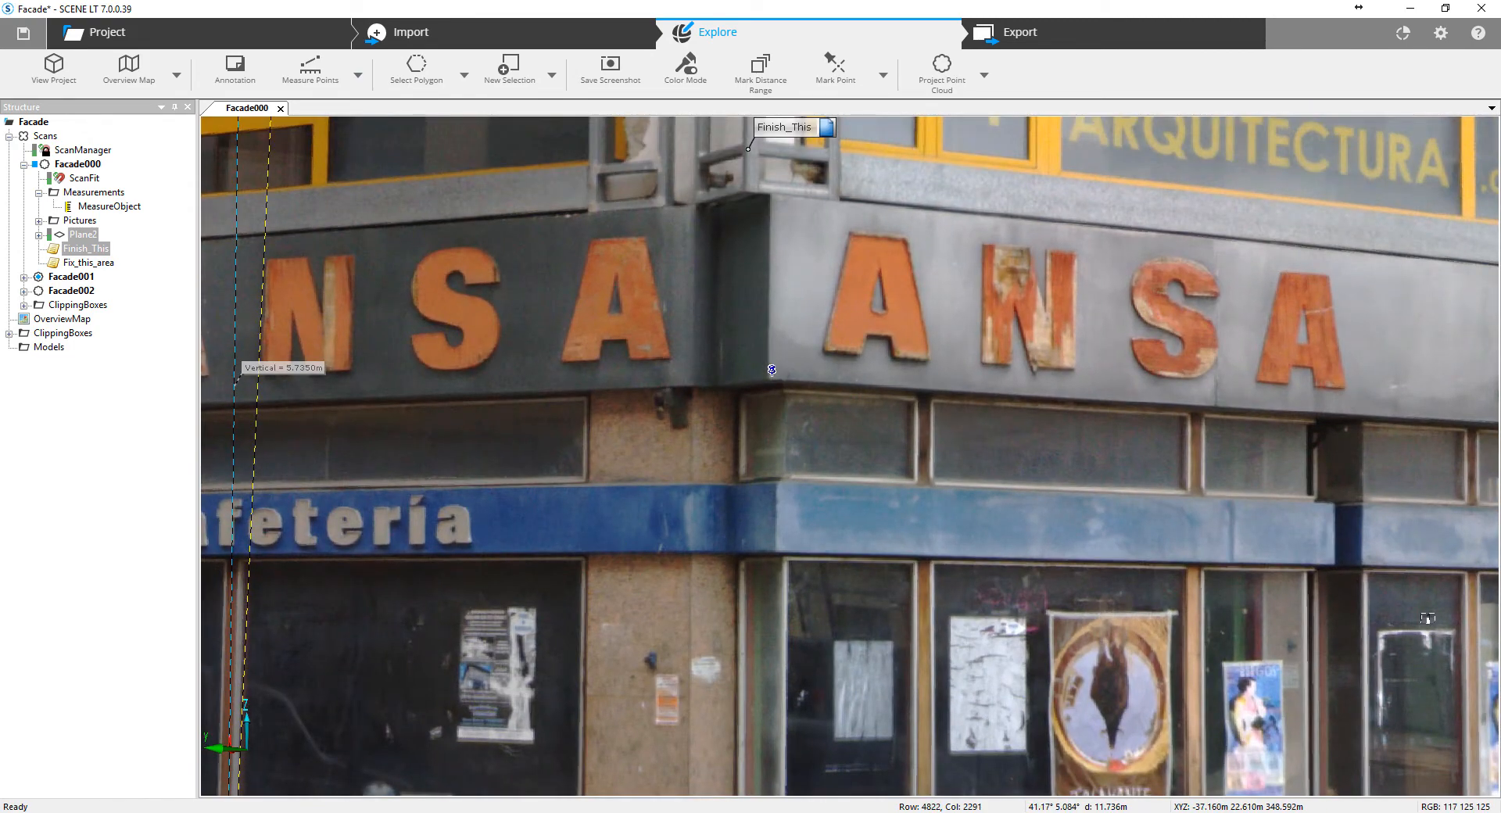
left_click(849, 311)
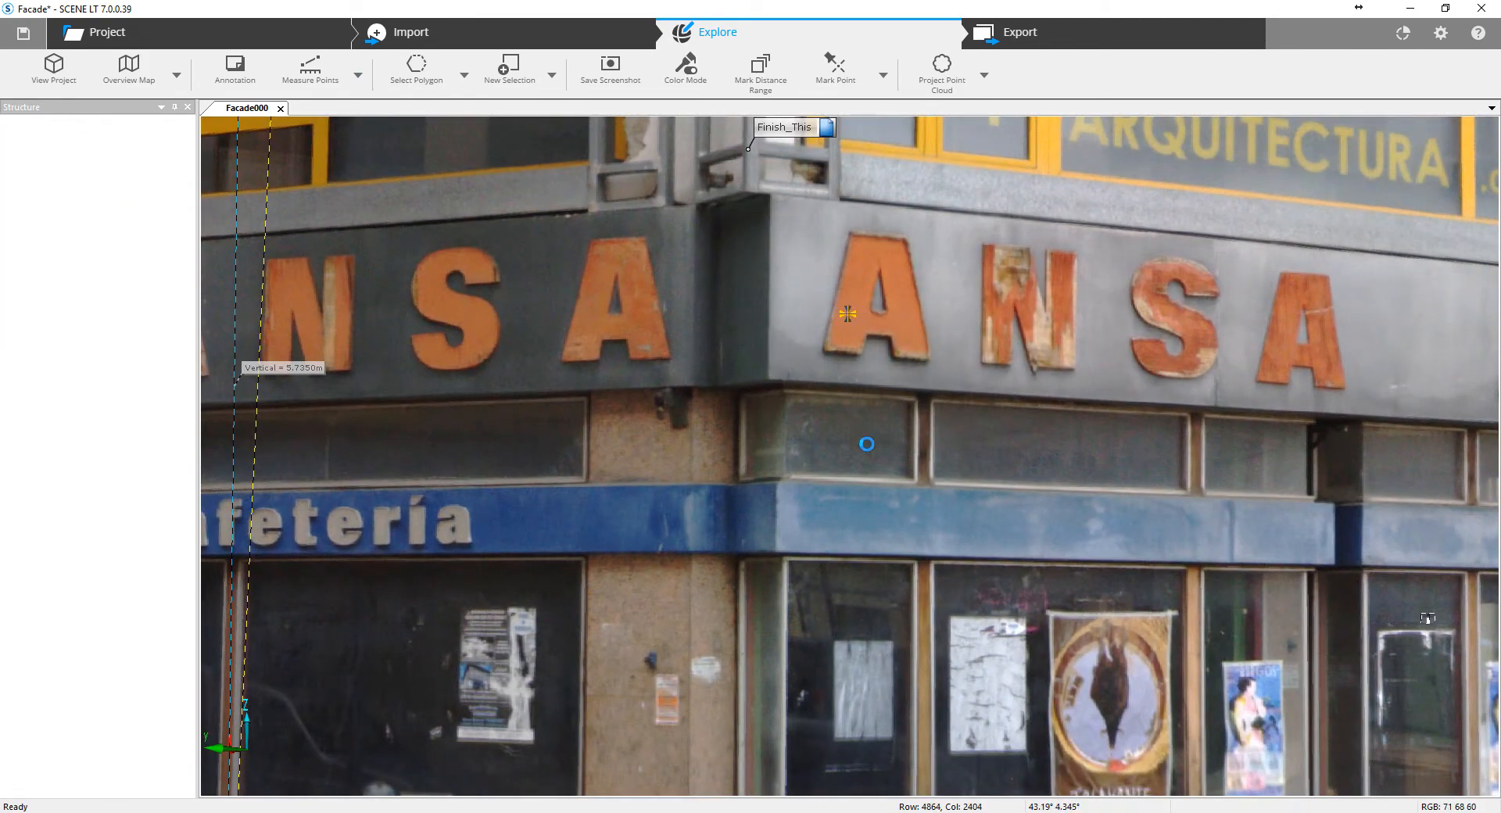
scroll(714, 532, "down", 2)
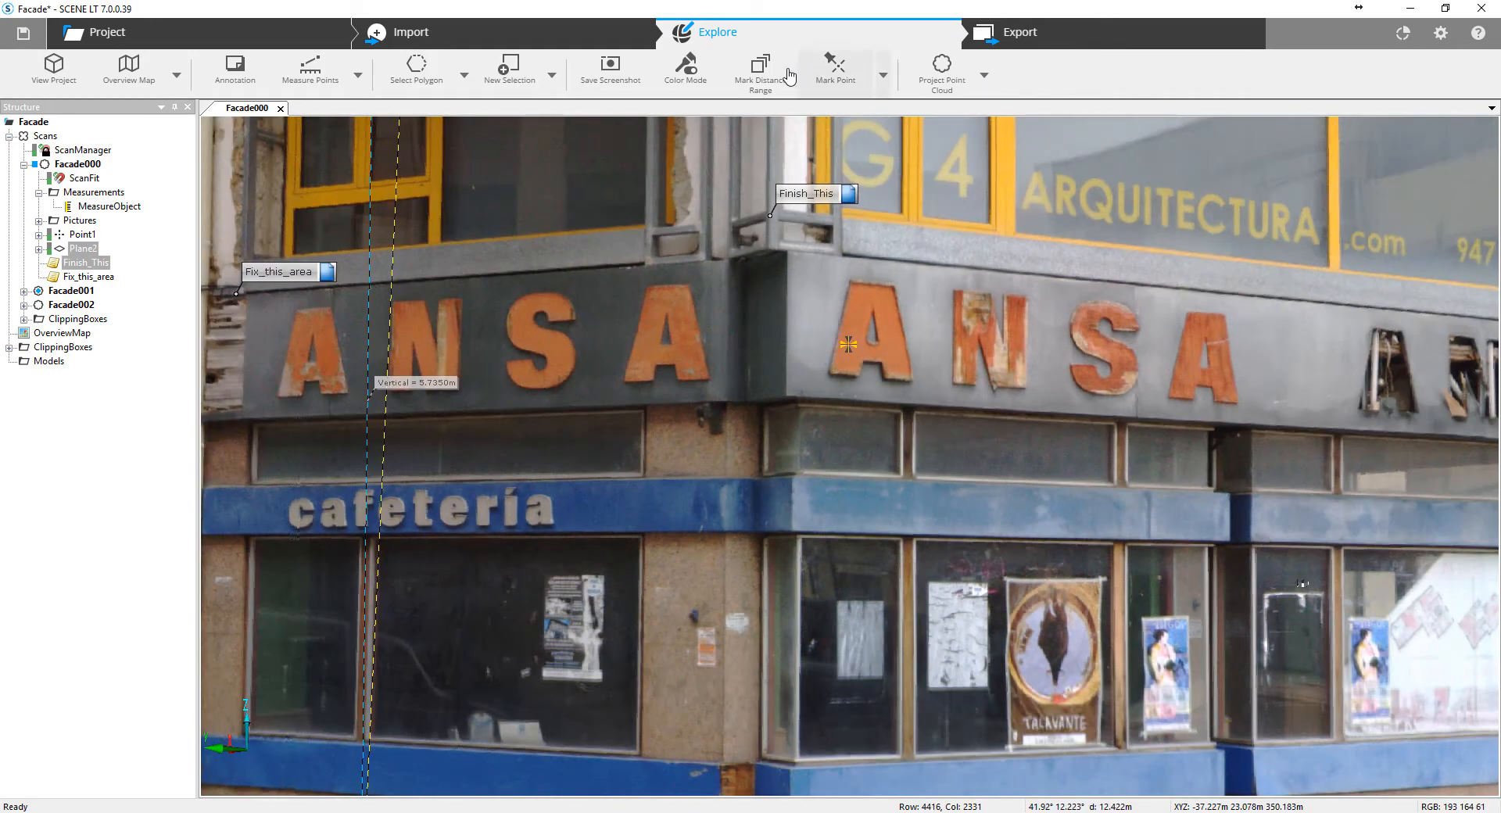
Mark a plane on the blue band below the ANSA sign, on the section just right of the building's corner.
left_click(882, 76)
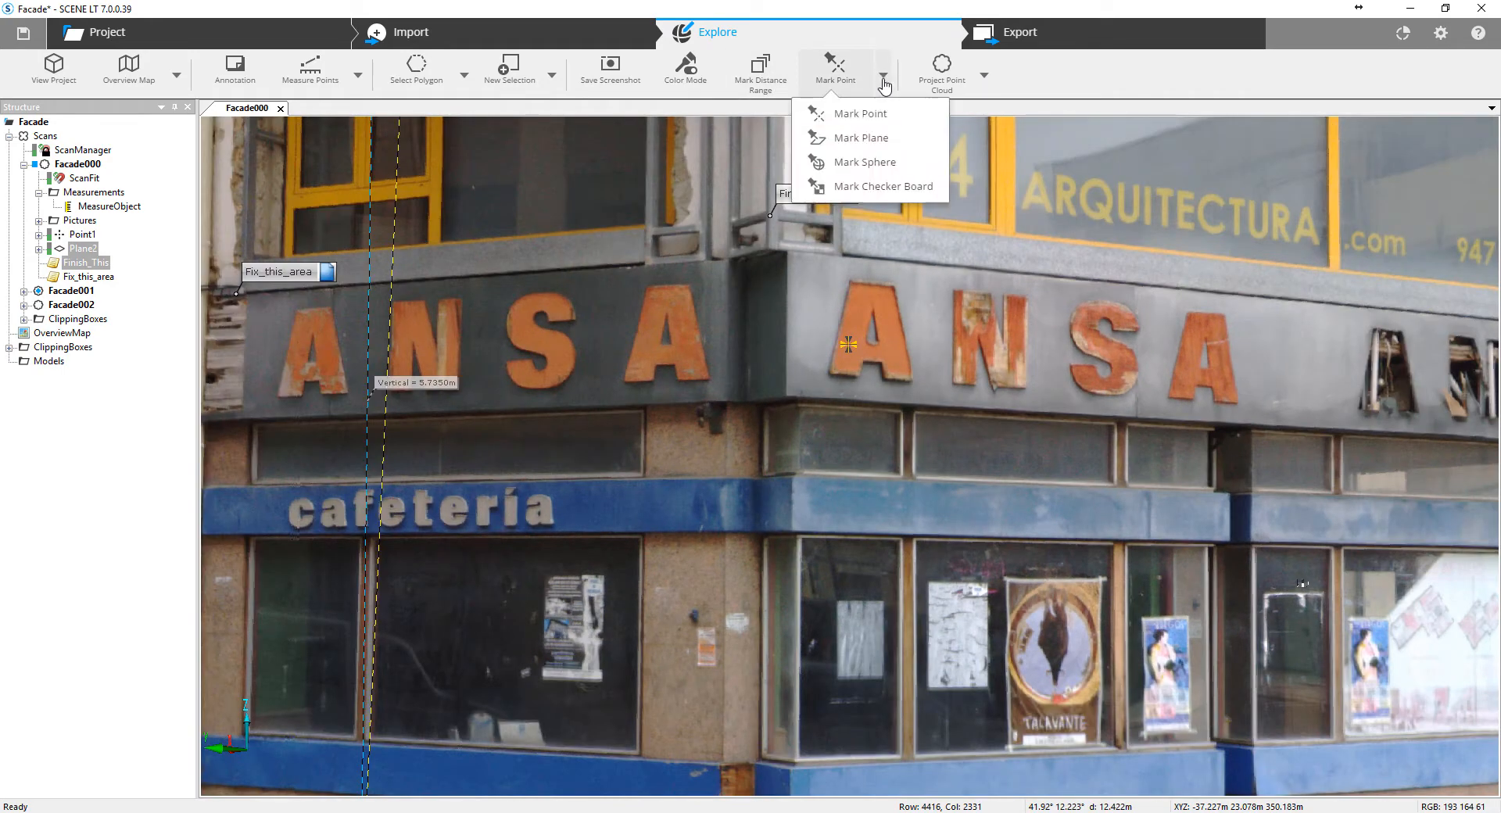
left_click(861, 139)
scroll(852, 319, "down", 2)
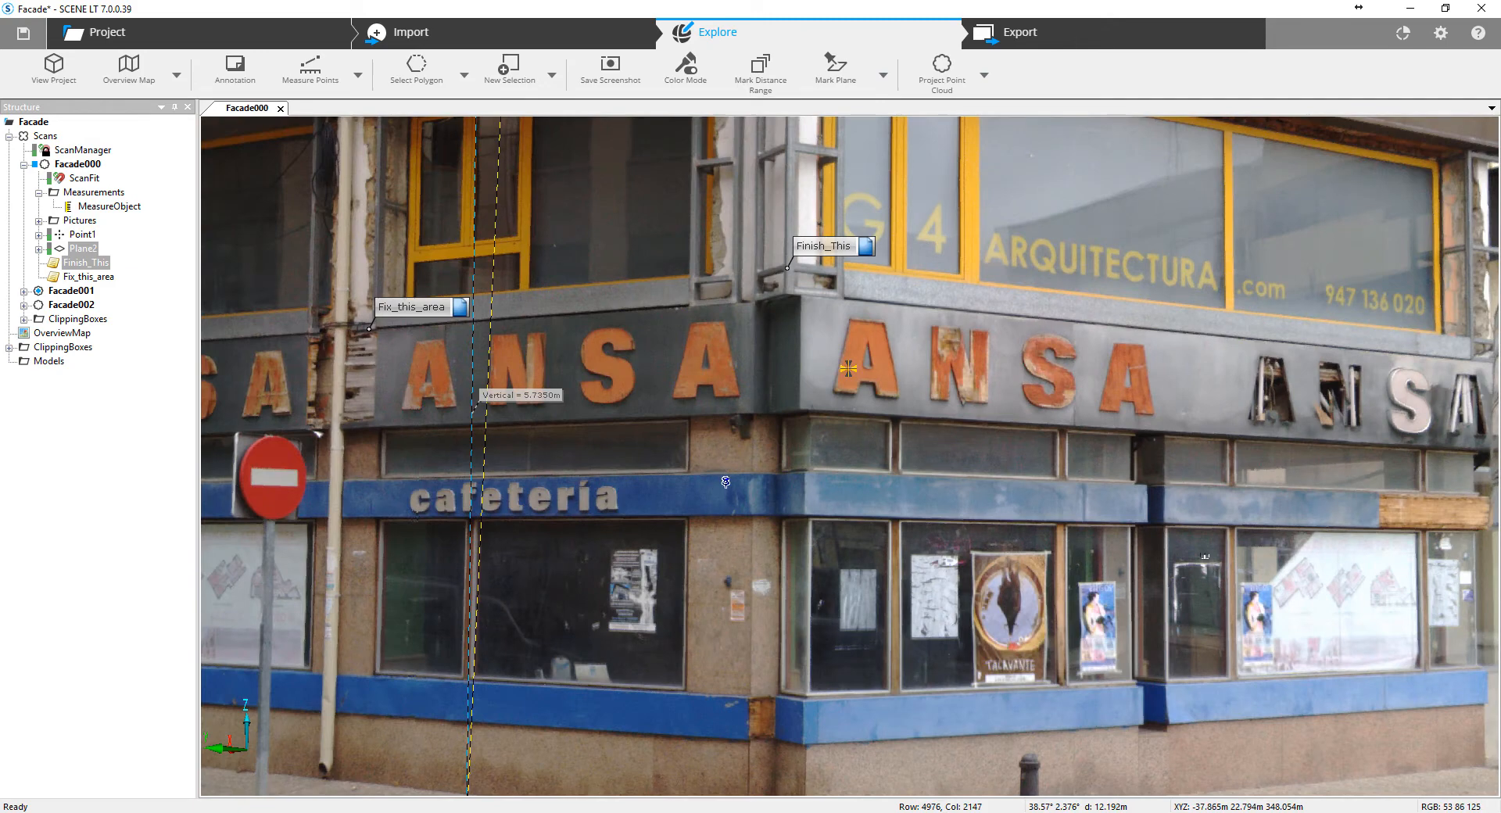
scroll(725, 482, "down", 2)
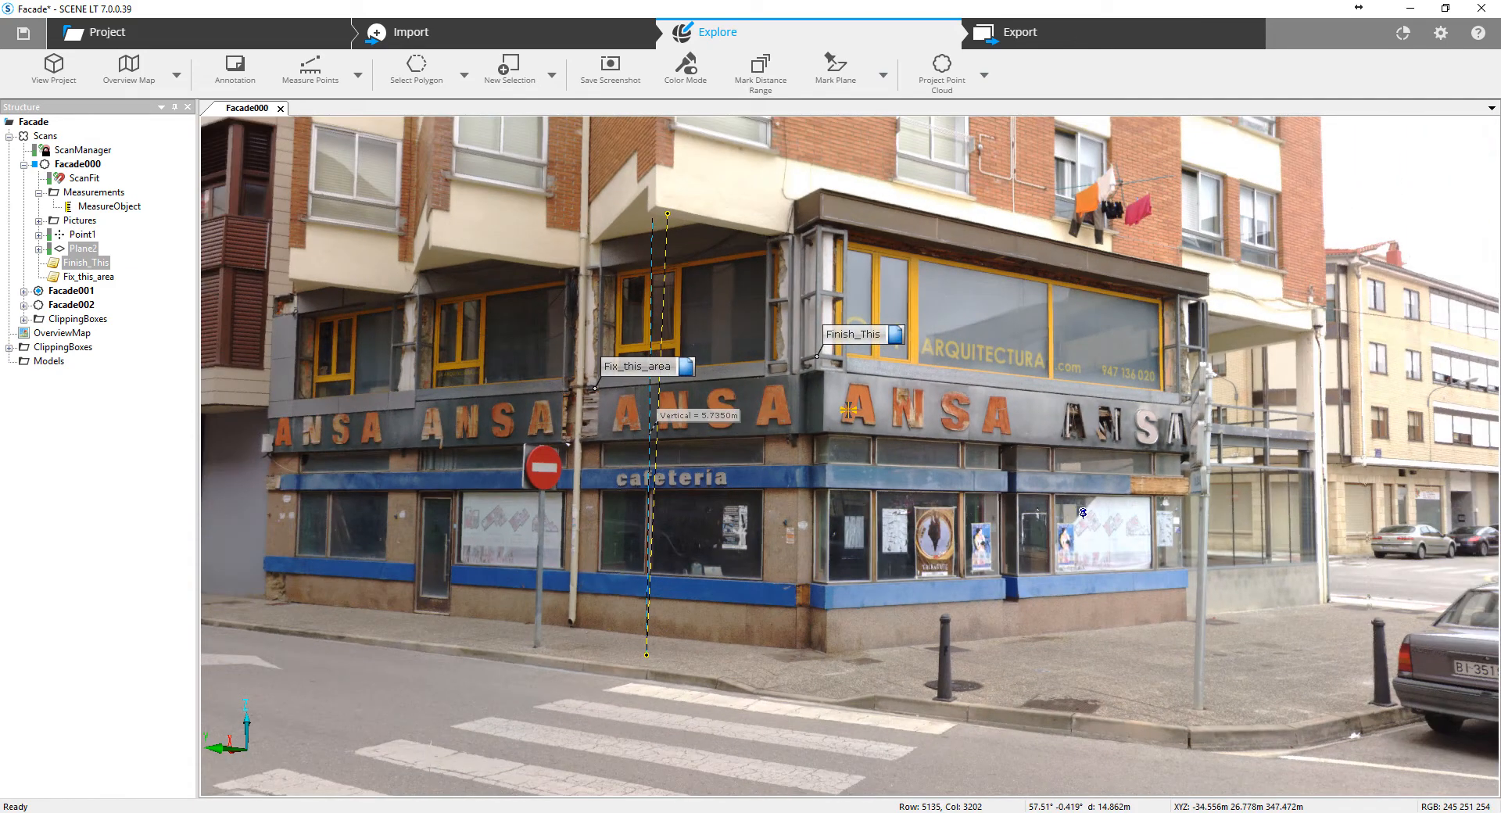
scroll(1083, 512, "up", 2)
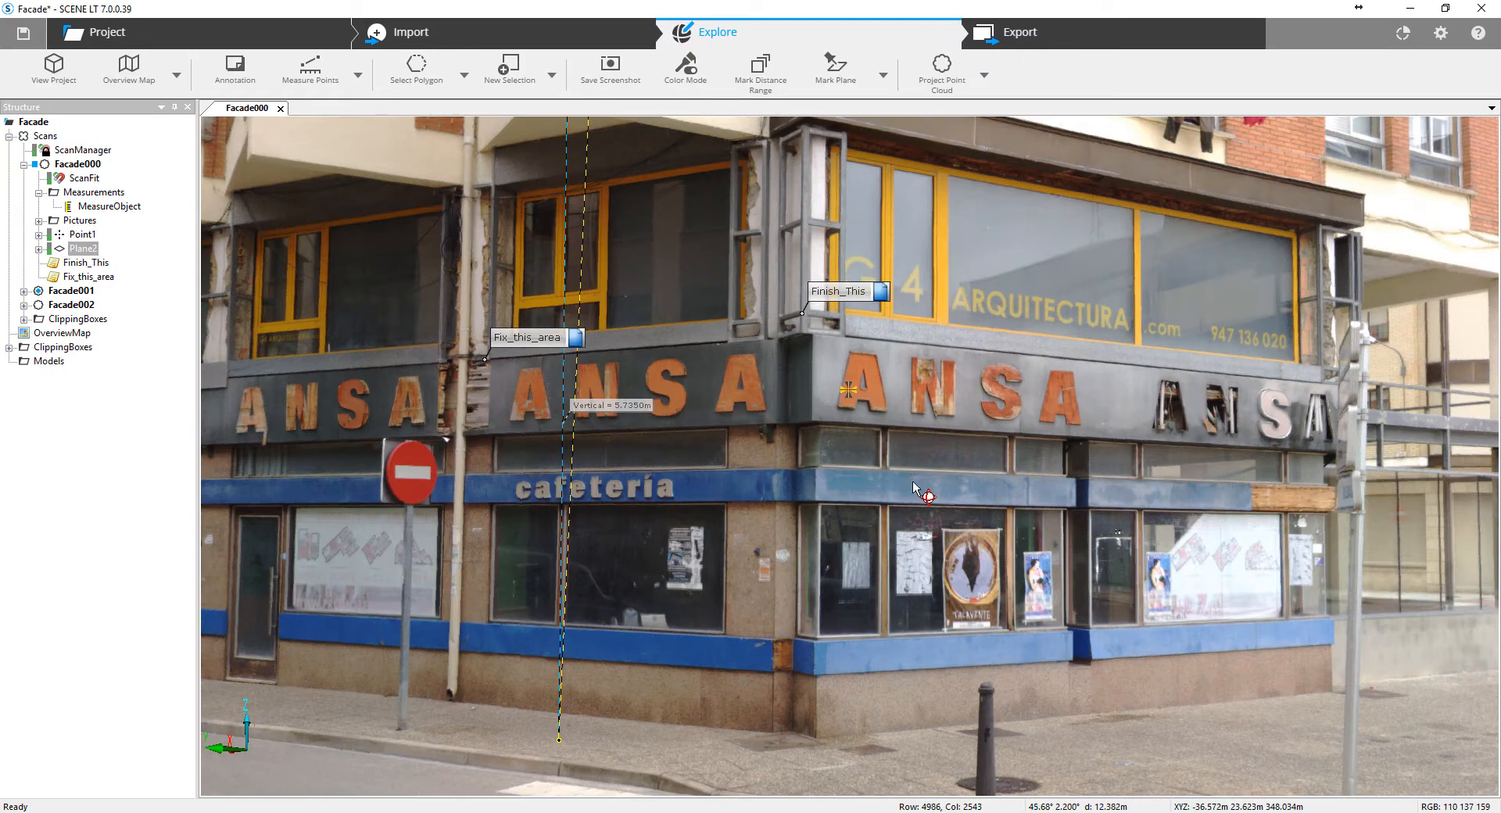
left_click(913, 481)
scroll(1037, 494, "down", 1)
scroll(1037, 493, "up", 2)
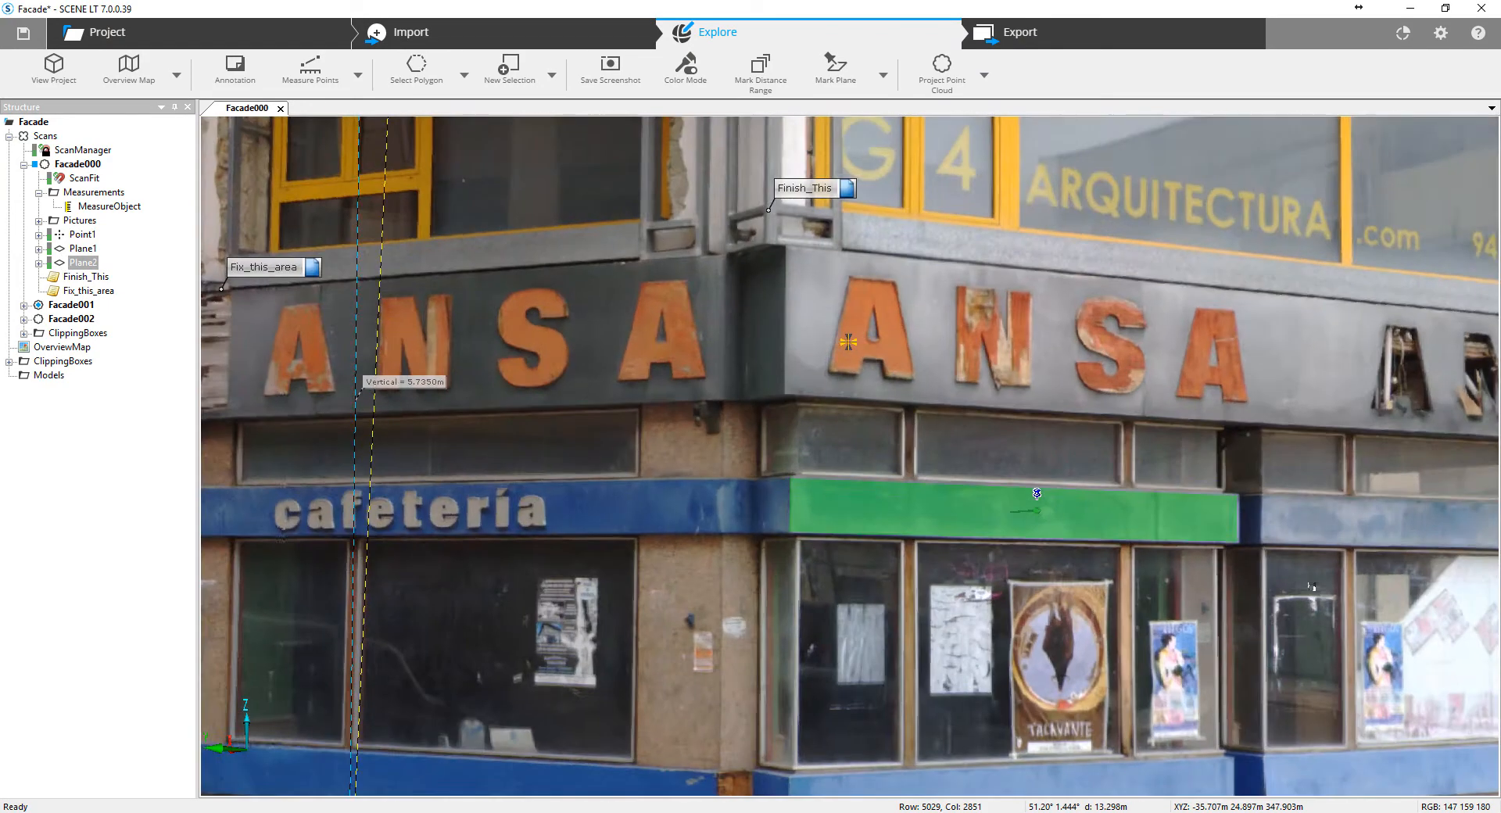
Mark planes on the blue band's narrow recessed return and on its section farther right.
left_click(1254, 507)
key("Return")
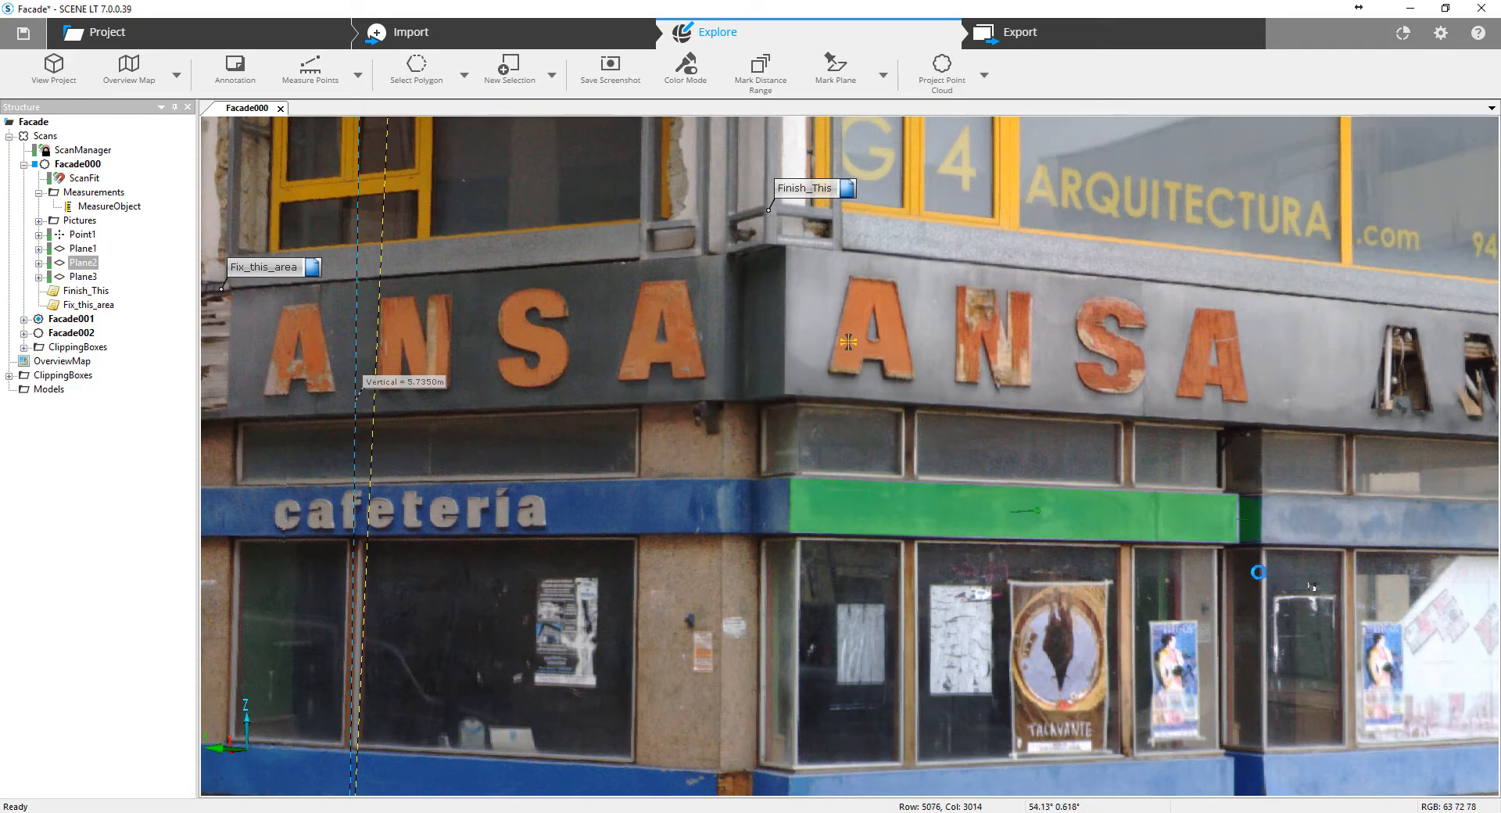
left_click(1361, 522)
scroll(1231, 574, "down", 3)
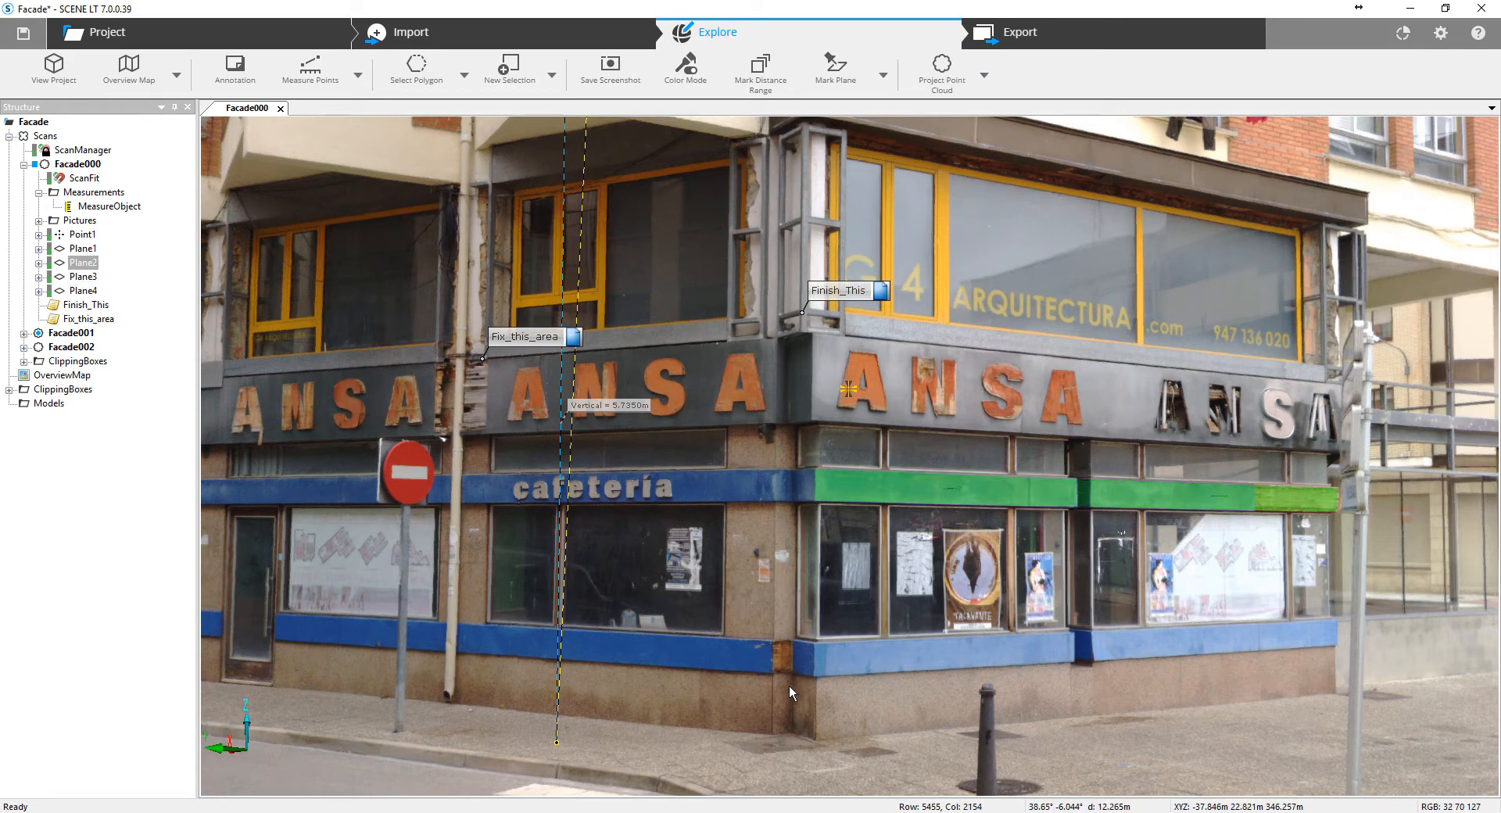
scroll(762, 567, "down", 3)
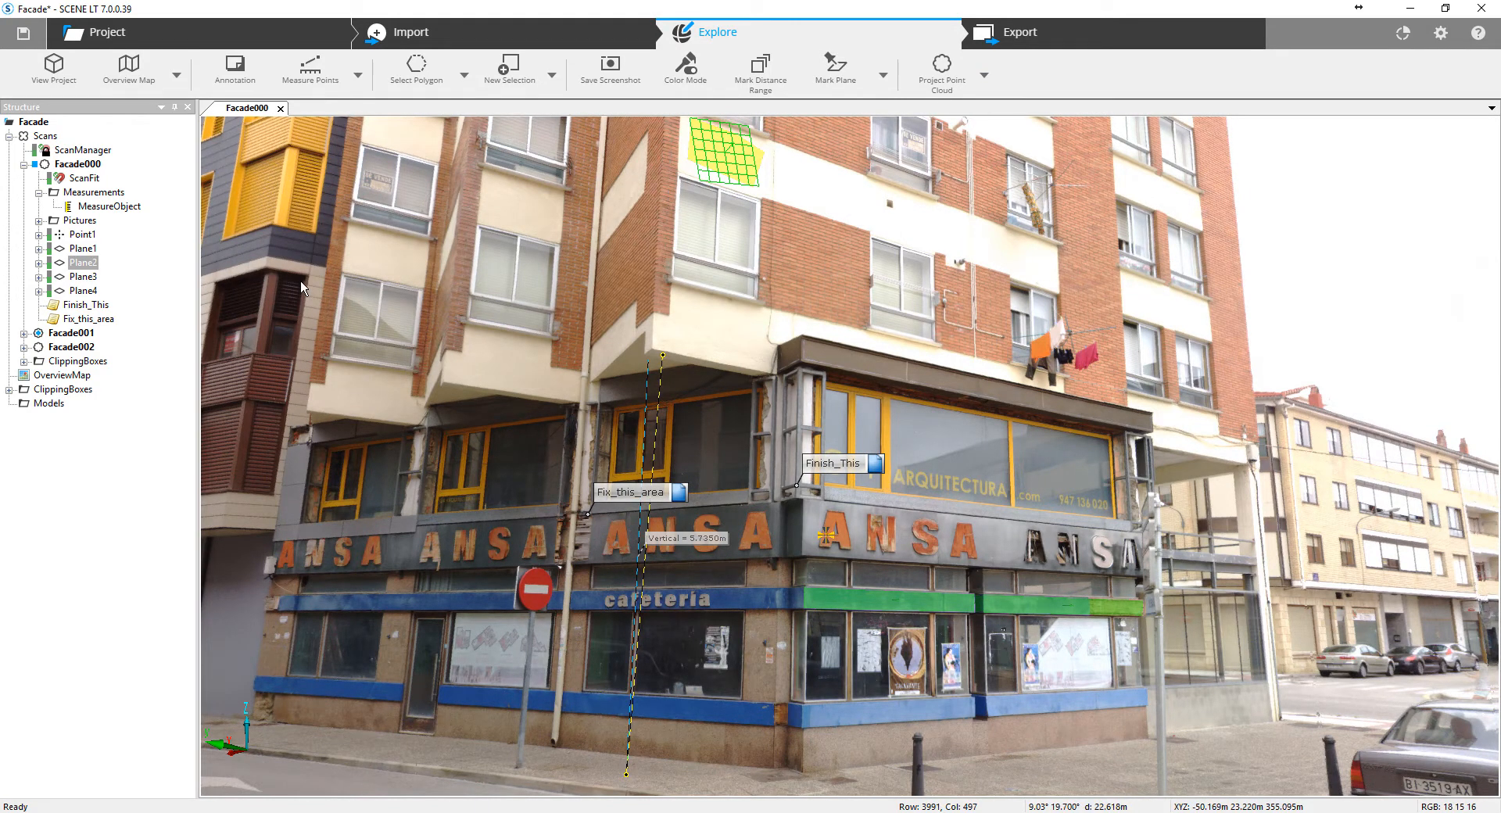
Open the project's overview map and examine the building outline and the scan positions around it.
left_click(131, 79)
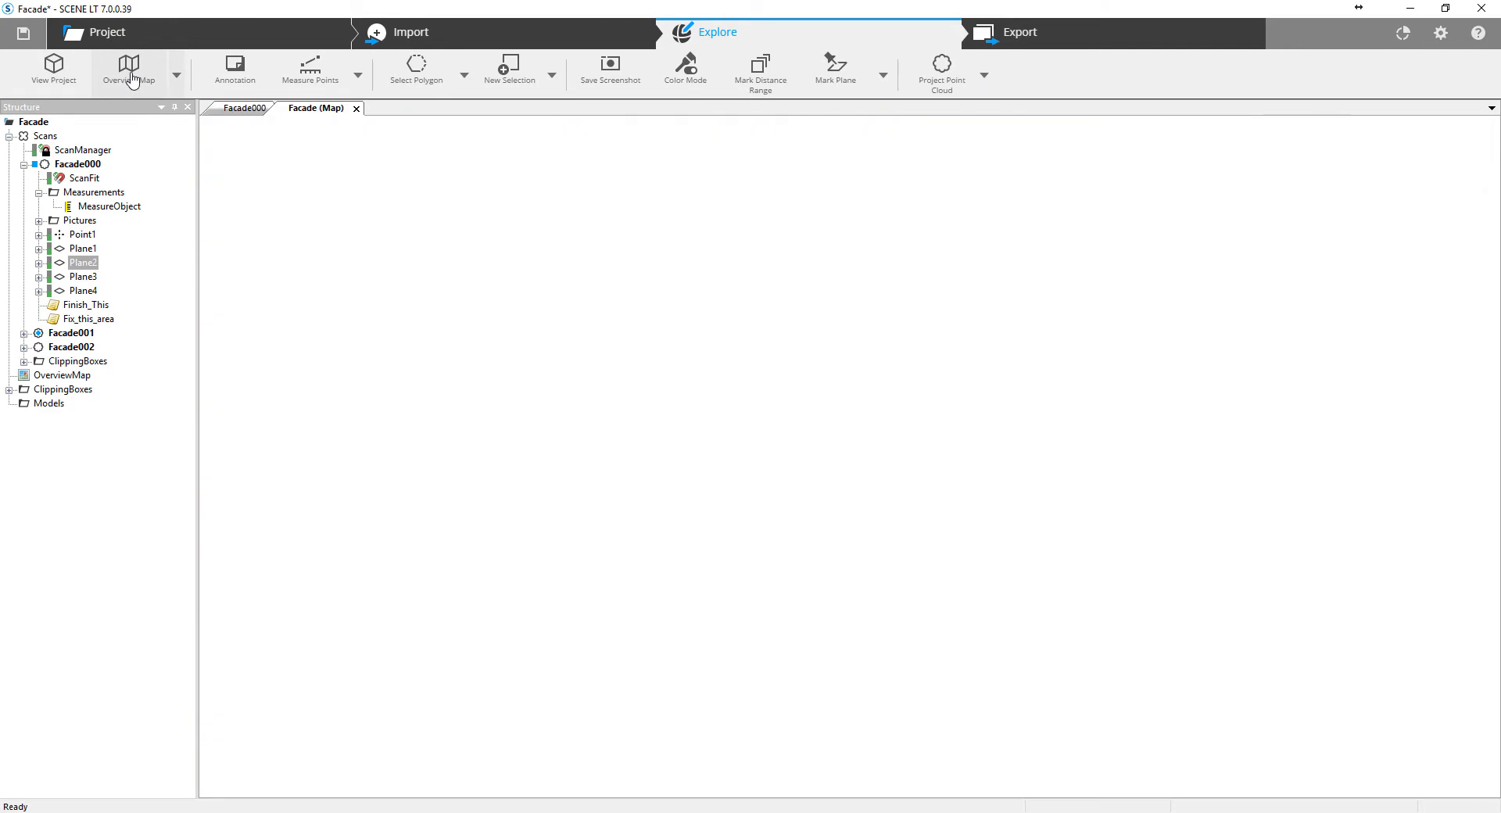
scroll(610, 468, "up", 5)
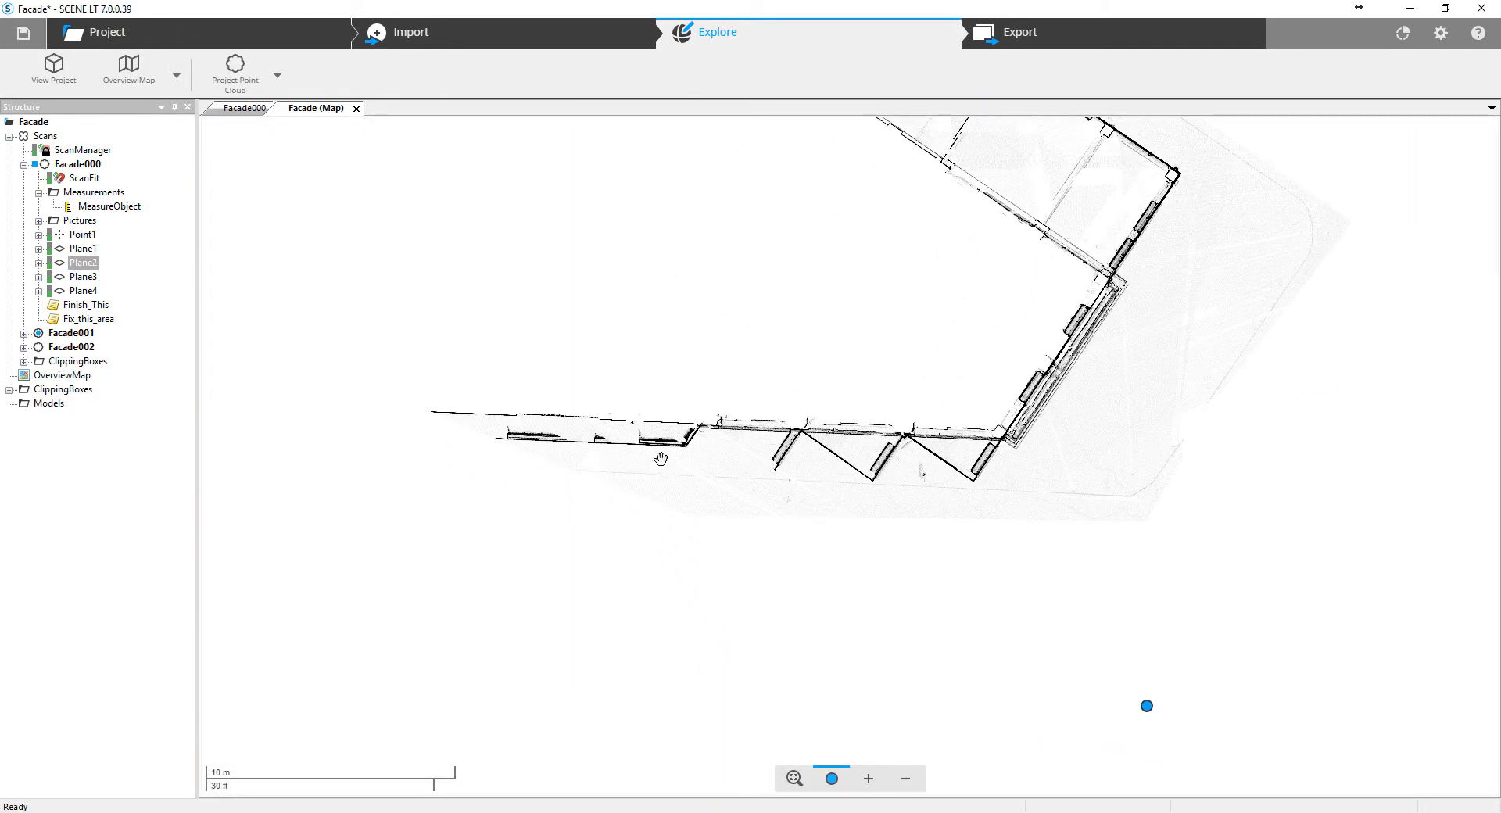
left_click_drag(1050, 441, 870, 581)
left_click_drag(868, 466, 815, 610)
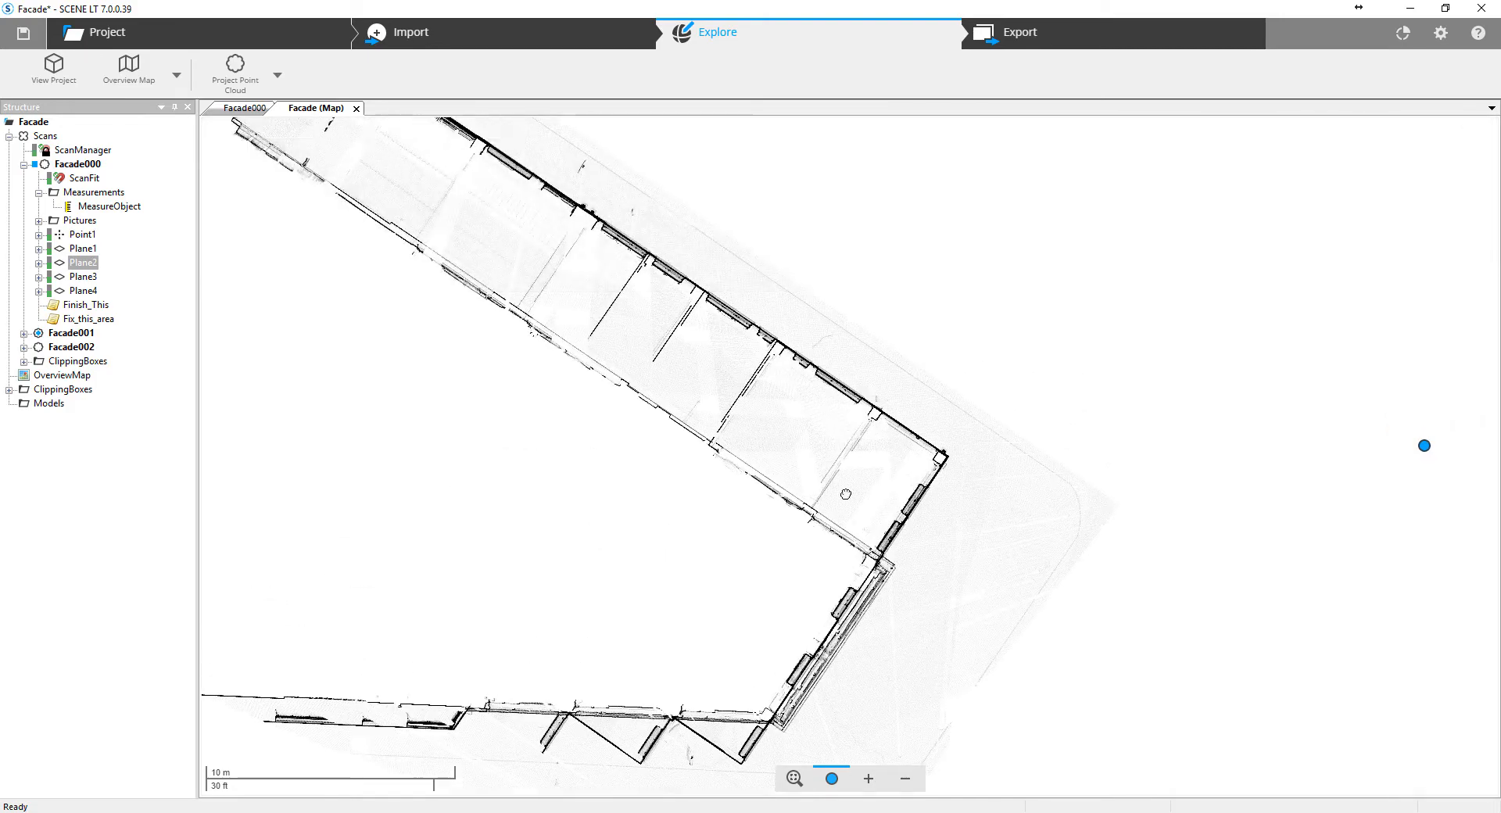
left_click_drag(845, 495, 840, 559)
scroll(842, 482, "up", 2)
scroll(950, 517, "down", 5)
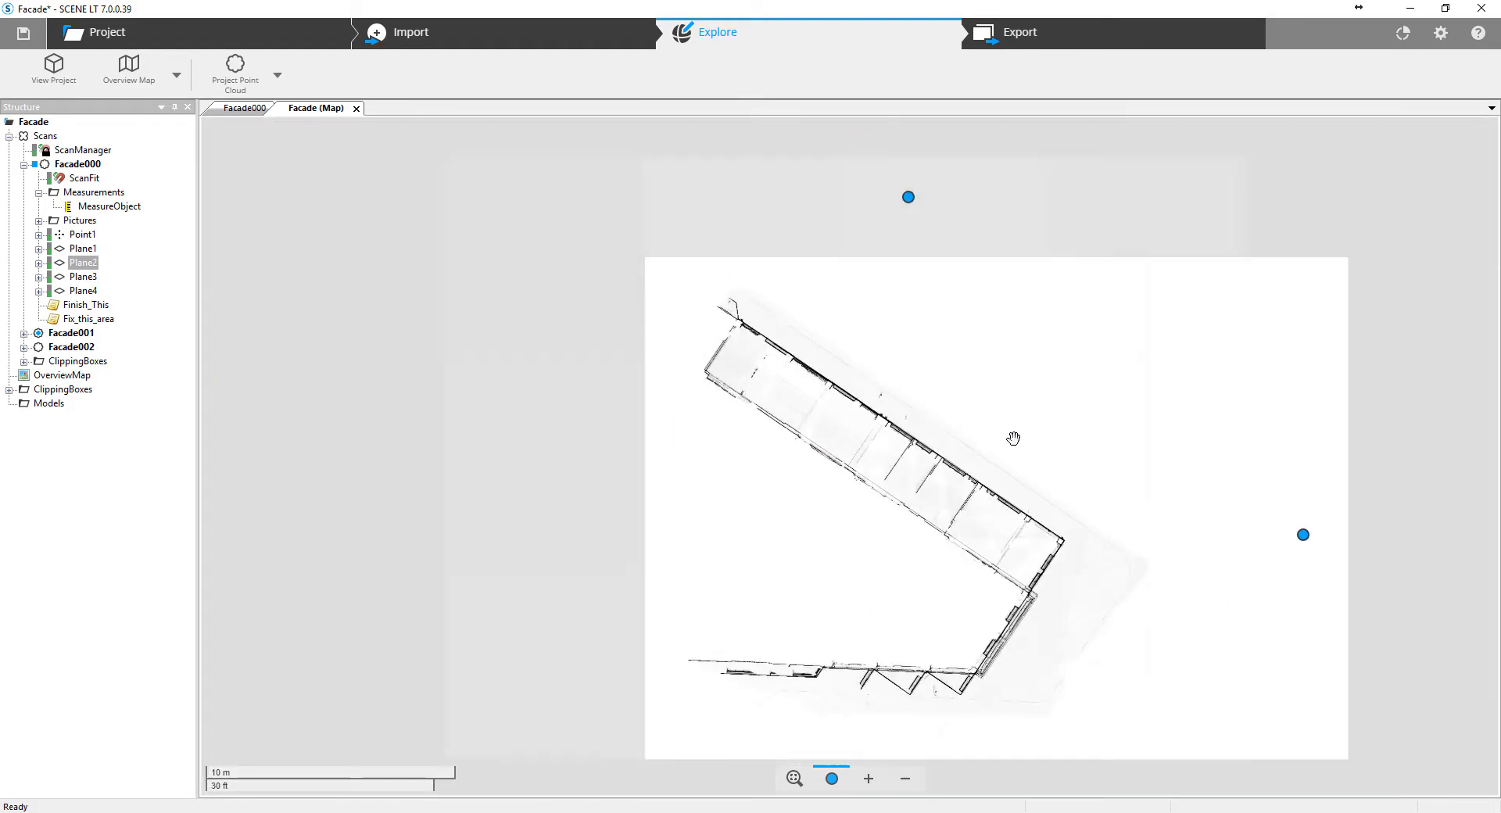
Open the Facade002 scan in a 3D view from the overview map and inspect the whole building front.
left_click(887, 233)
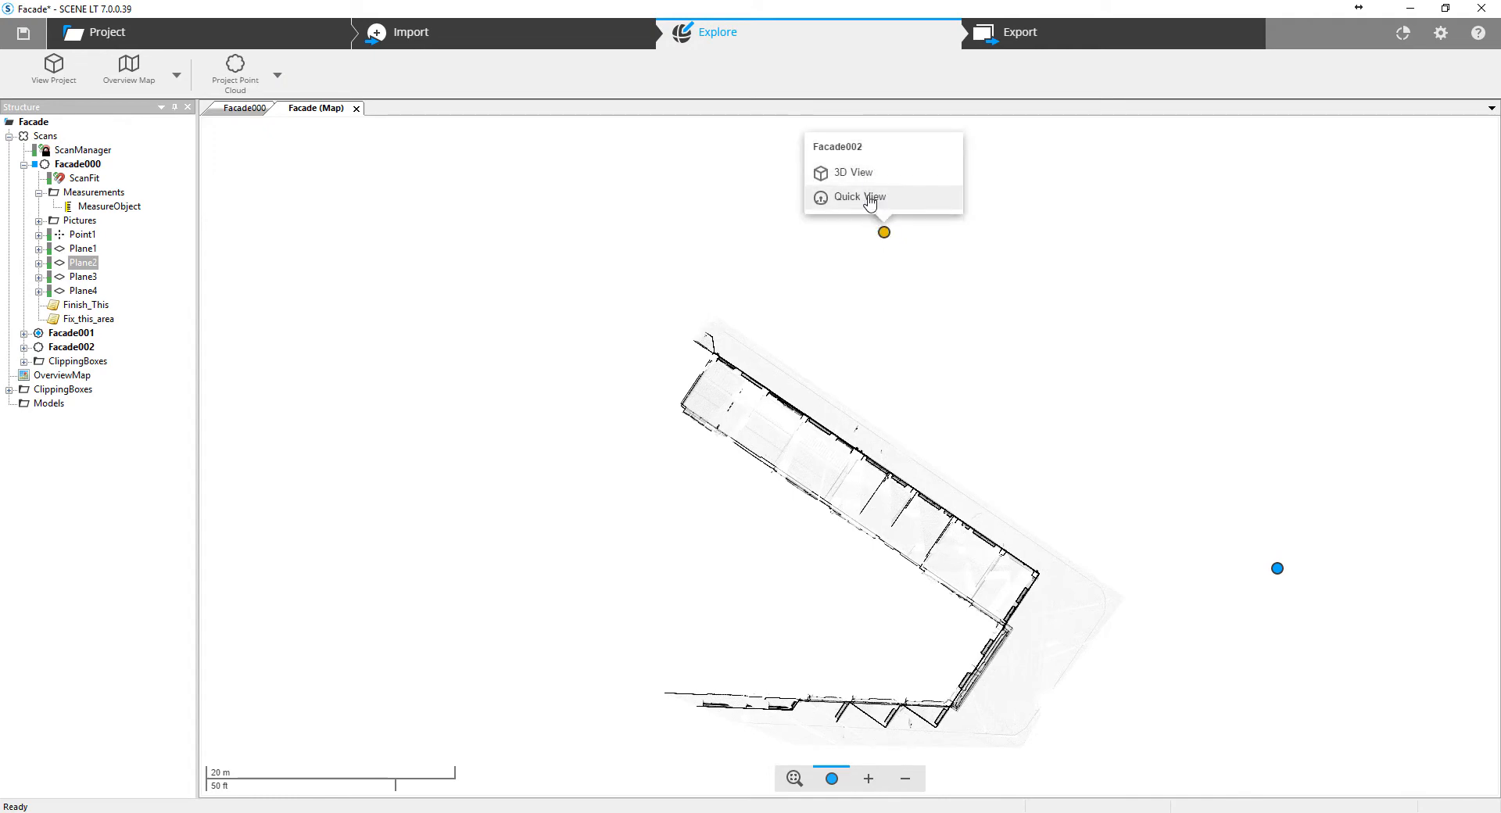
left_click(854, 173)
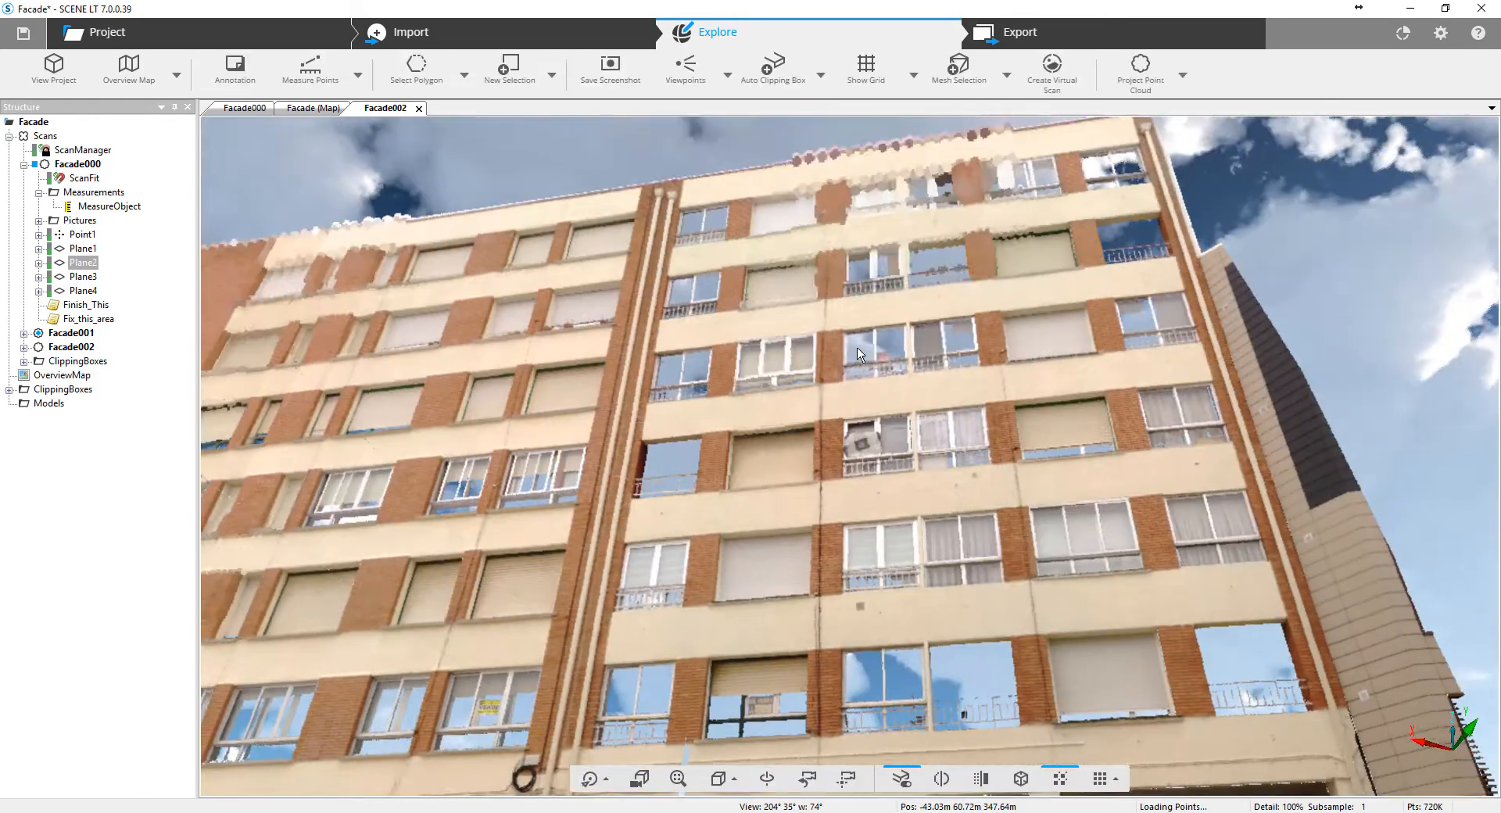
left_click_drag(536, 550, 698, 594)
scroll(679, 591, "down", 6)
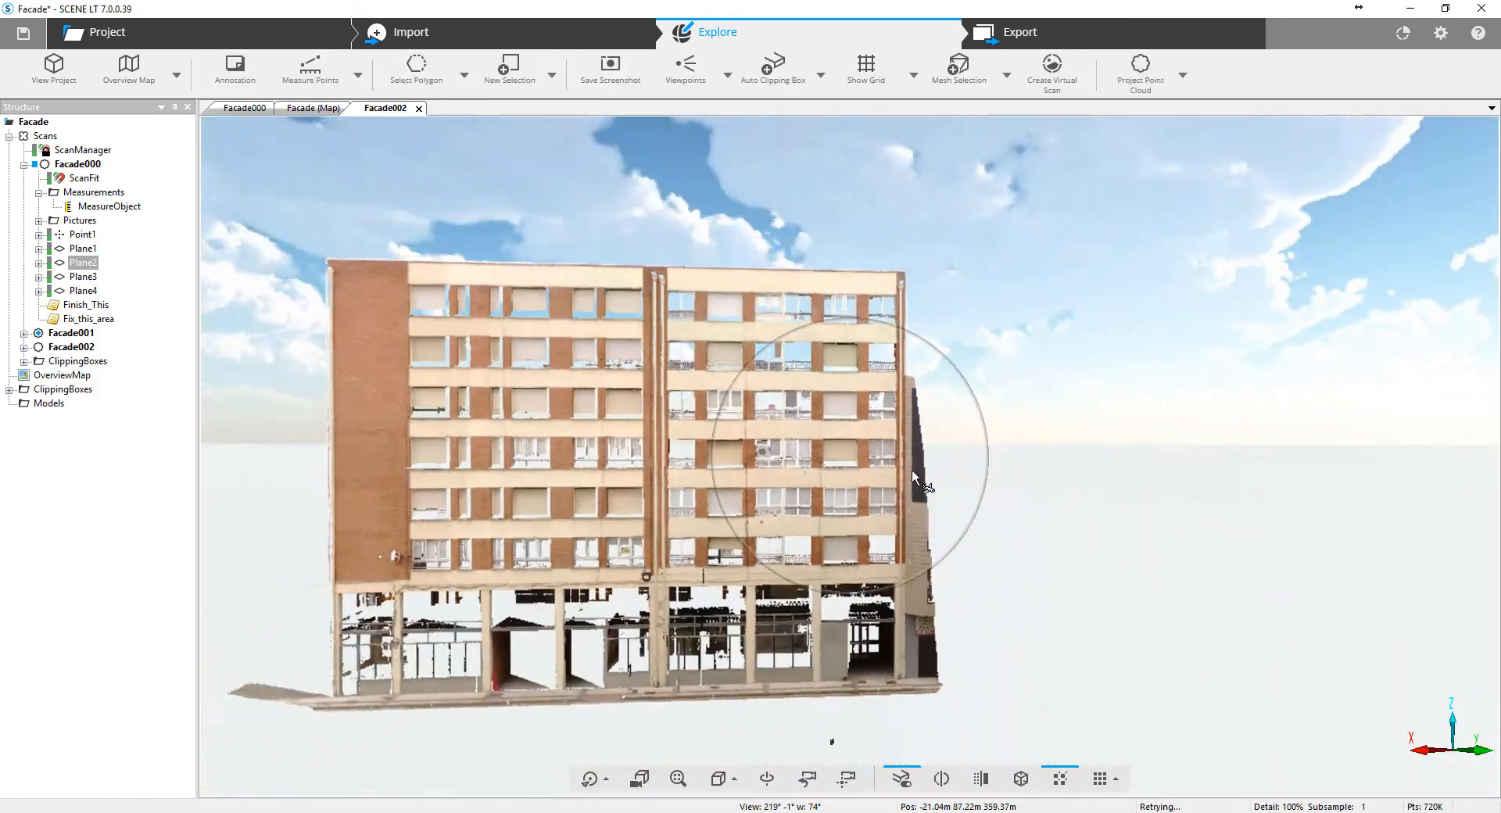
left_click_drag(912, 470, 777, 431)
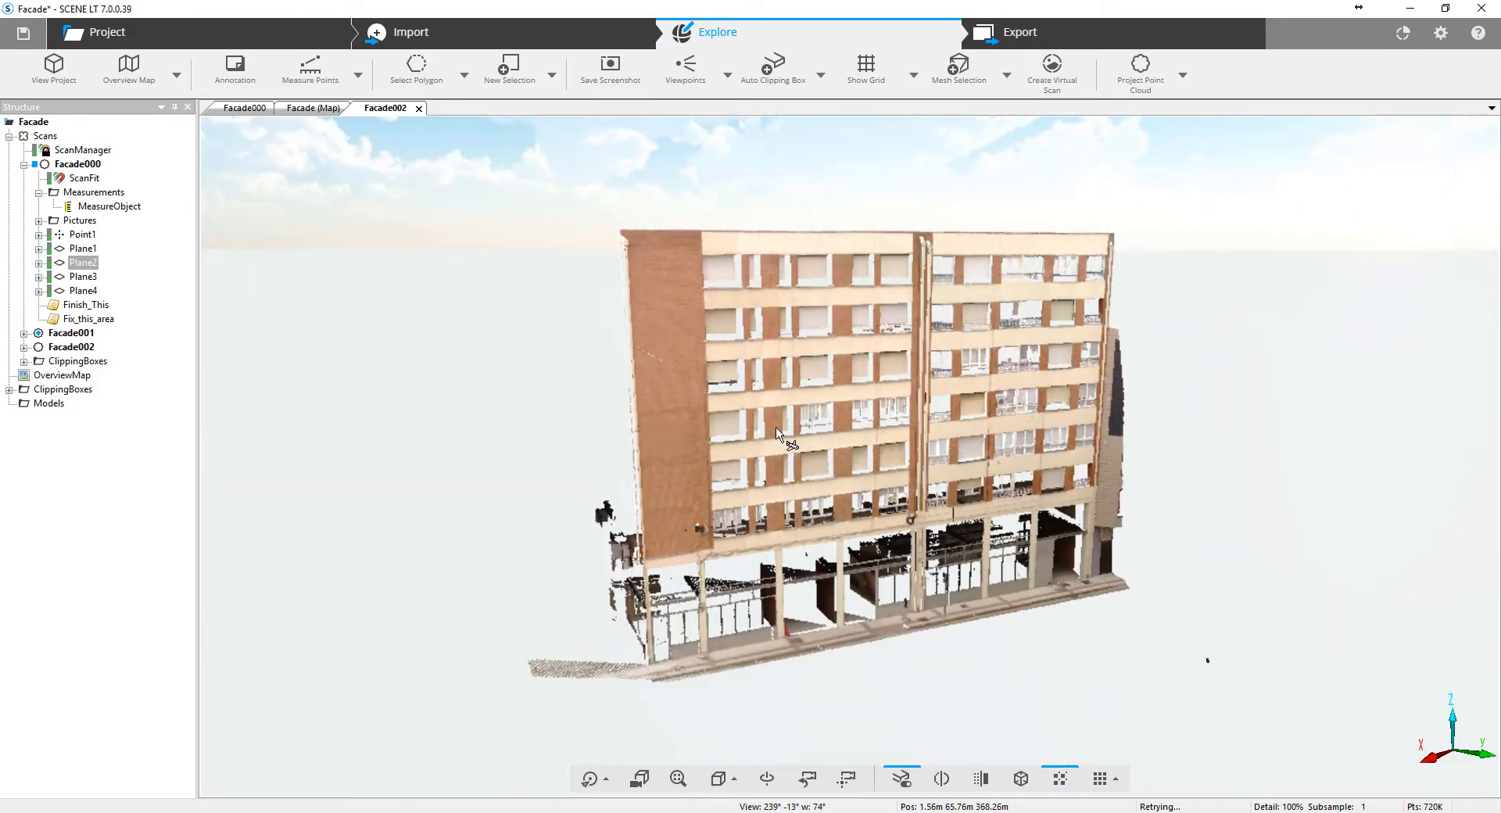
Measure the distance from the lower end of the brick wall strip diagonally to the pavement below the downpipes.
left_click(311, 69)
left_click(876, 618)
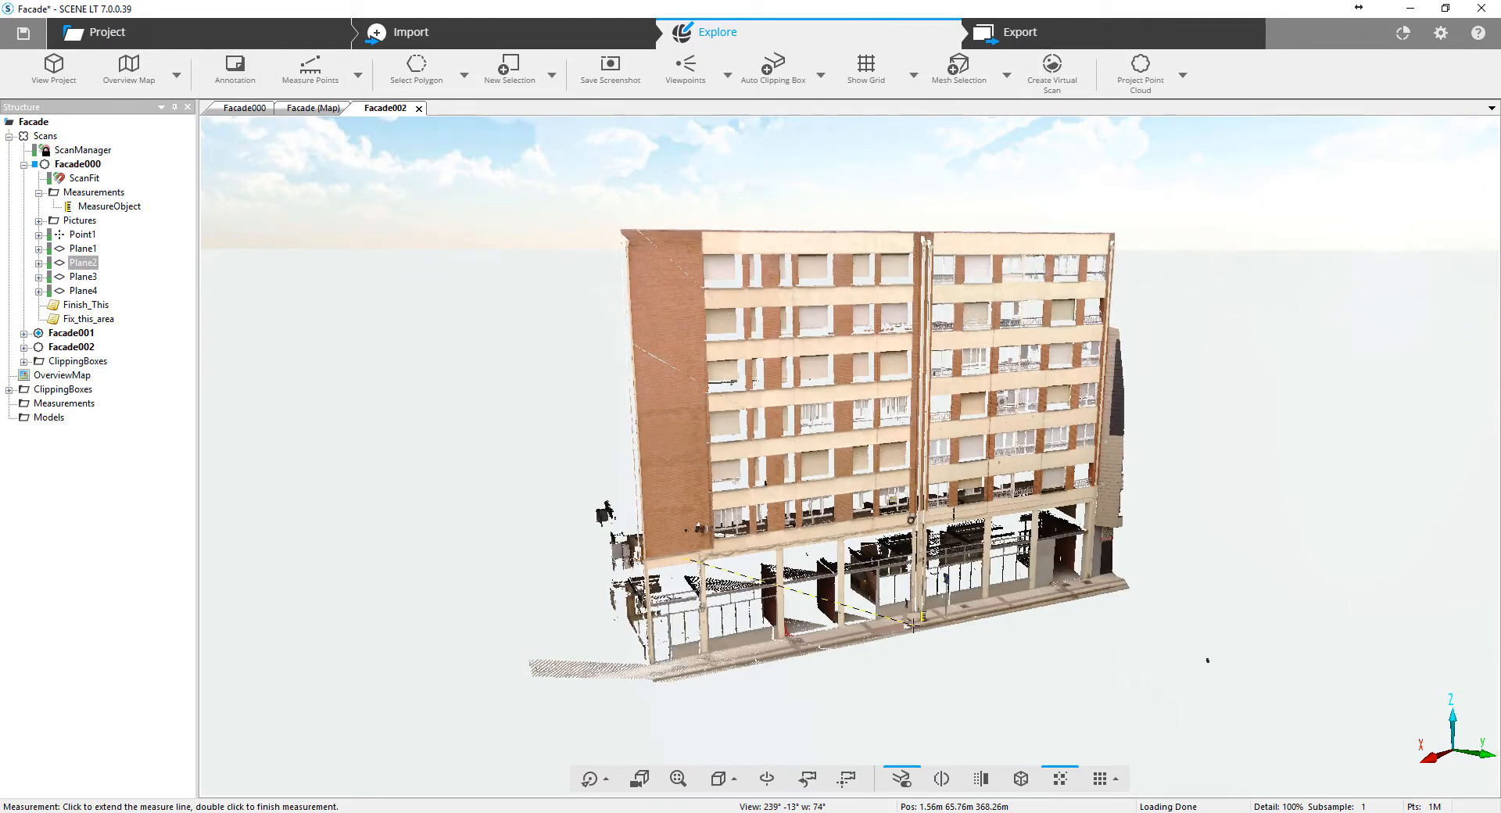
left_click(912, 626)
double_click(1002, 742)
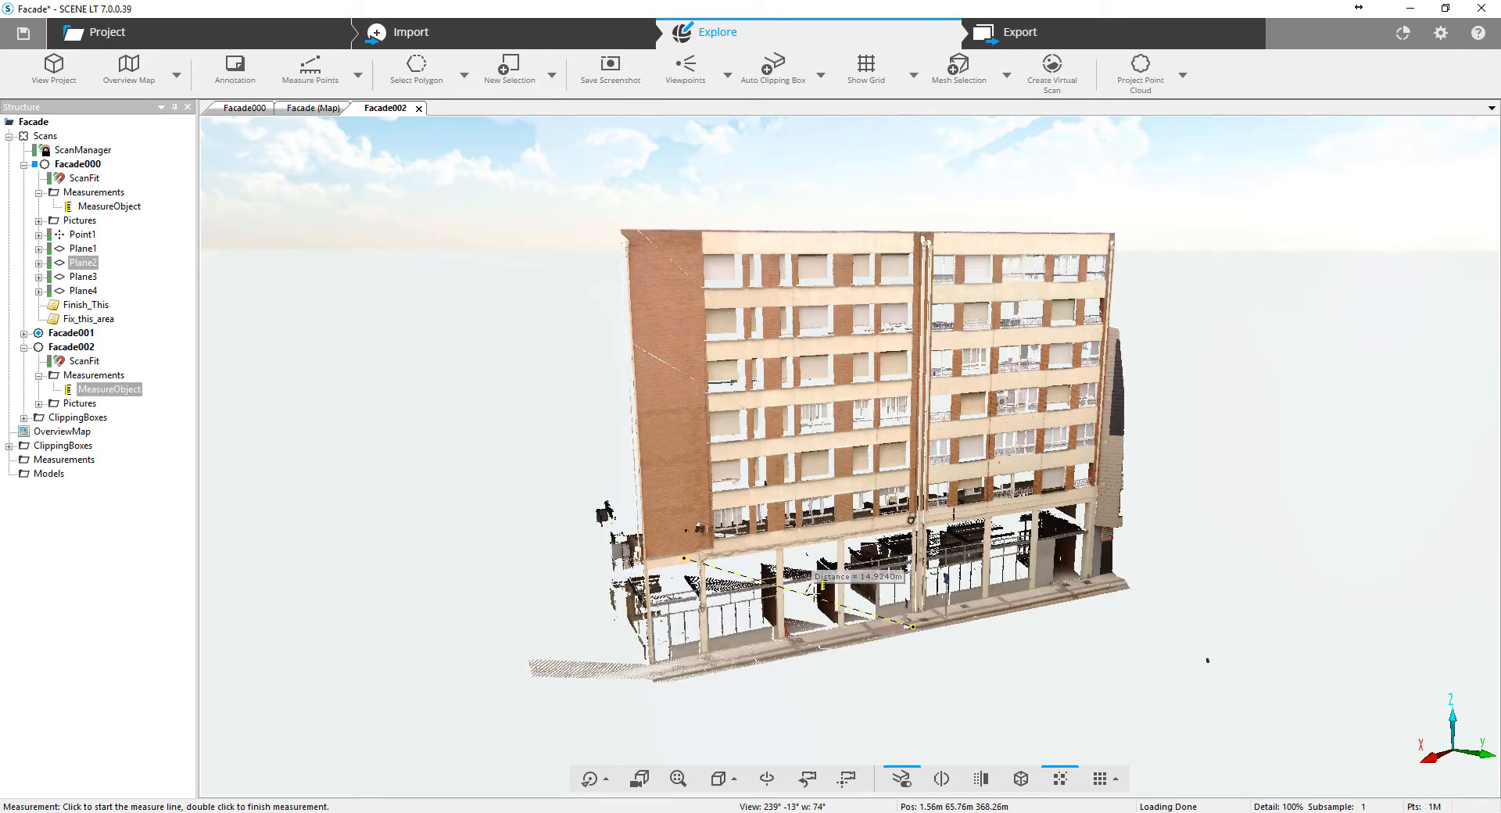
Show the horizontal and vertical distances alongside the overall one for the Facade002 measurement, and close that 3D view.
right_click(811, 597)
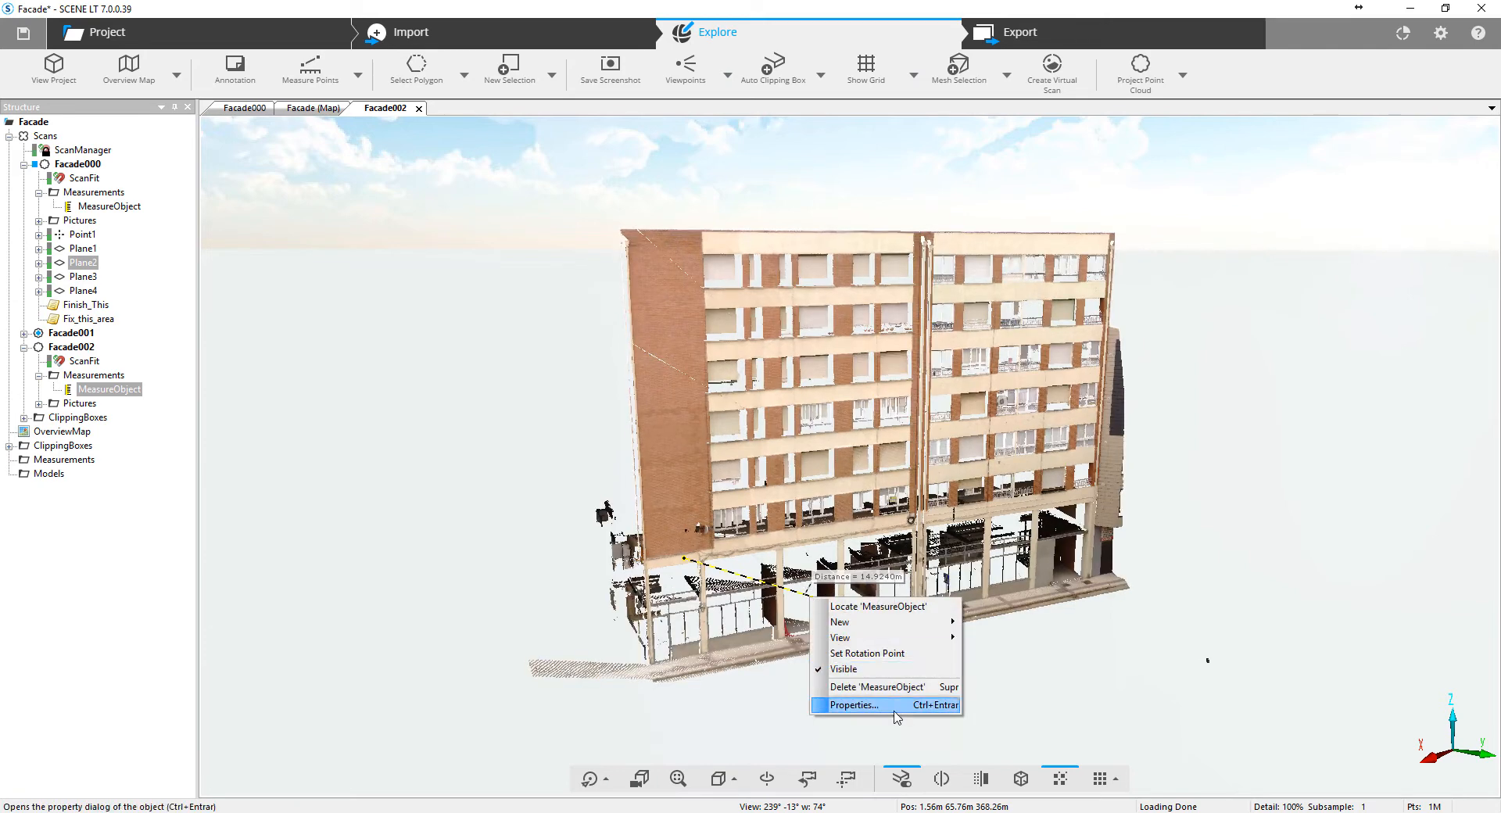
left_click(896, 708)
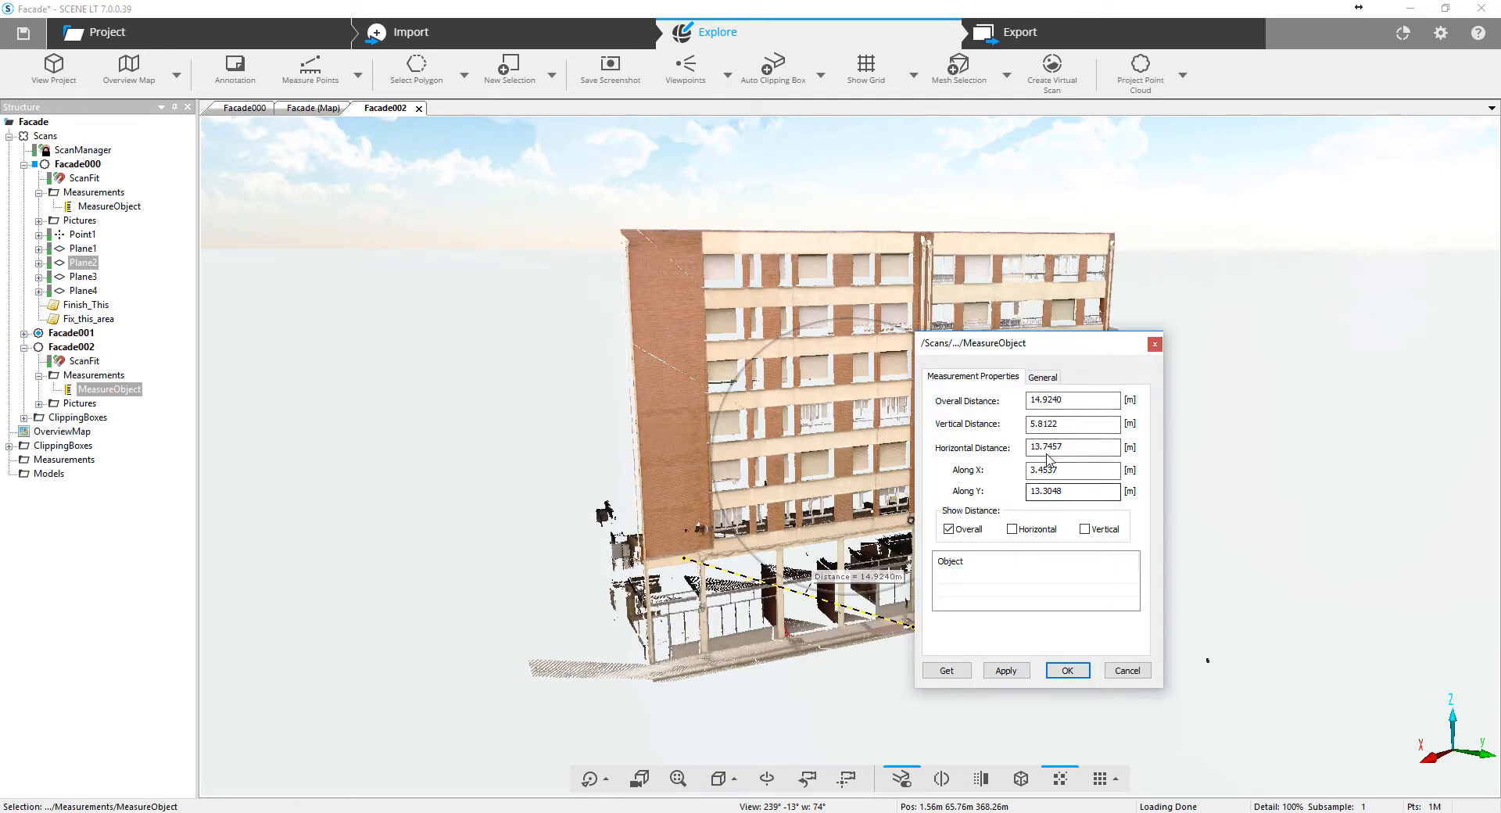
left_click(1031, 529)
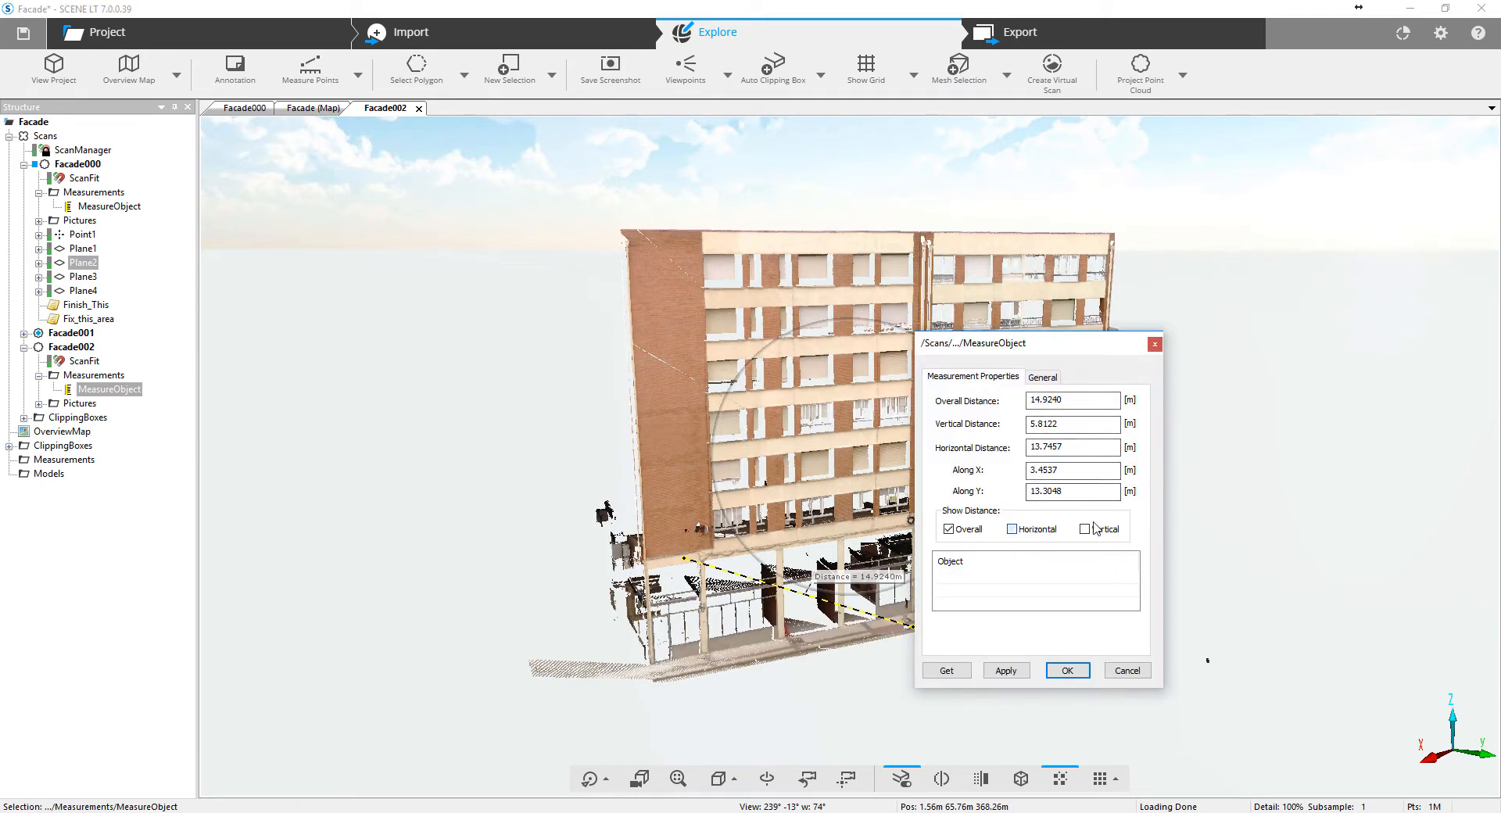
left_click(1007, 671)
left_click(1067, 670)
left_click_drag(1189, 610, 1093, 599)
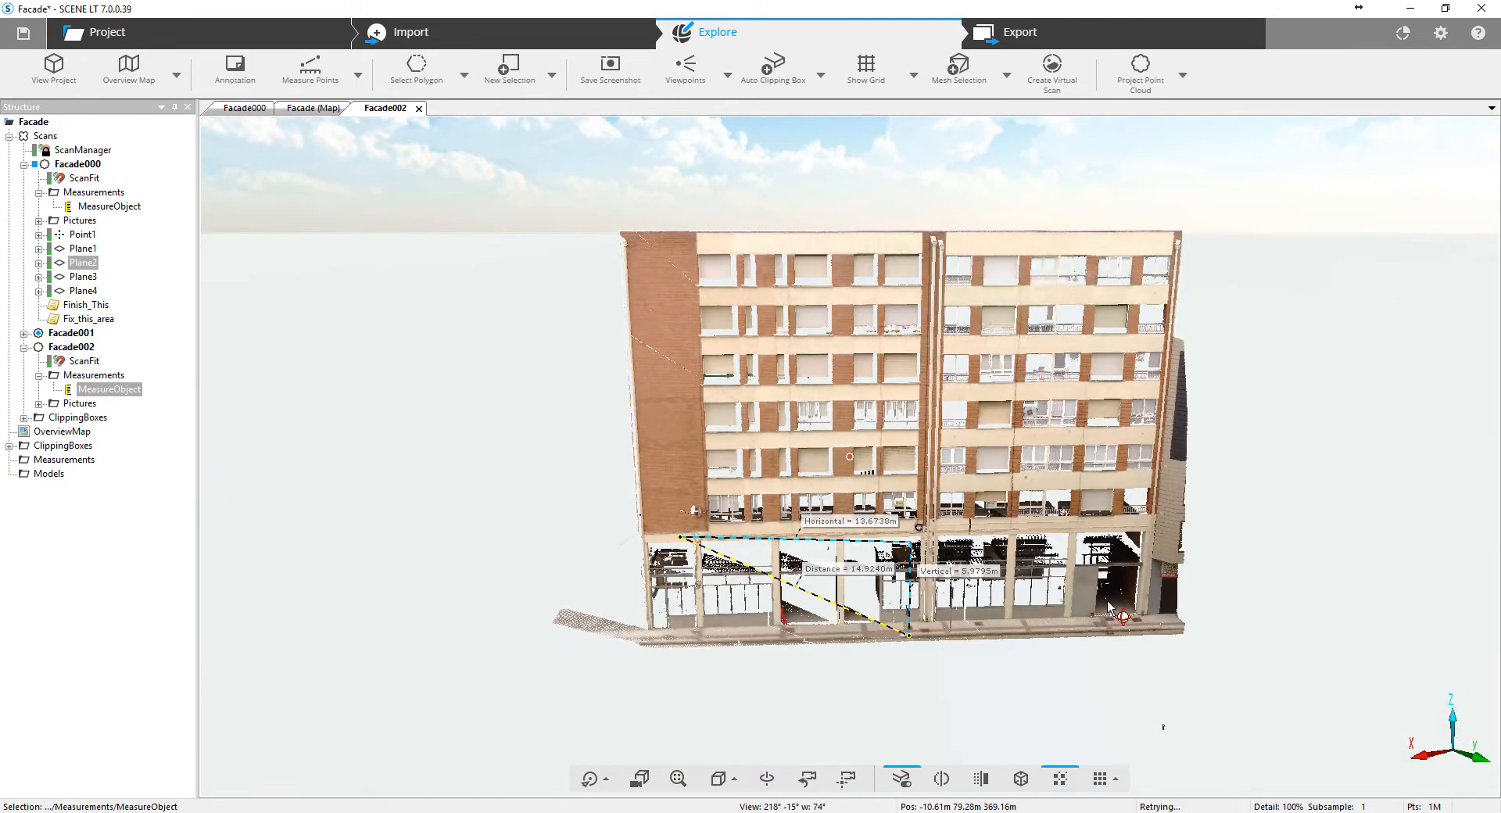
left_click(420, 108)
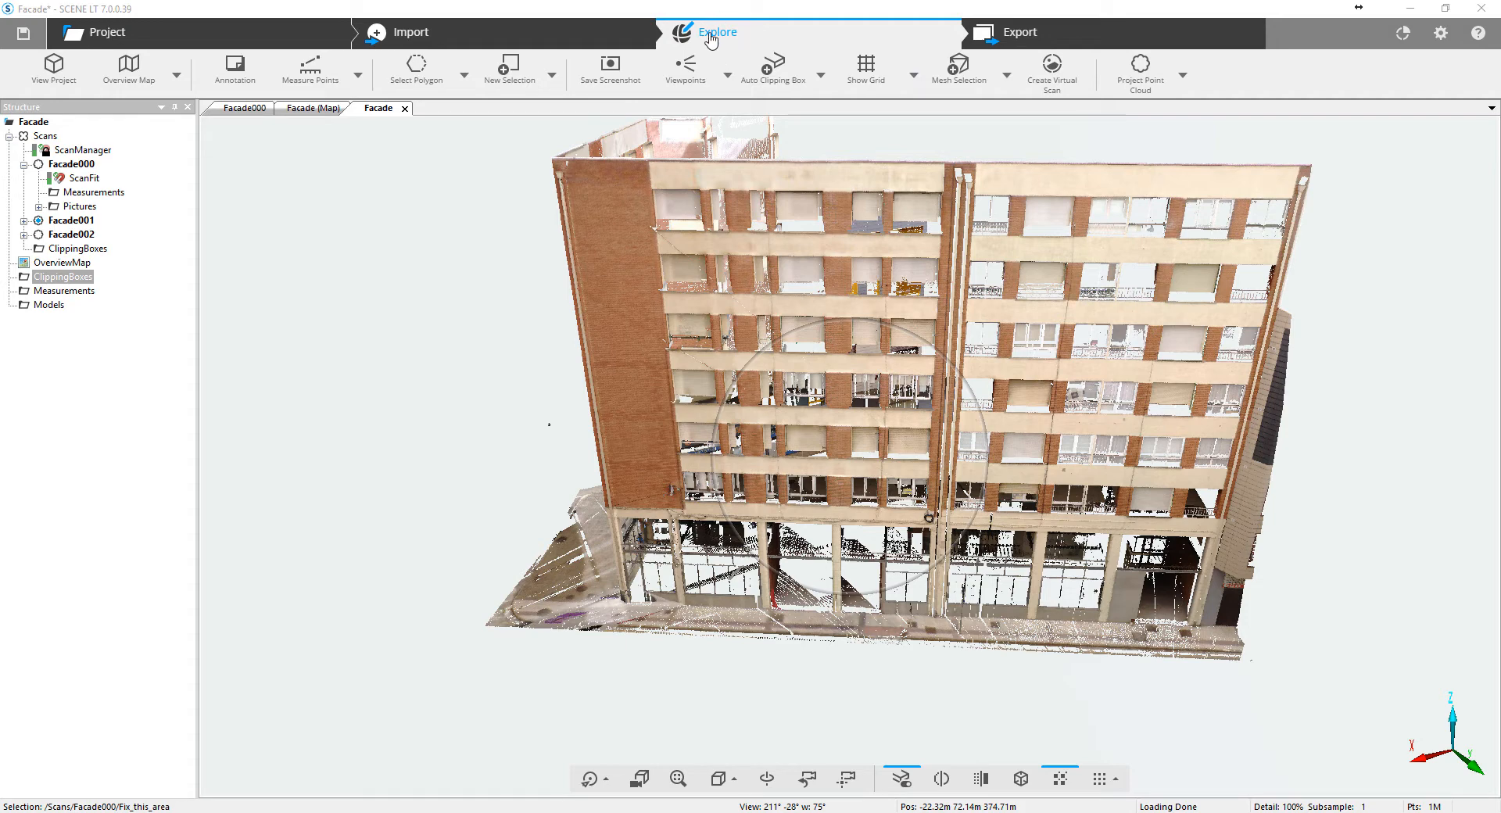
Add an Auto Clipping Box around part of the building in the Facade project's 3D view.
left_click(821, 76)
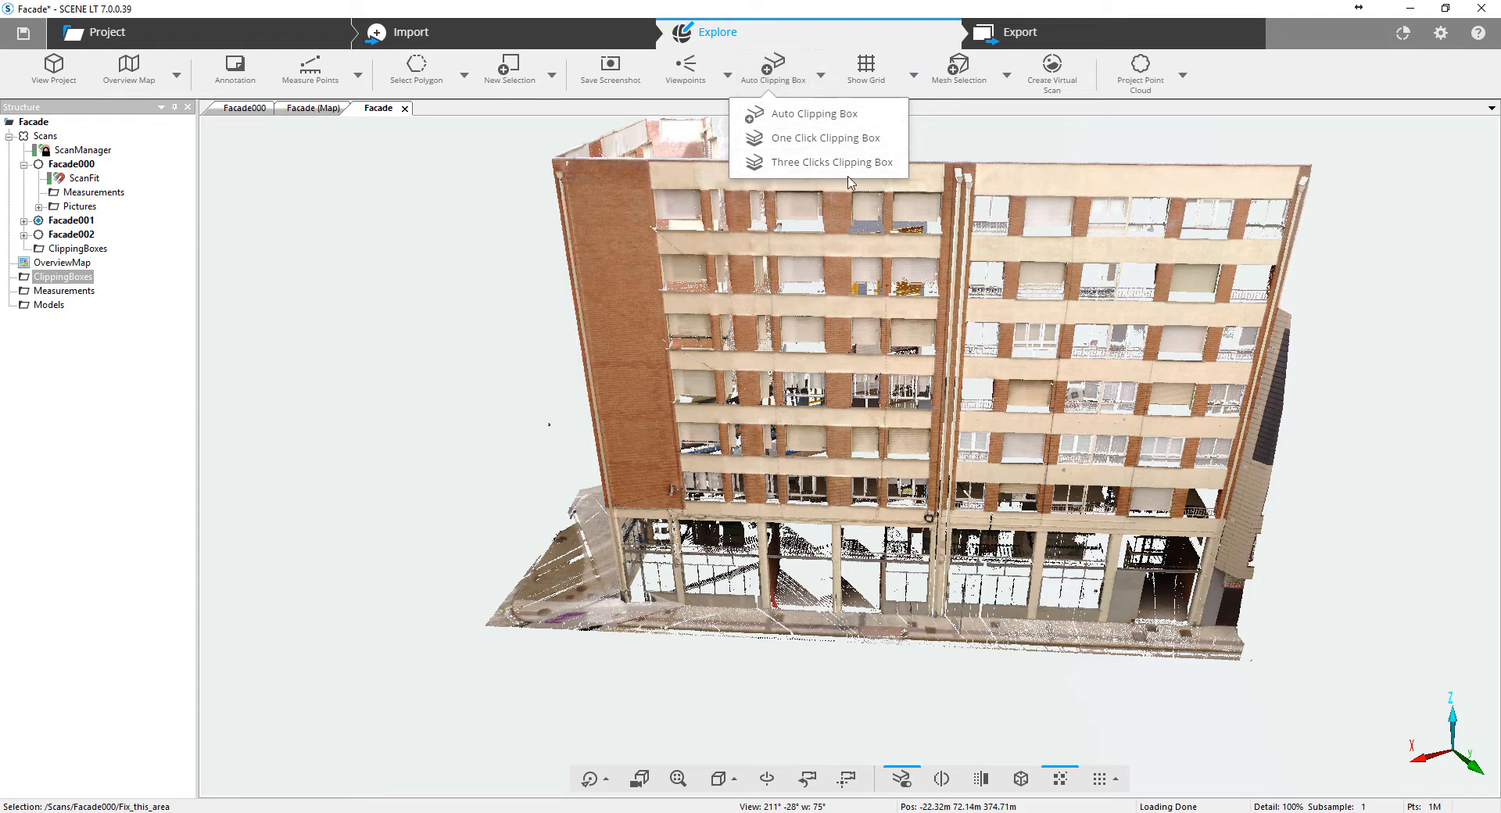
left_click(841, 121)
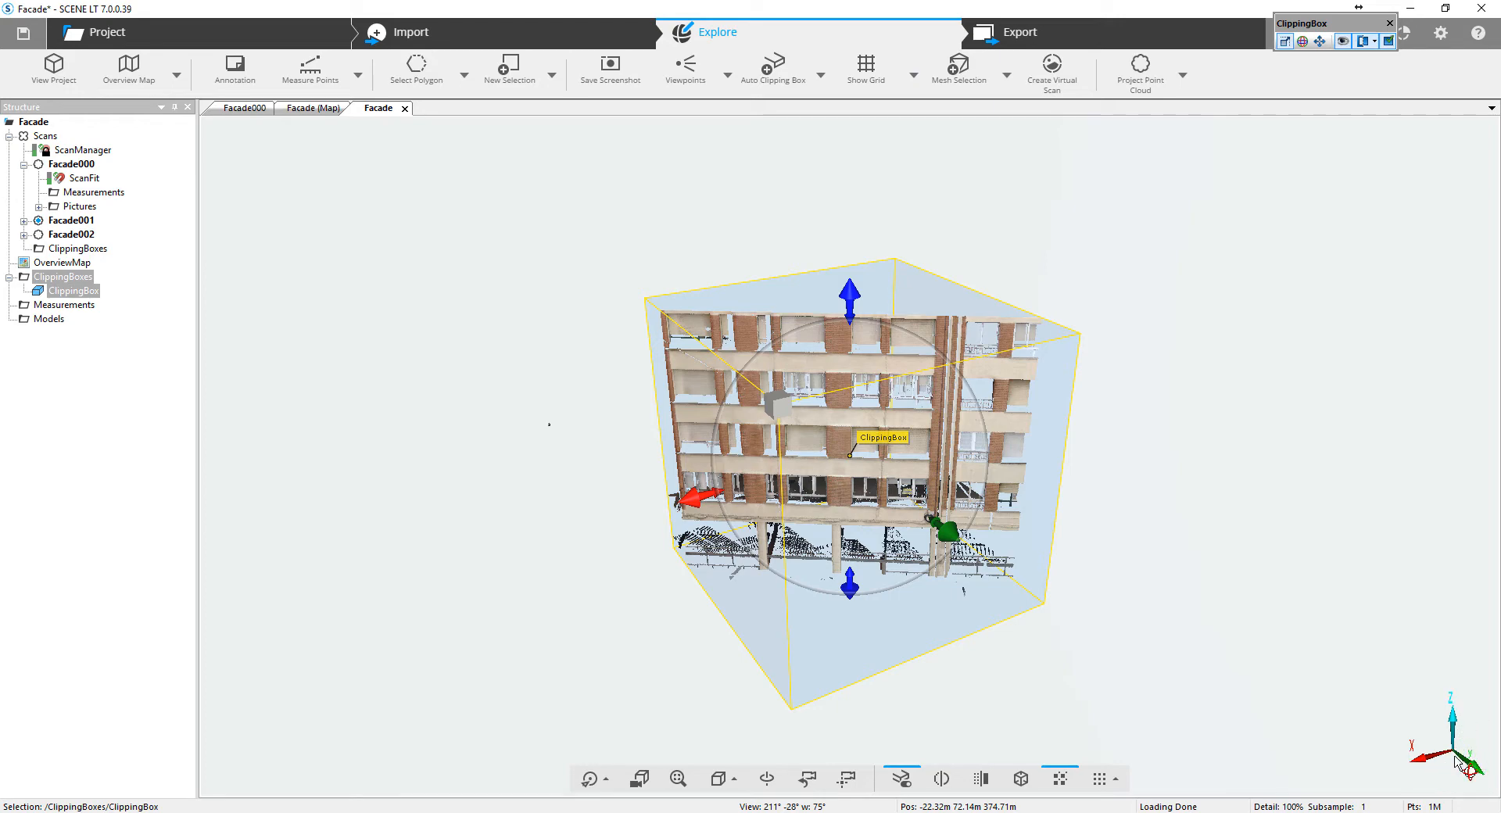
left_click_drag(1314, 346, 1260, 547)
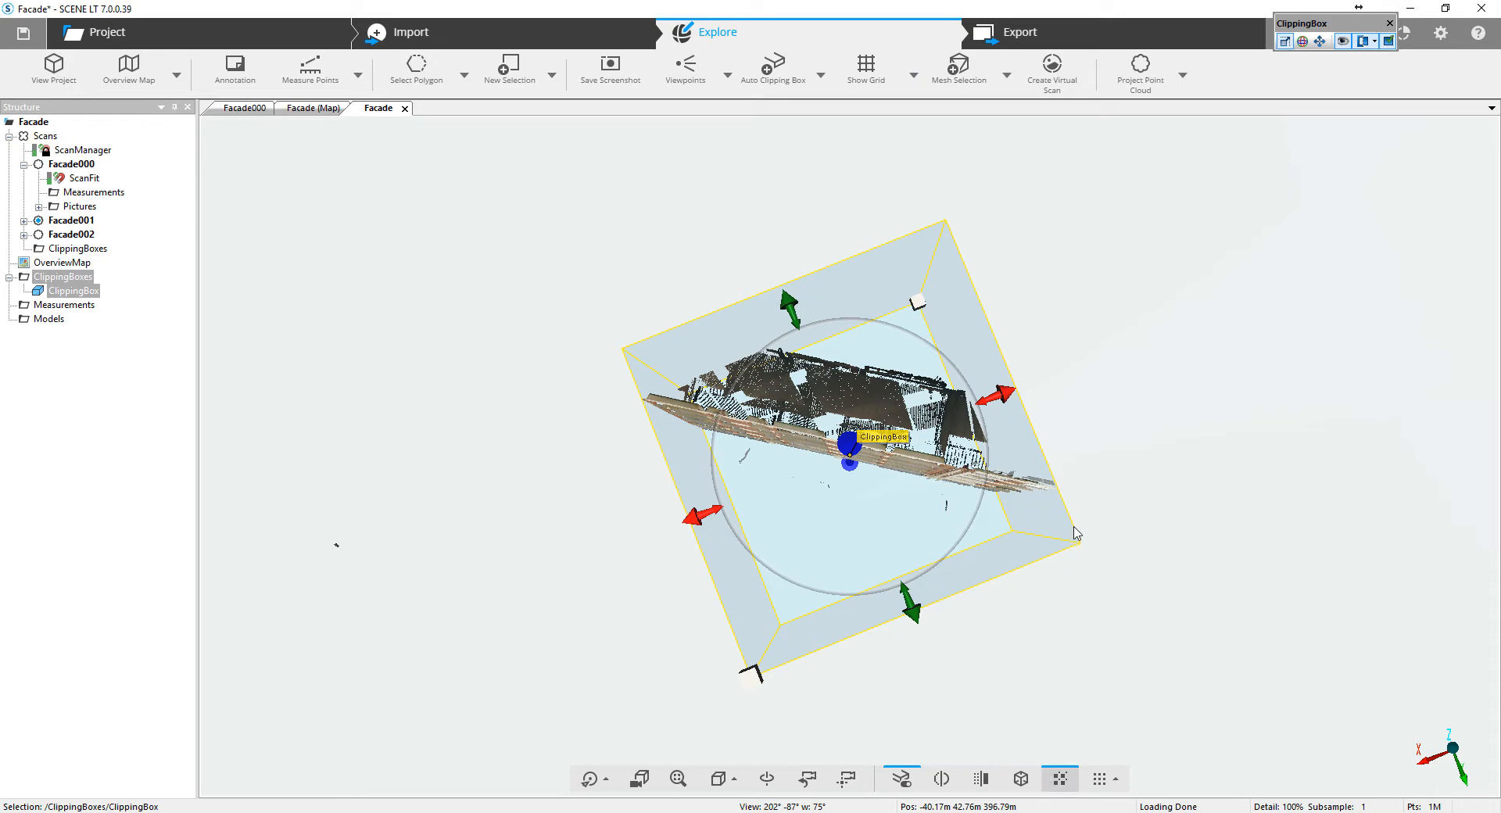
Replace the automatic clipping box with a Three Clicks Clipping Box through the facade's two upper corners and a point on its lower part.
left_click_drag(1083, 646, 1075, 317)
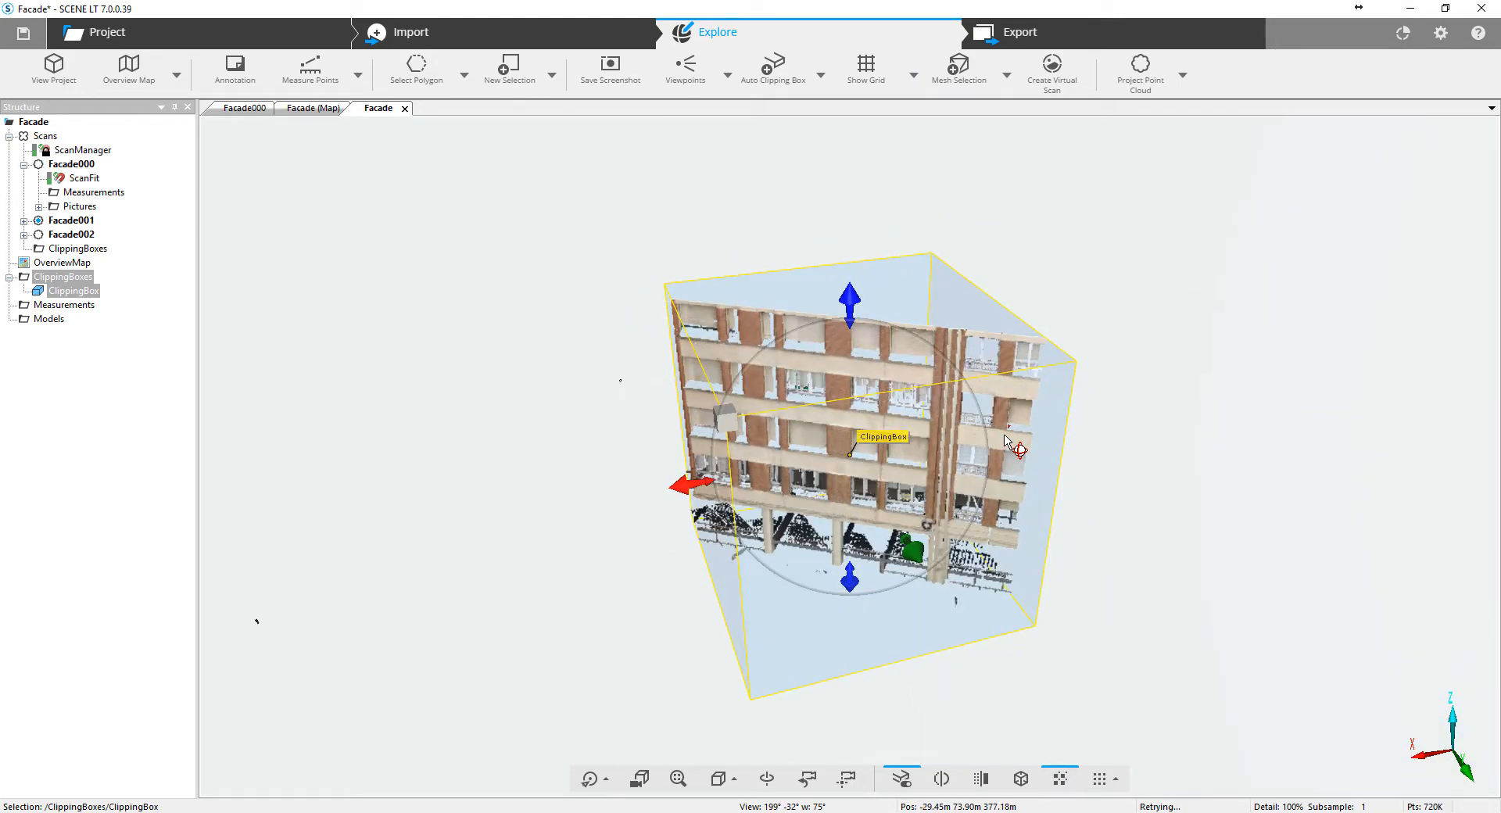
key("Delete")
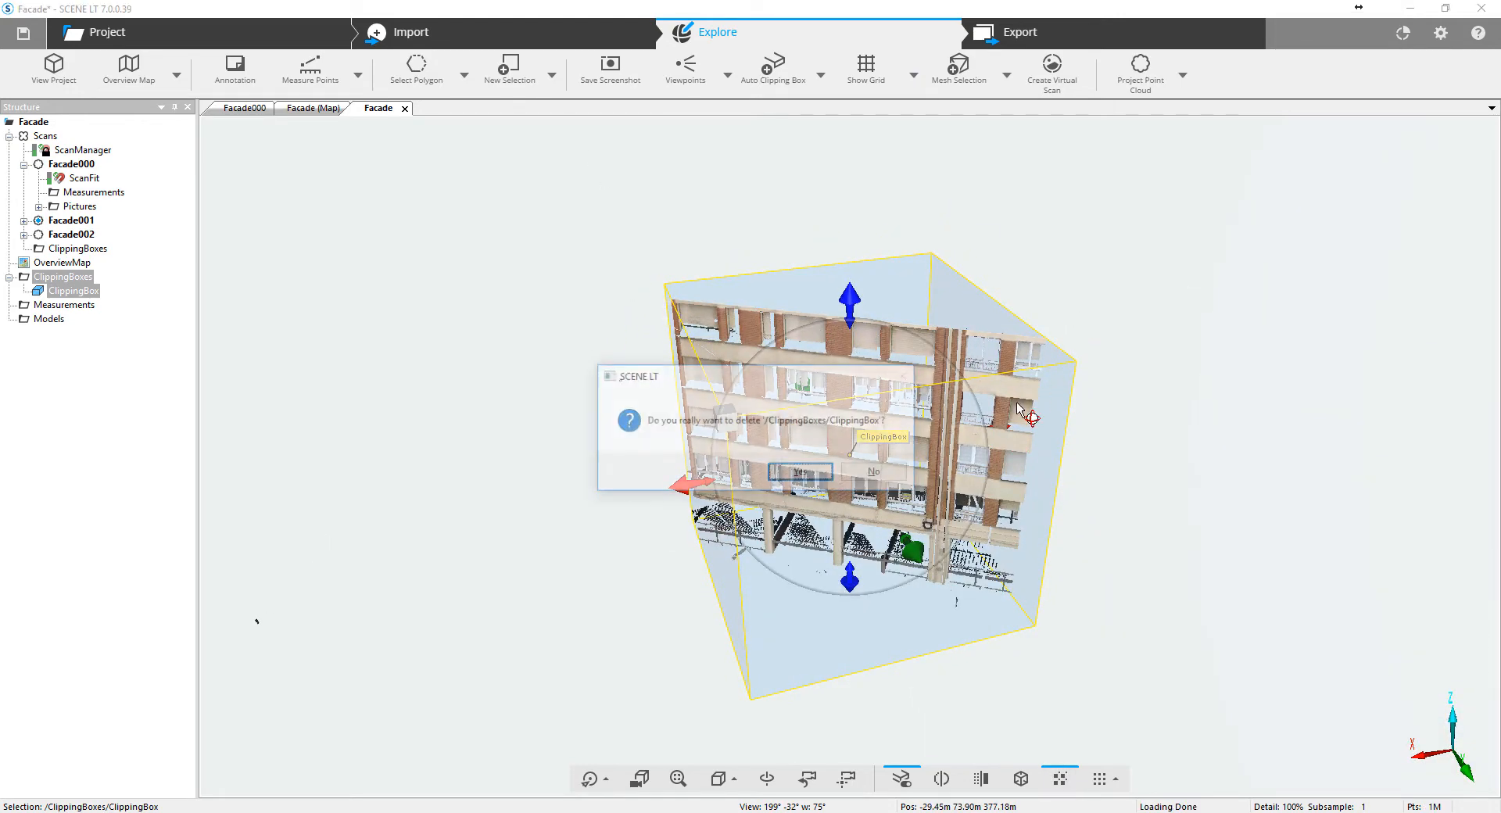
left_click(821, 75)
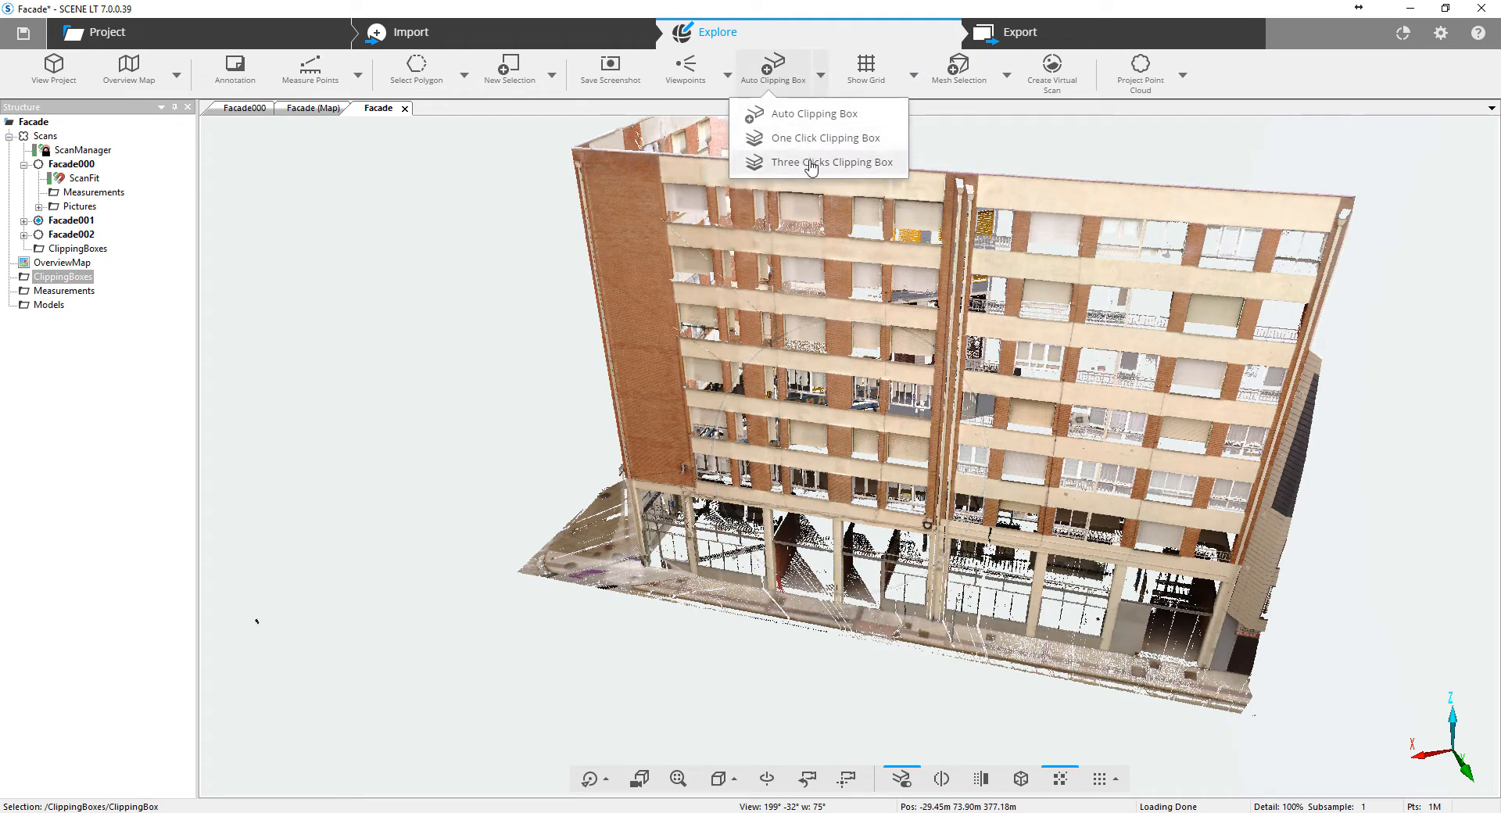
left_click(809, 162)
left_click(682, 167)
left_click(1292, 203)
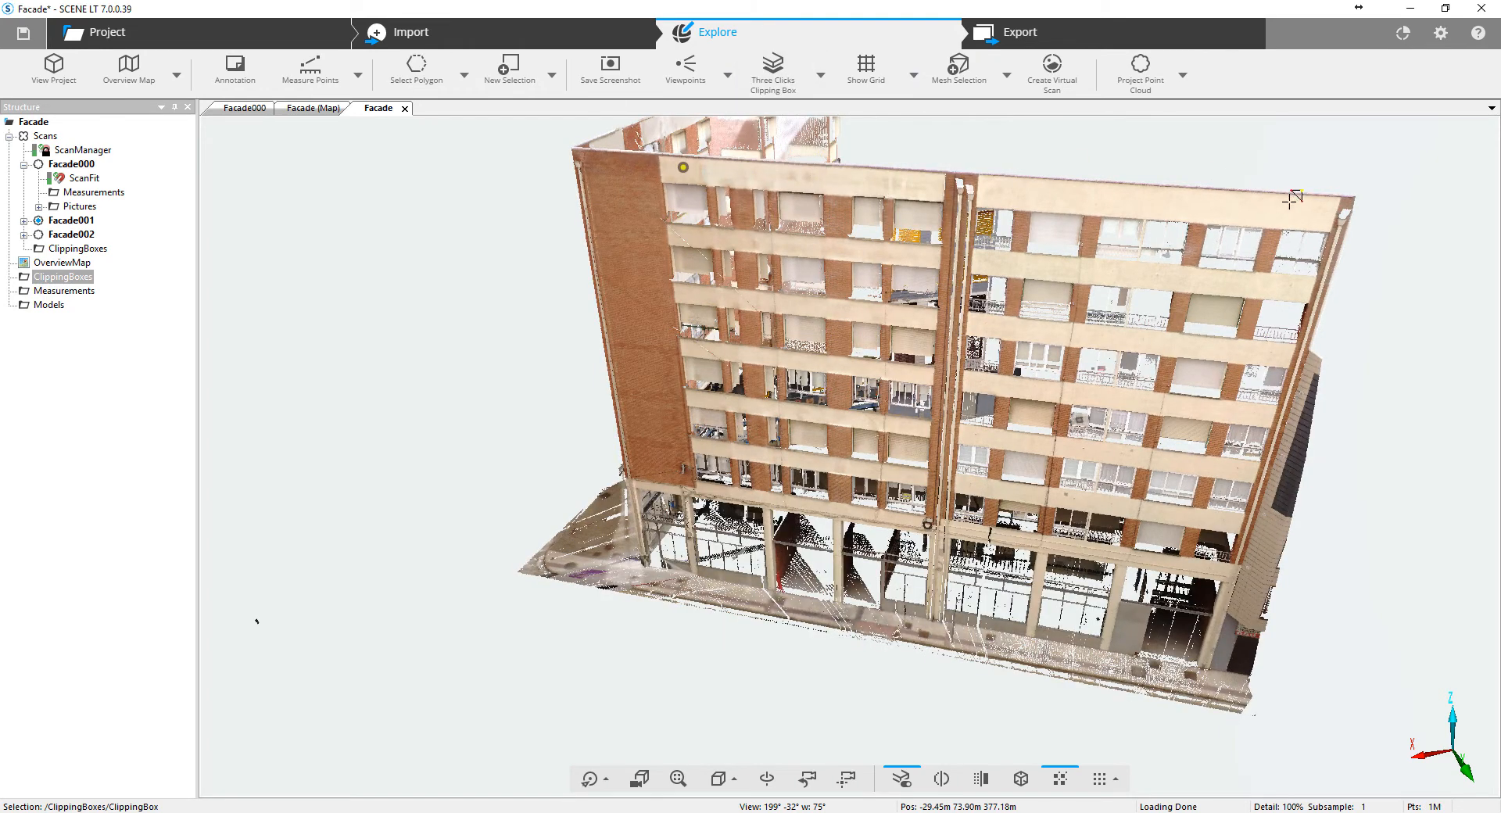
left_click(1033, 494)
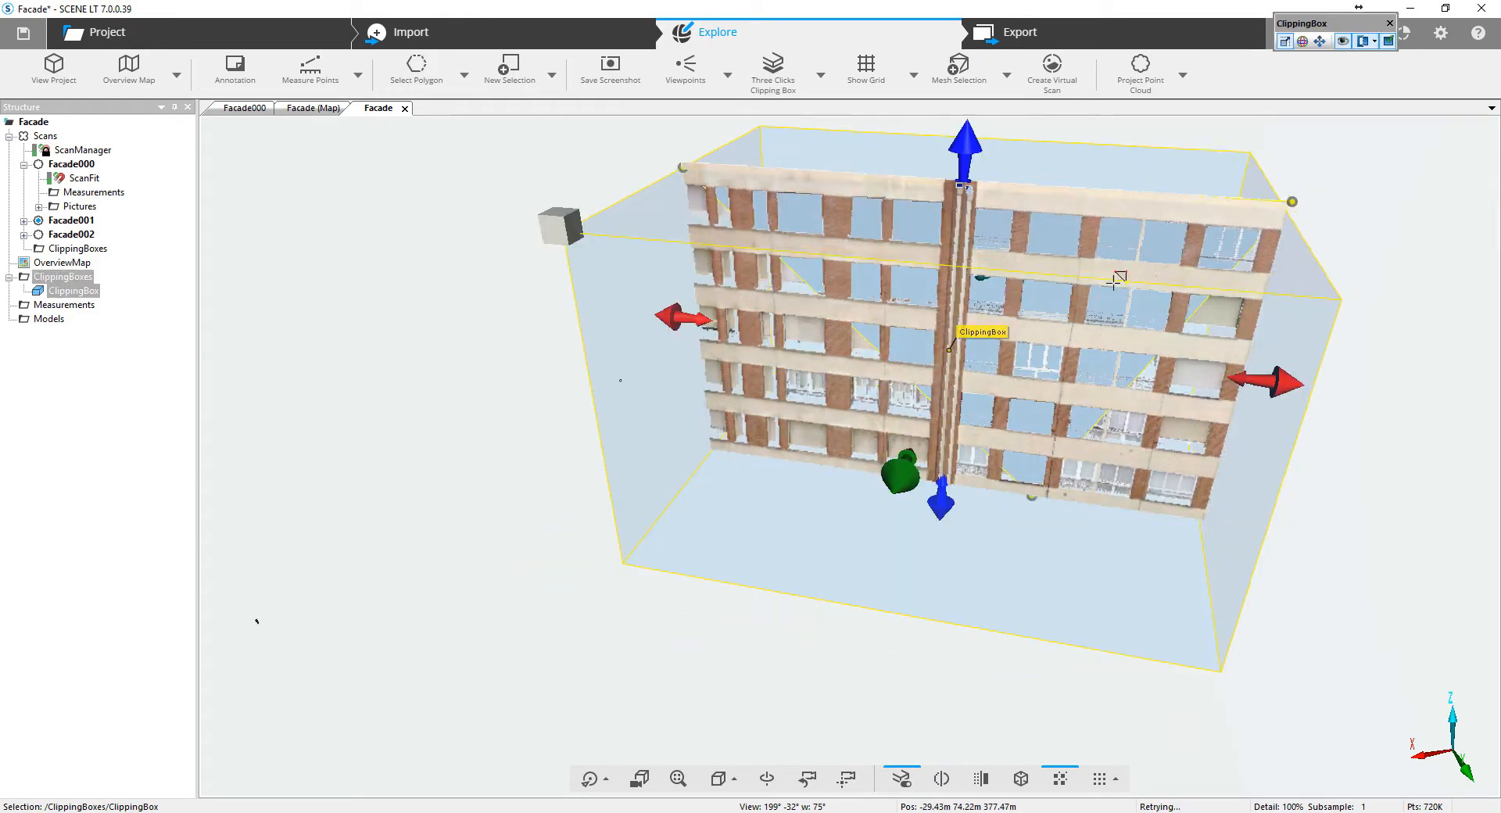
left_click_drag(1233, 472, 1087, 524)
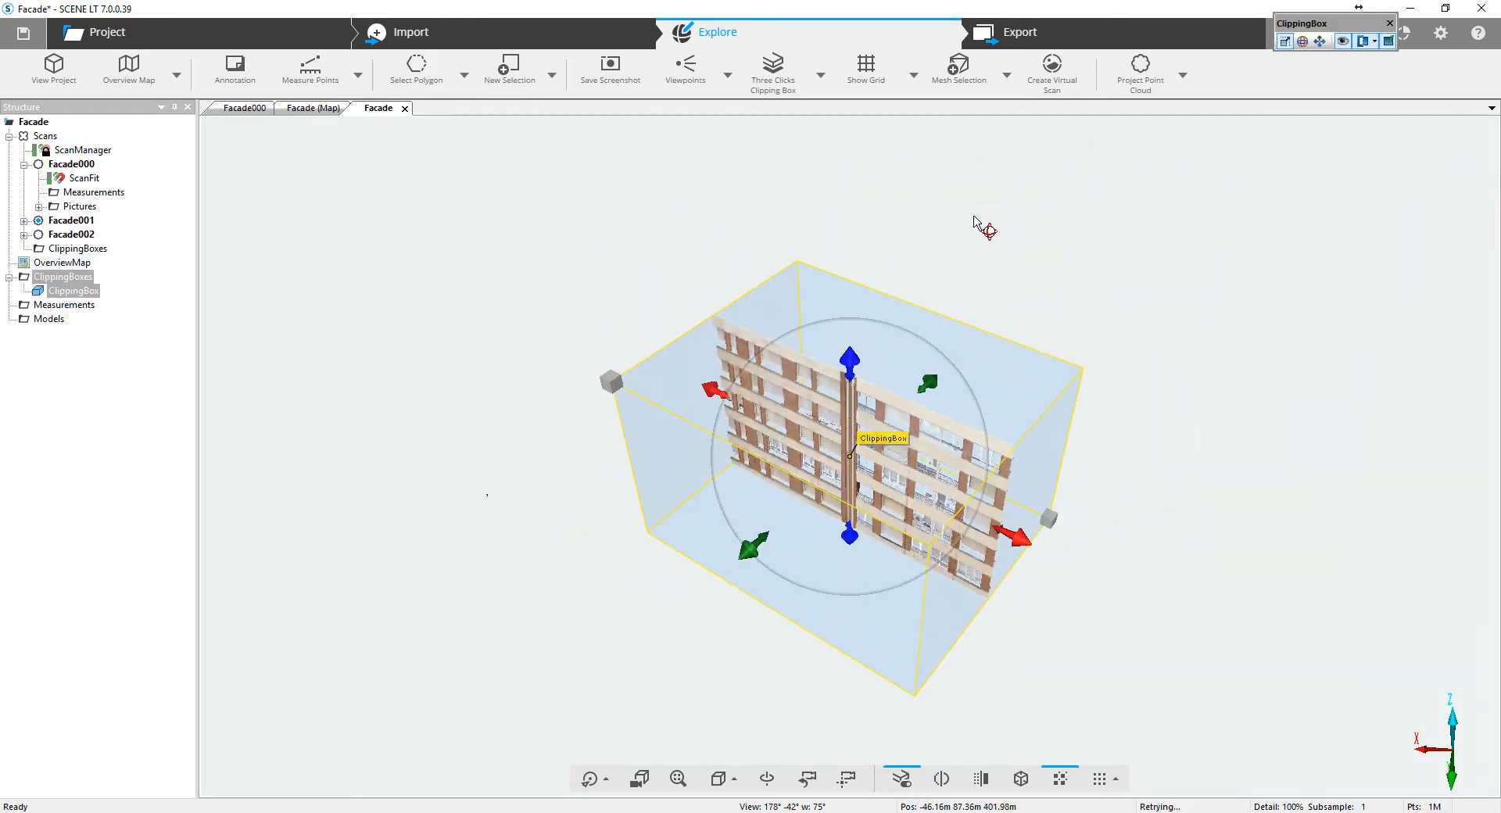
Extend the clipping box downward so it takes in more of the facade's lower part.
left_click(822, 76)
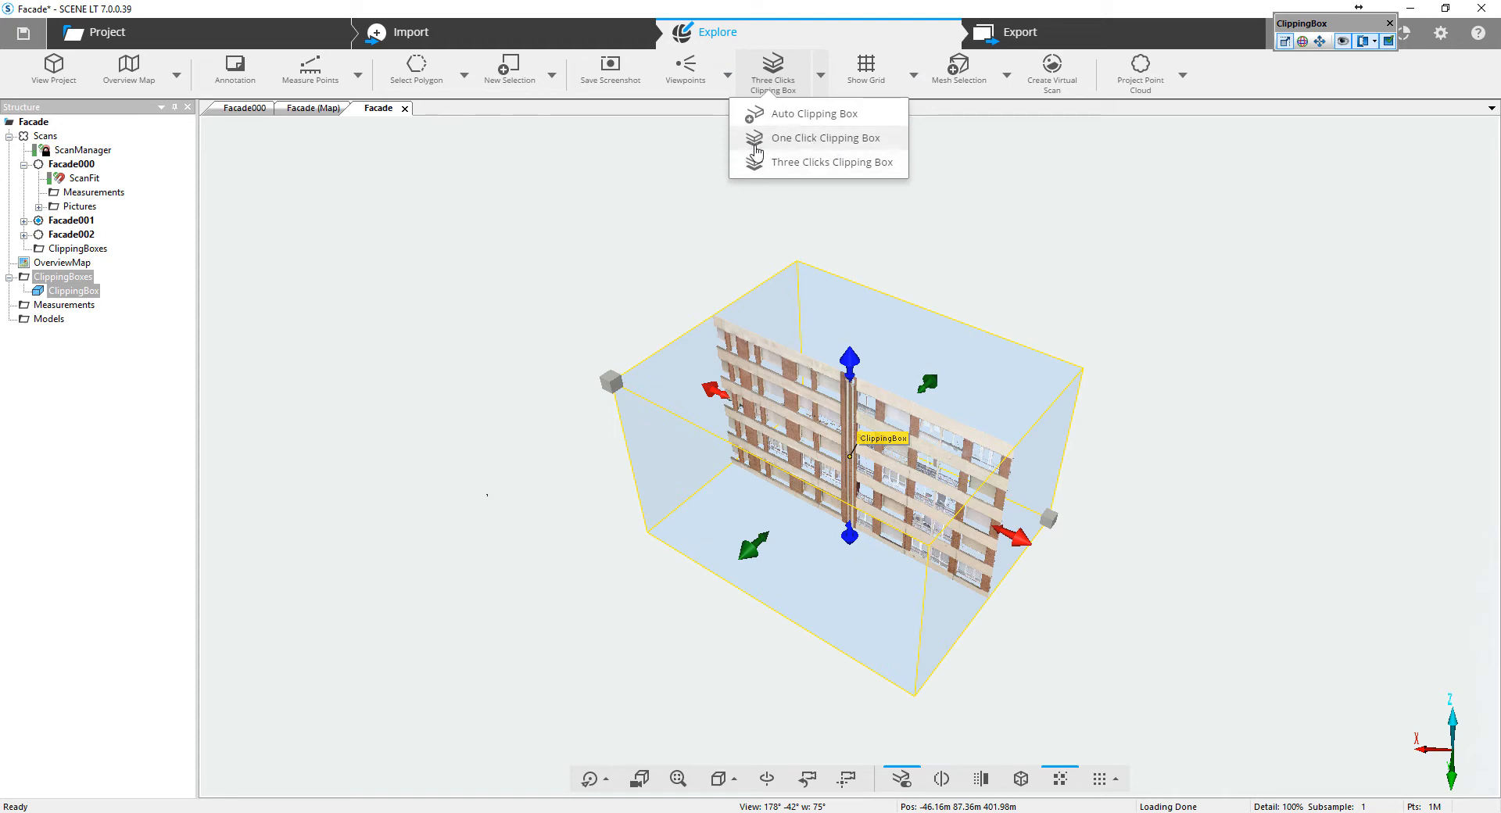
left_click_drag(510, 349, 619, 329)
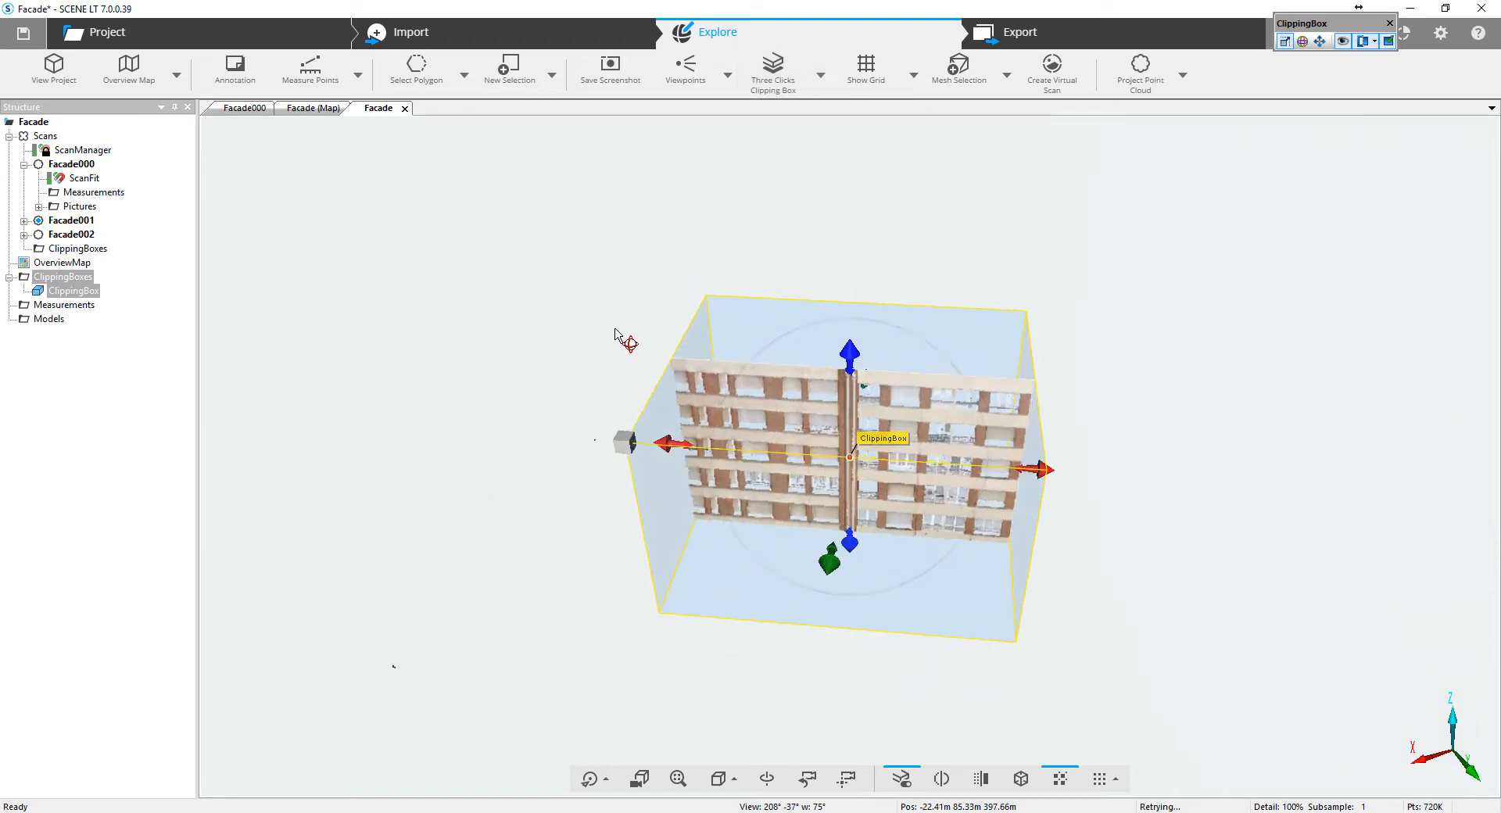
left_click(907, 458)
left_click_drag(1213, 589, 982, 525)
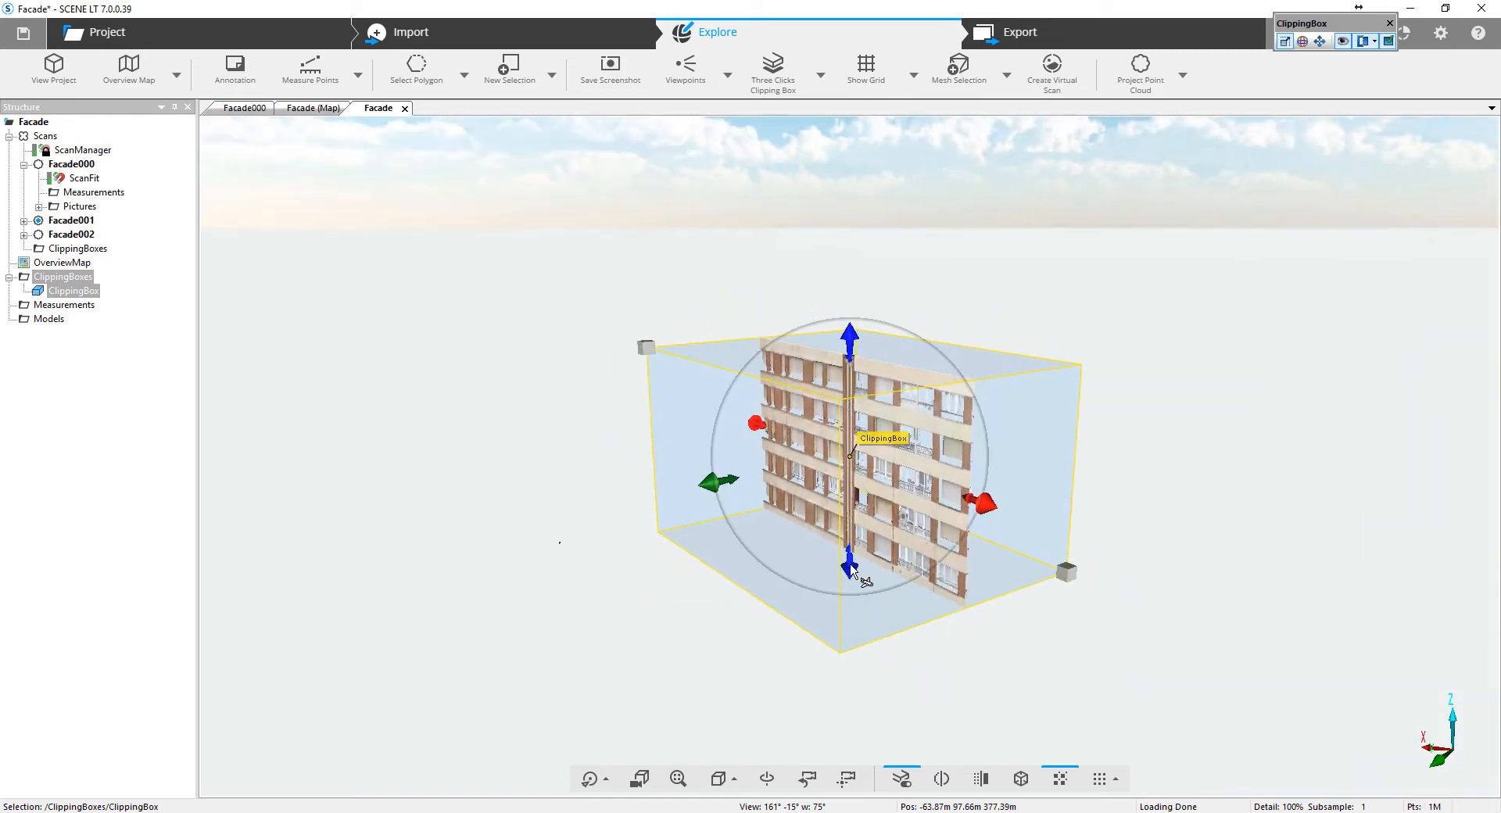
left_click_drag(852, 575, 850, 615)
left_click_drag(989, 525, 1034, 546)
left_click_drag(462, 576, 711, 623)
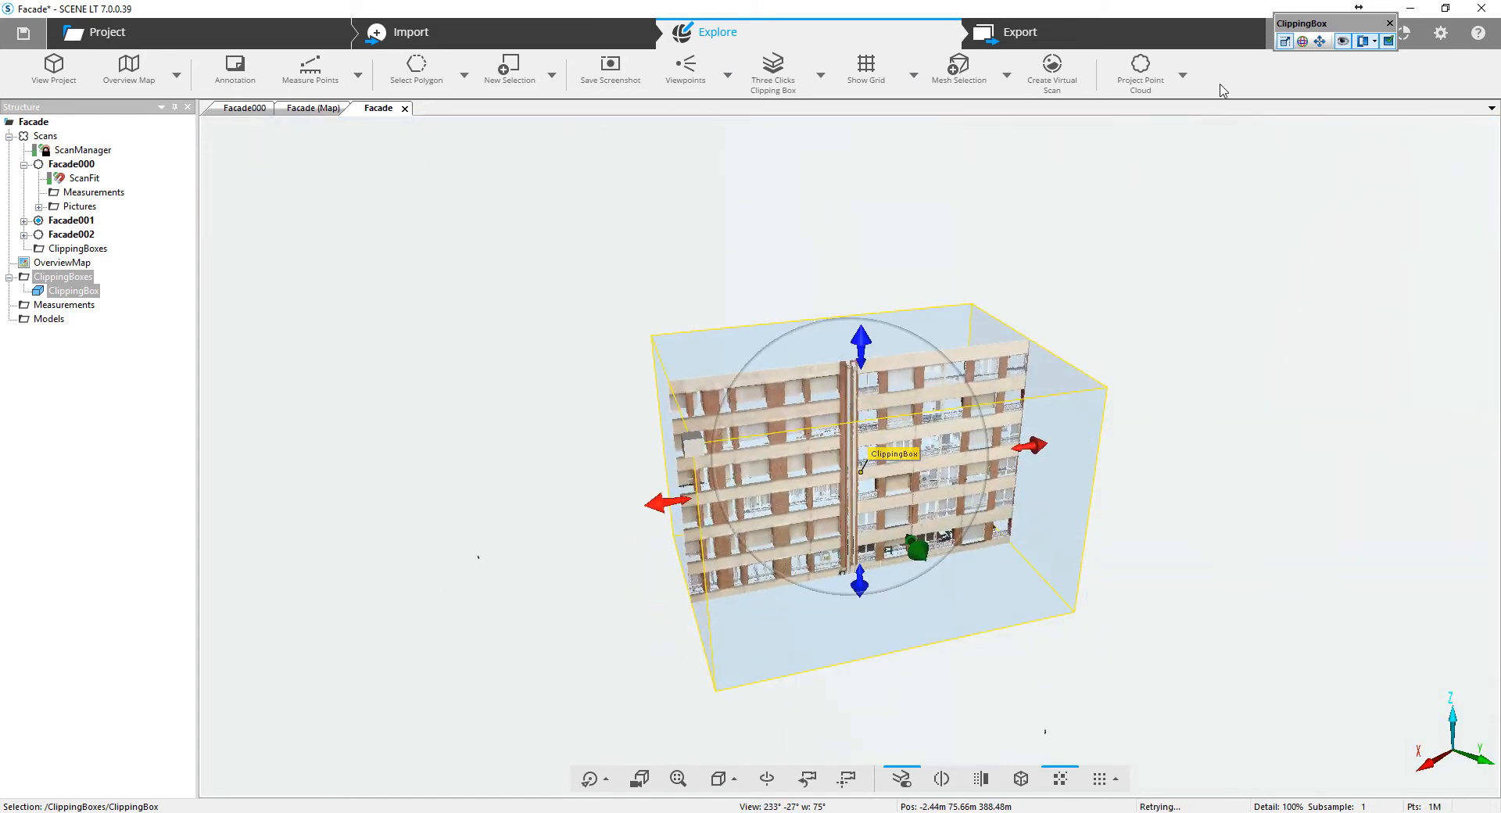
Rotate the clipping box slightly about its vertical axis to align it with the facade.
left_click(1302, 41)
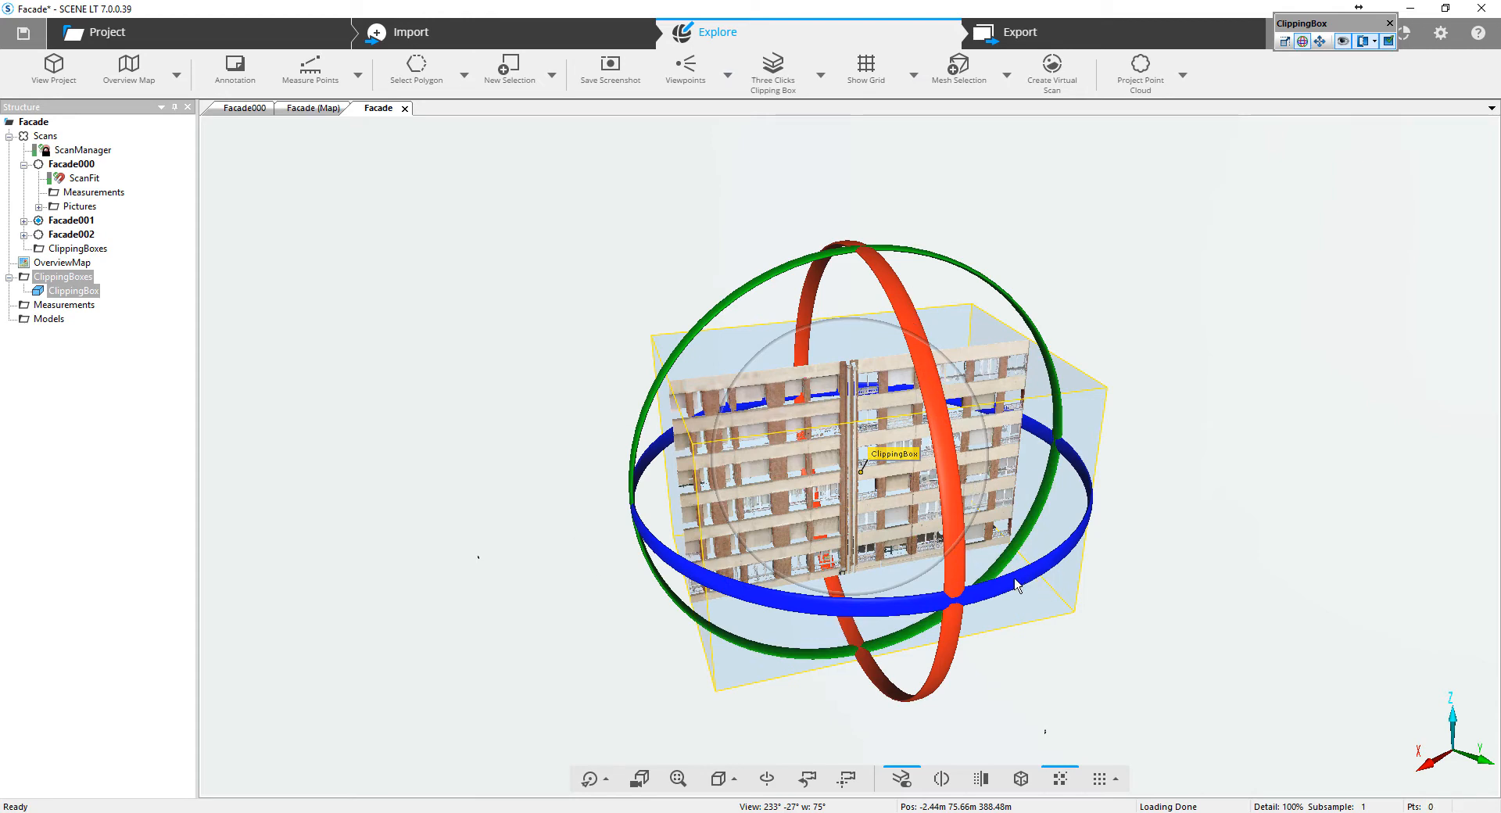
left_click_drag(1015, 585, 1157, 470)
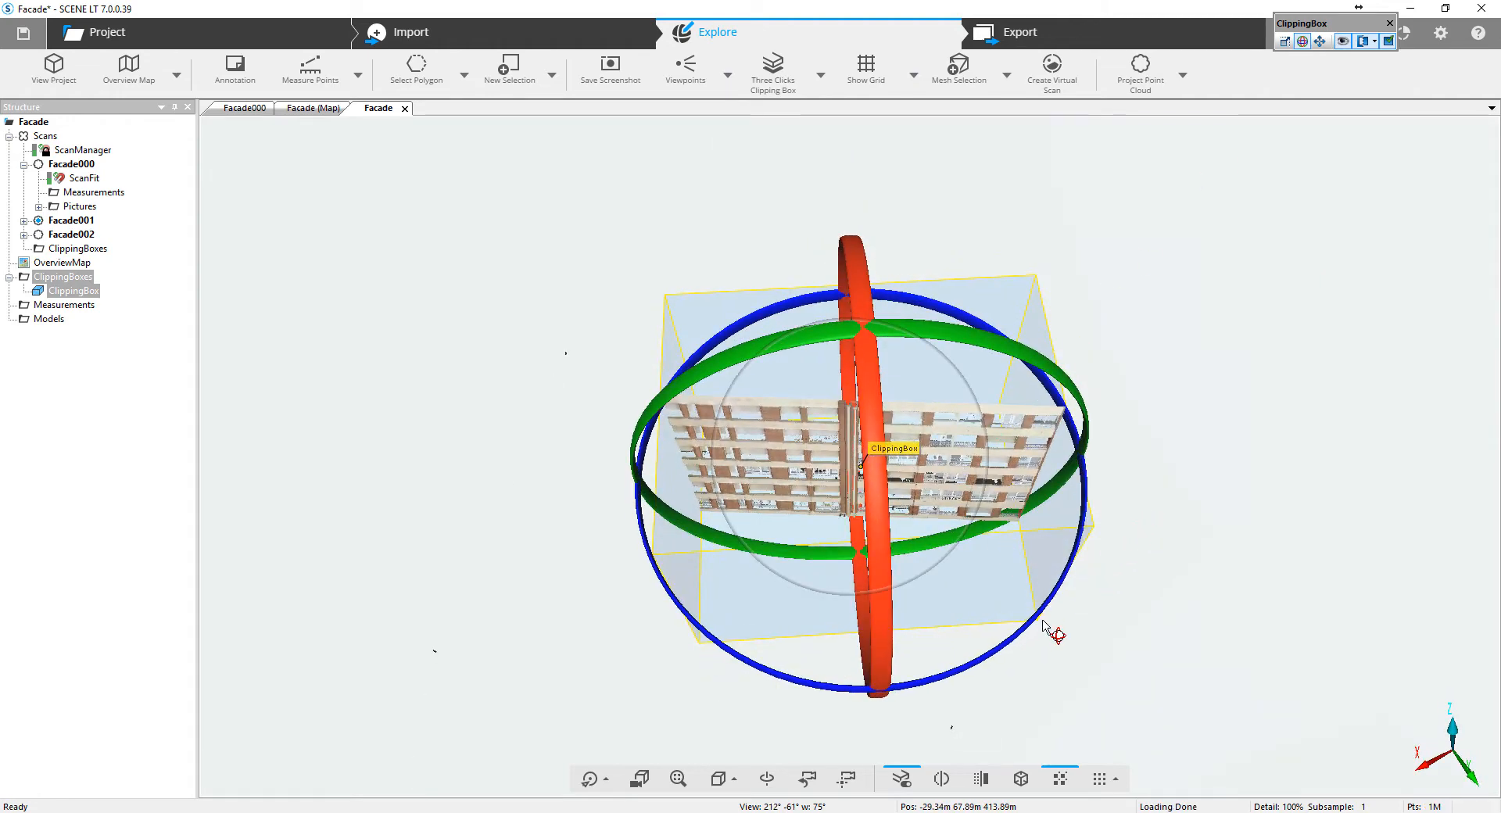
left_click_drag(1025, 626, 994, 635)
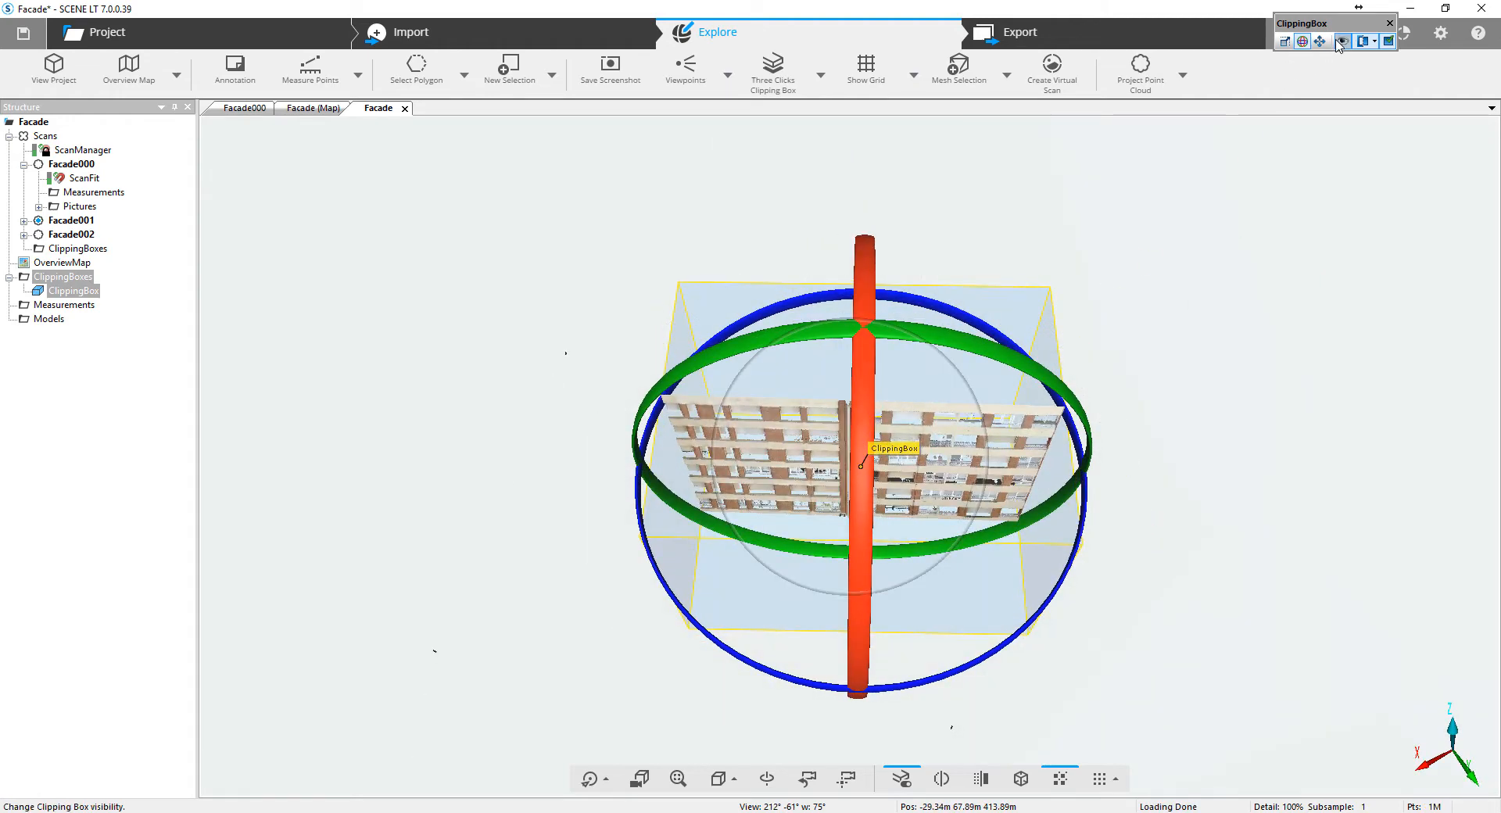
Move the whole clipping box along the facade towards the brick wall strip so the strip is included.
left_click(1321, 43)
left_click_drag(861, 397, 805, 416)
left_click_drag(1140, 547, 1150, 517)
left_click(1159, 545)
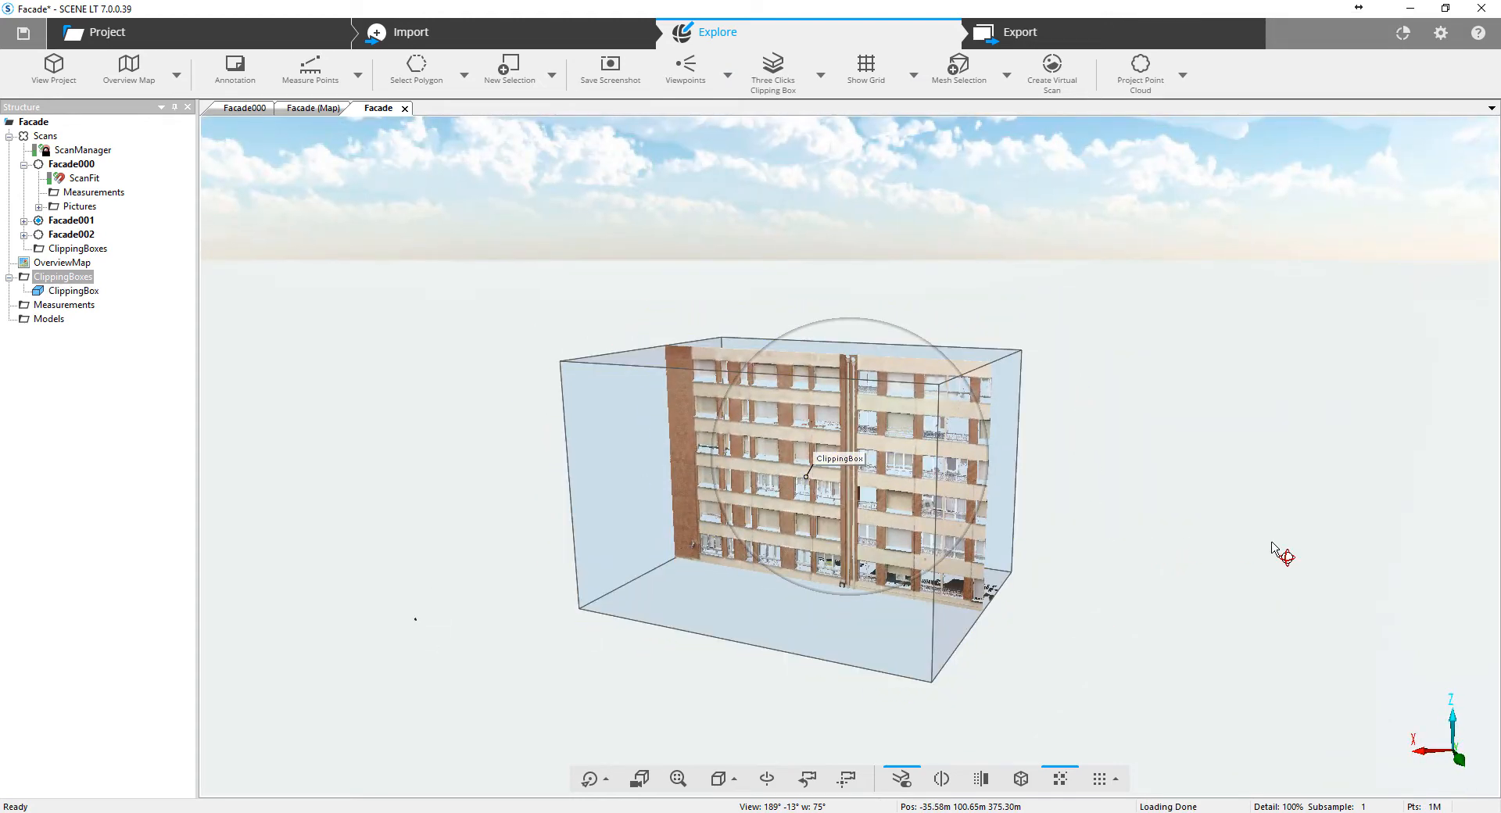
left_click_drag(1272, 545, 1164, 530)
Reduce the depth of the clipping box so it encloses the facade closely.
left_click(994, 450)
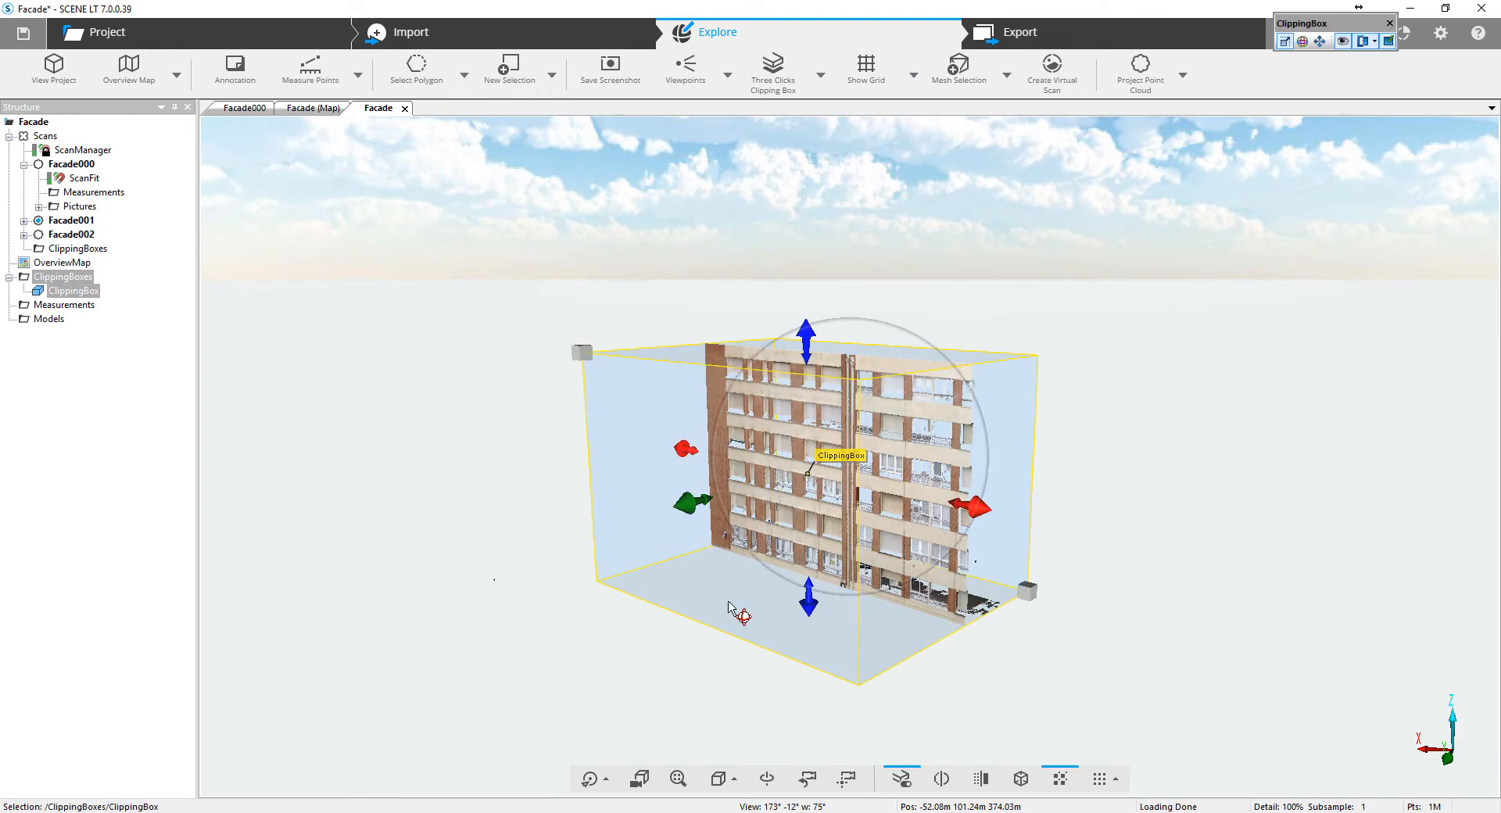
left_click_drag(699, 506, 750, 627)
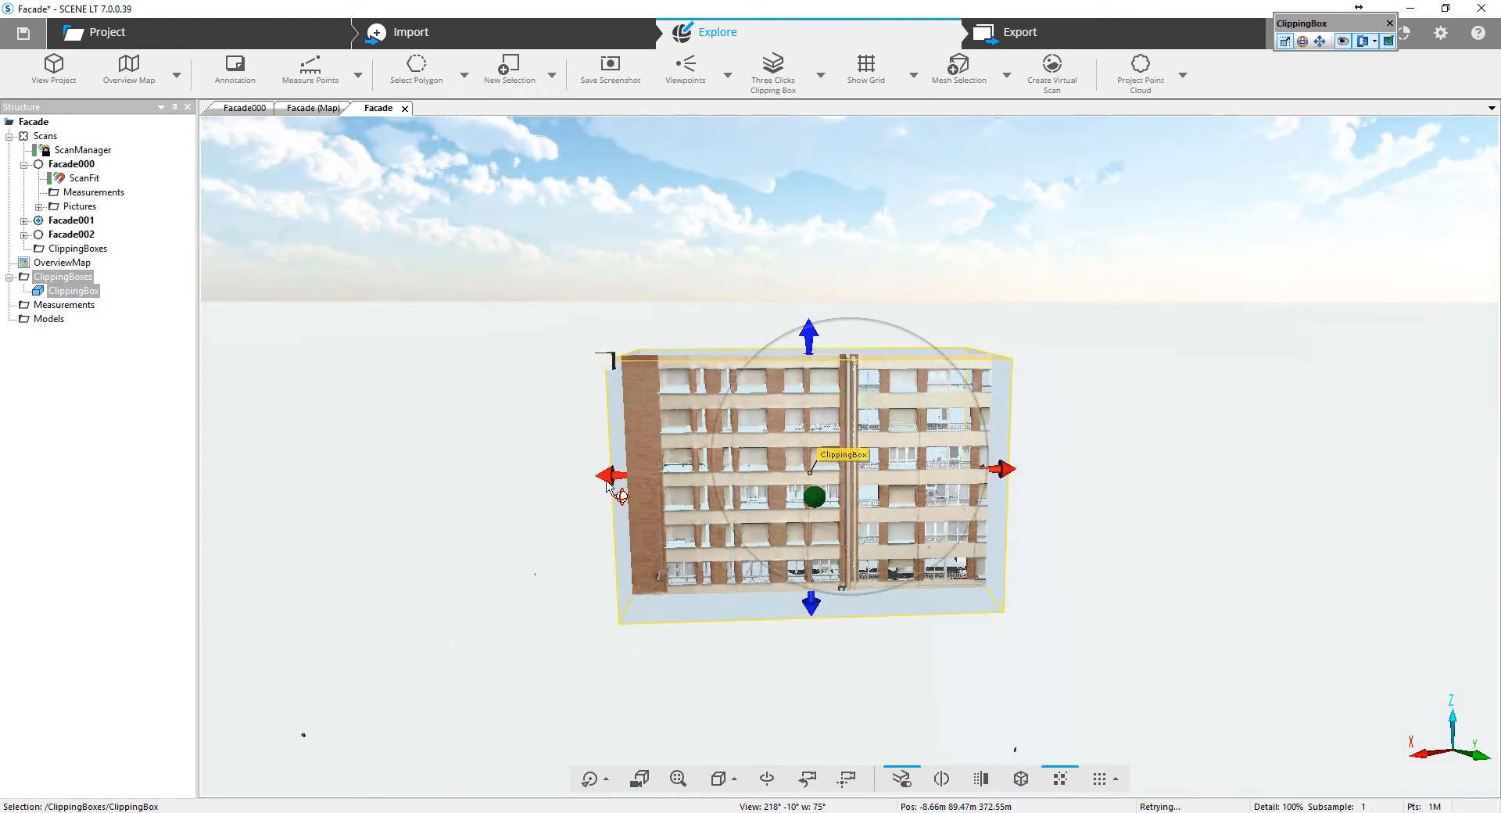
left_click_drag(610, 481, 917, 688)
left_click_drag(738, 531, 836, 505)
left_click_drag(936, 524, 985, 597)
Examine the file formats for exporting the 3D selection of the active clipping box, and close the dialog without exporting.
right_click(955, 549)
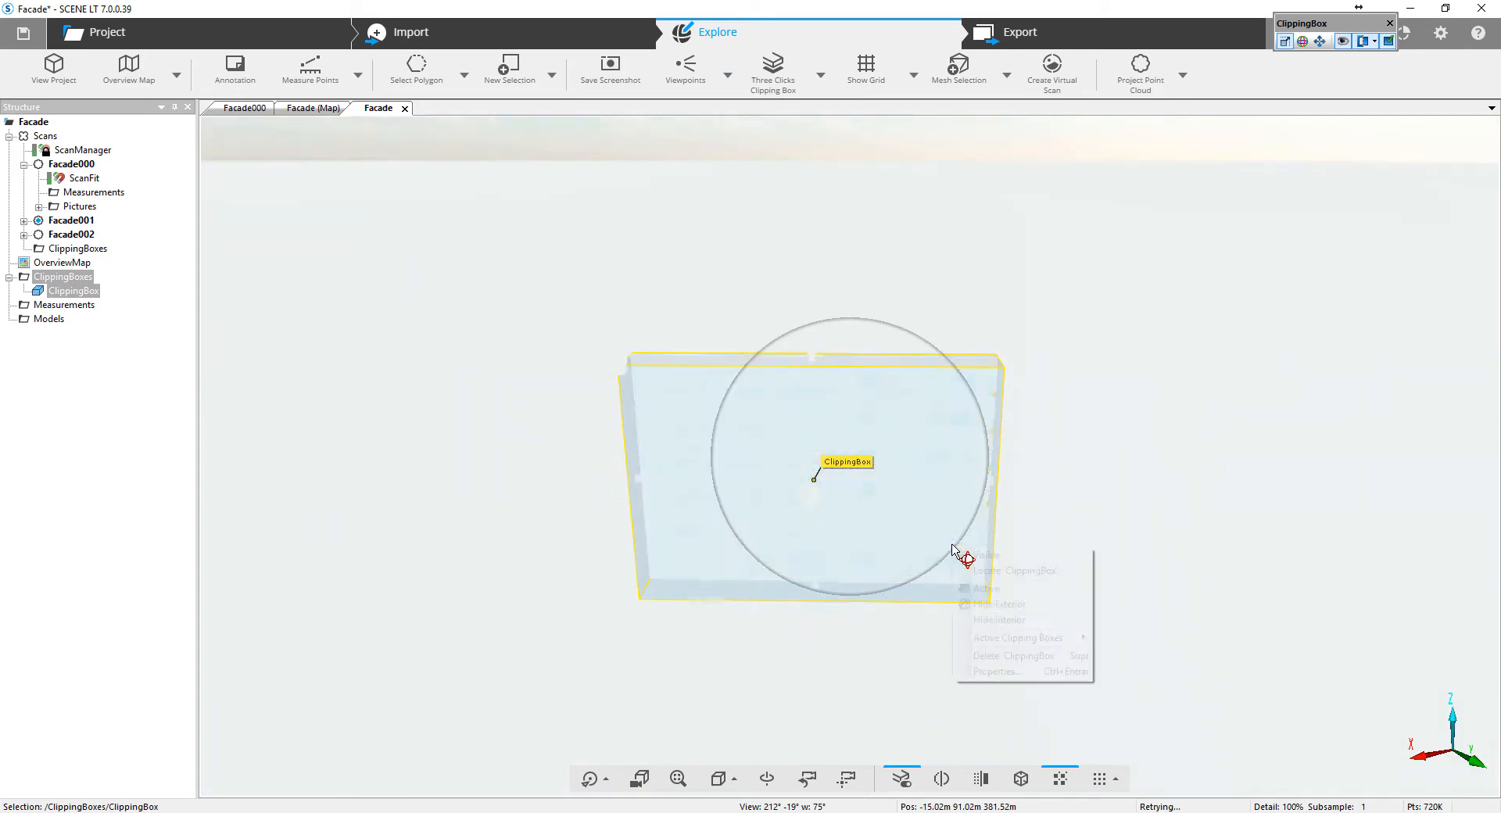
mouse_move(1063, 642)
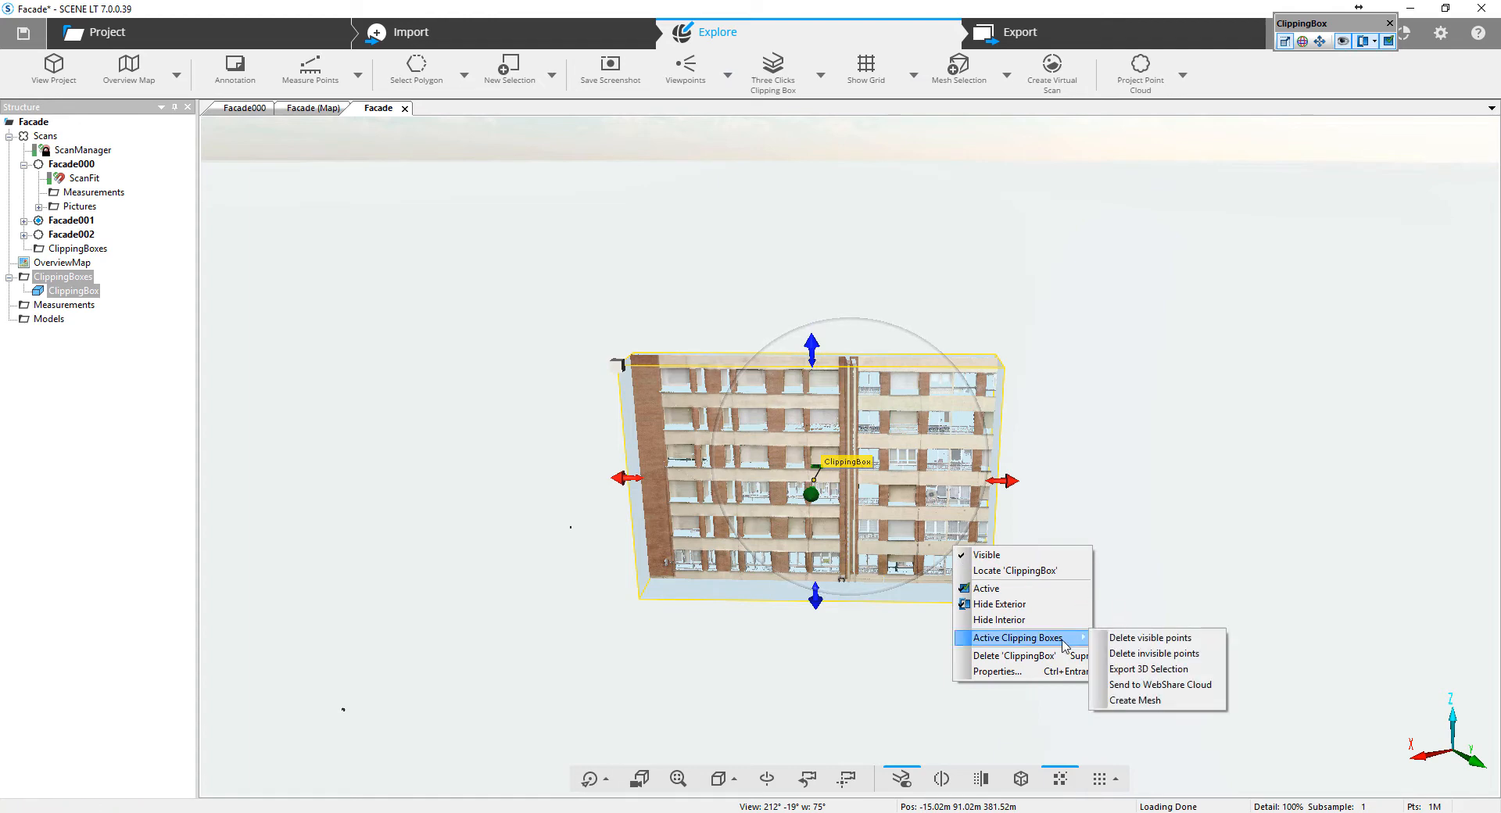
left_click(1208, 669)
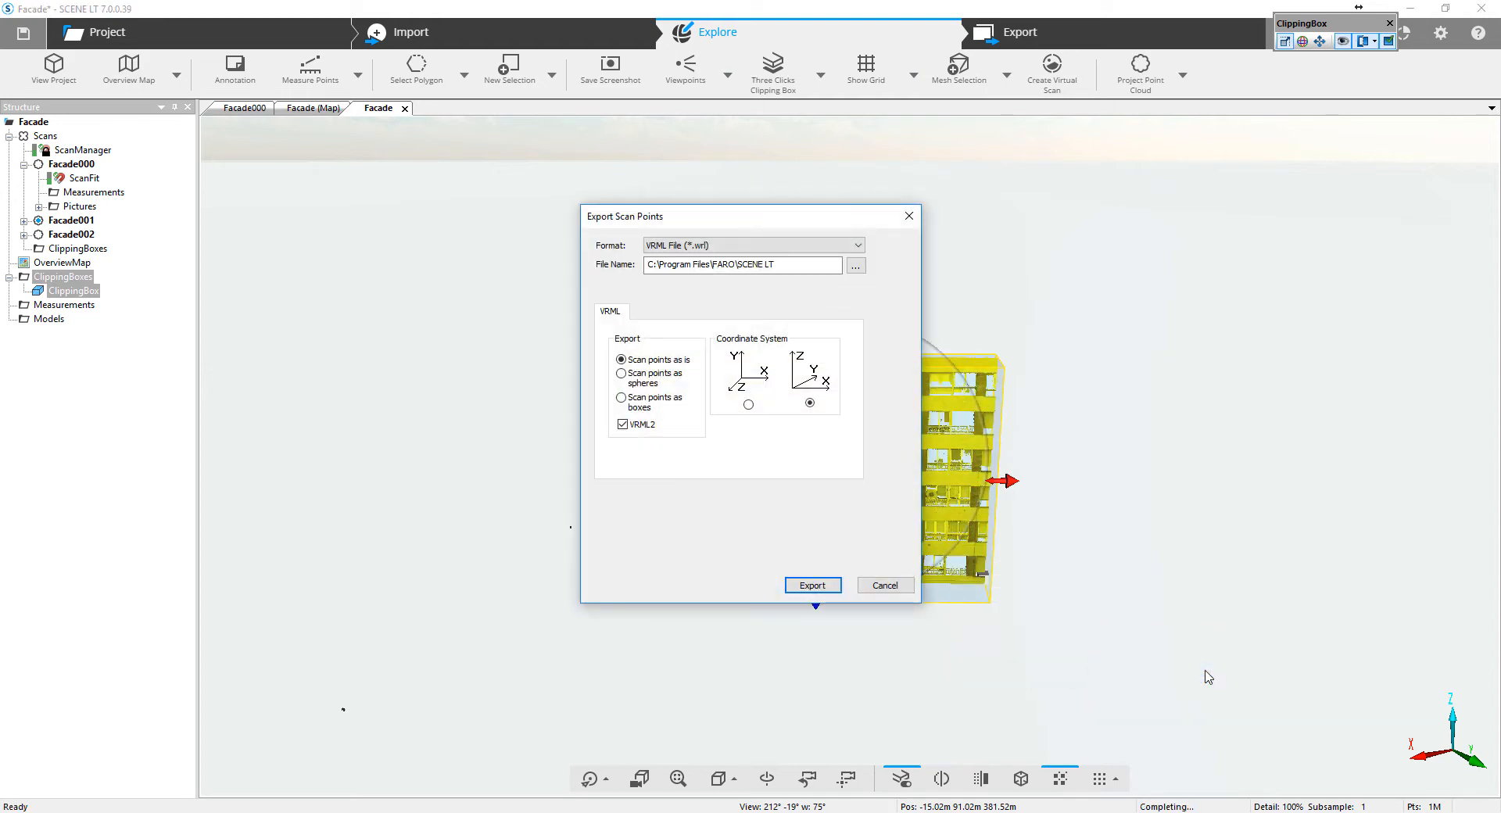
left_click_drag(758, 222, 503, 193)
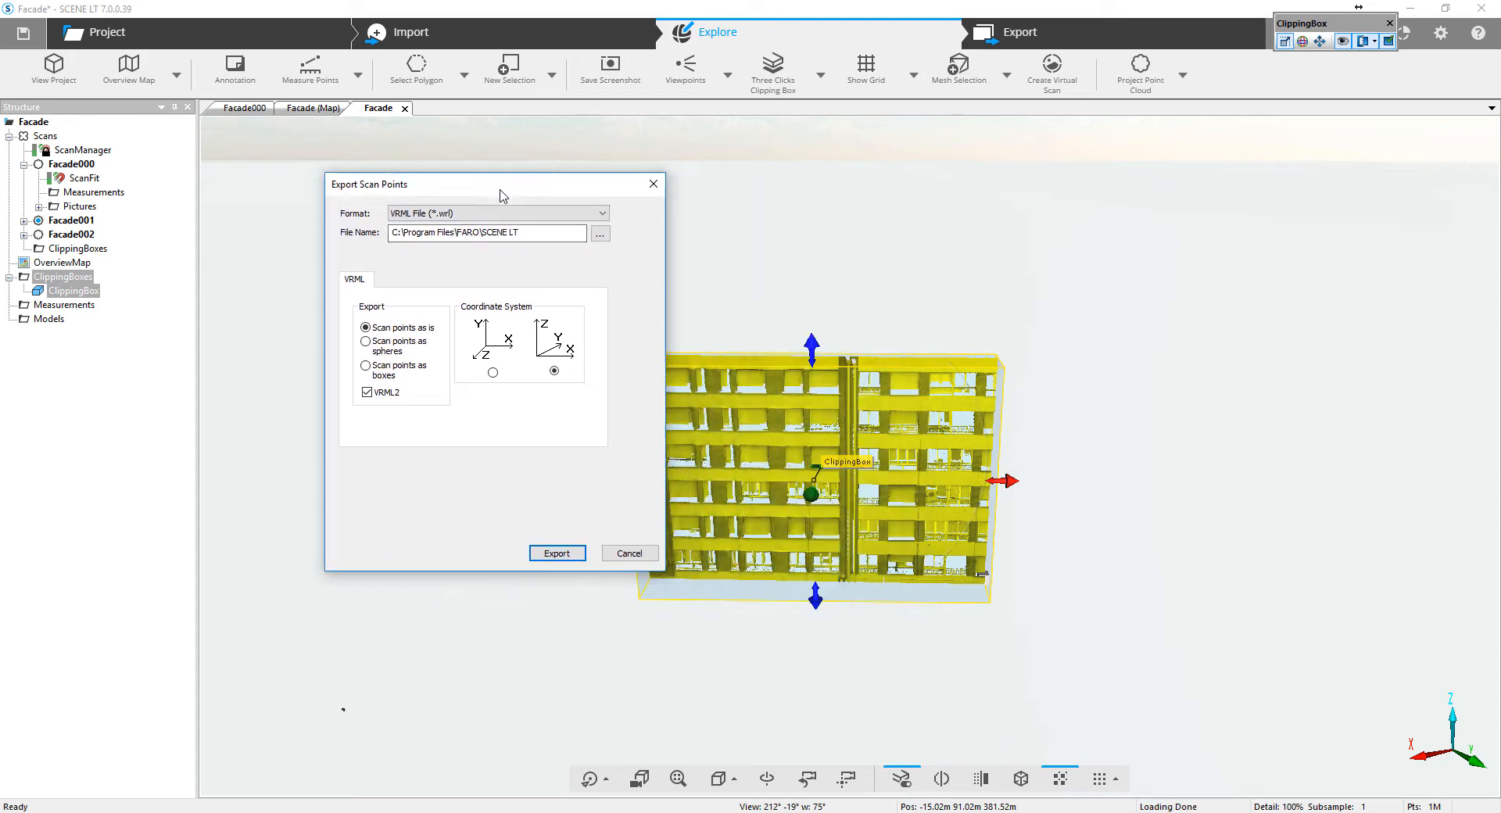
left_click(522, 215)
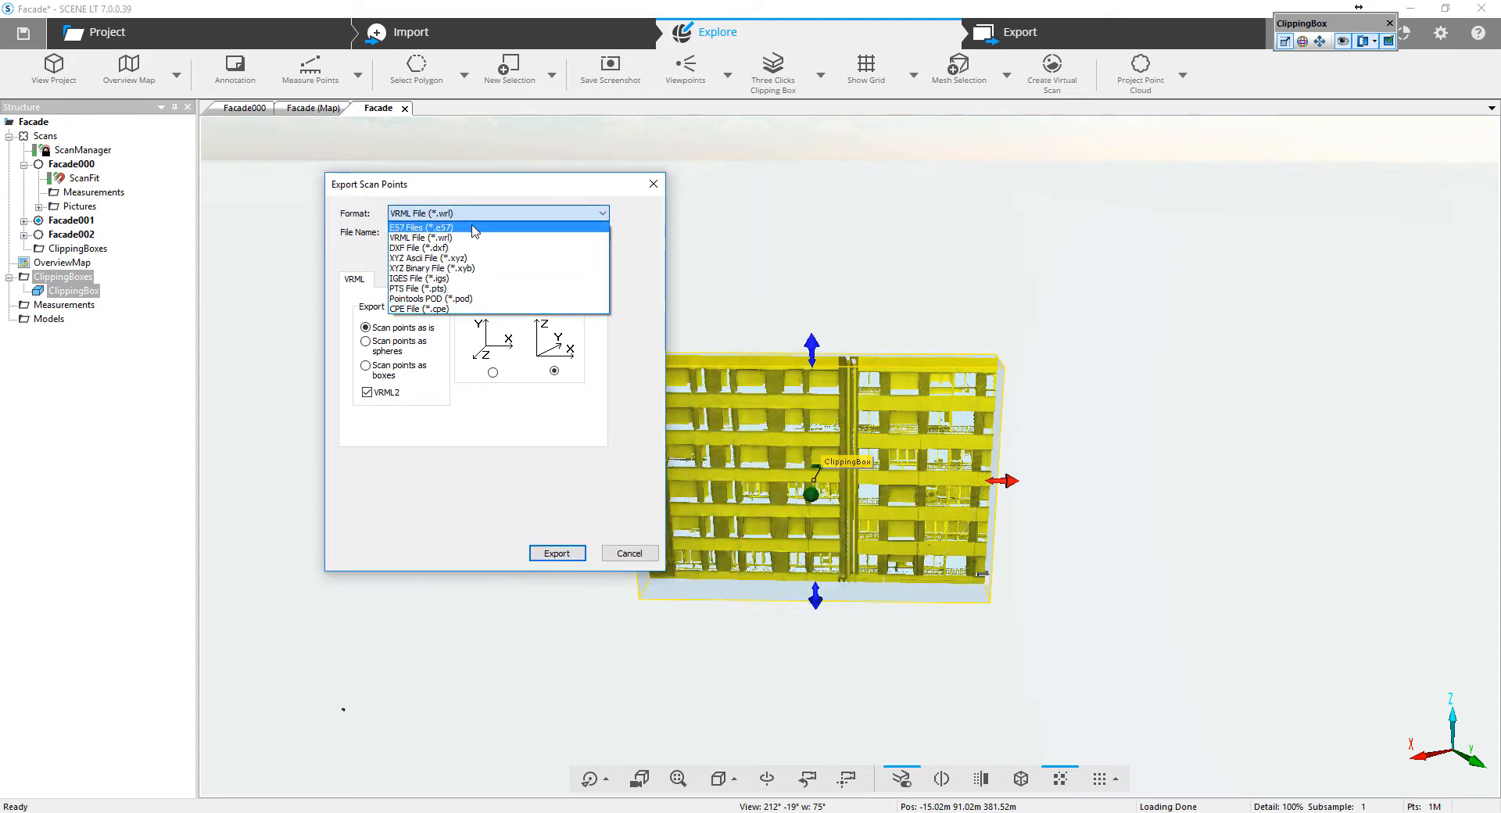
left_click(648, 188)
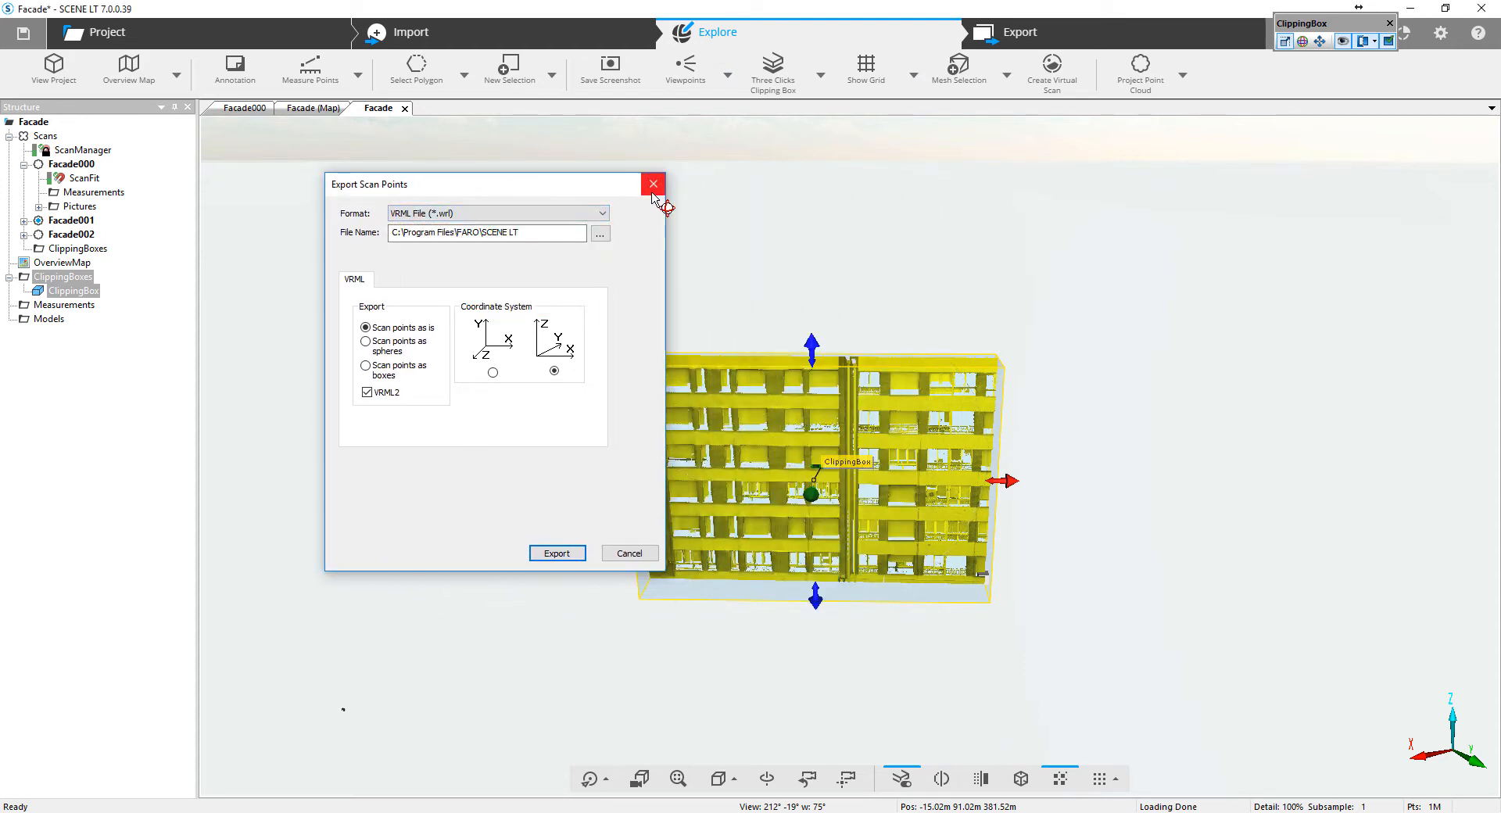
left_click(654, 186)
Shrink the clipping box in width and height to a small lower section of the facade beside the brick wall strip.
left_click(1120, 297)
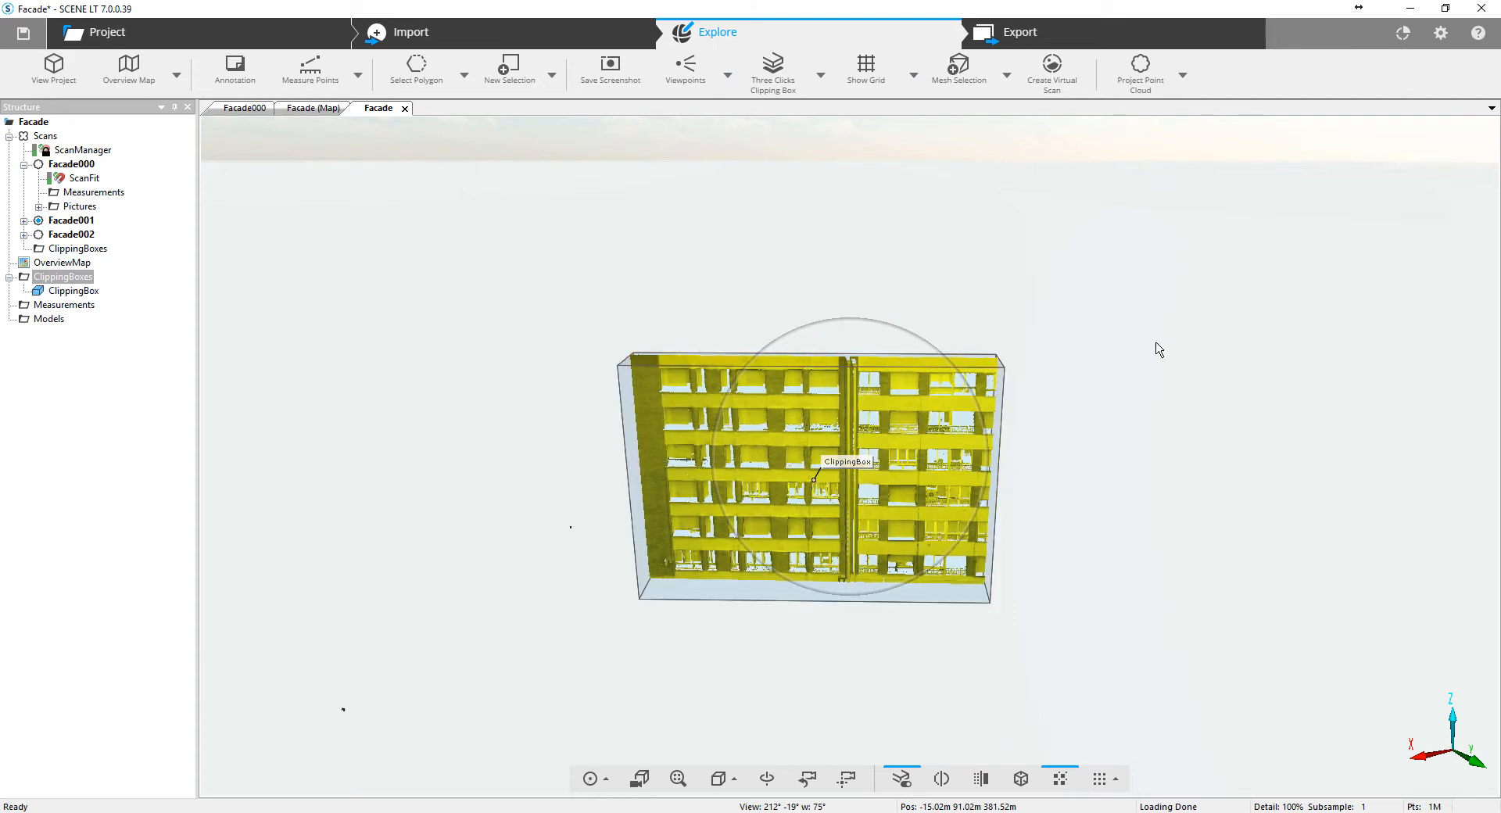
left_click_drag(1162, 489, 1122, 467)
left_click(1004, 519)
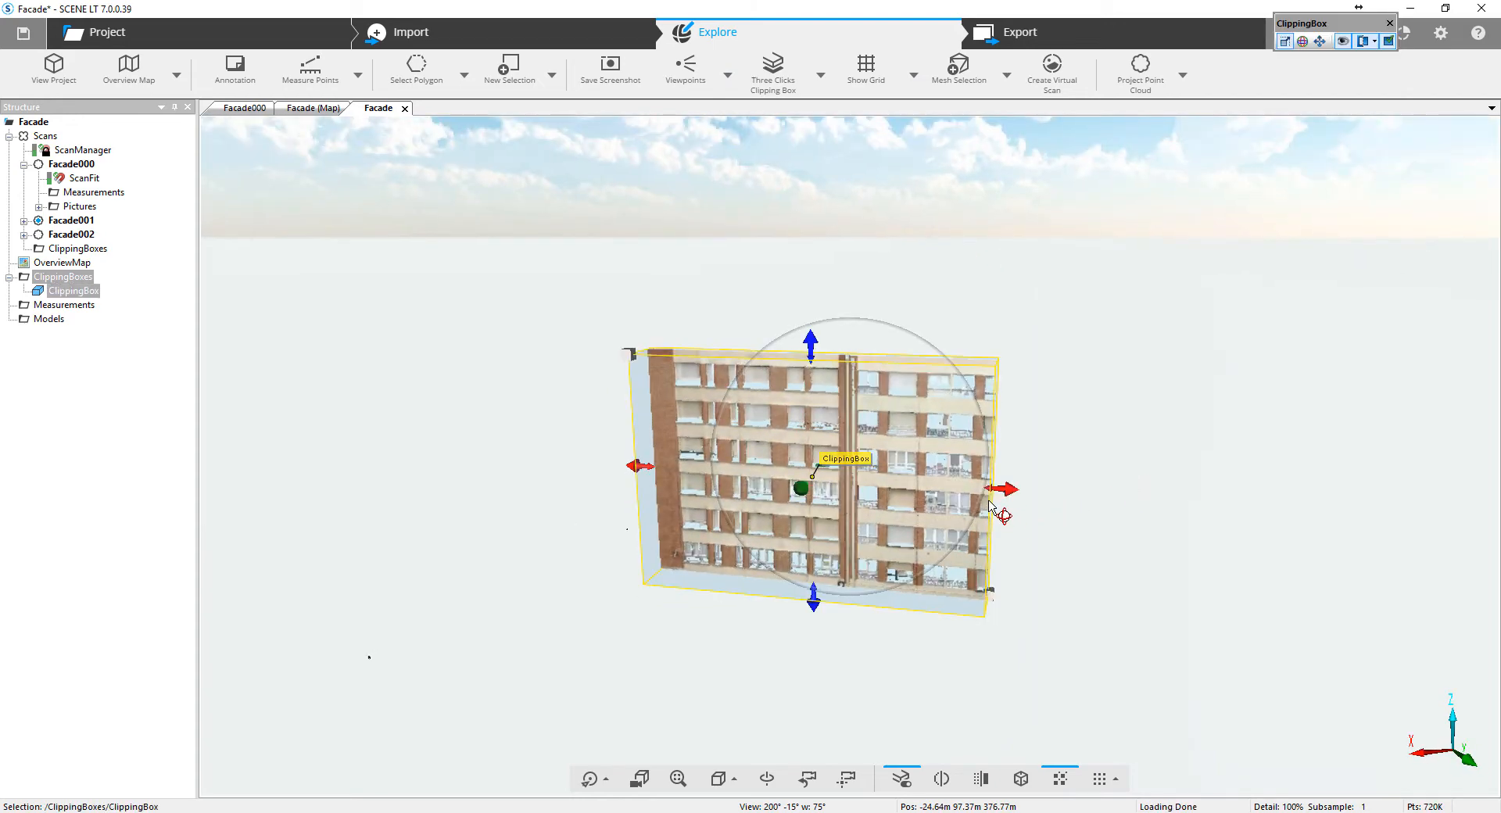
left_click_drag(1012, 498, 750, 473)
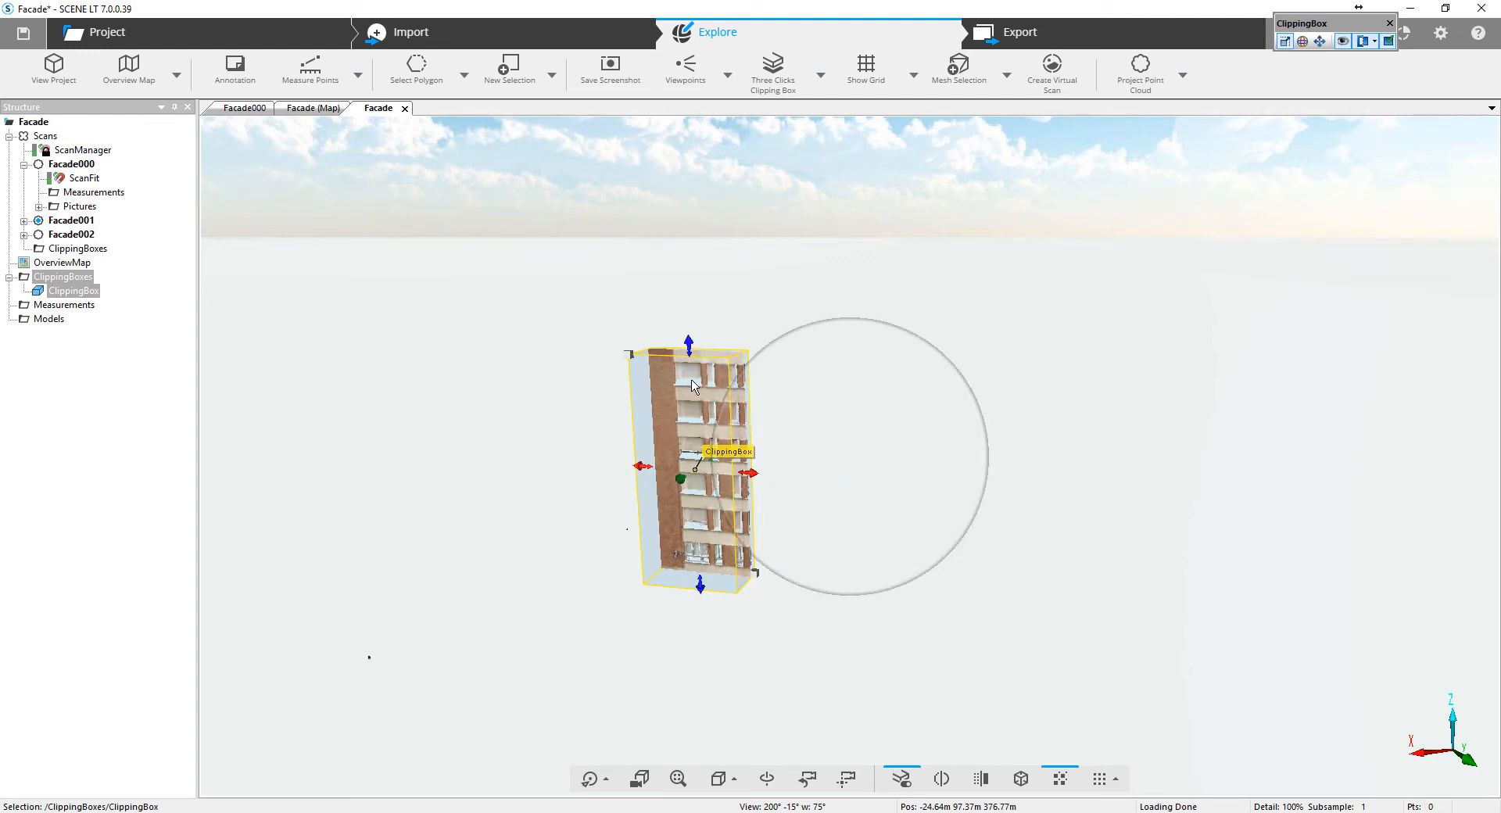
left_click_drag(692, 384, 704, 512)
Mesh the clipping box as Facade_Mesh, Non-Watertight 33, maximum 2500000 triangles, optimizing geometry and colors, and inspect the mesh up close.
left_click(1005, 77)
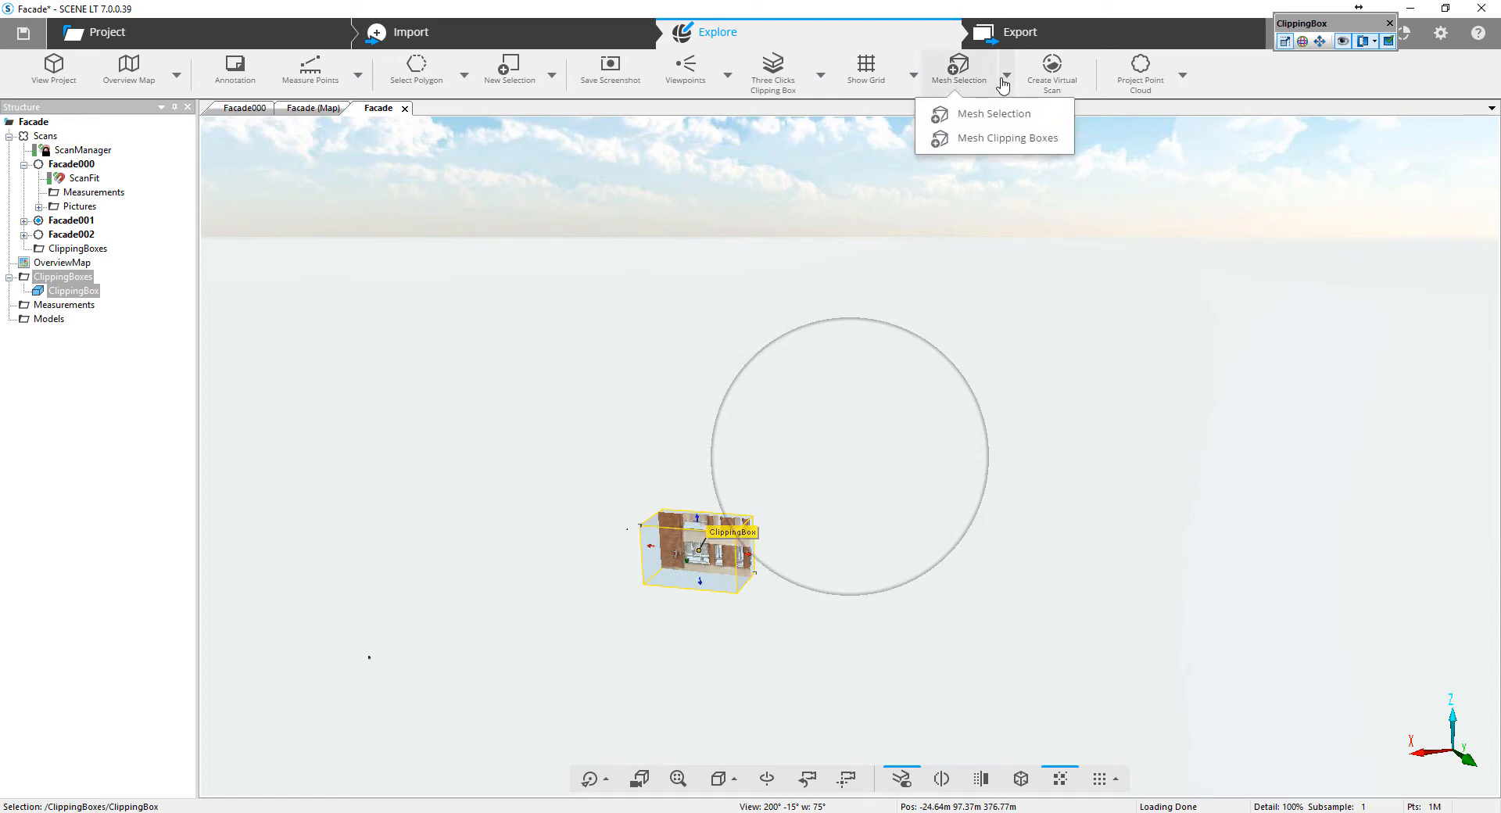
left_click(1004, 139)
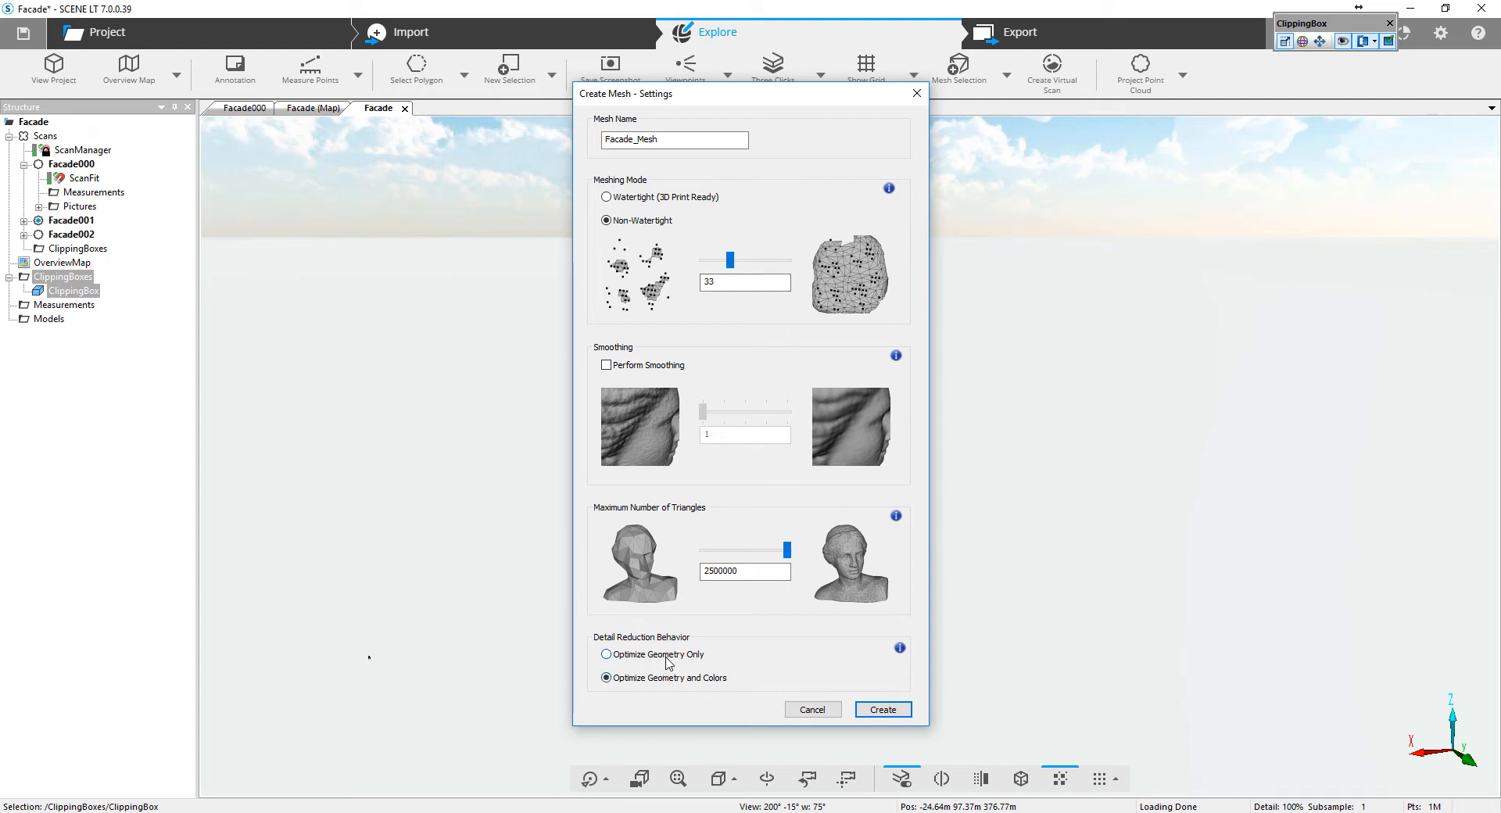
left_click(883, 710)
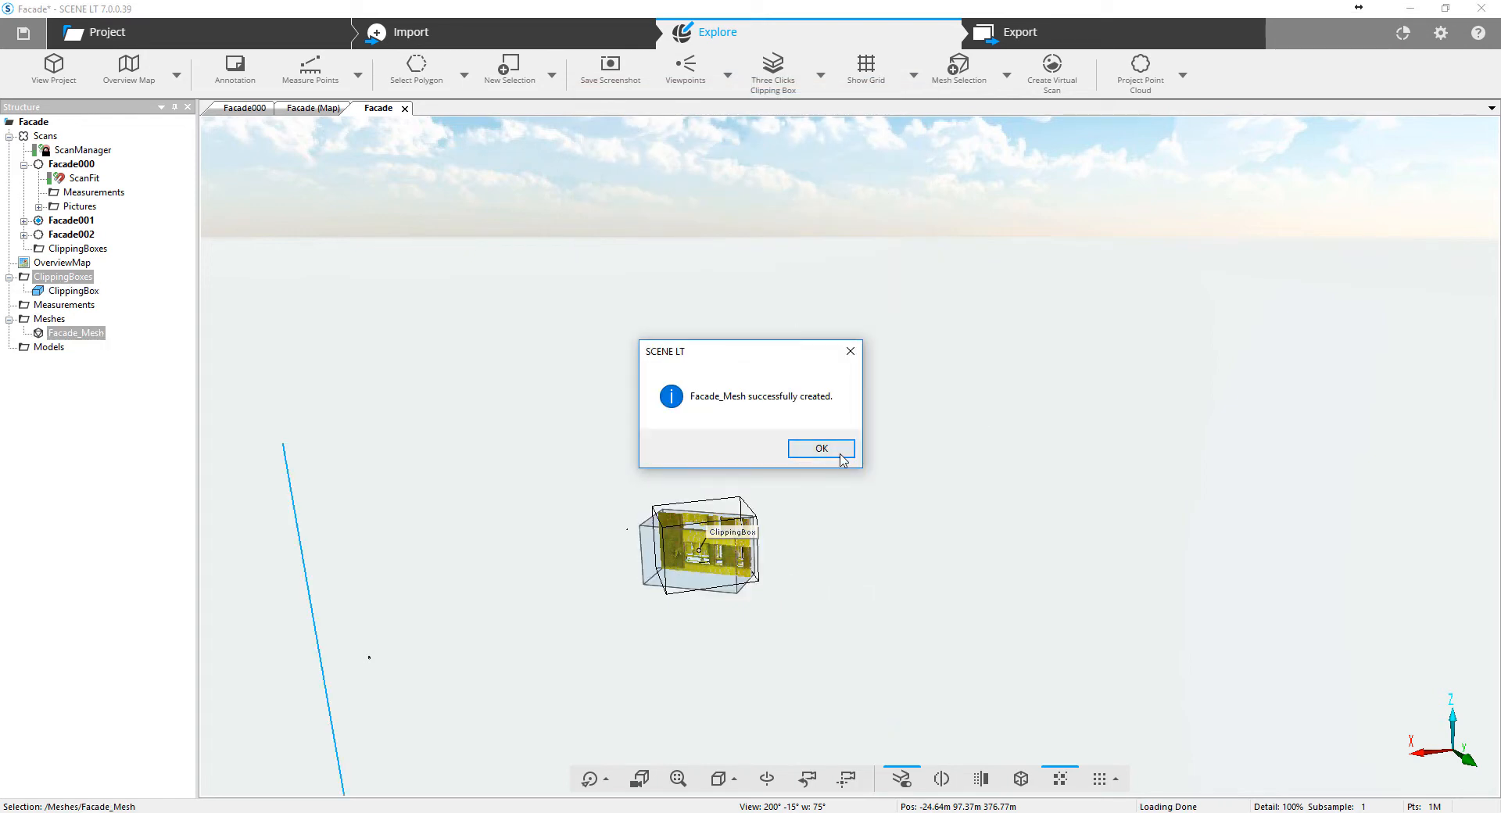
left_click(821, 448)
left_click_drag(770, 541, 826, 485)
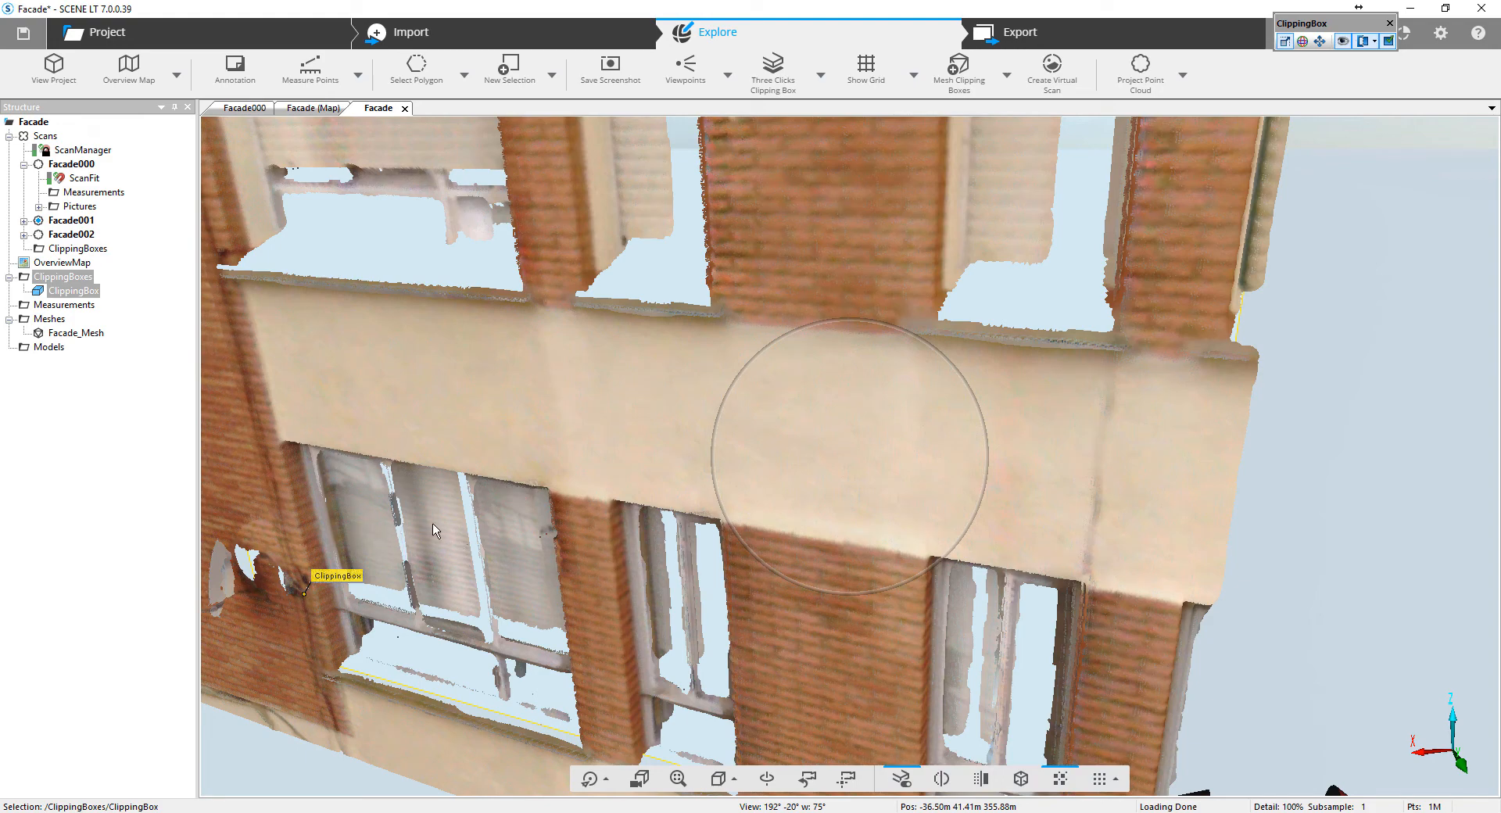
left_click_drag(405, 473, 692, 250)
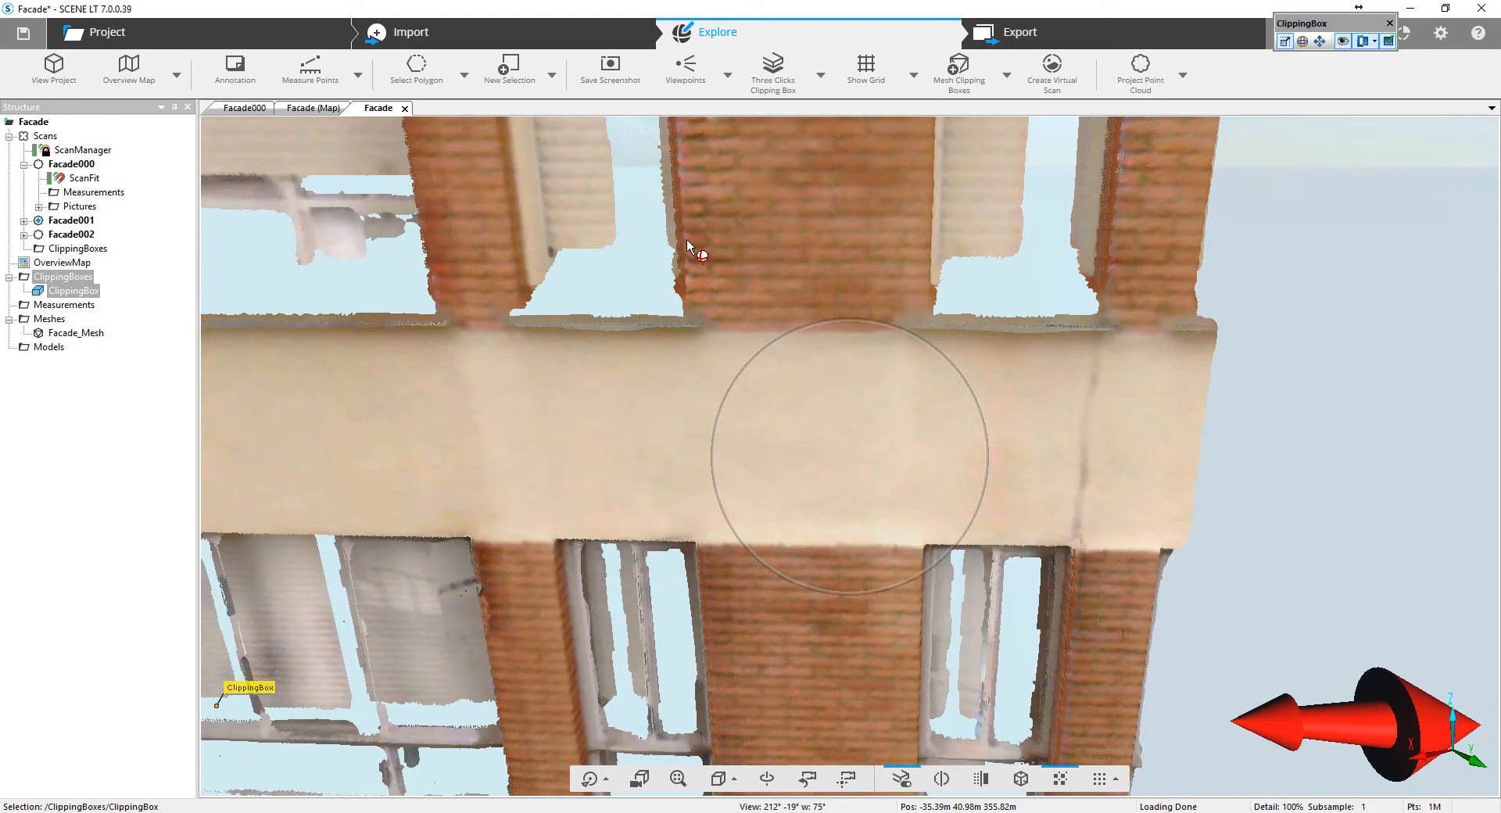
Open Facade_Mesh in its own 3D view and inspect it from different angles.
left_click(86, 333)
right_click(93, 336)
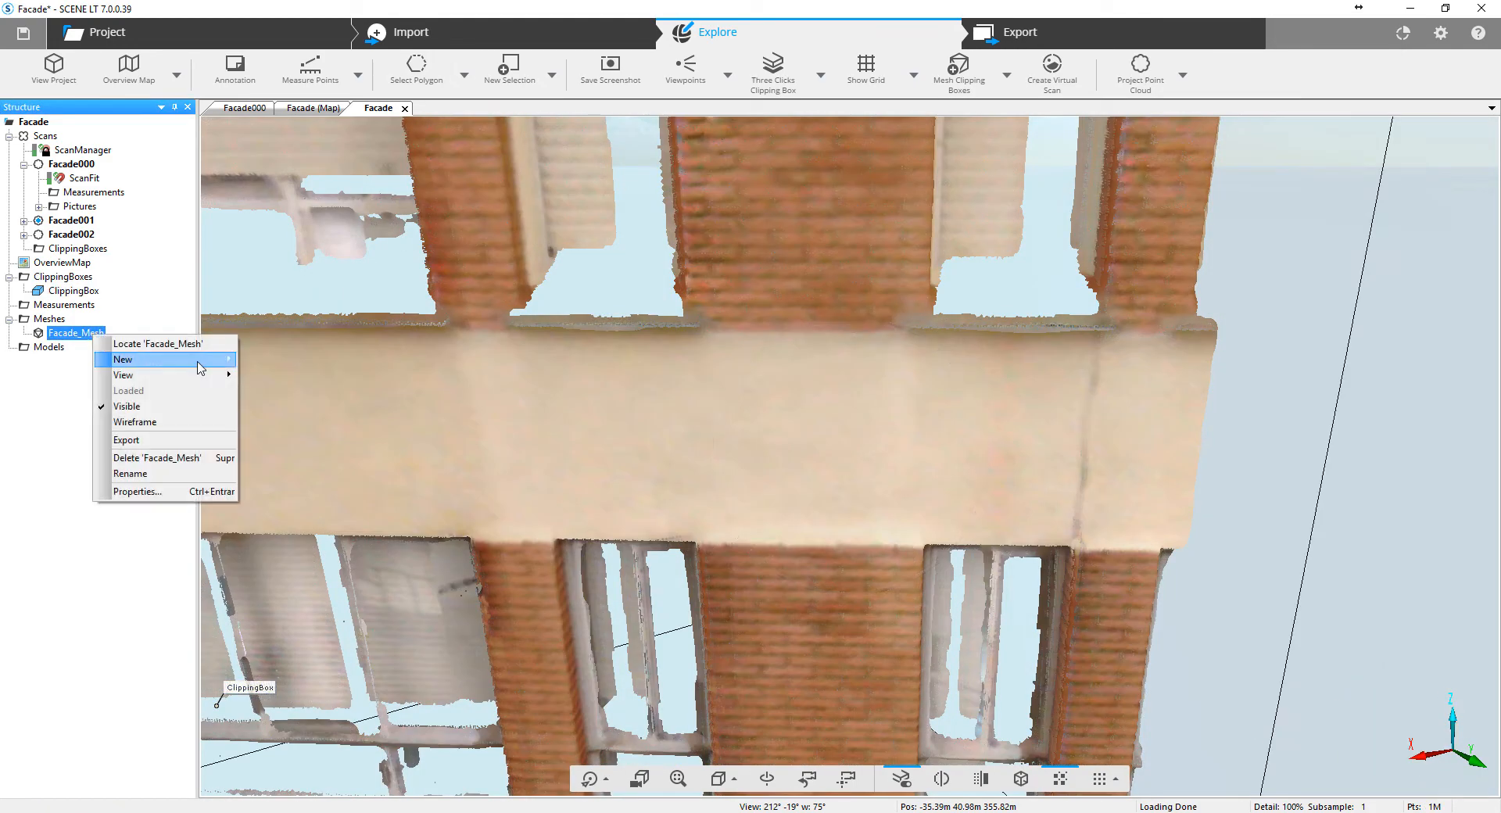
mouse_move(201, 368)
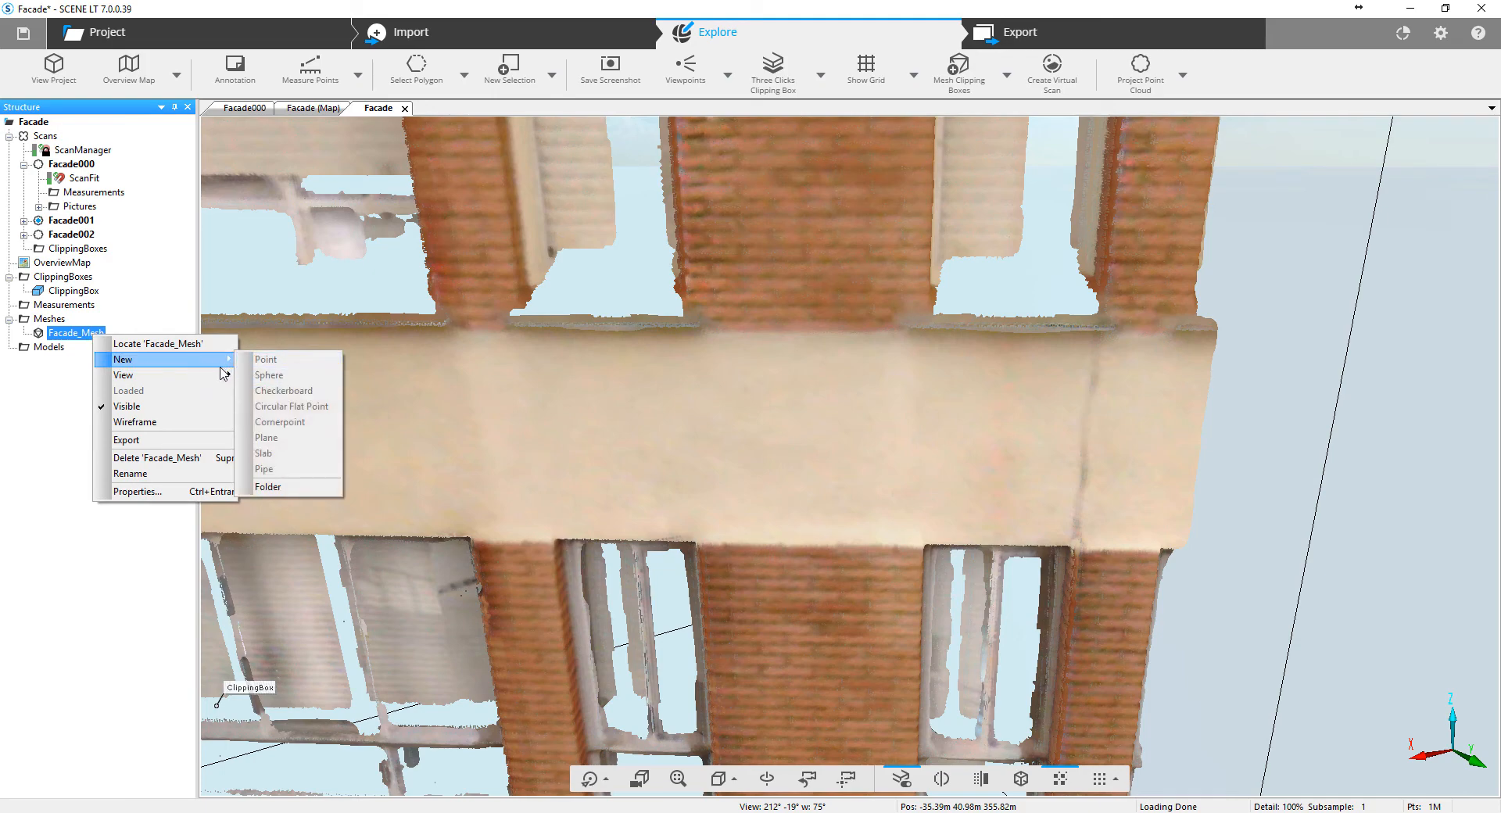
left_click(291, 382)
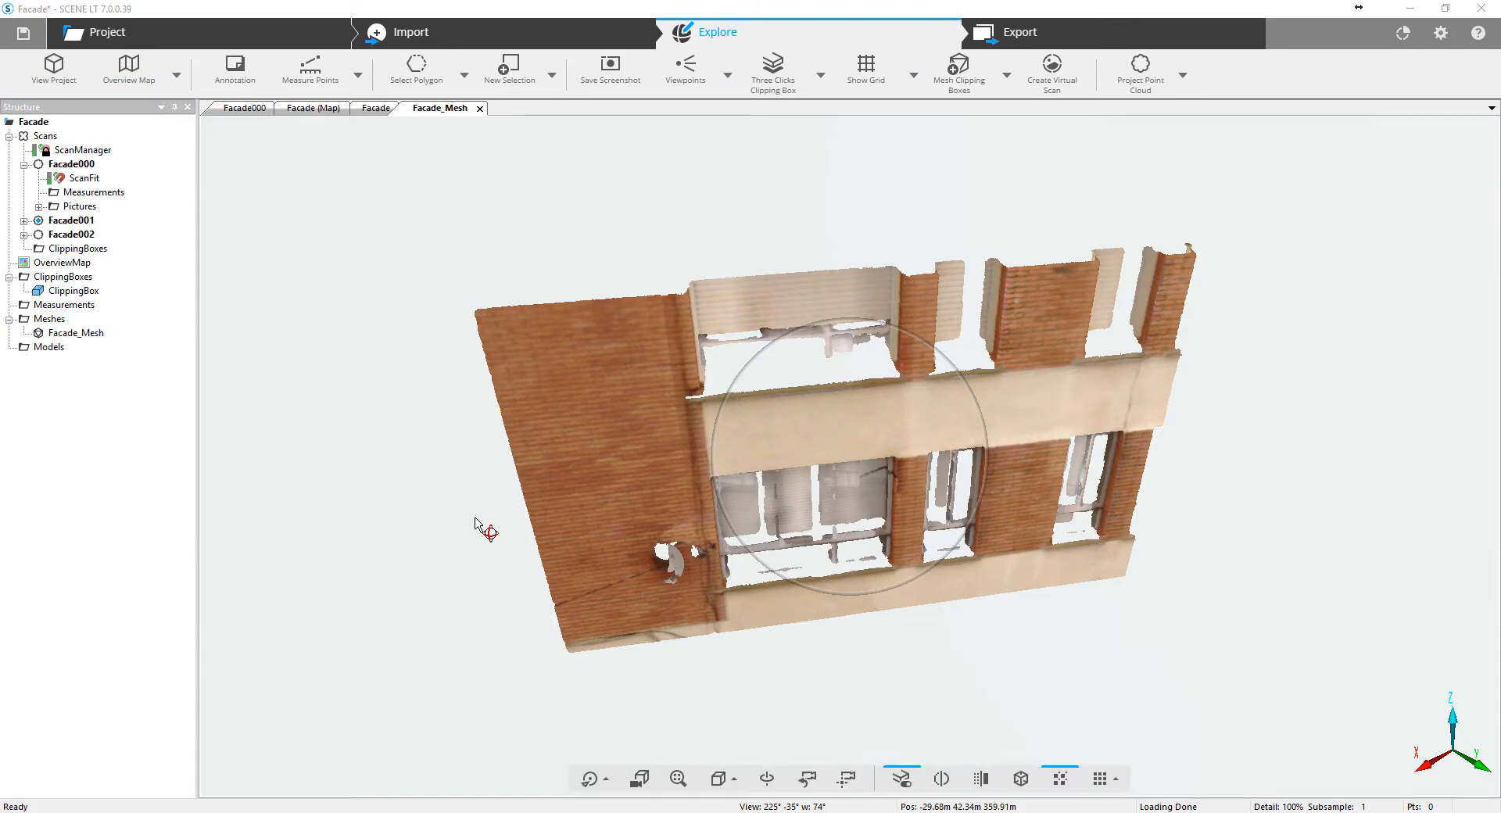
left_click_drag(485, 525, 1180, 637)
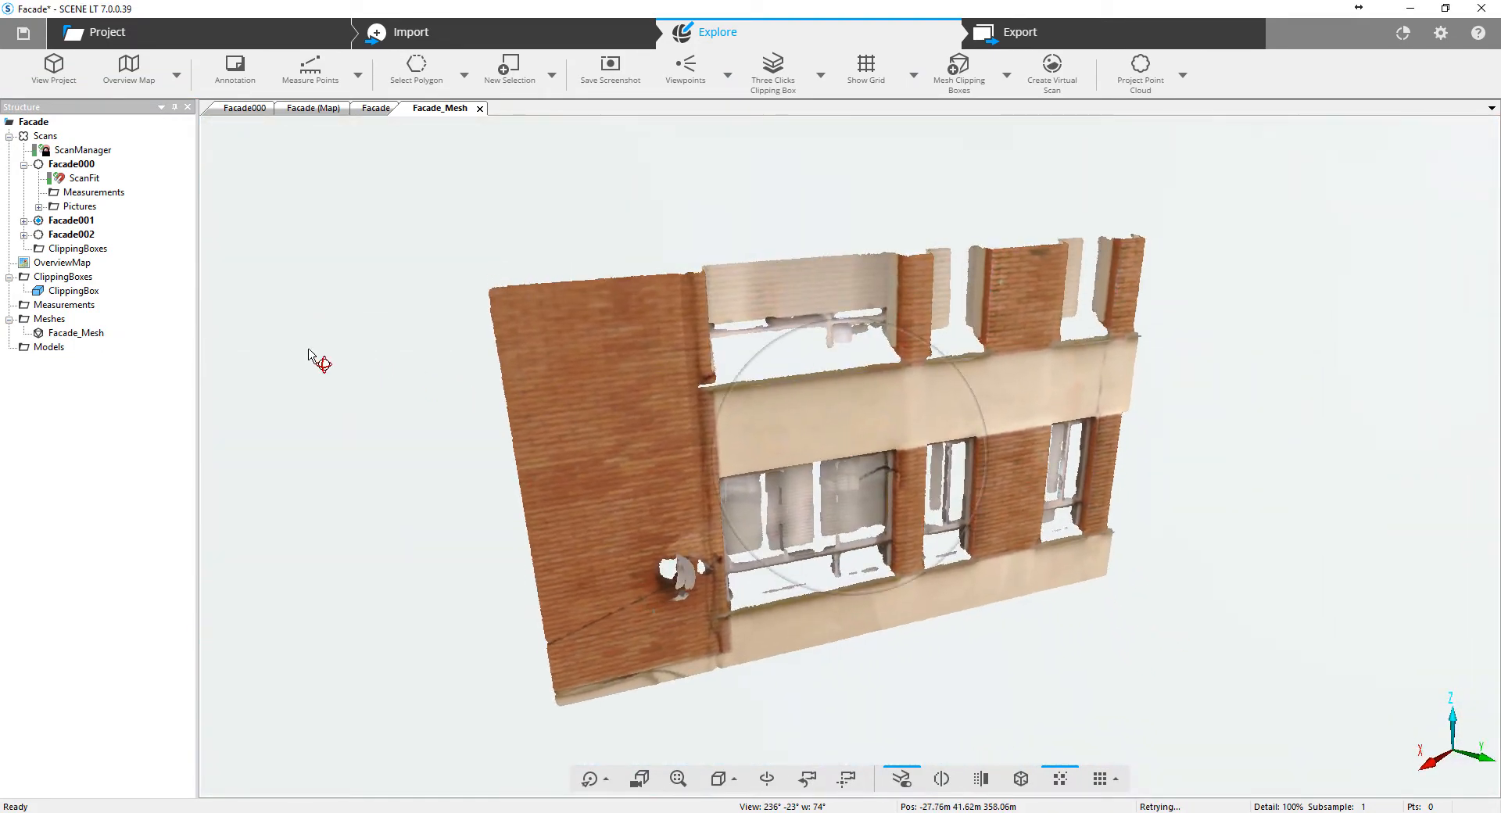
Examine the file formats for exporting Facade_Mesh, and close the dialog without exporting.
right_click(89, 337)
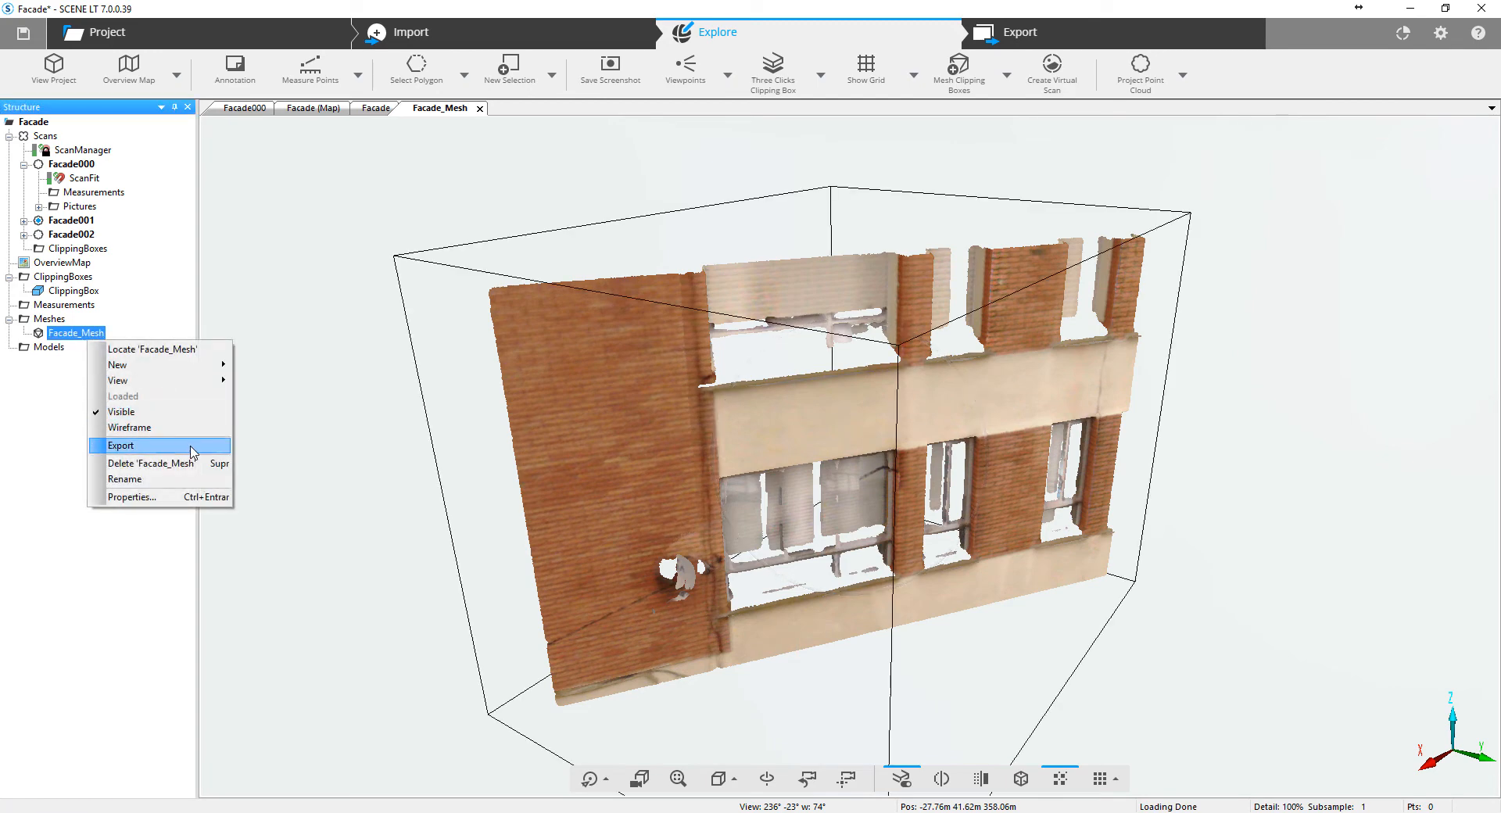
left_click(191, 447)
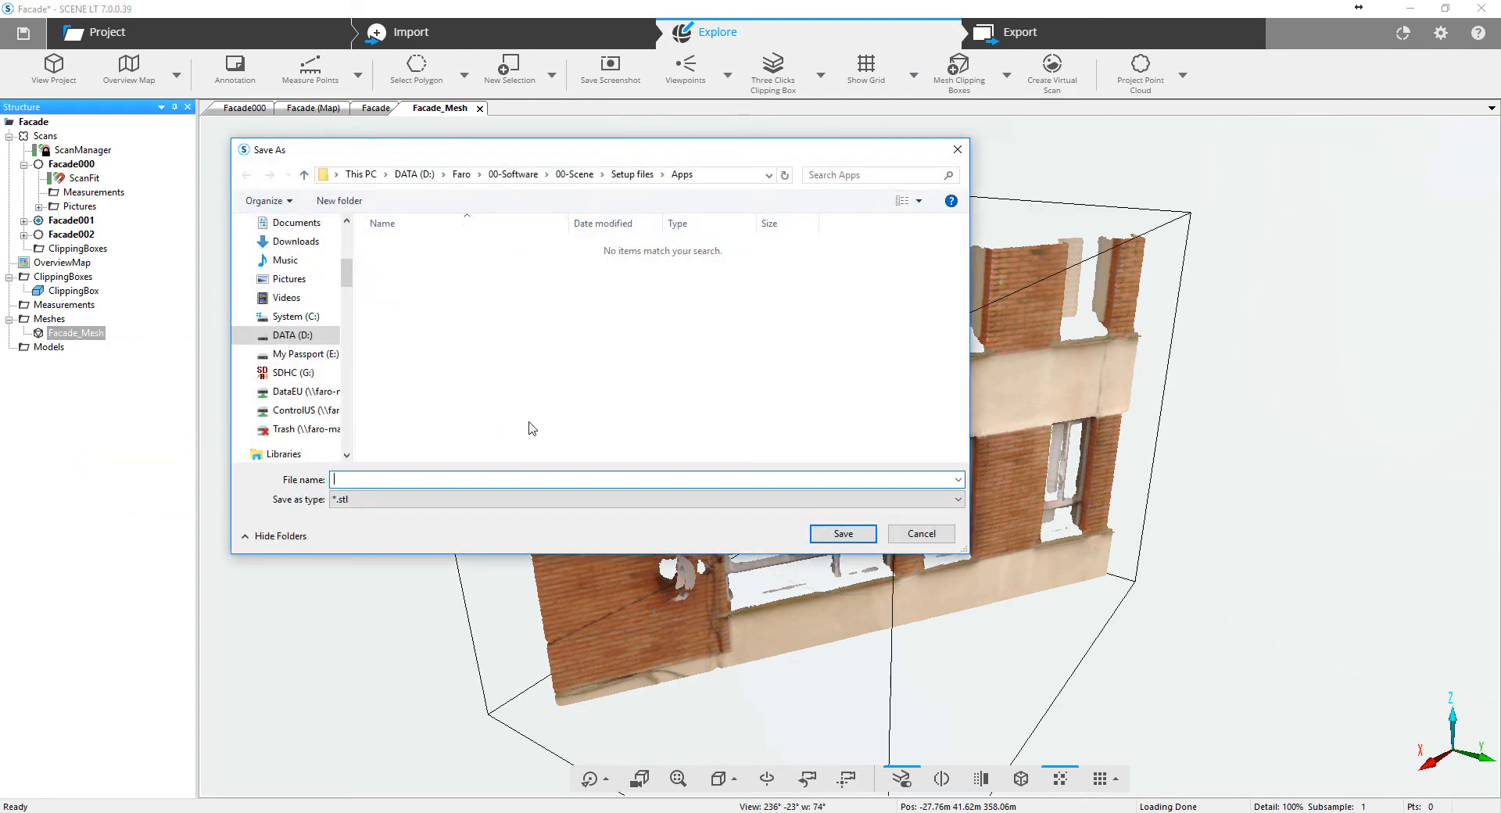
left_click(525, 505)
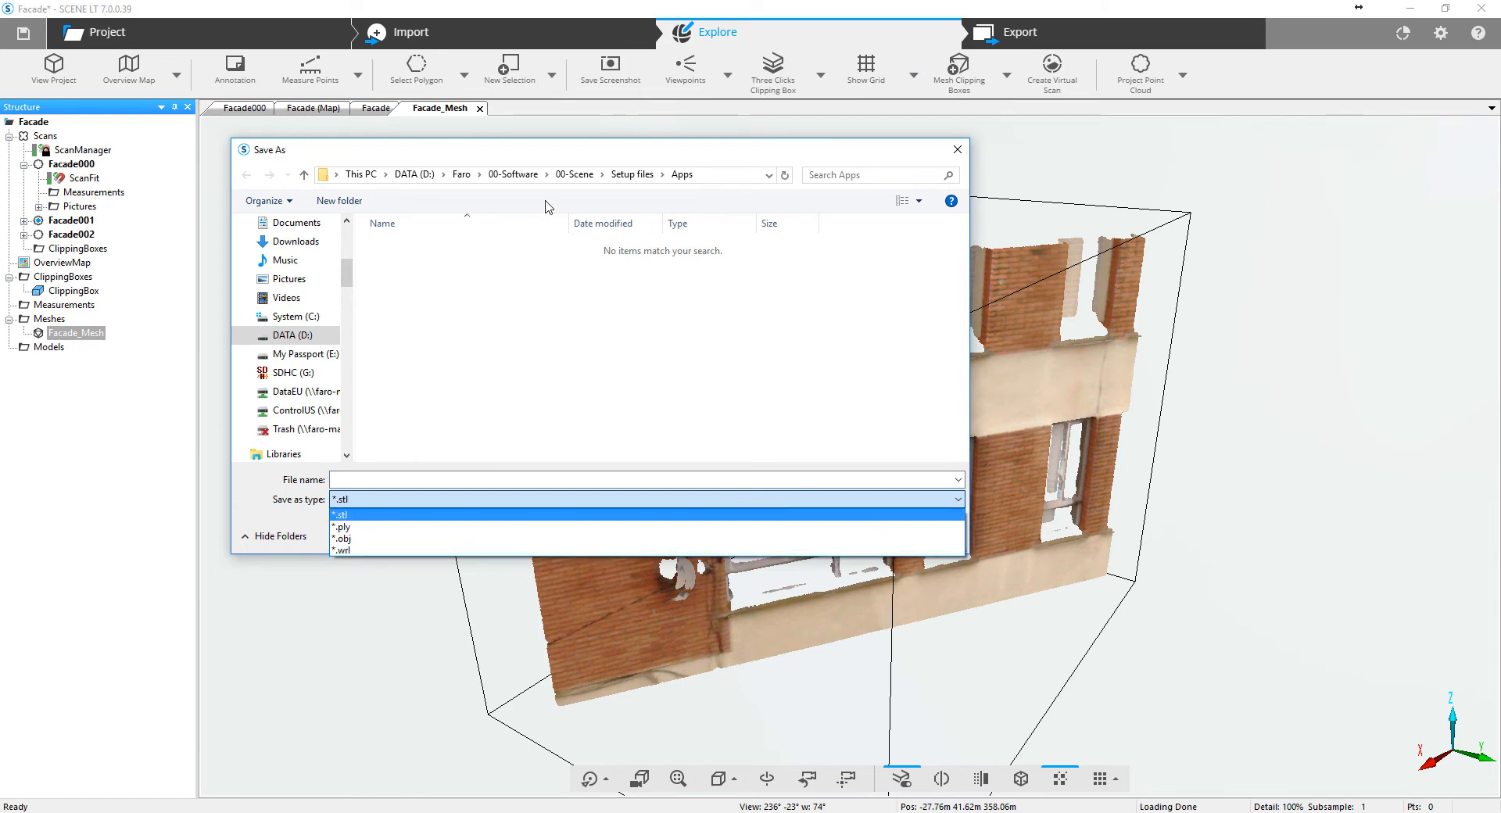
left_click(555, 151)
left_click(922, 543)
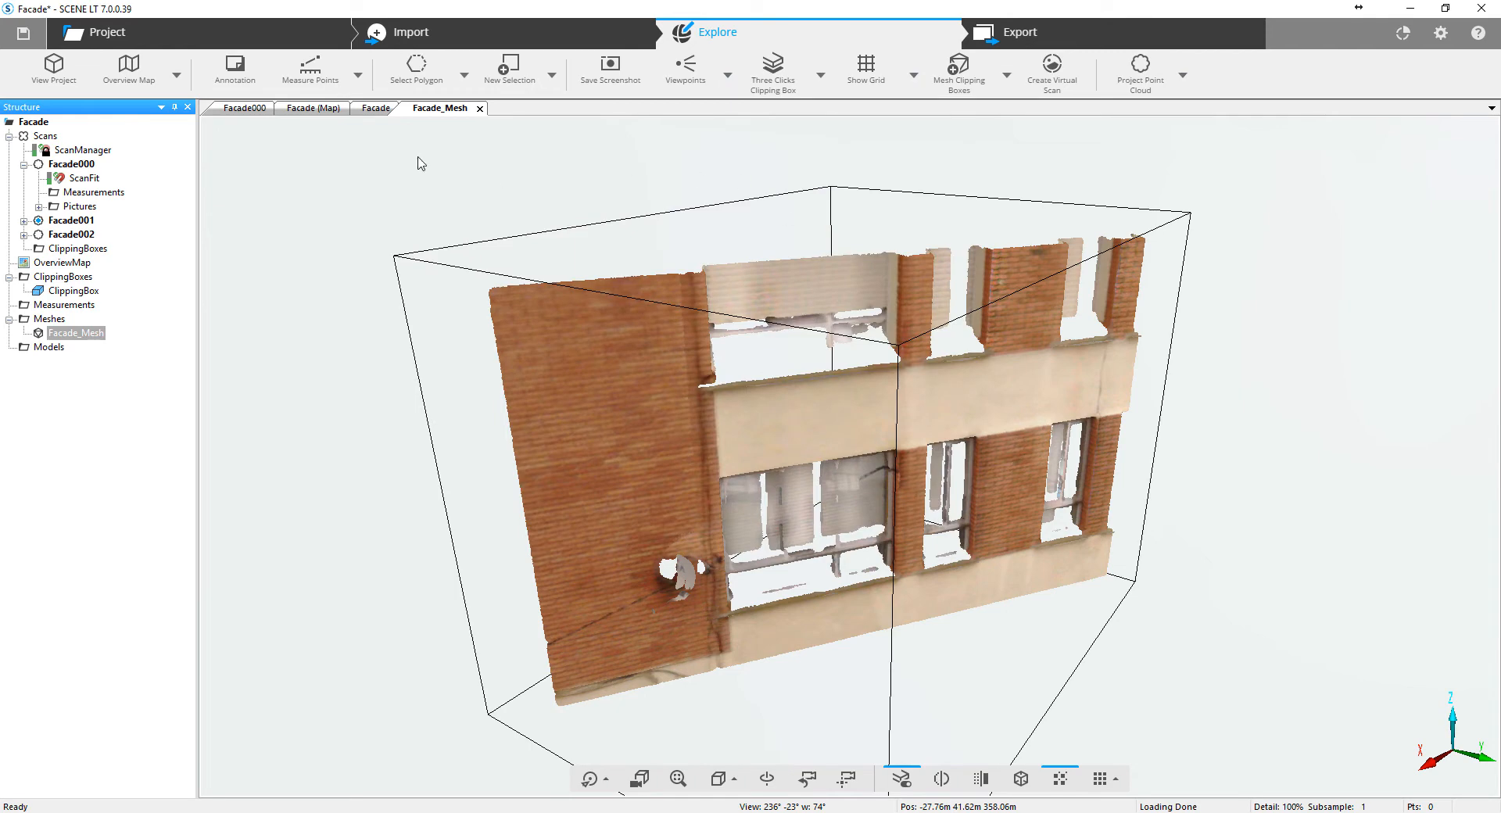
Close the Facade_Mesh, Facade 3D, overview map and Facade000 views.
left_click(481, 109)
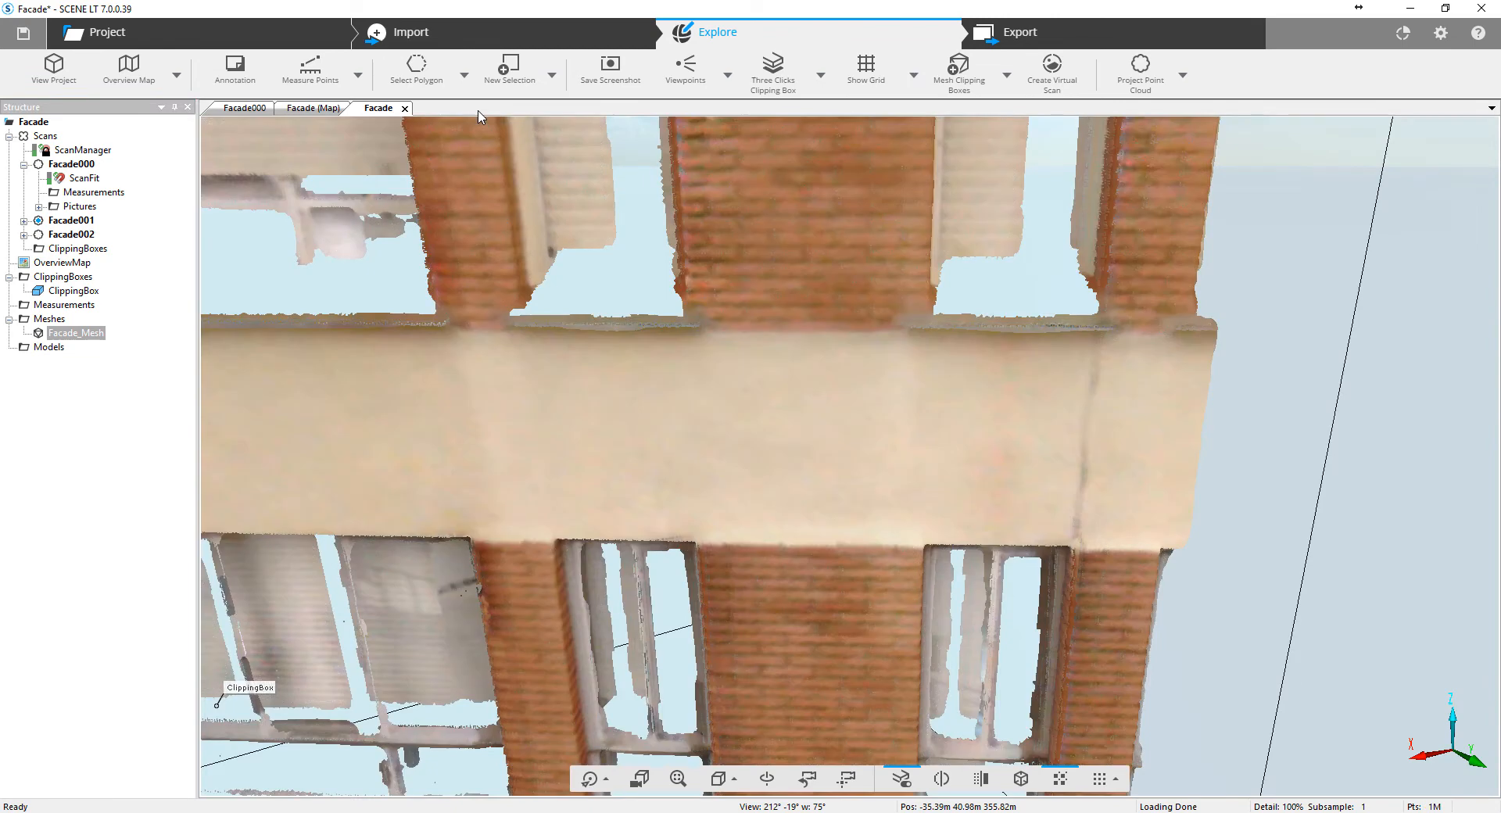
left_click(405, 108)
left_click(357, 108)
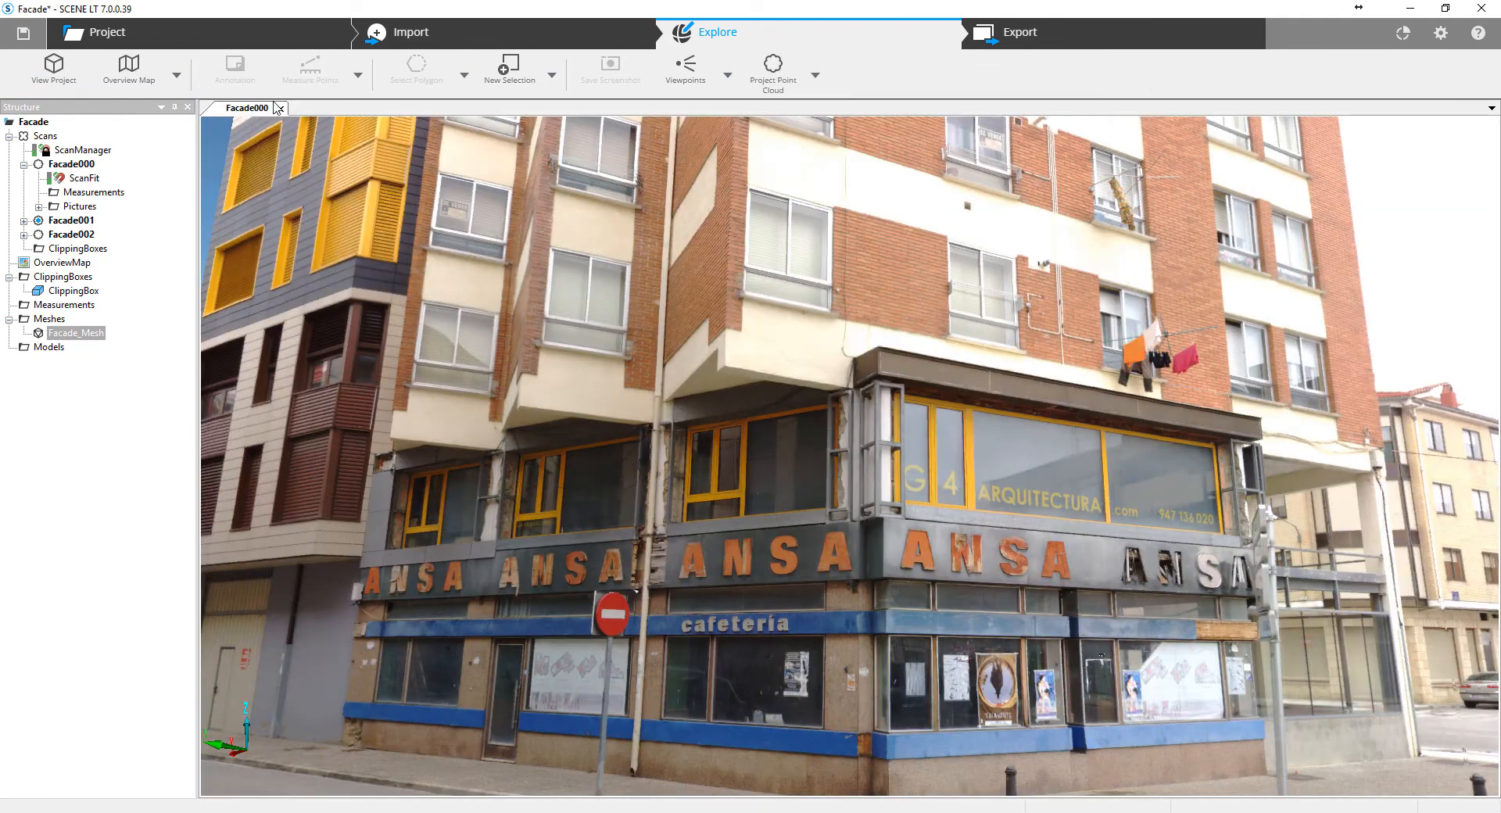
left_click(278, 109)
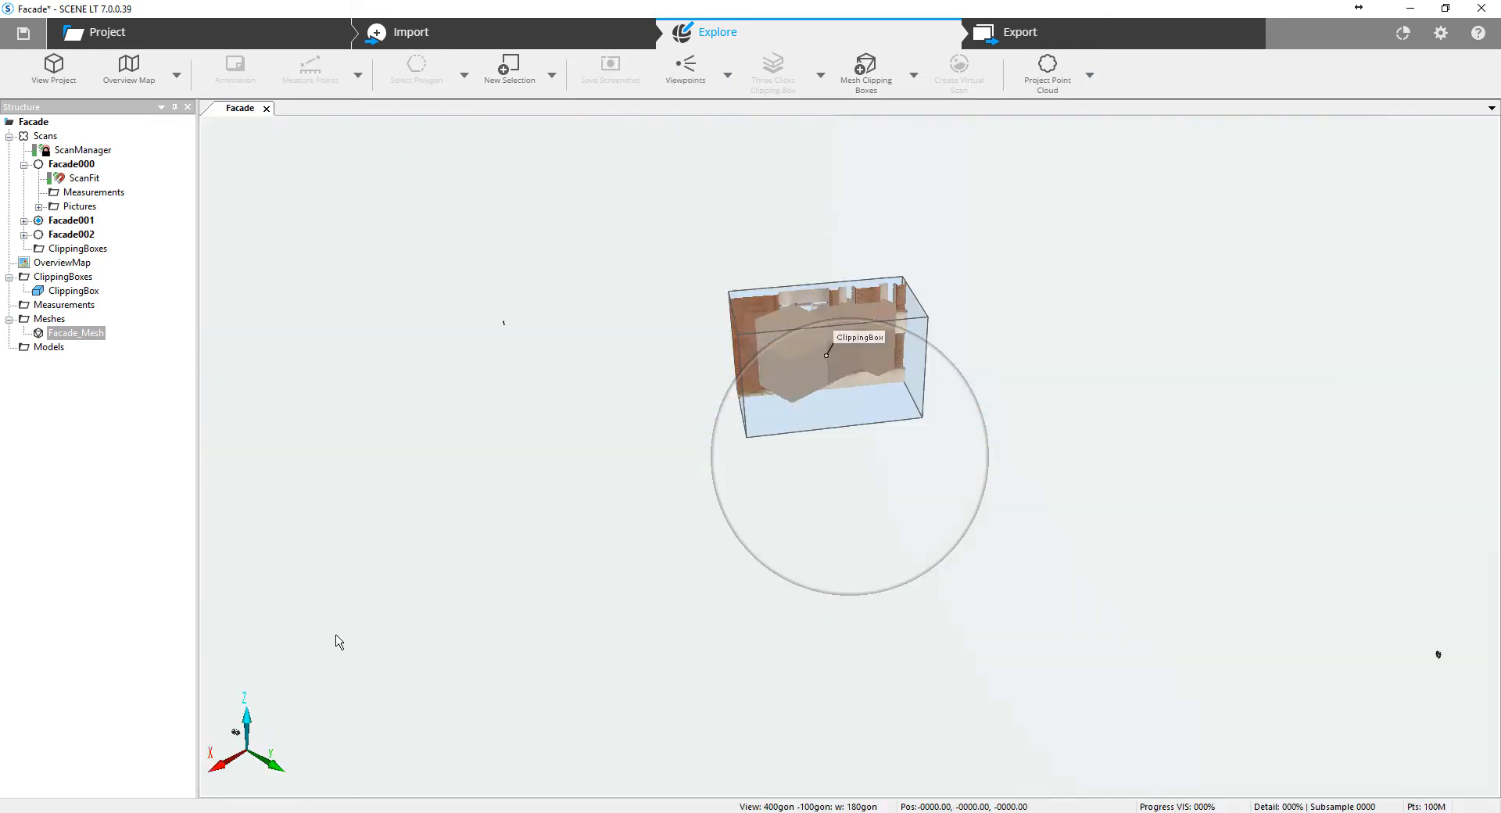
Delete the clipping box around the meshed facade section in the project's 3D view.
left_click_drag(882, 445, 878, 499)
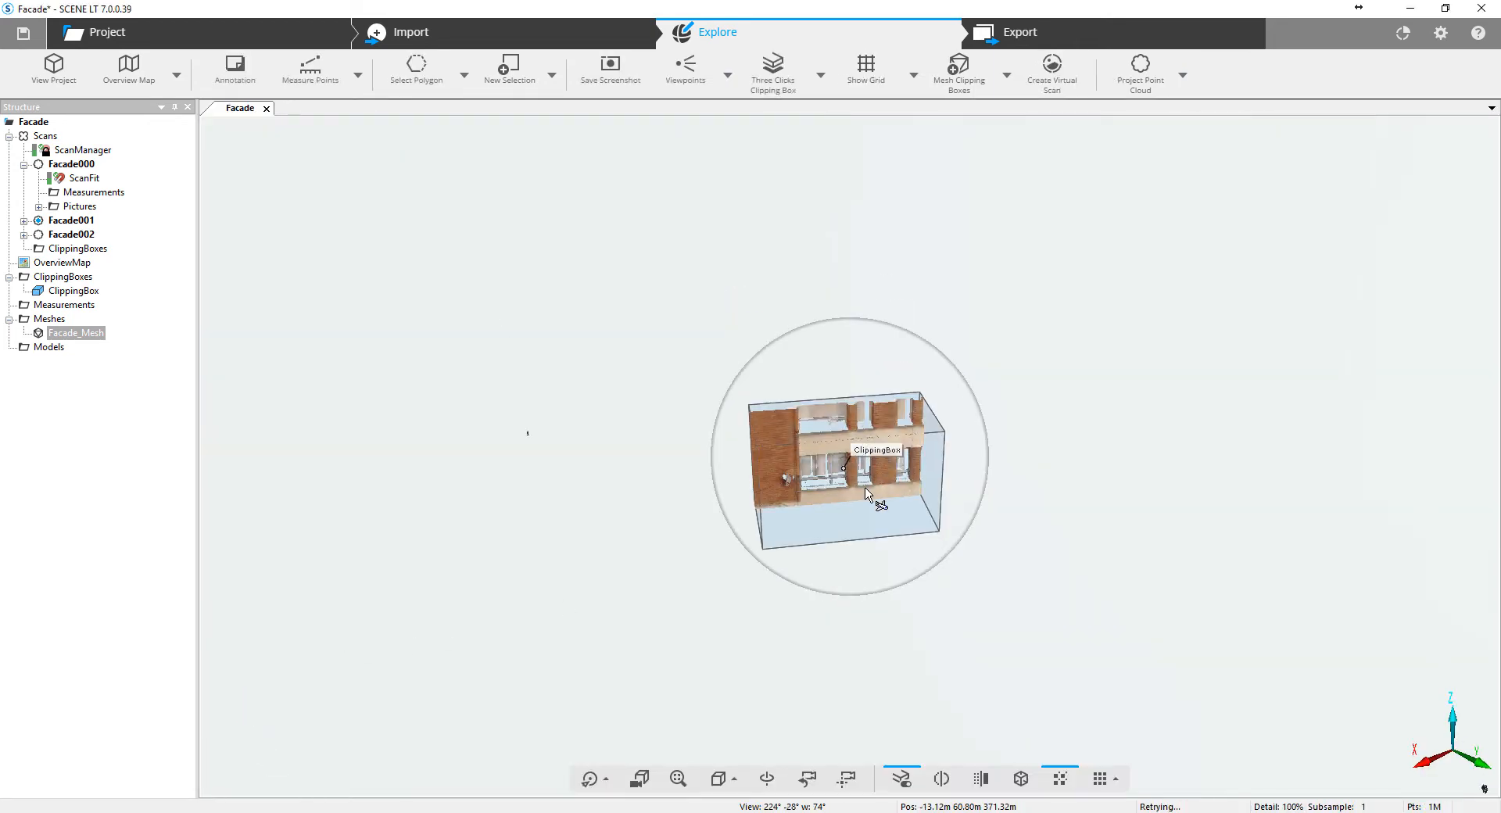
left_click(873, 520)
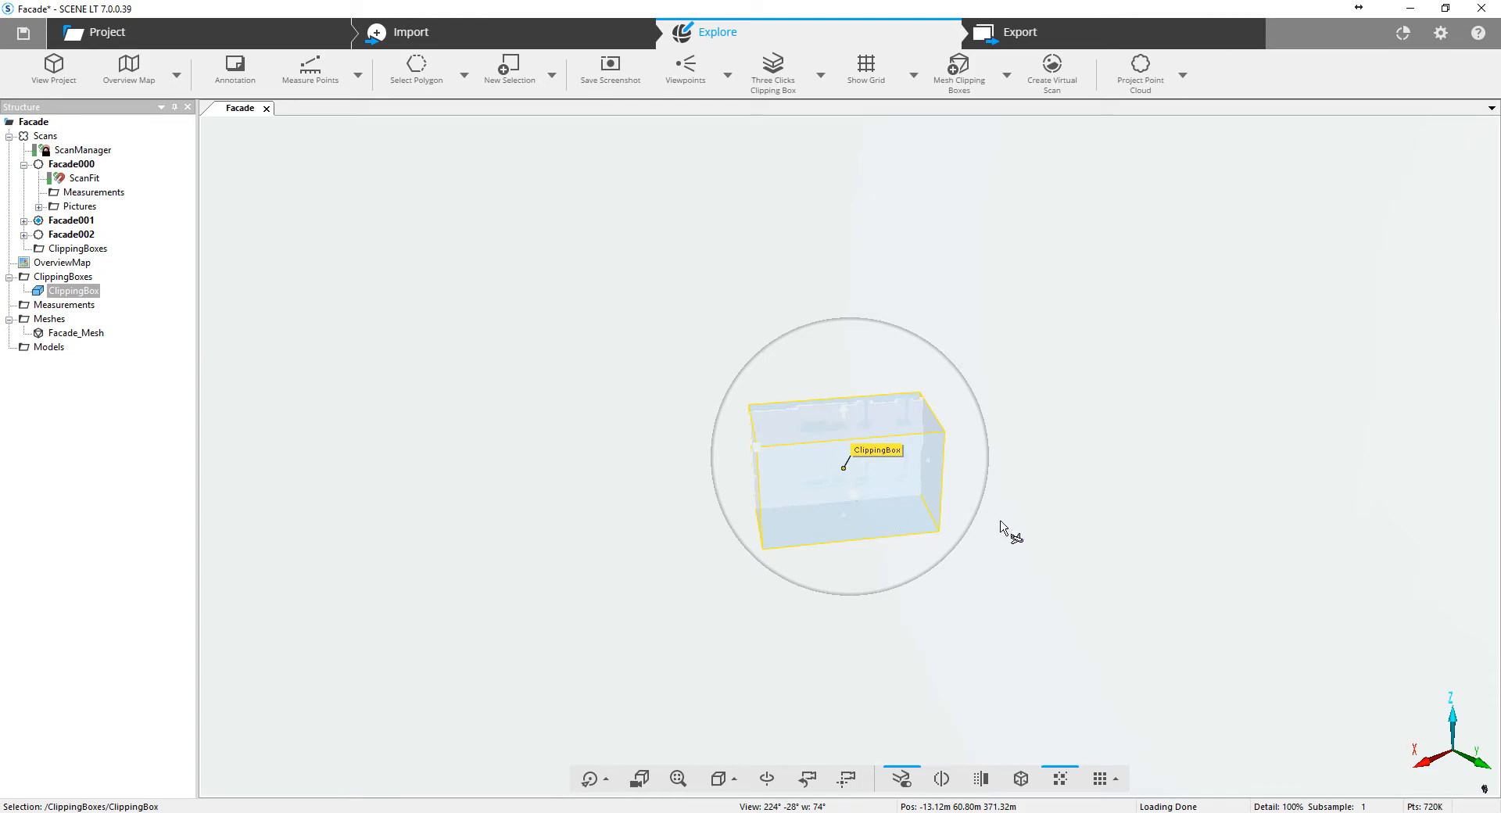
key("Delete")
key("Return")
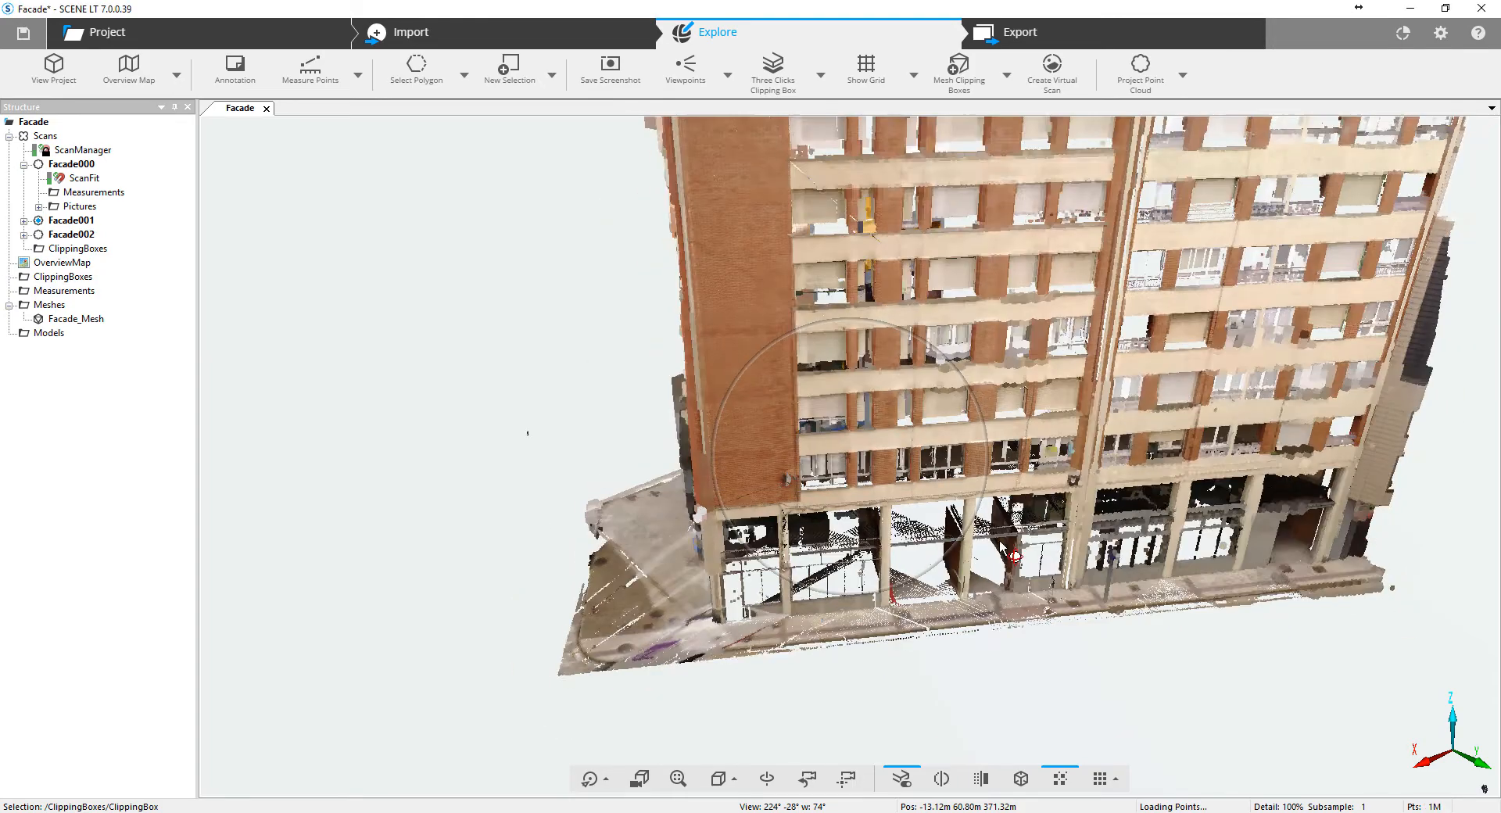
Select a polygonal area of pavement points by the building's corner, and examine the operations available for the selection.
left_click_drag(470, 603, 575, 601)
right_click_drag(739, 495, 848, 414)
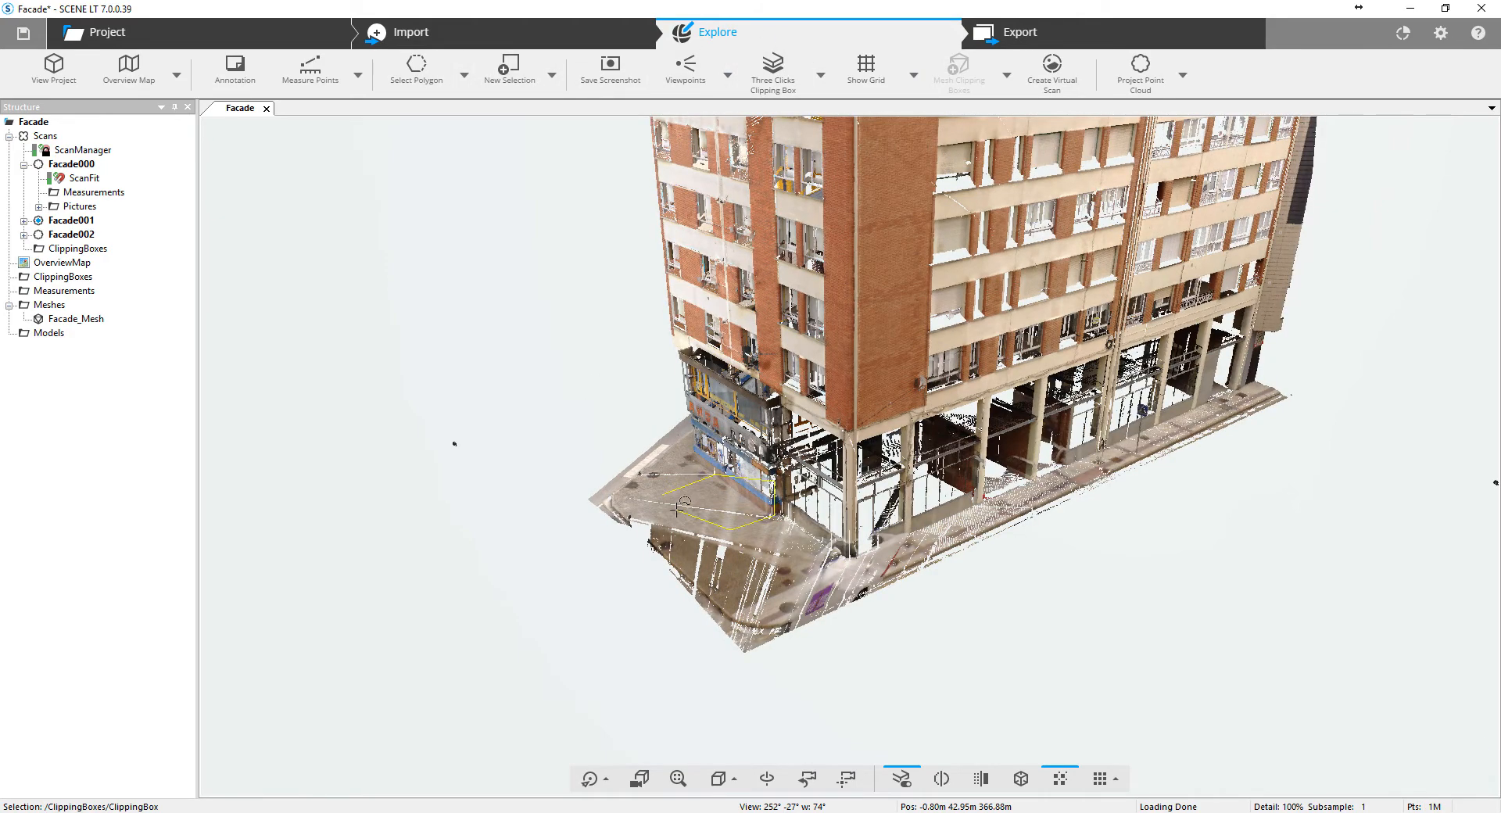
left_click(679, 508)
right_click(743, 486)
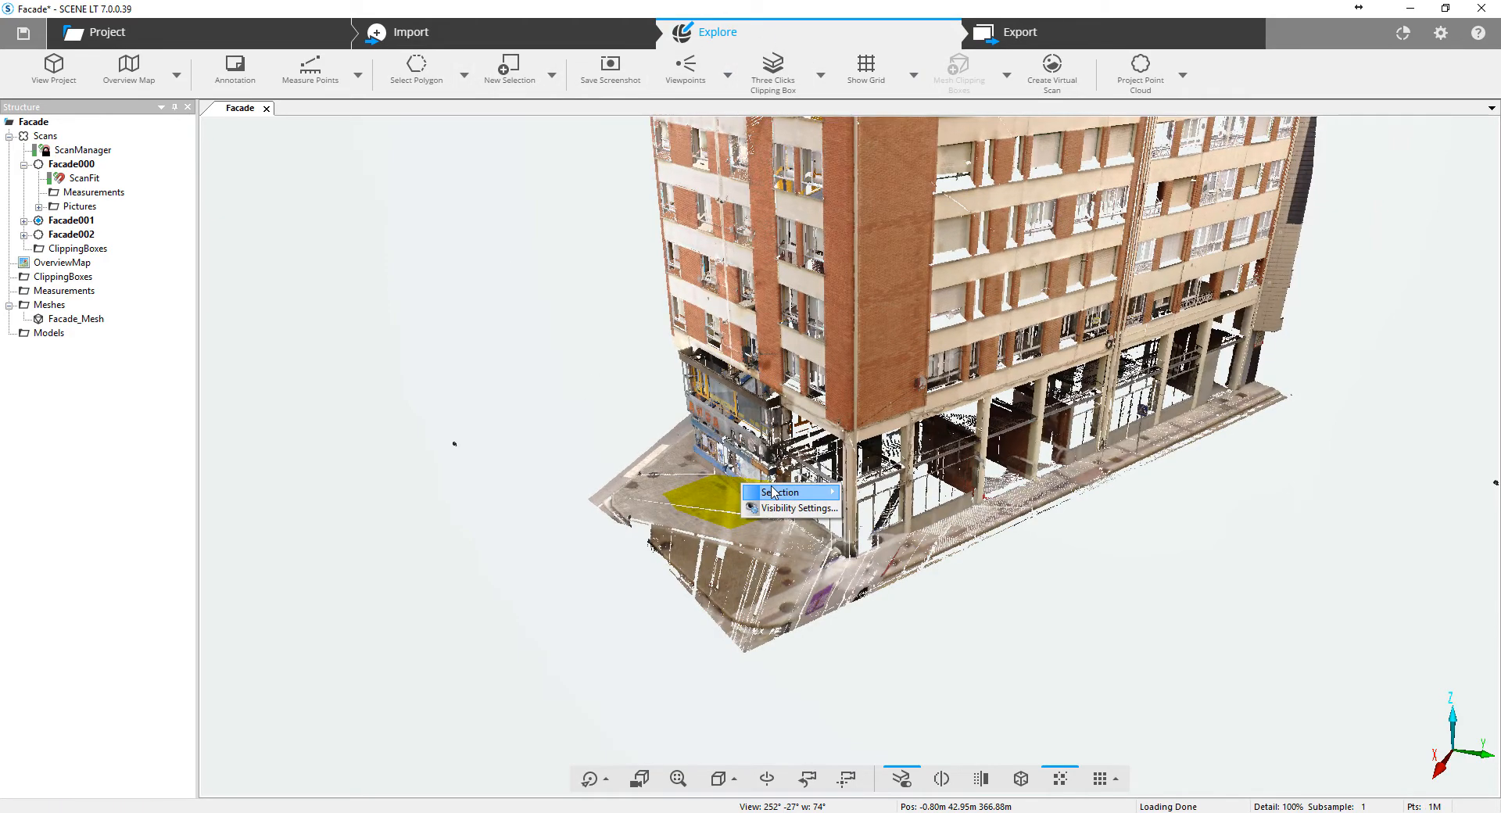
mouse_move(774, 491)
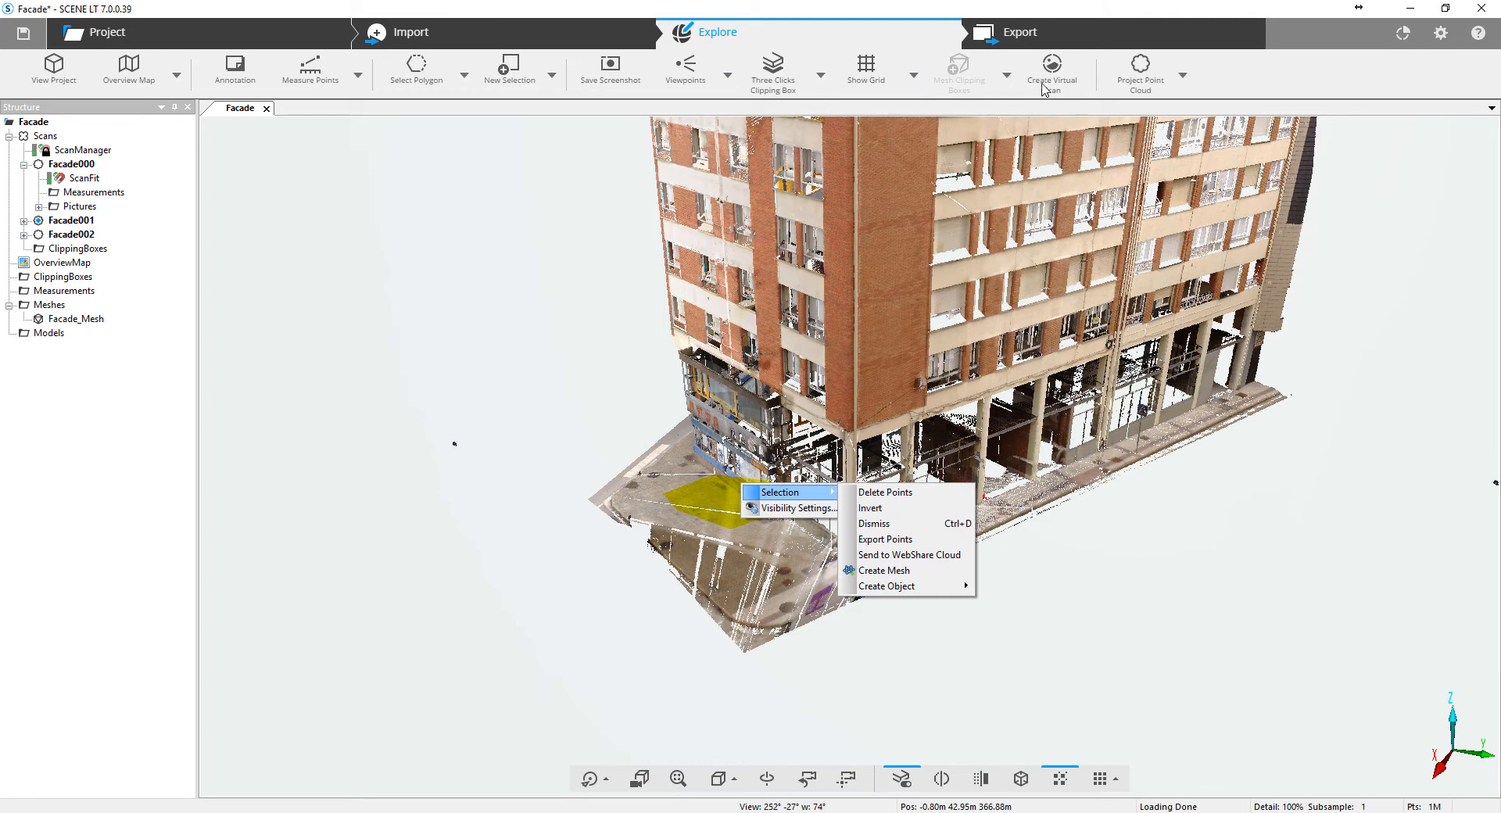
left_click(1047, 8)
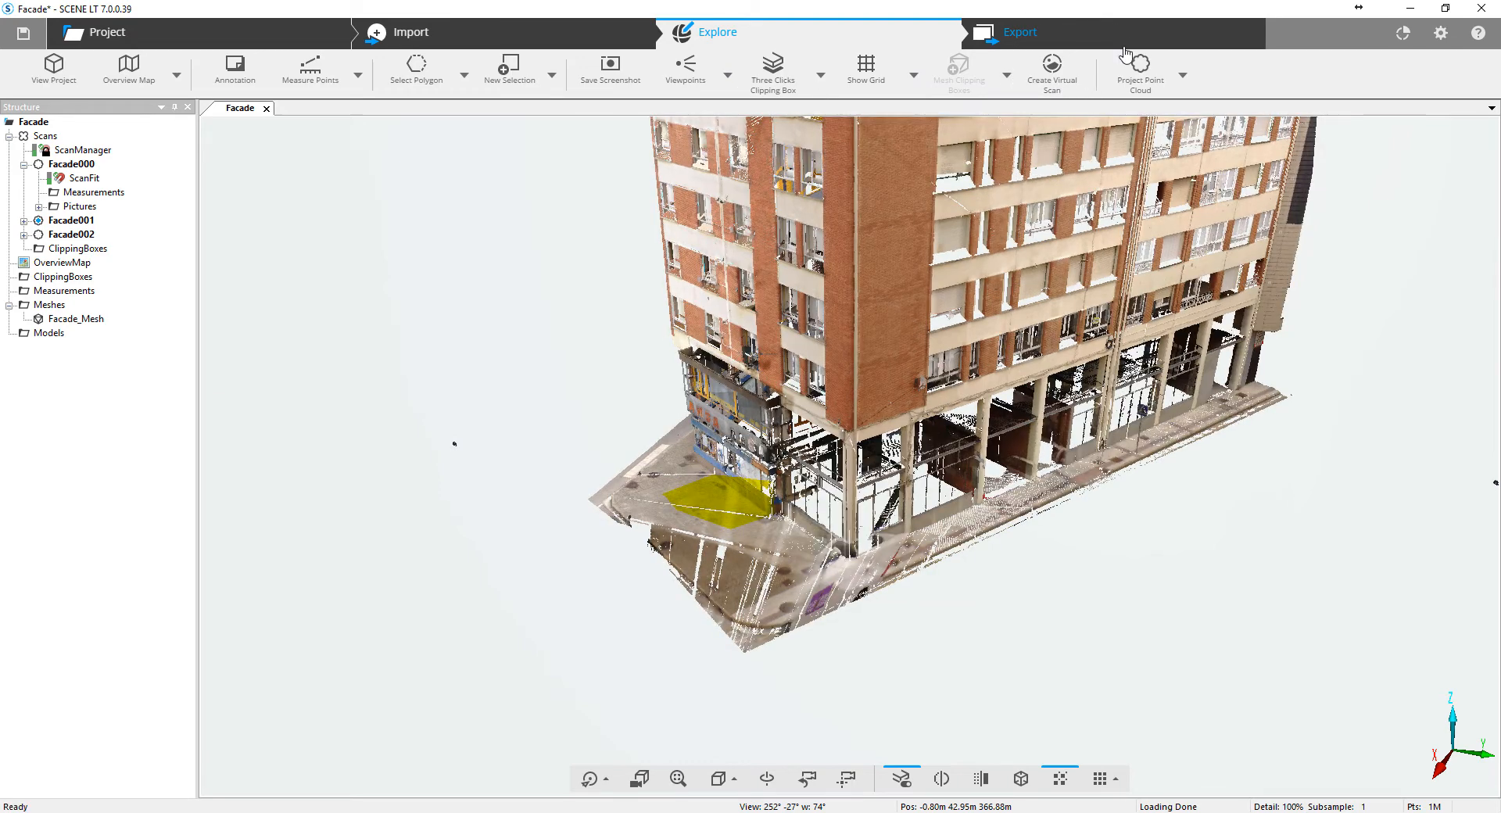
Try a maximum of 2250000 triangles in the mesh settings for the selected pavement points, and cancel without creating the mesh.
left_click(1007, 92)
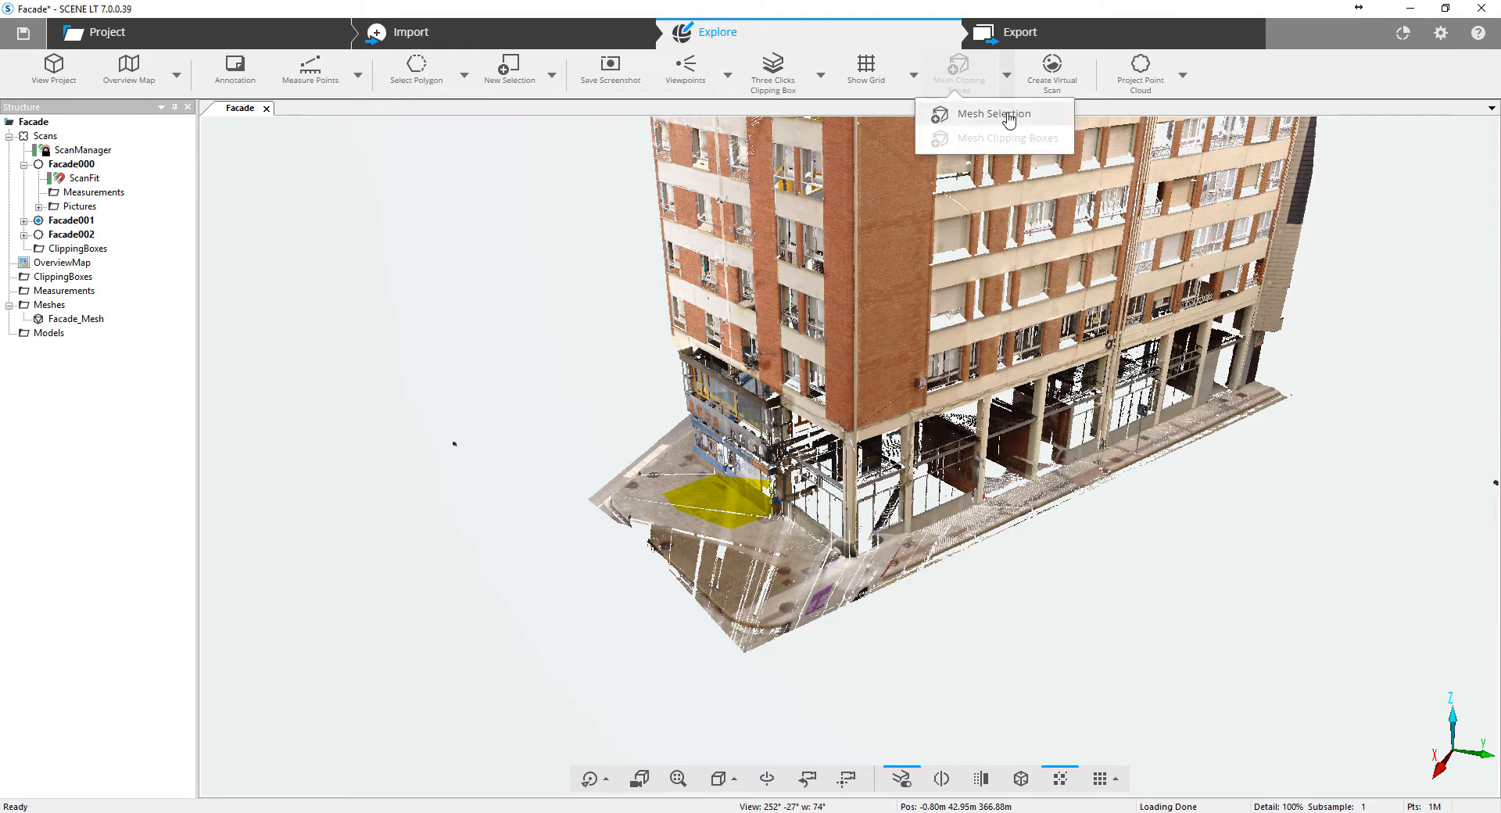
left_click(1008, 115)
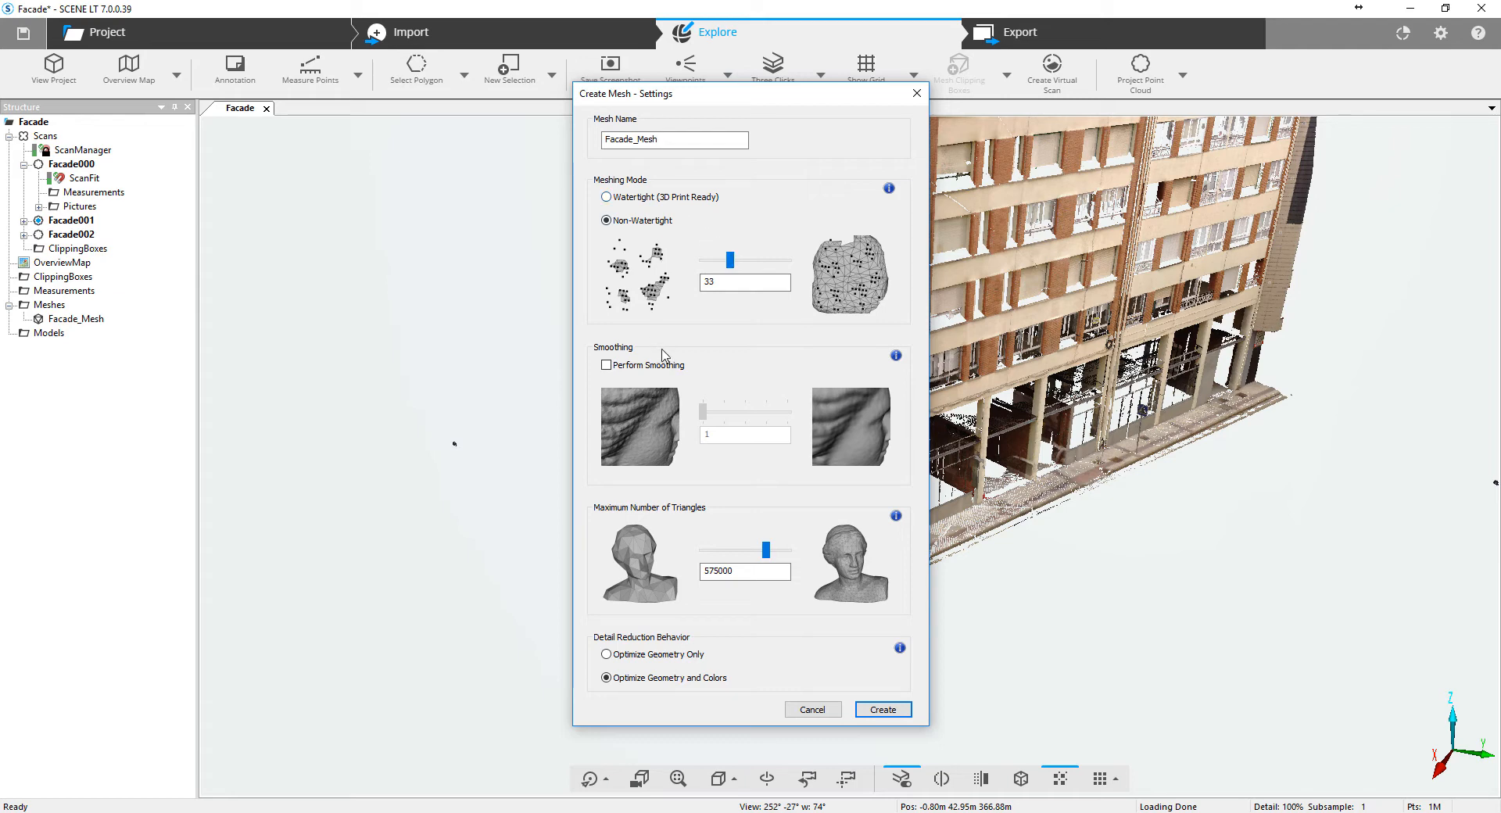
left_click(677, 369)
left_click(677, 369)
left_click_drag(771, 556, 790, 556)
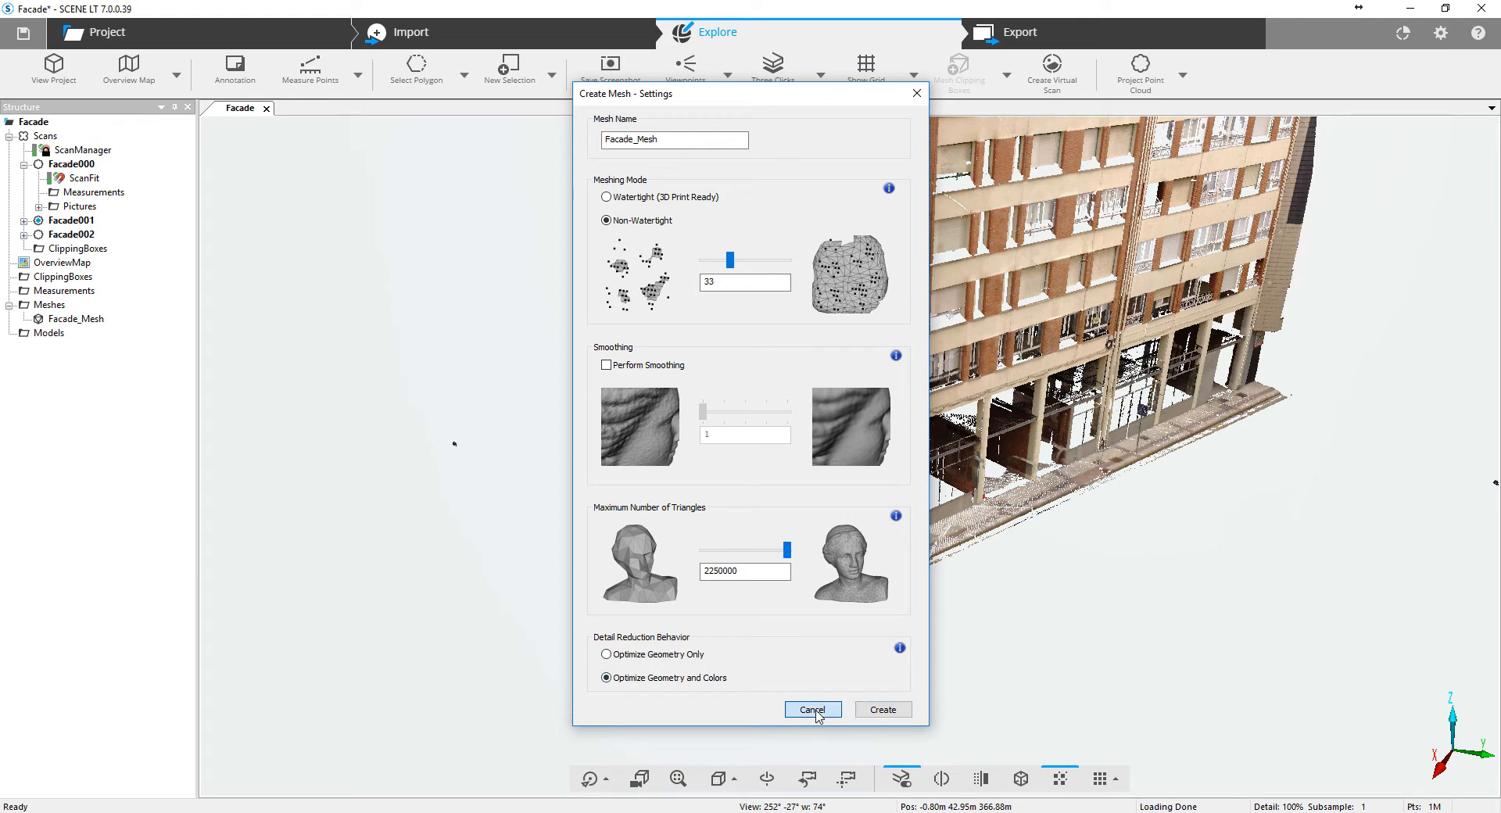
left_click(812, 710)
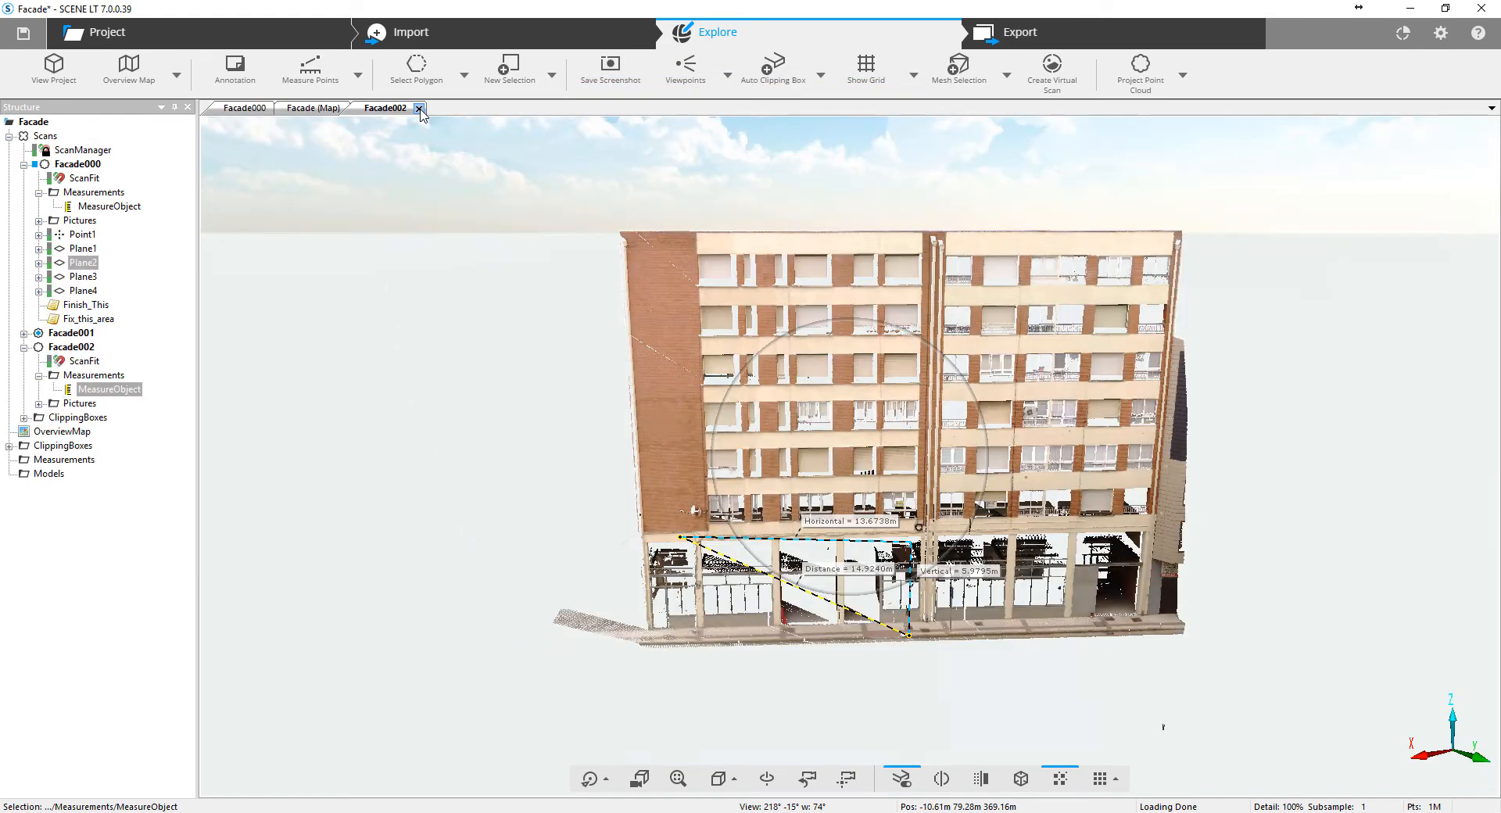
Close the Facade002, overview map and Facade000 views, and collapse the Facade000 and Facade002 scans in the project structure.
left_click(313, 108)
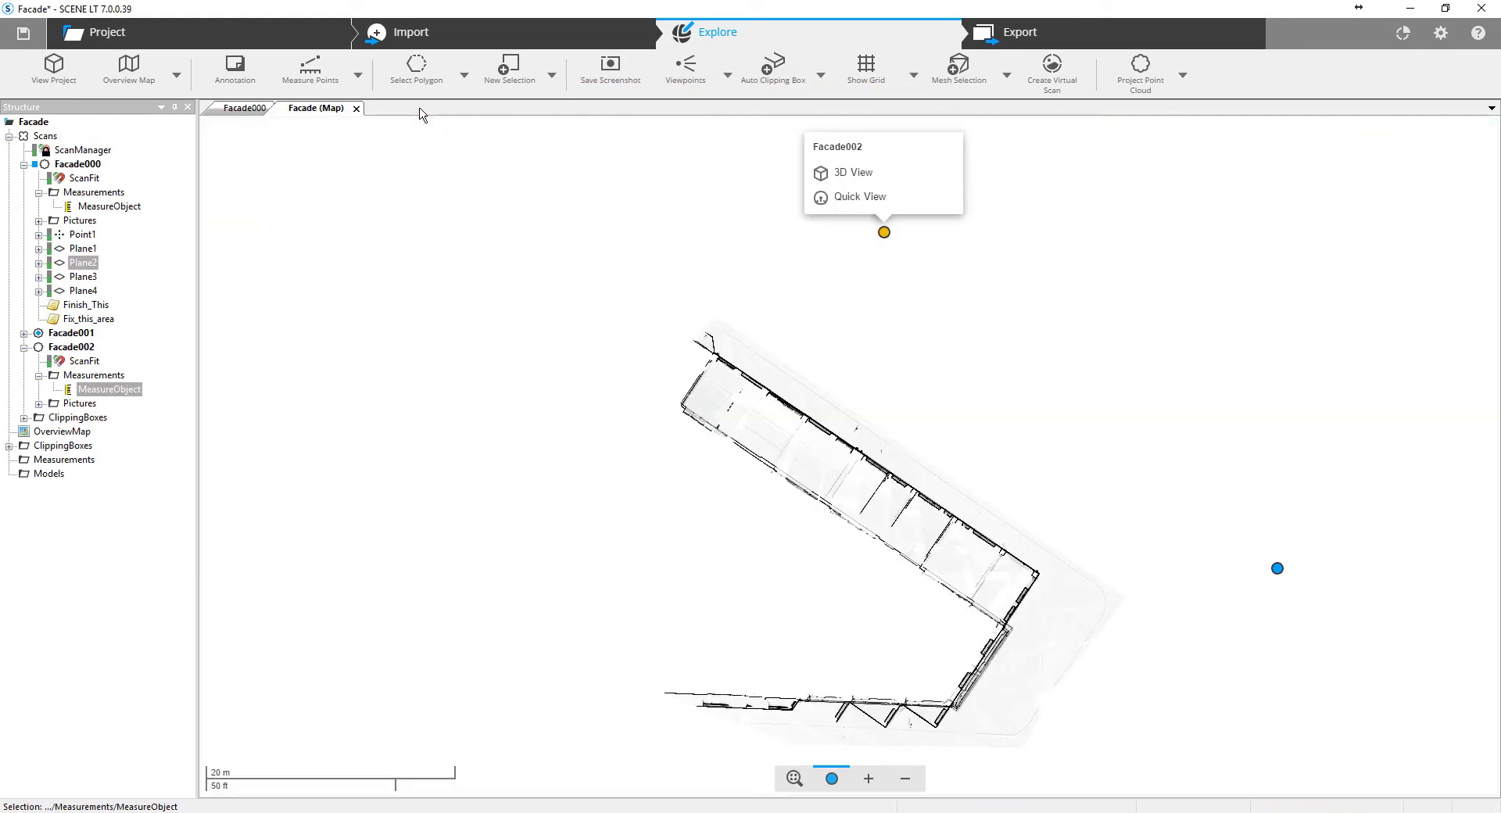
left_click(354, 110)
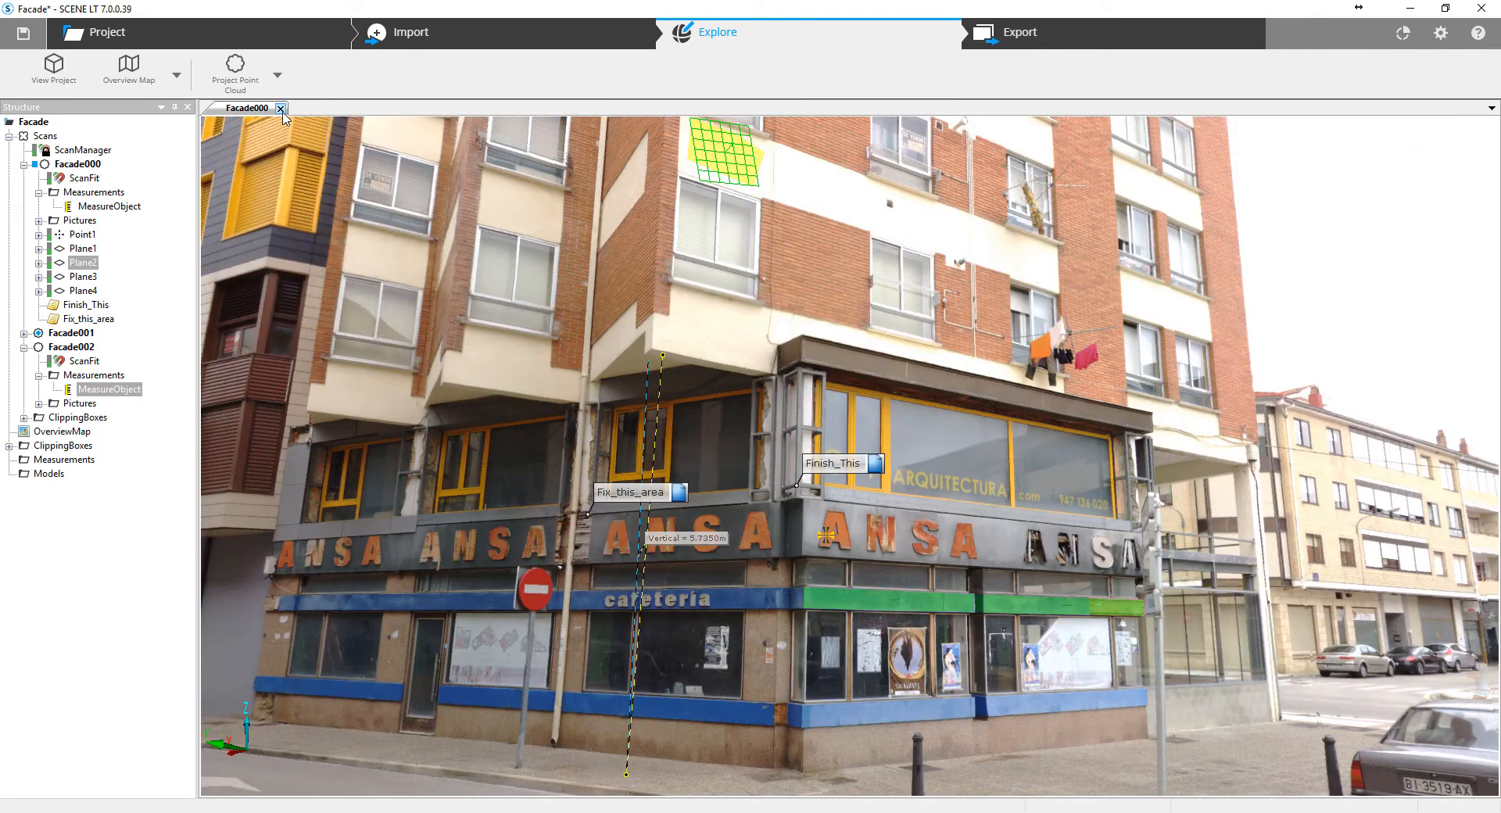
left_click(281, 109)
left_click(78, 164)
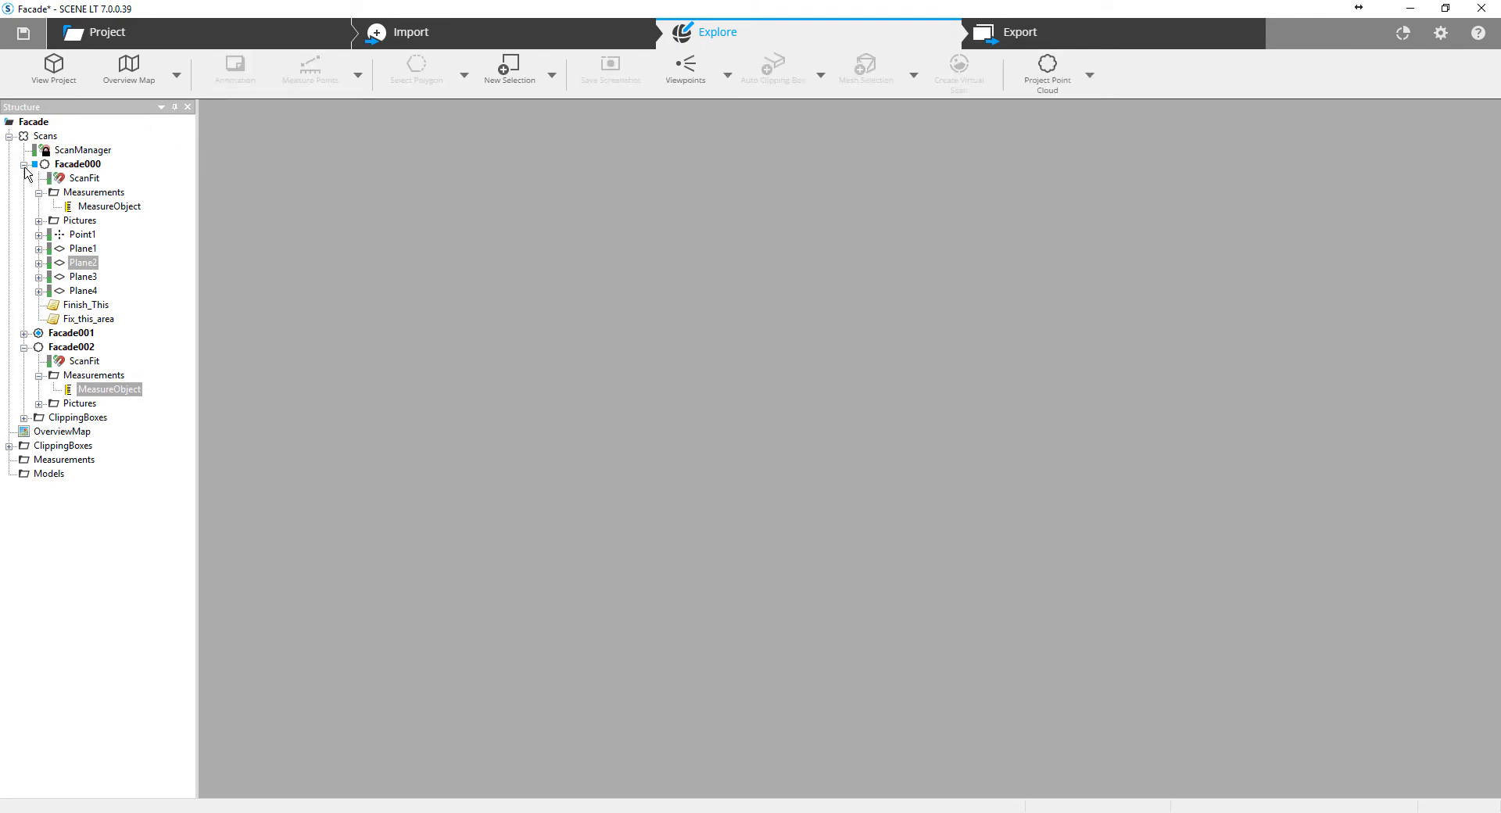
left_click(24, 164)
left_click(24, 193)
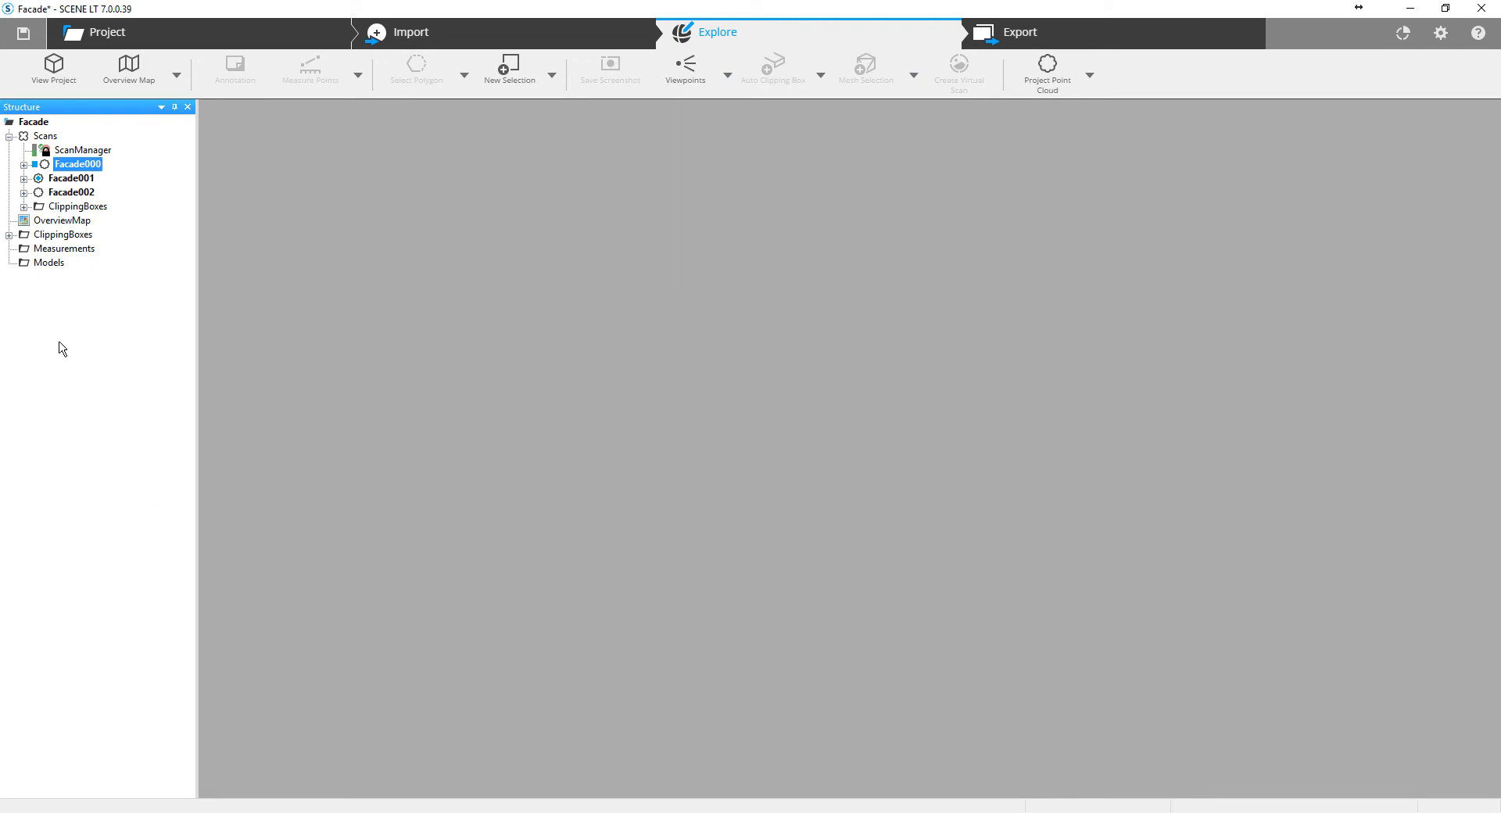
Unload all scans and pictures of the project.
right_click(55, 140)
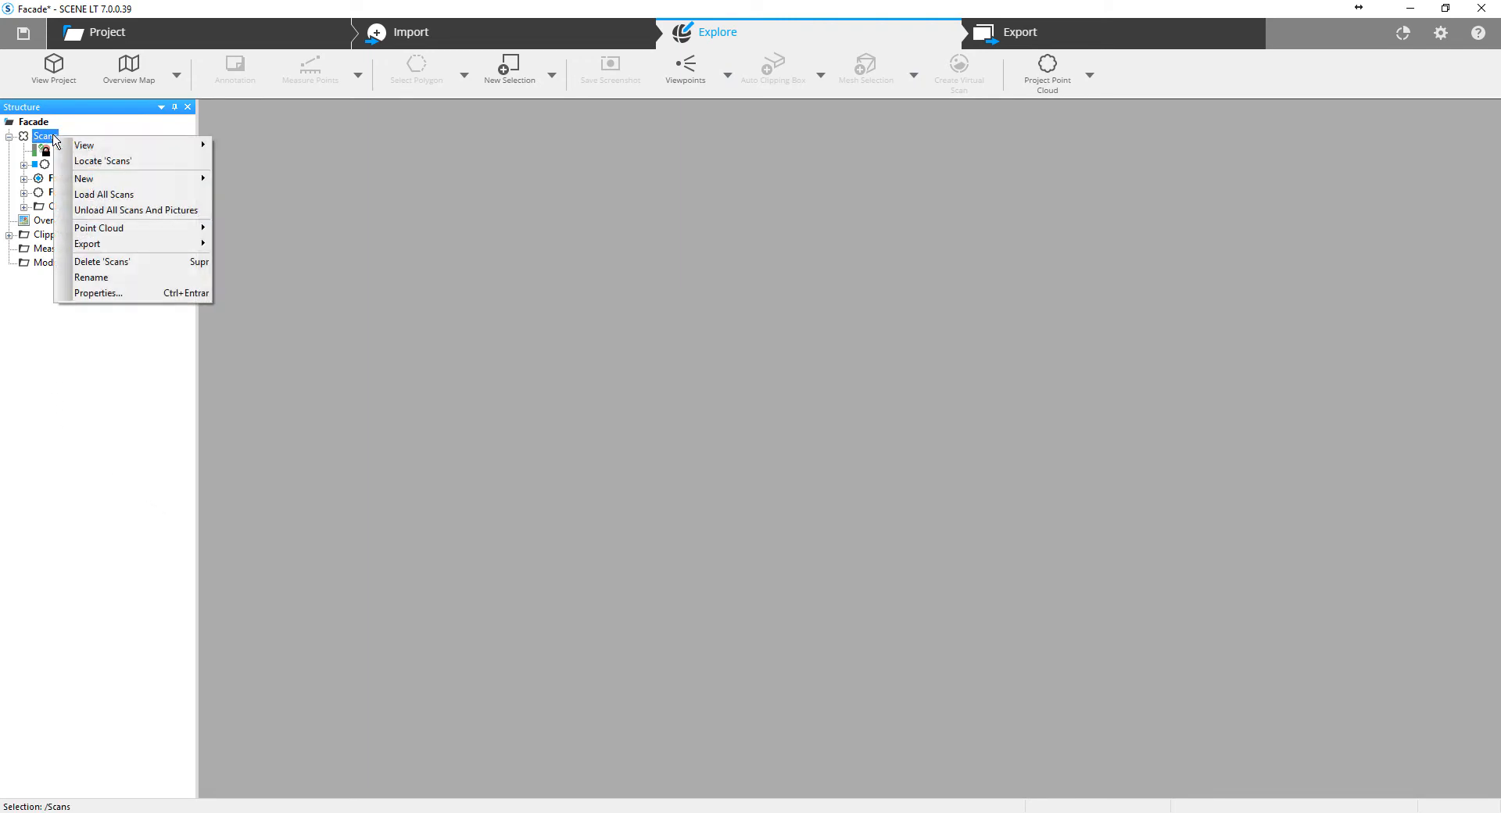
left_click(179, 217)
left_click(131, 349)
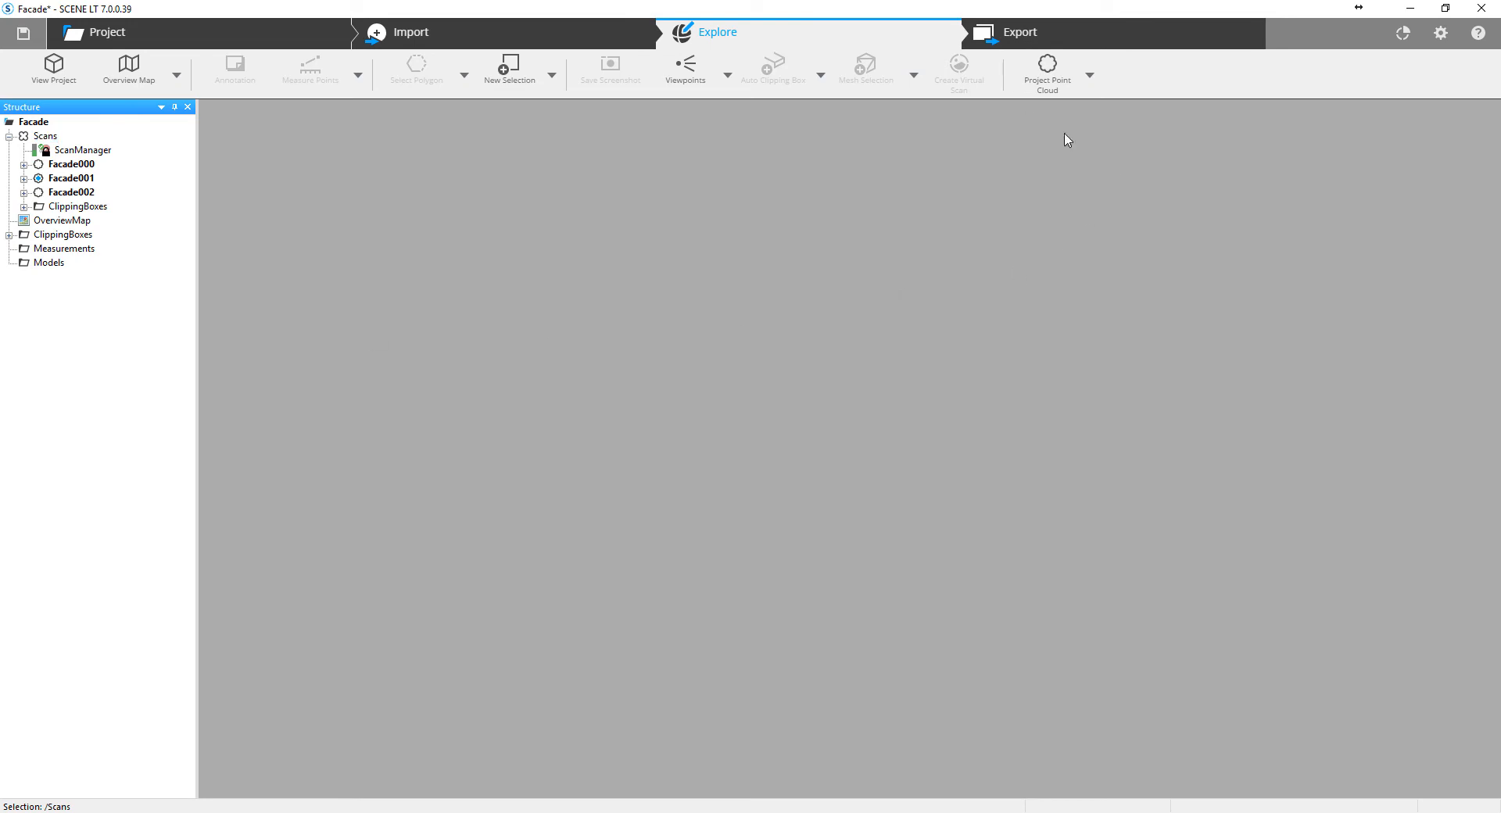
Examine the file formats for exporting the scans as ordered data, and close the dialog without exporting.
left_click(1013, 32)
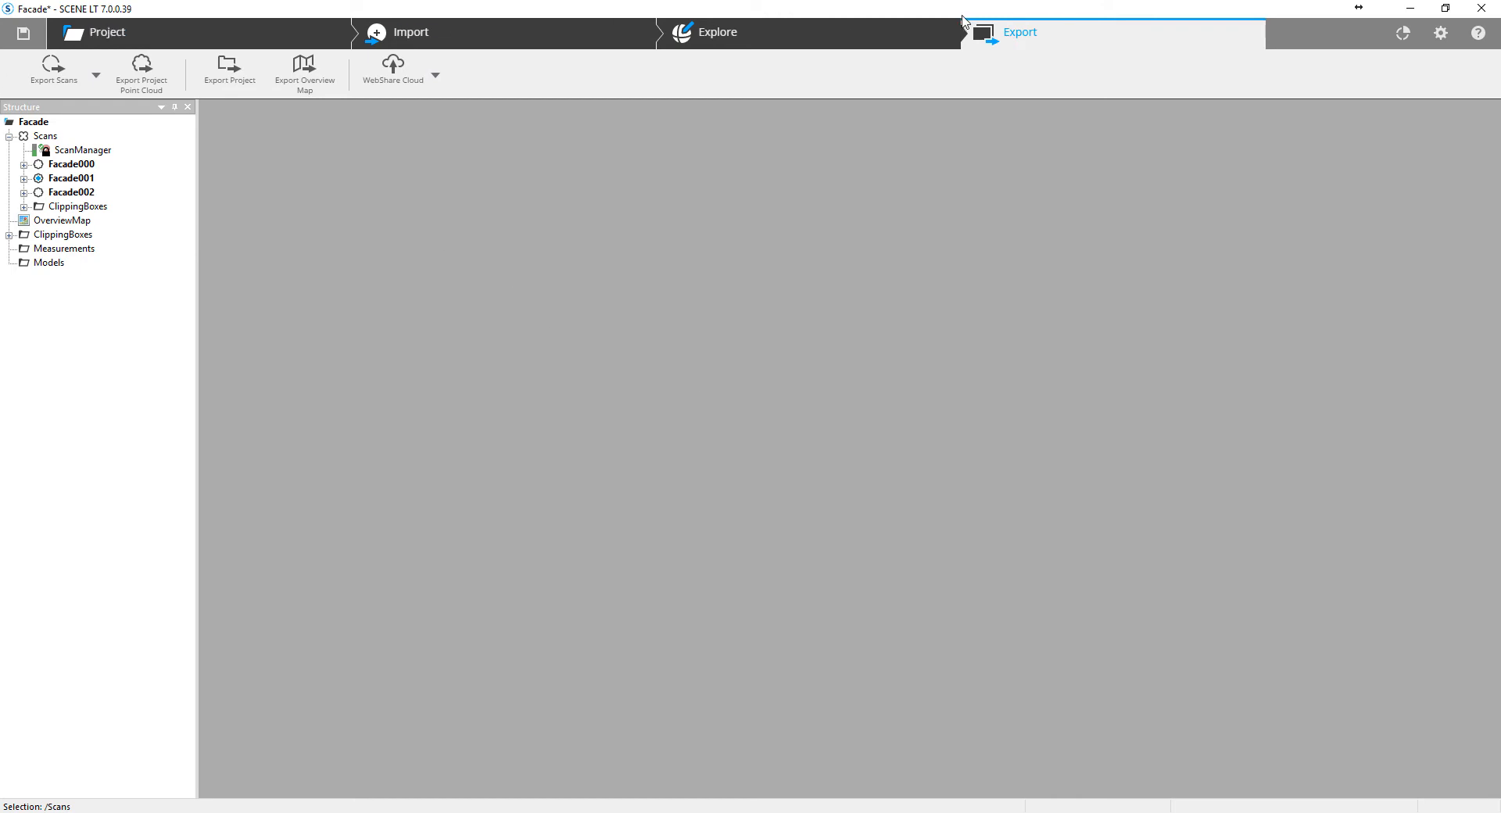
left_click(95, 83)
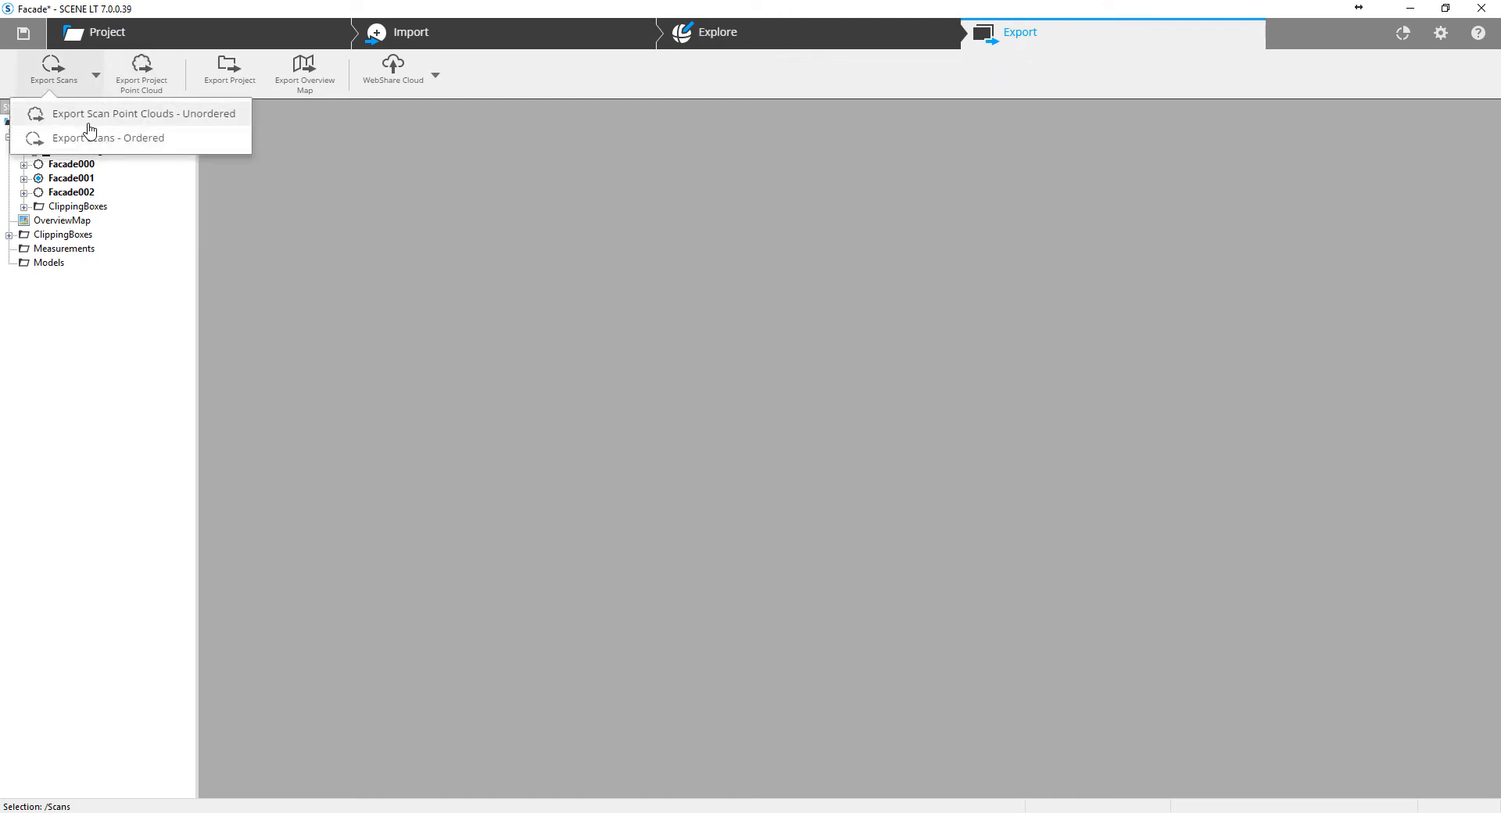
left_click(168, 138)
left_click(742, 242)
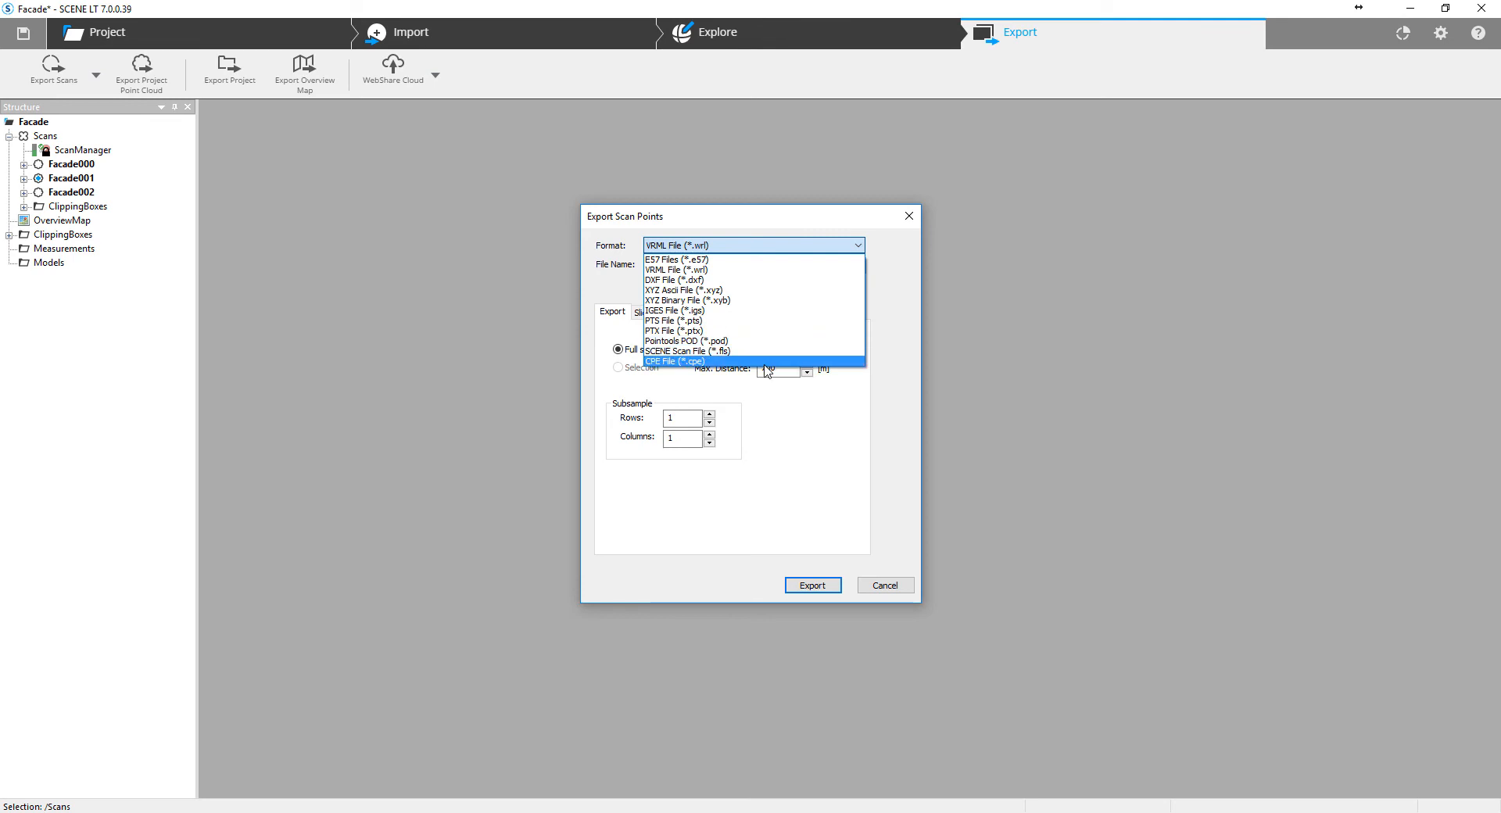
left_click(893, 328)
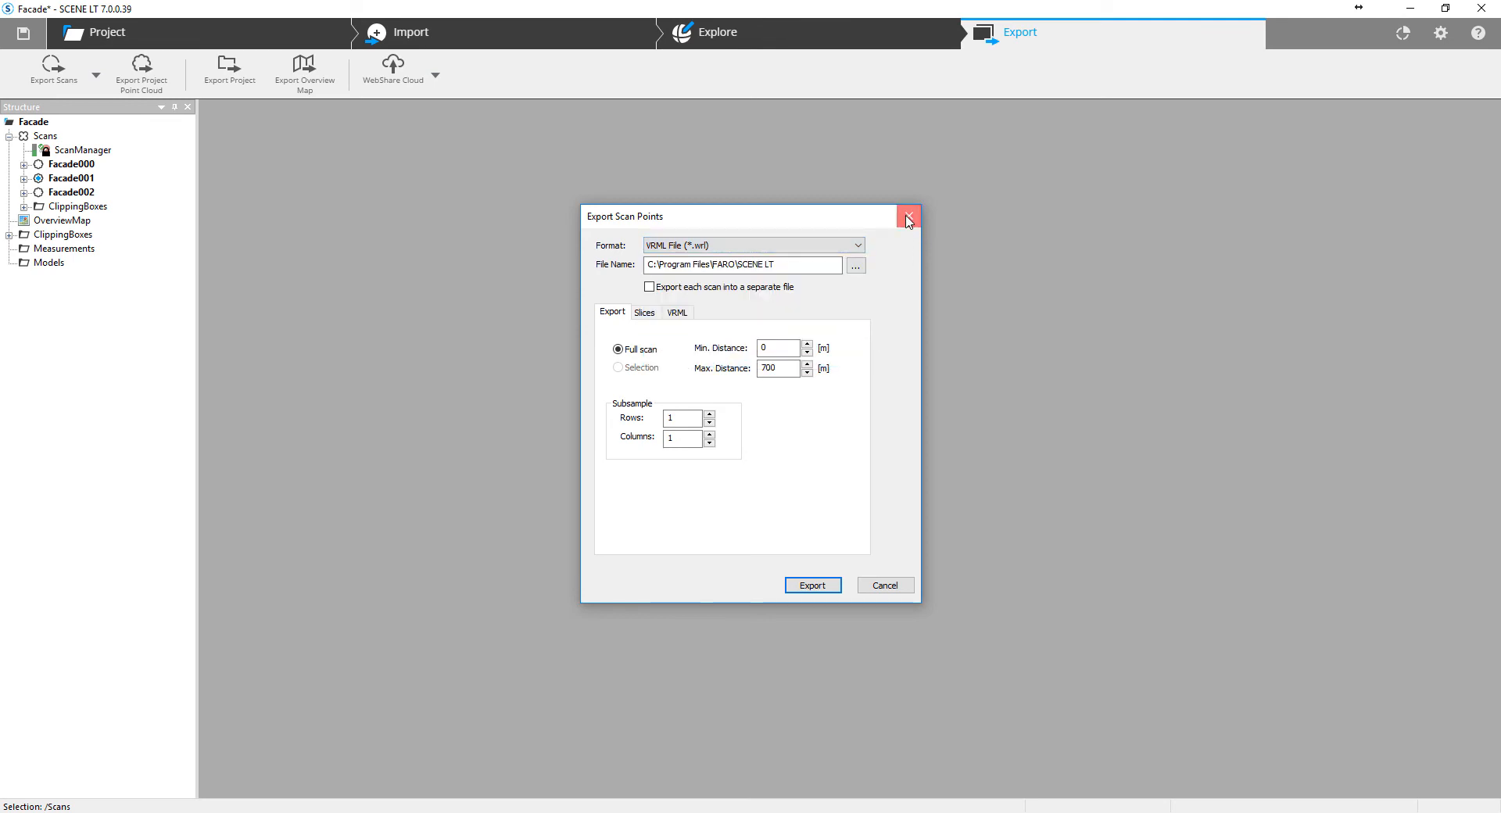
left_click(908, 218)
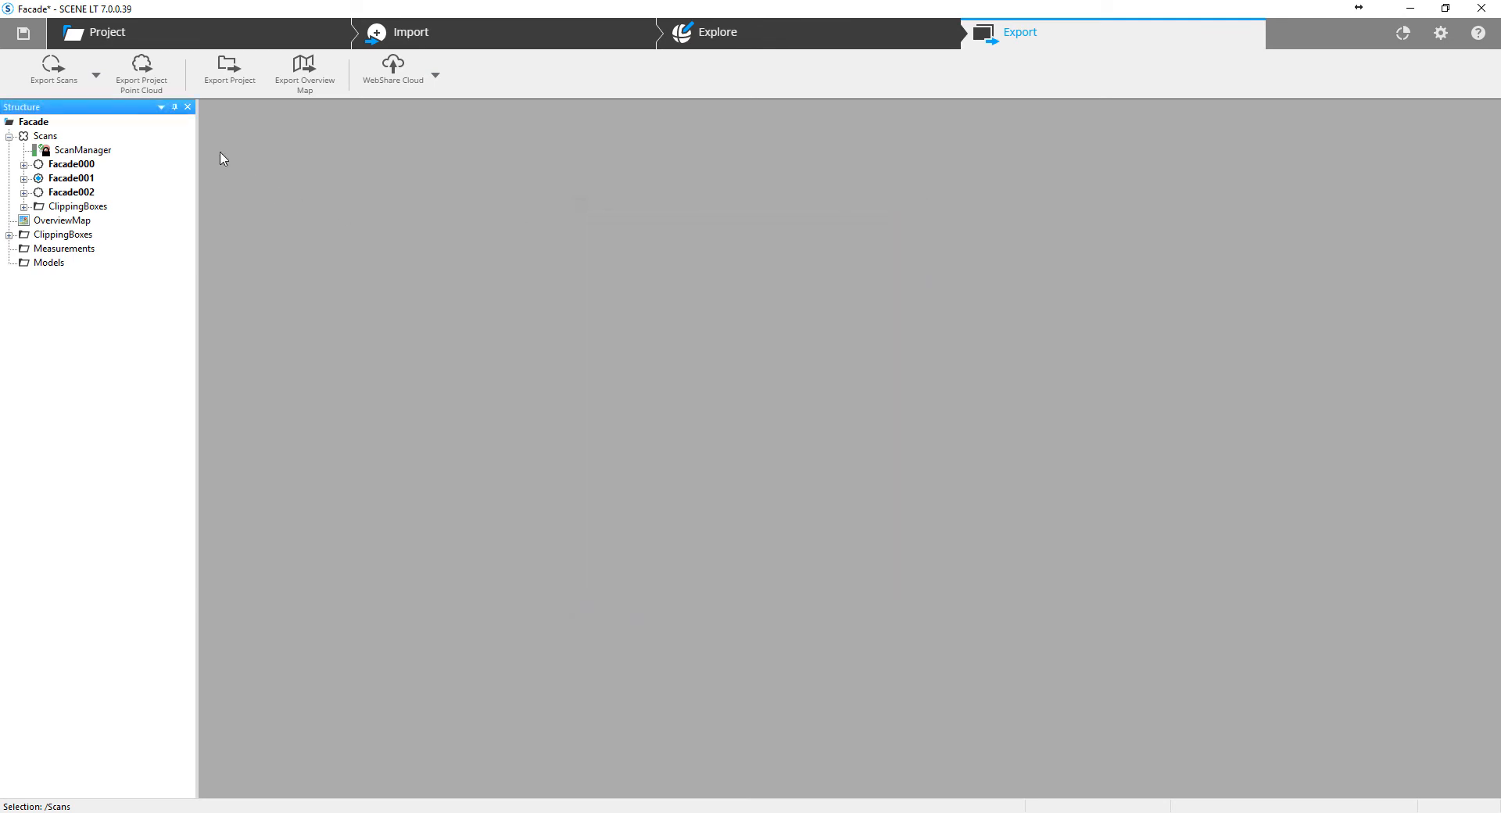
Examine the file formats for exporting the project point cloud, and close the dialog without exporting.
left_click(142, 86)
left_click(788, 245)
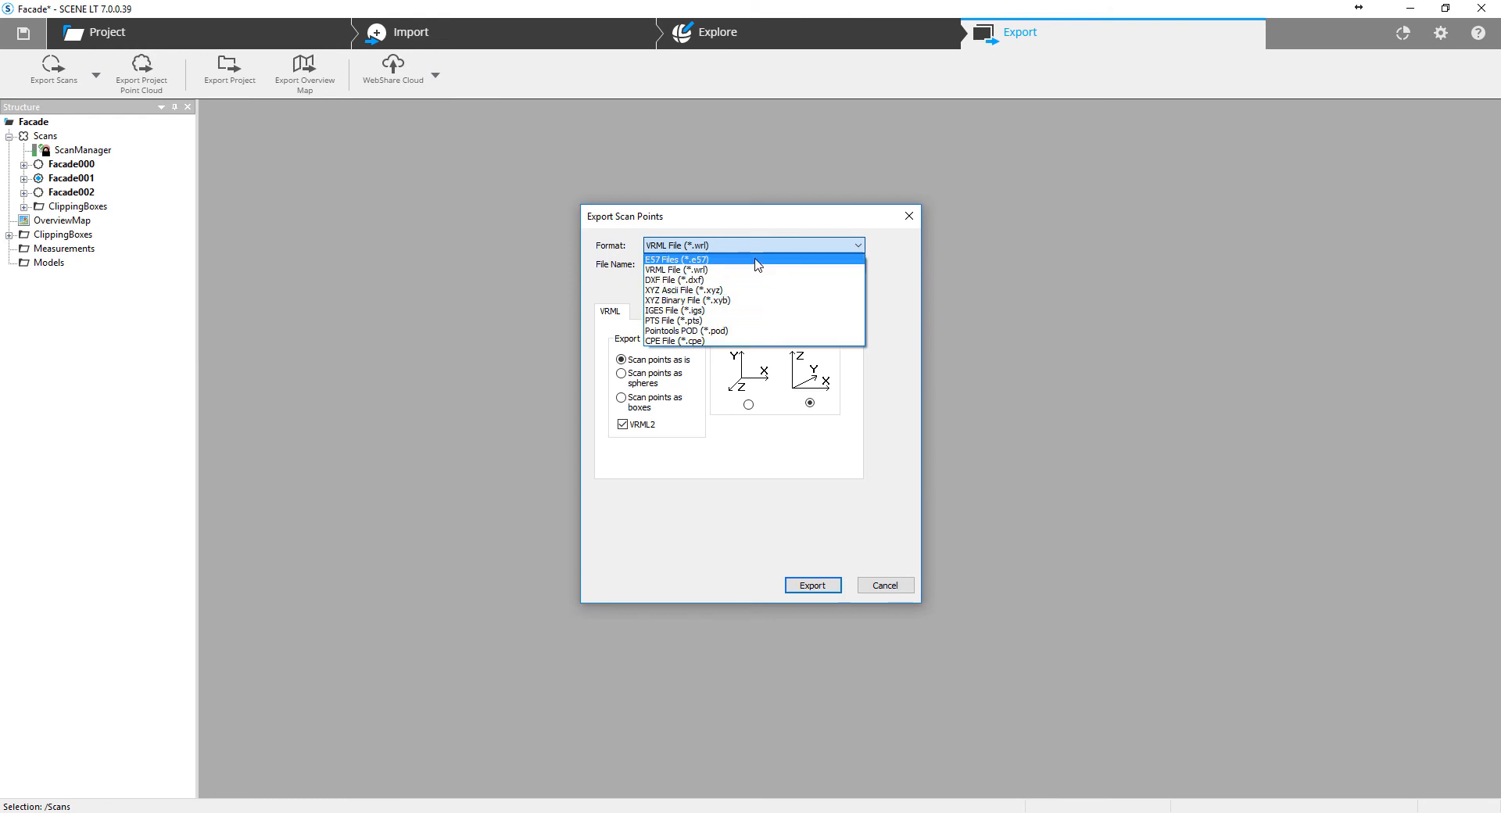
left_click(907, 217)
left_click(908, 217)
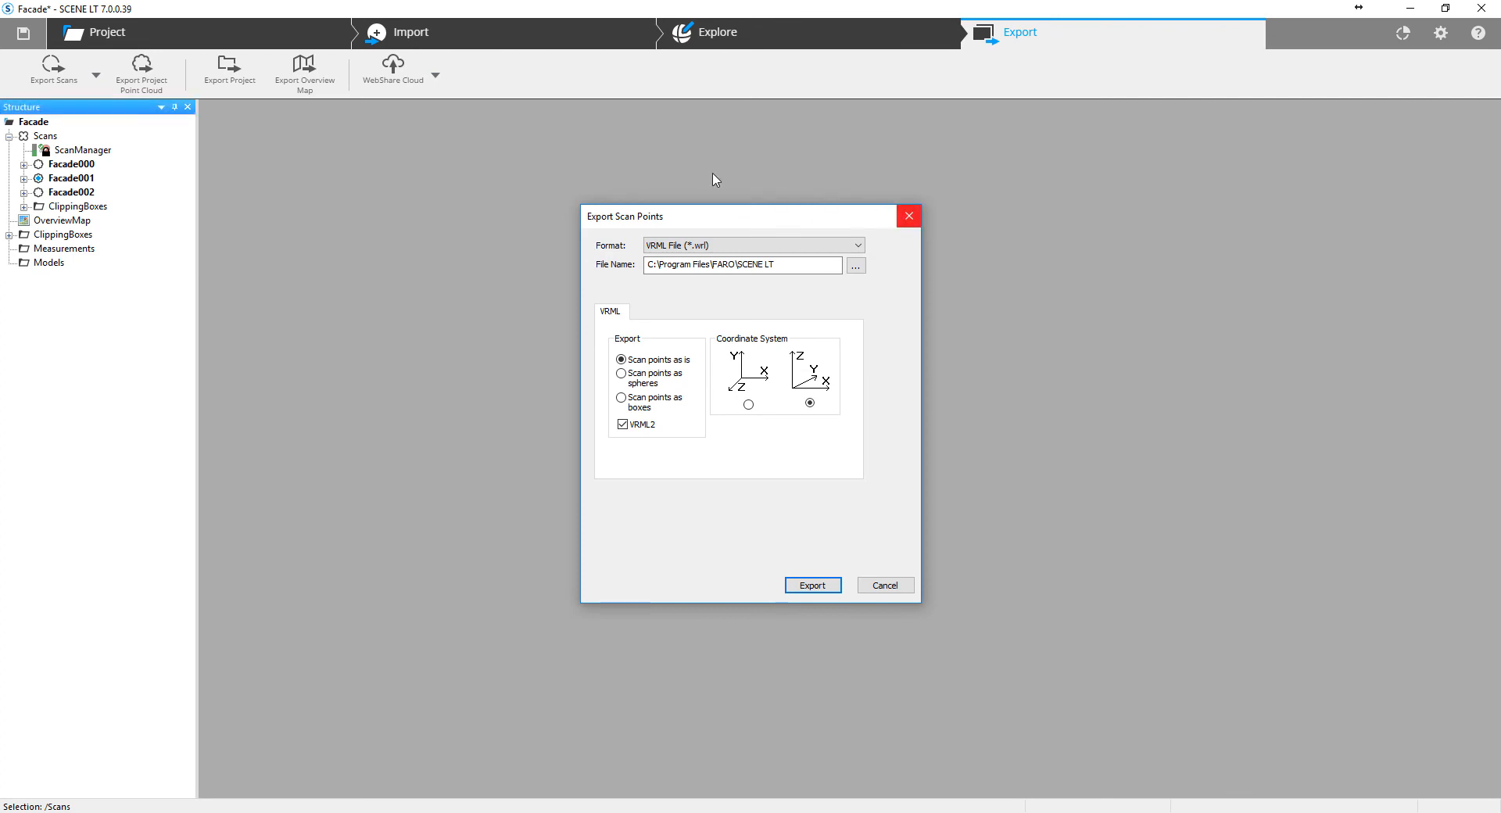
Start exporting the Facade project and save its pending changes, leaving the share comment empty.
left_click(232, 78)
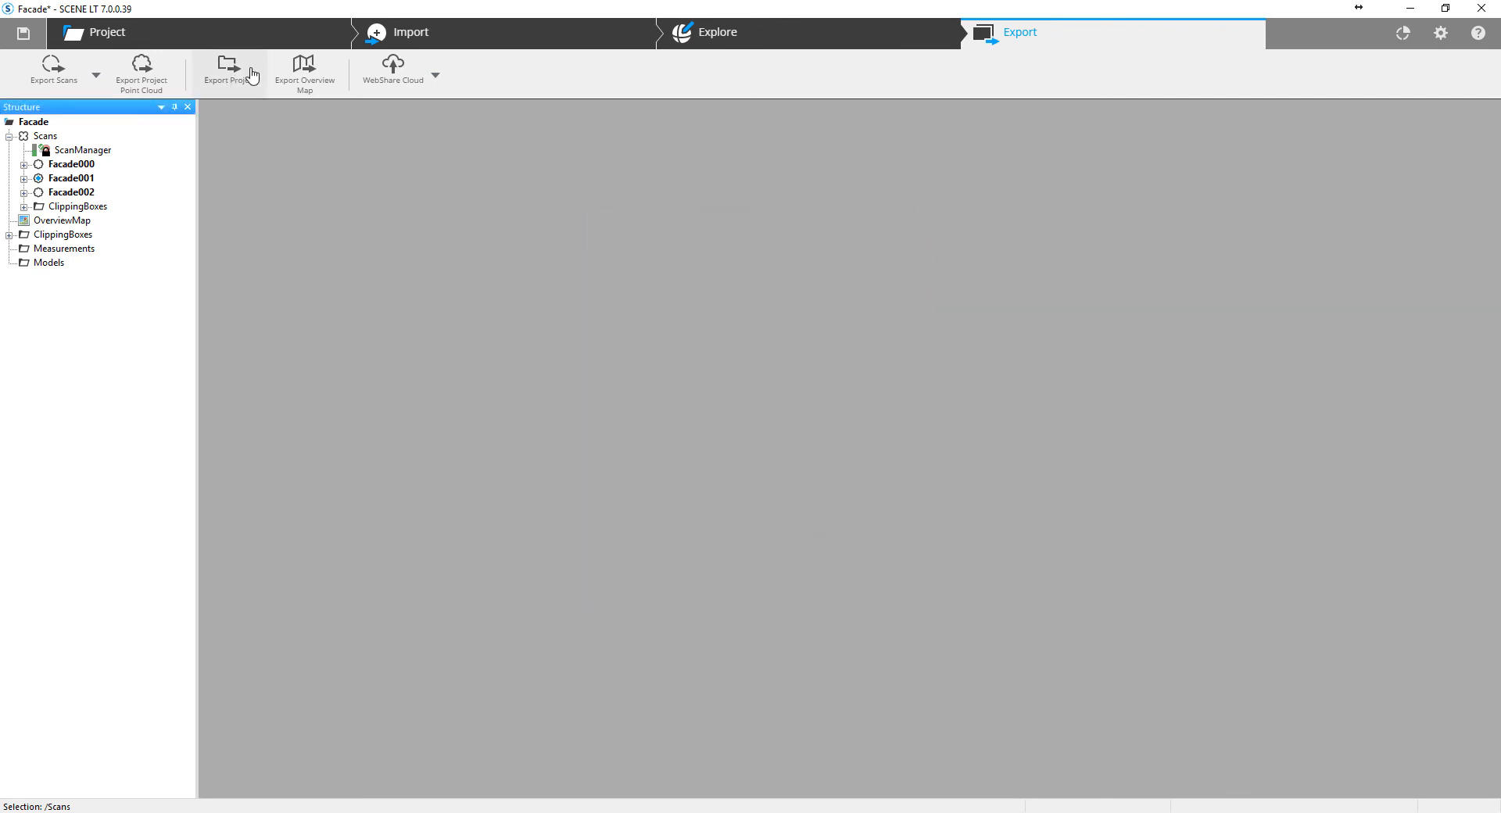
left_click(821, 477)
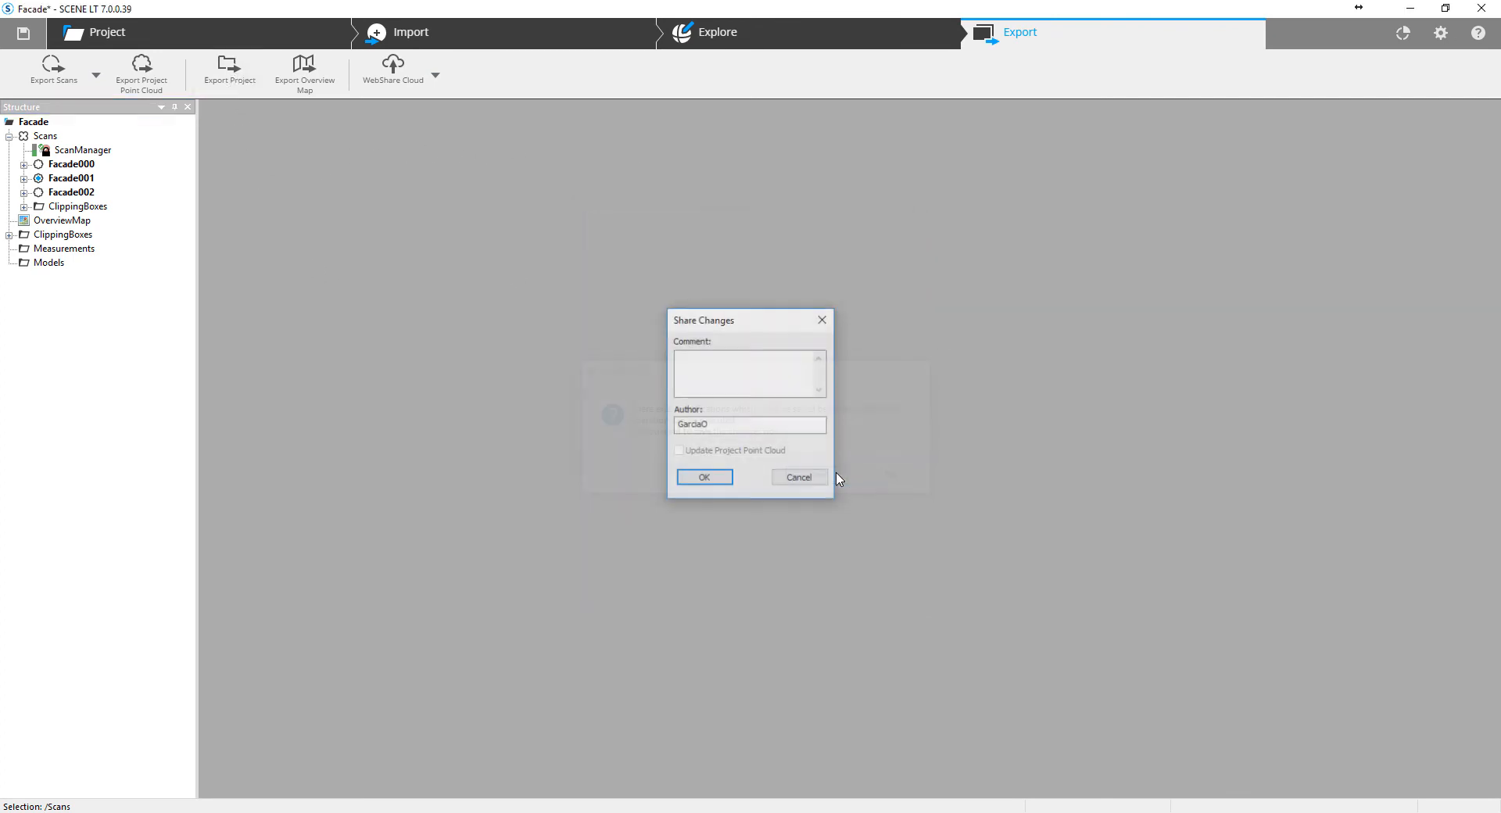
left_click(710, 480)
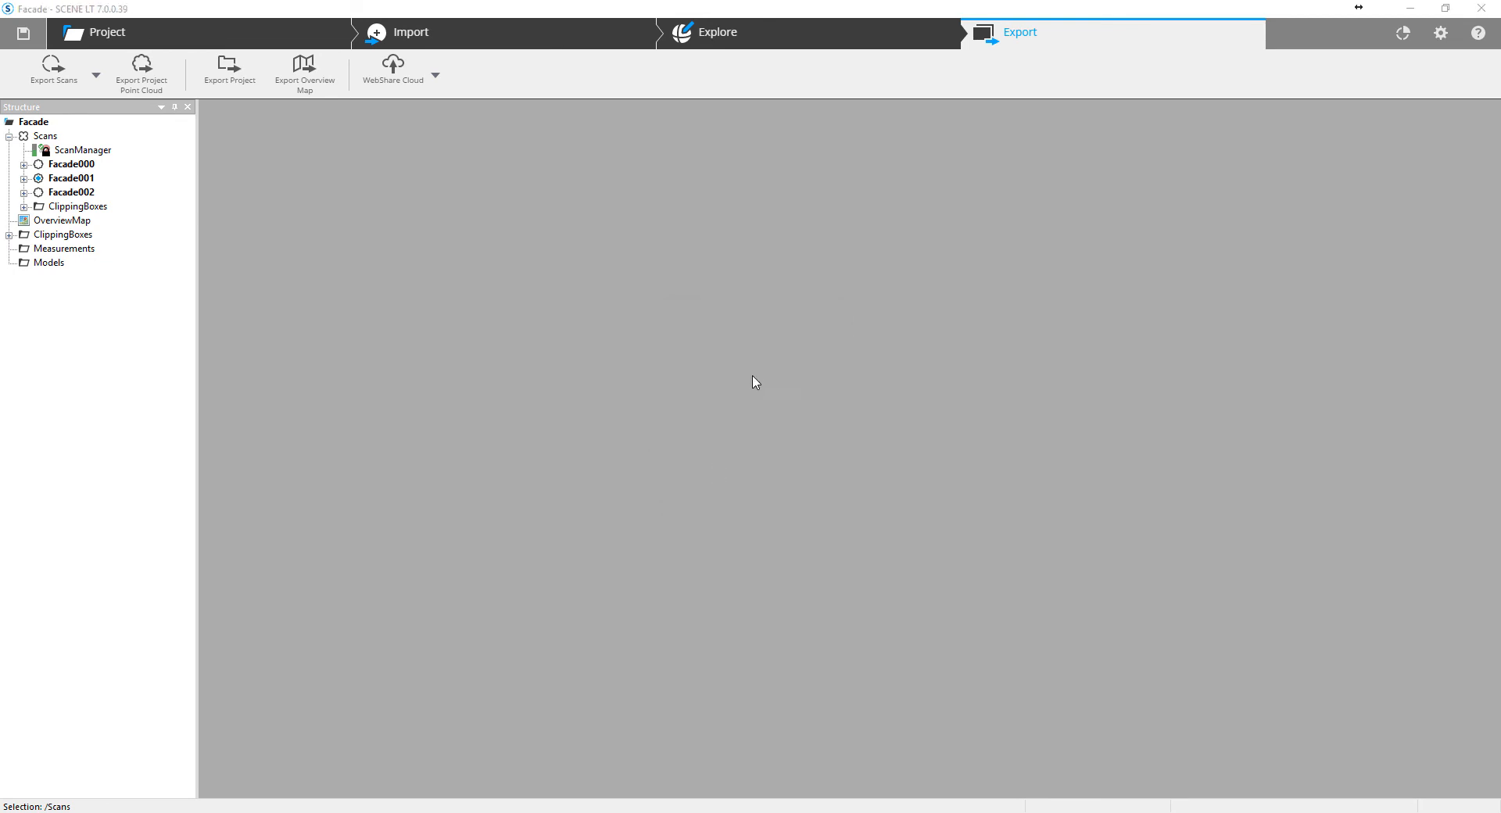
Examine the project export formats, choose ReCap Project (*.rcp), then close the export and save-confirmation dialogs without exporting.
left_click(872, 377)
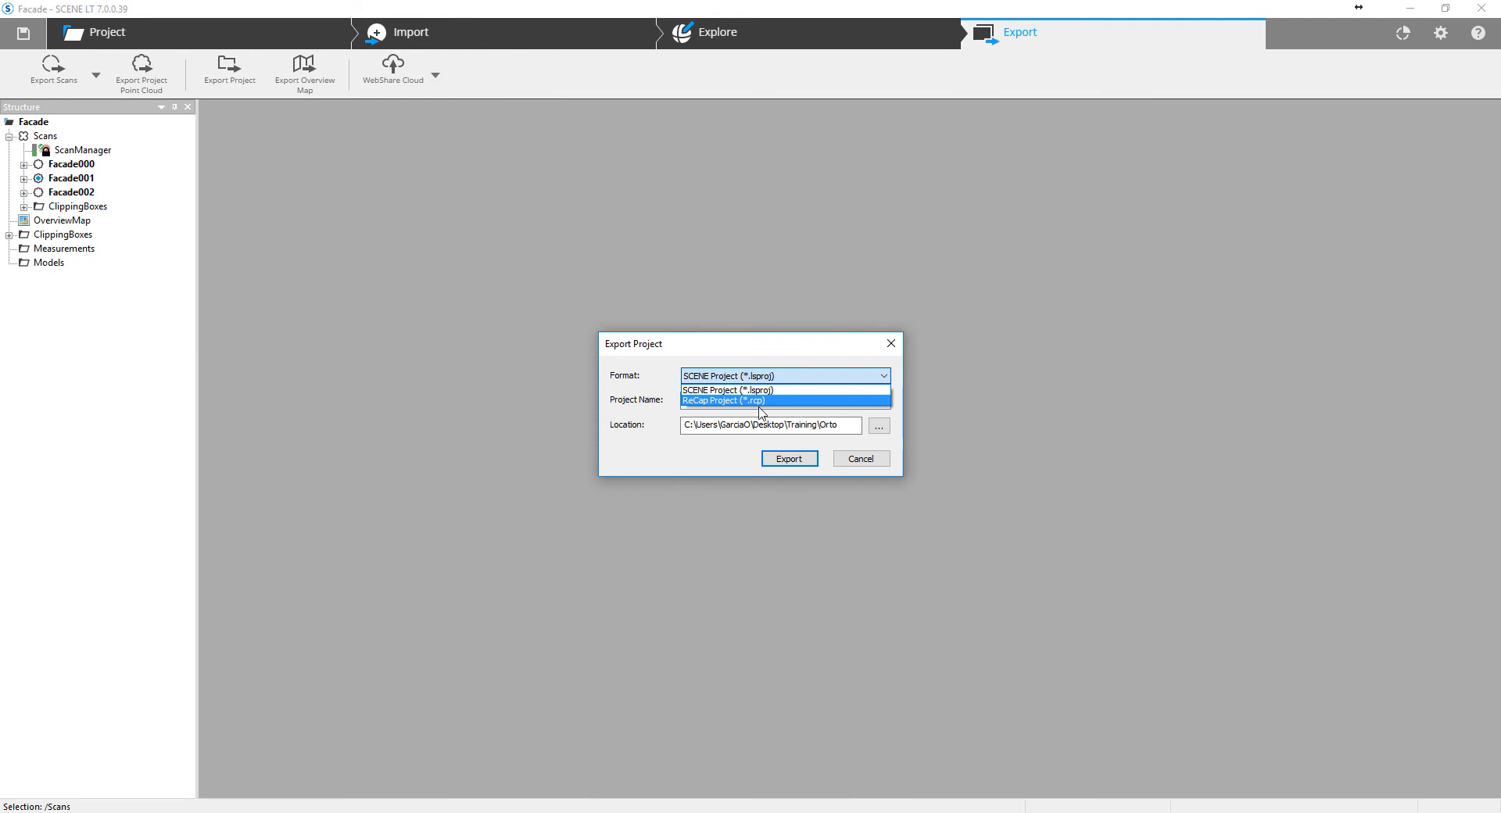
left_click(818, 401)
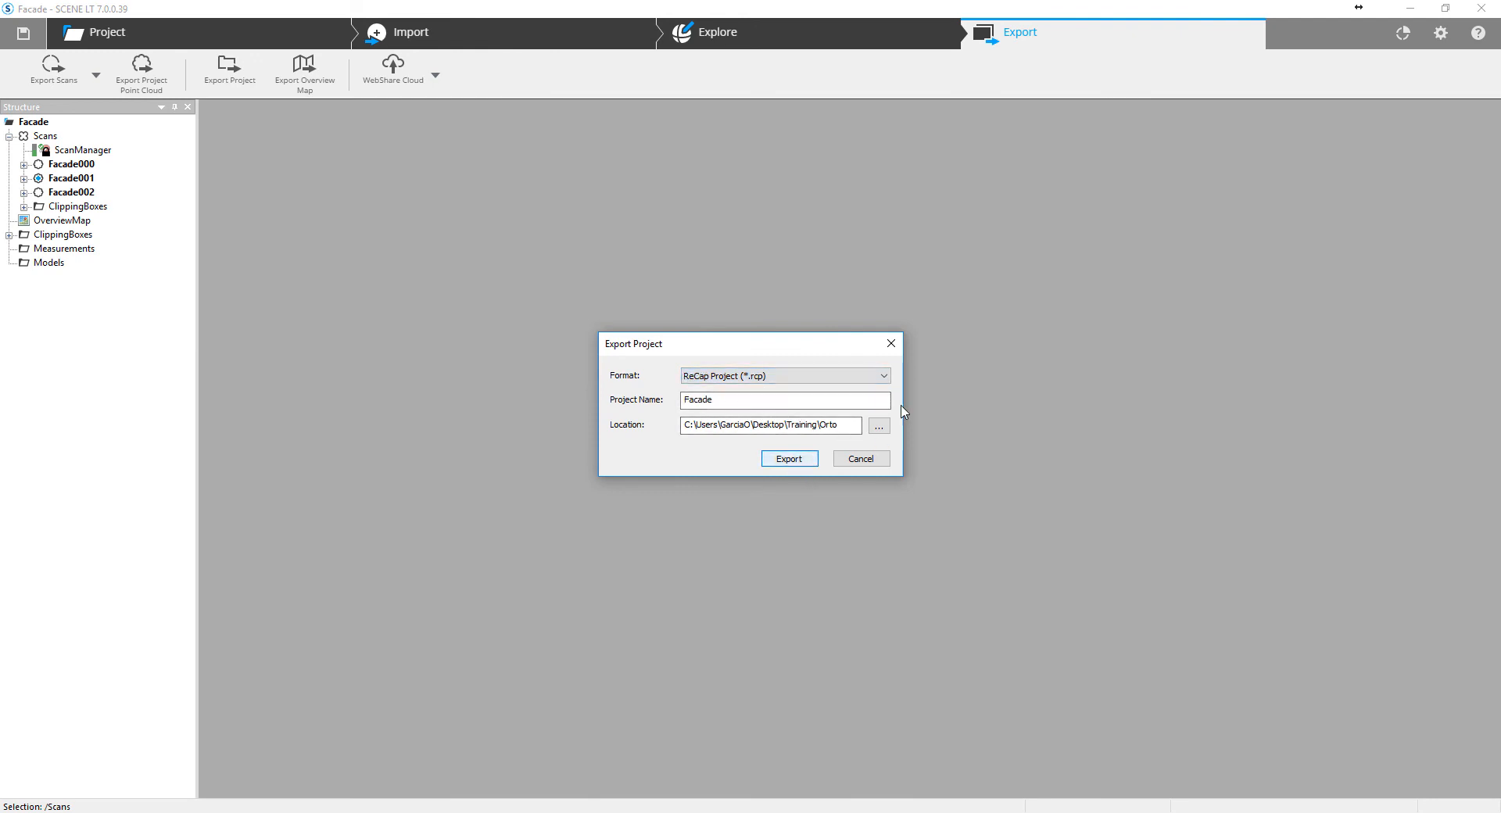
left_click(892, 344)
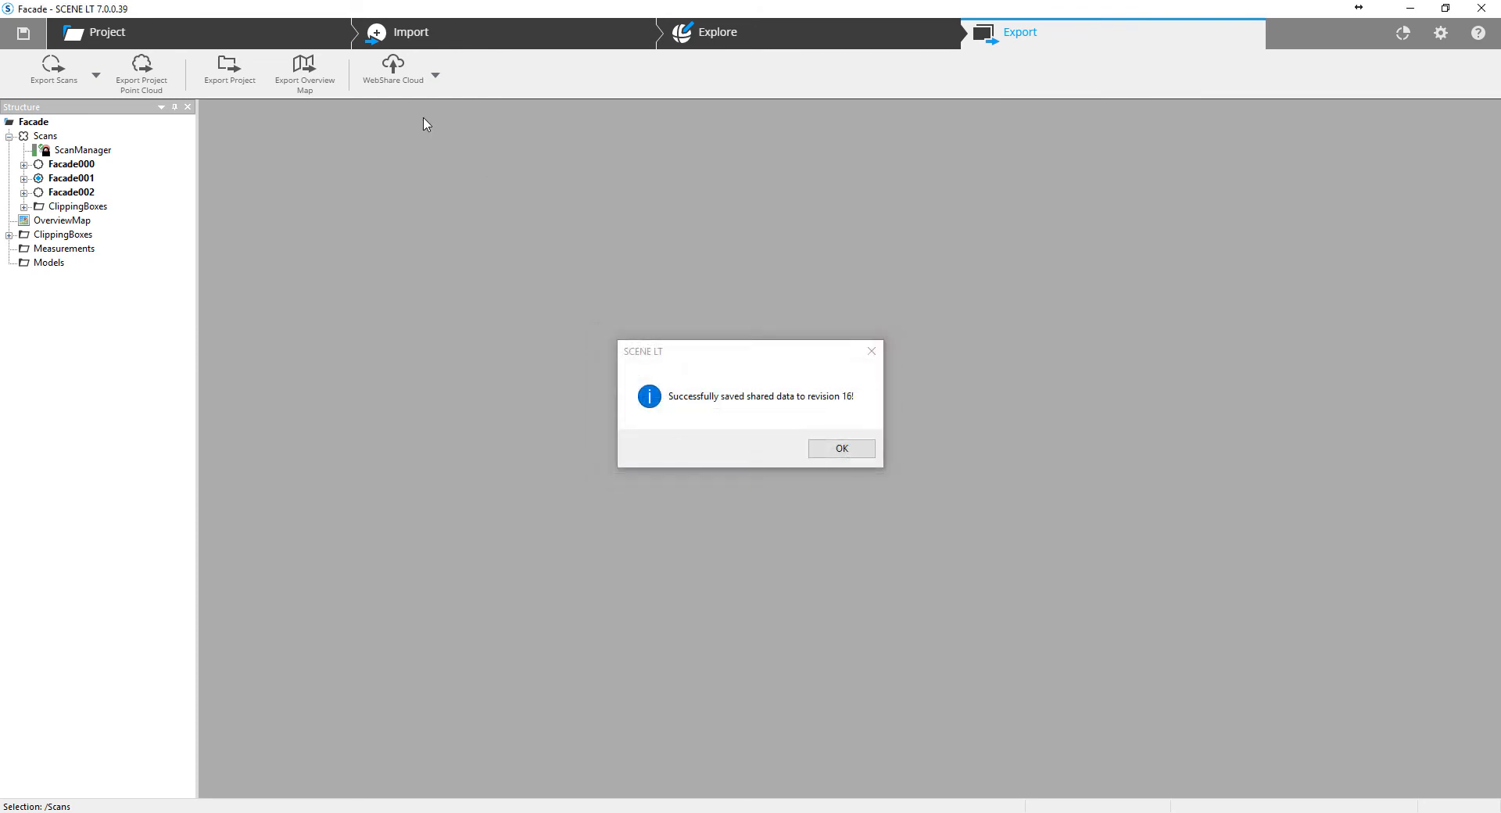
left_click(865, 444)
Examine the Desktop location and file types for exporting the overview map, and cancel without saving.
left_click(325, 89)
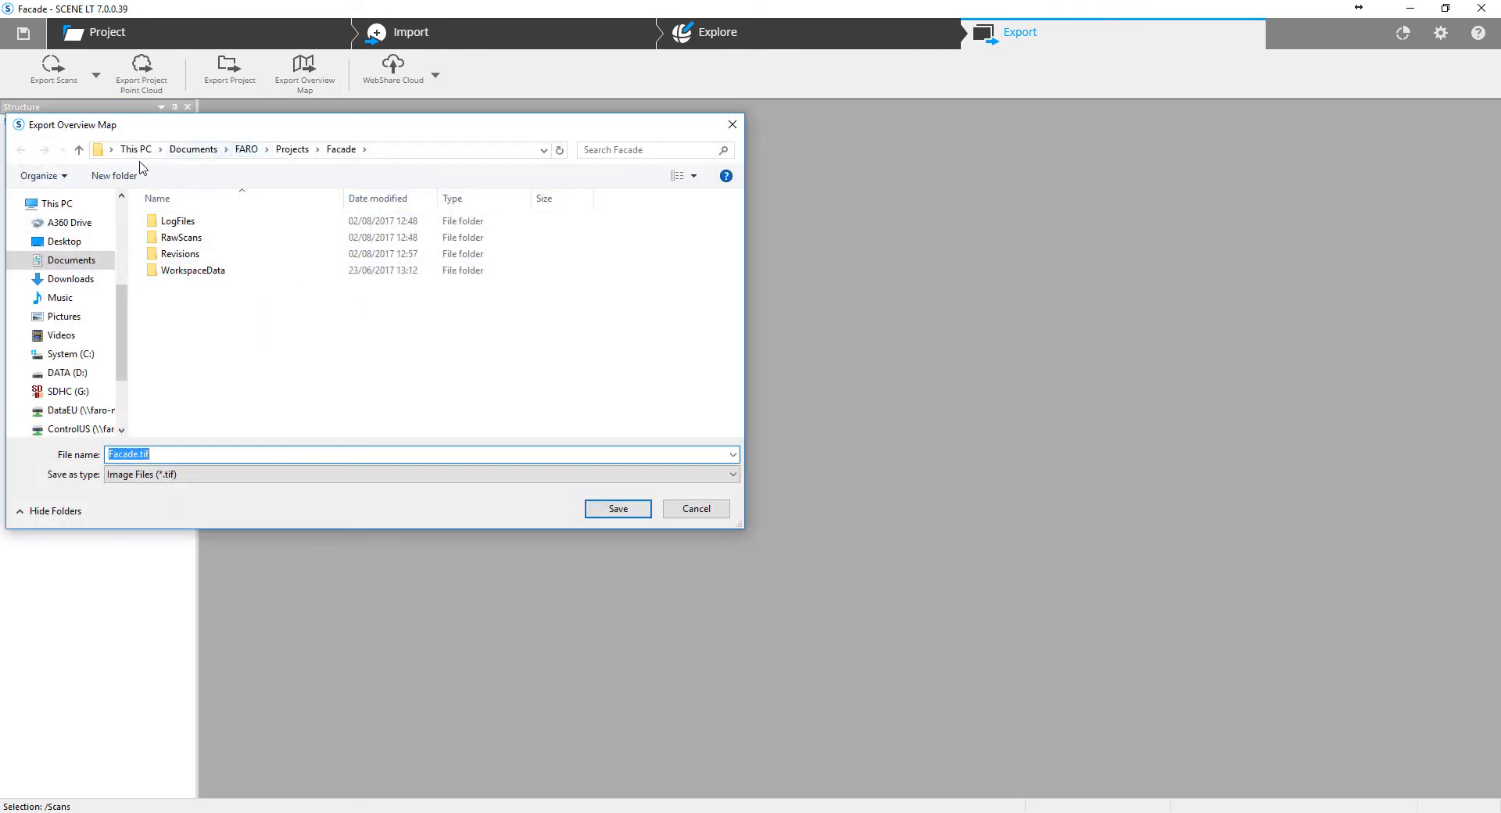
left_click(64, 241)
scroll(345, 284, "down", 2)
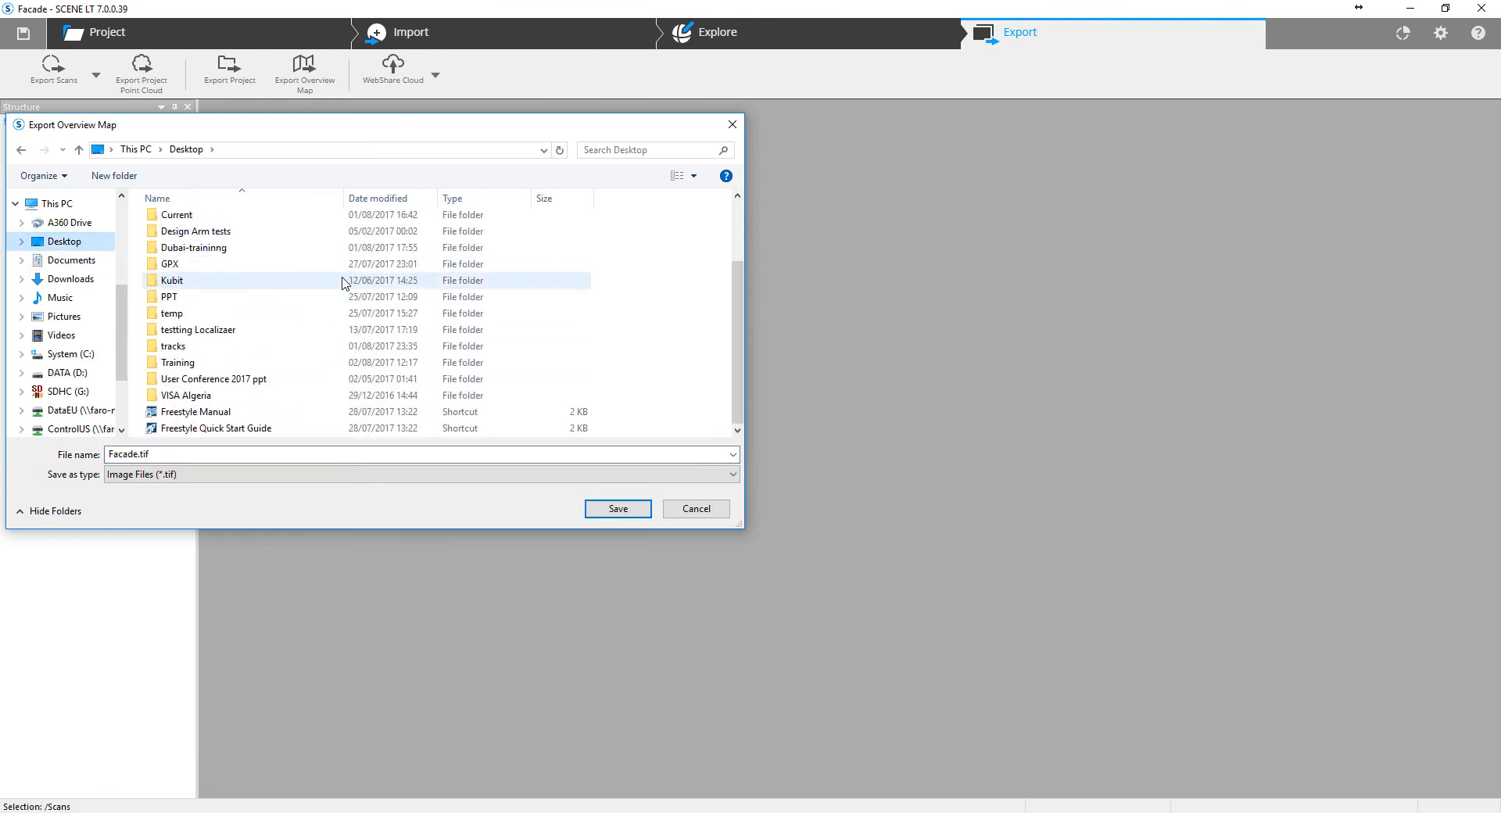
scroll(350, 293, "up", 2)
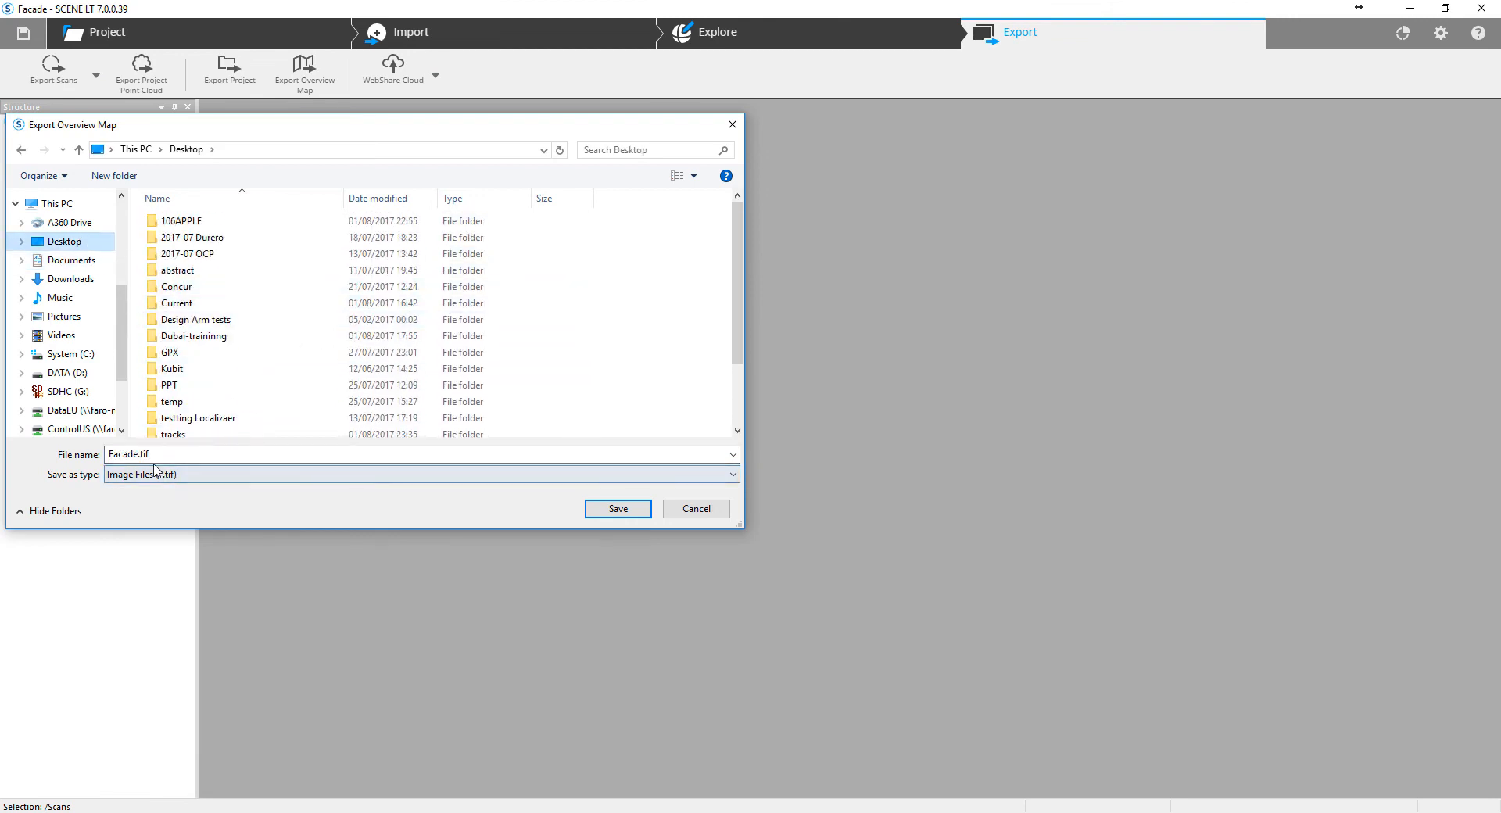
left_click(413, 474)
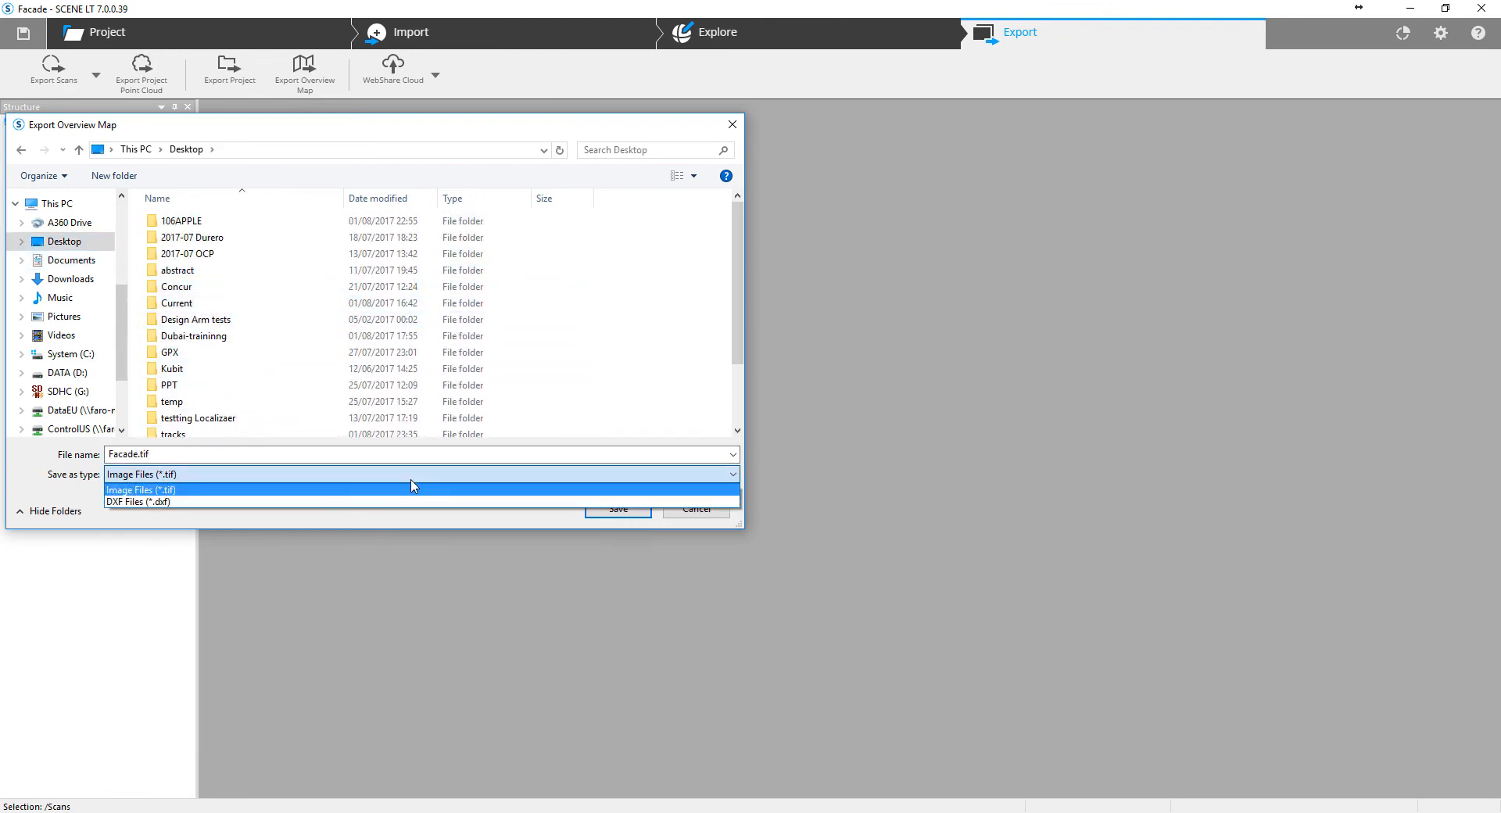
left_click(370, 491)
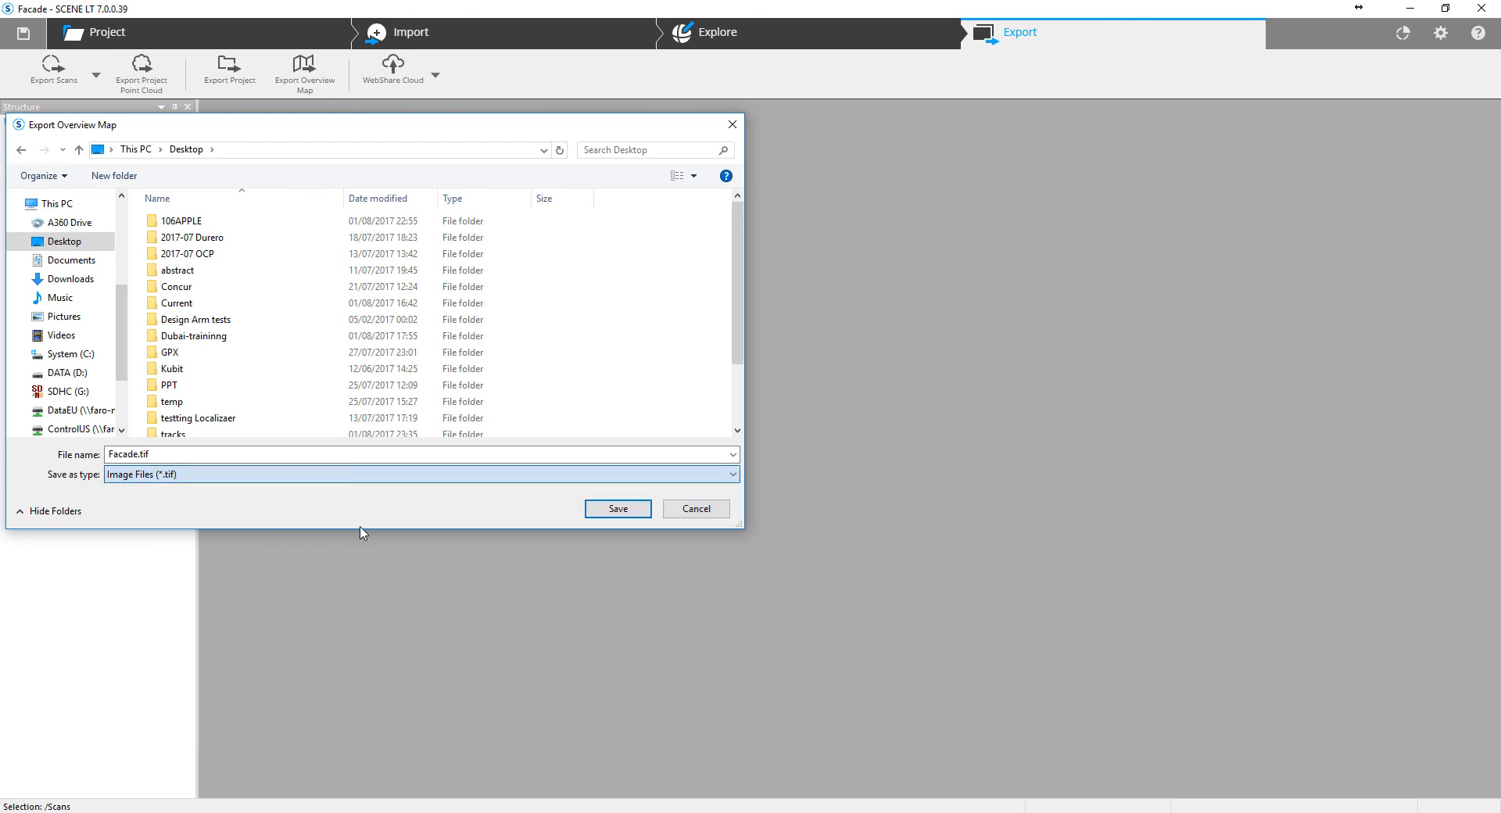
left_click(686, 505)
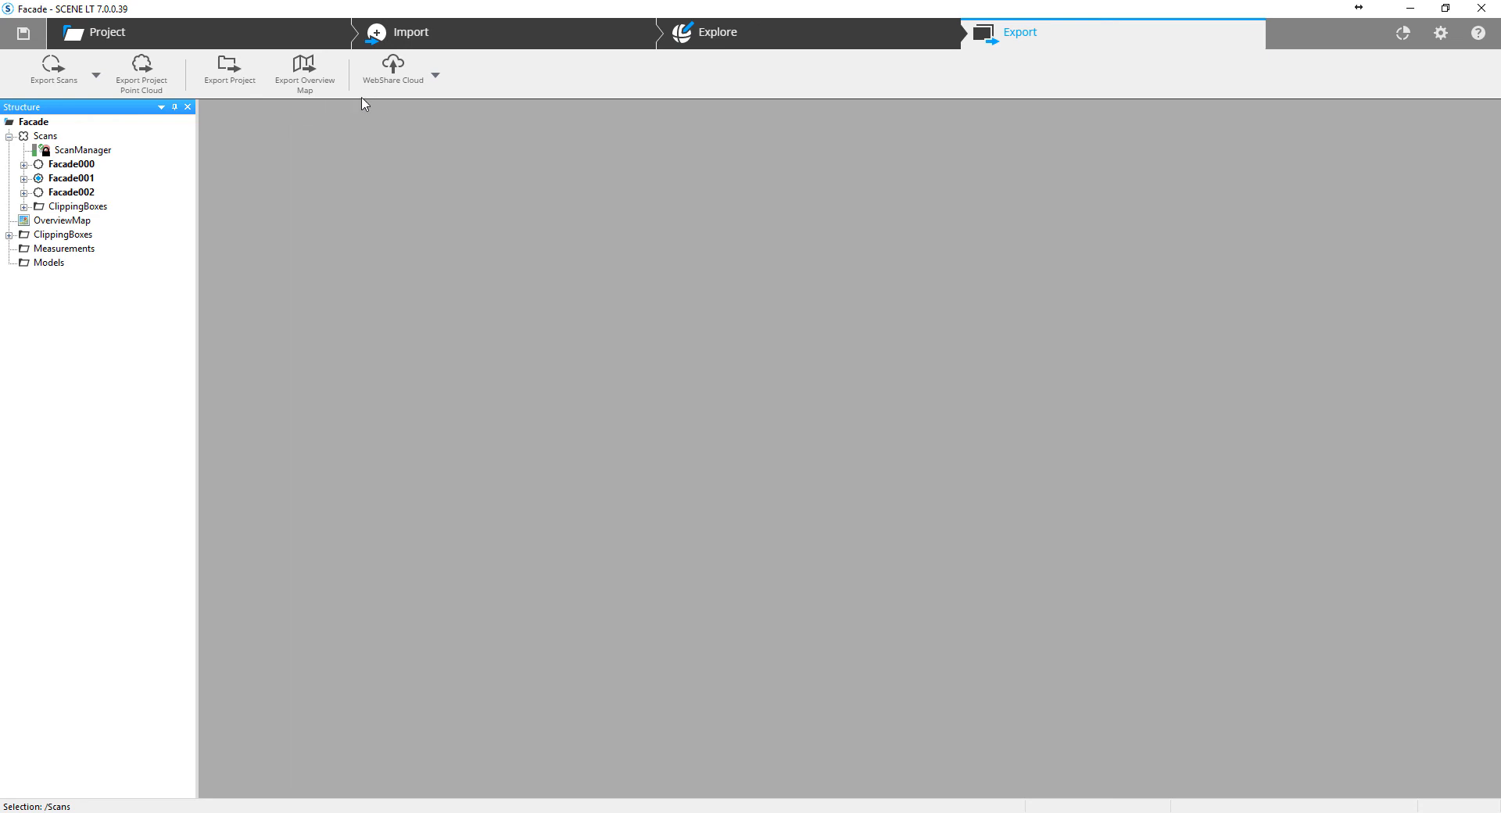
Examine the WebShare Cloud options for exporting or uploading the project and its point cloud.
left_click(395, 78)
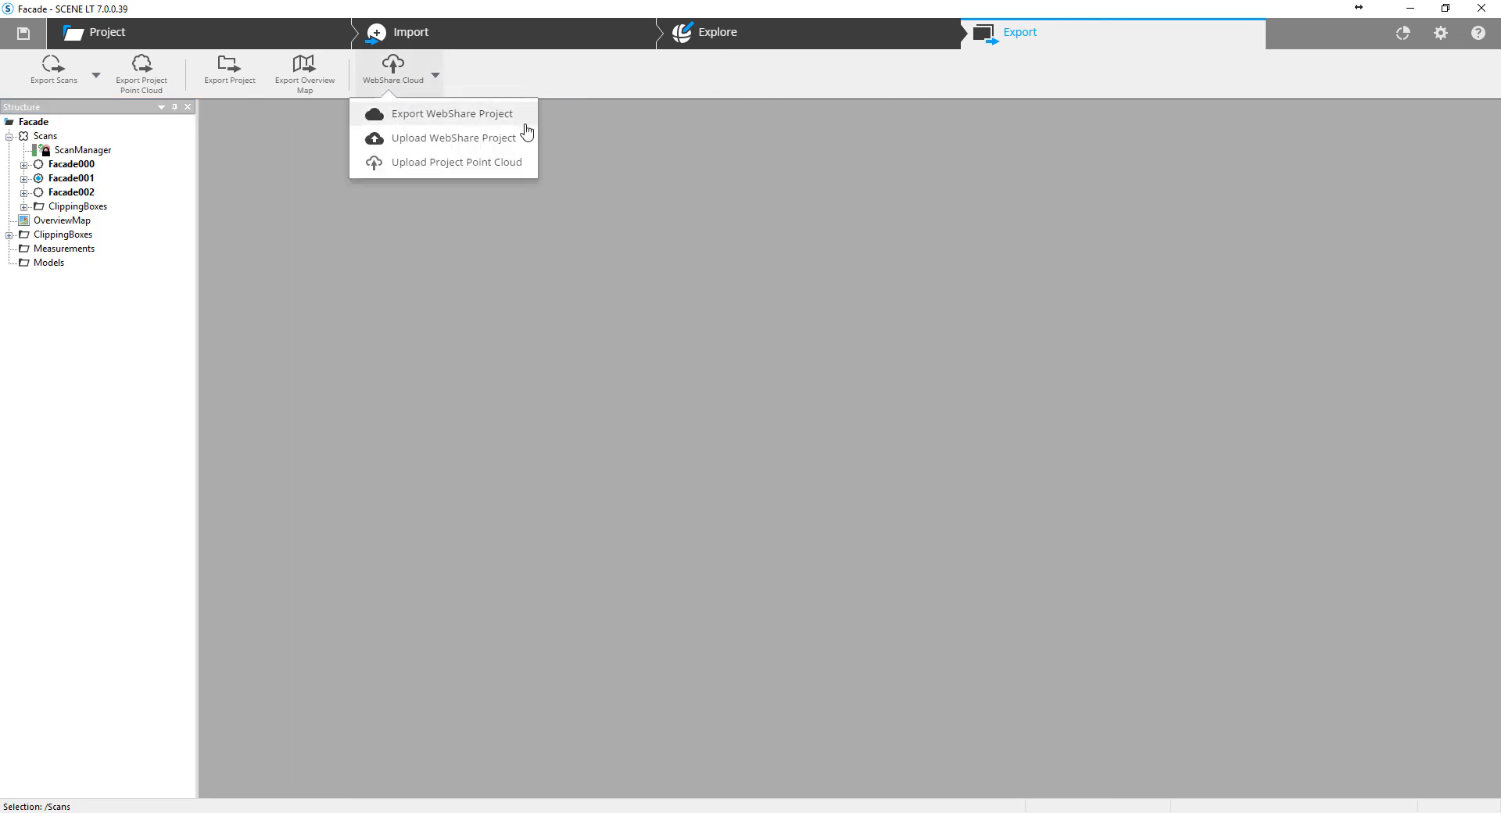
left_click(515, 168)
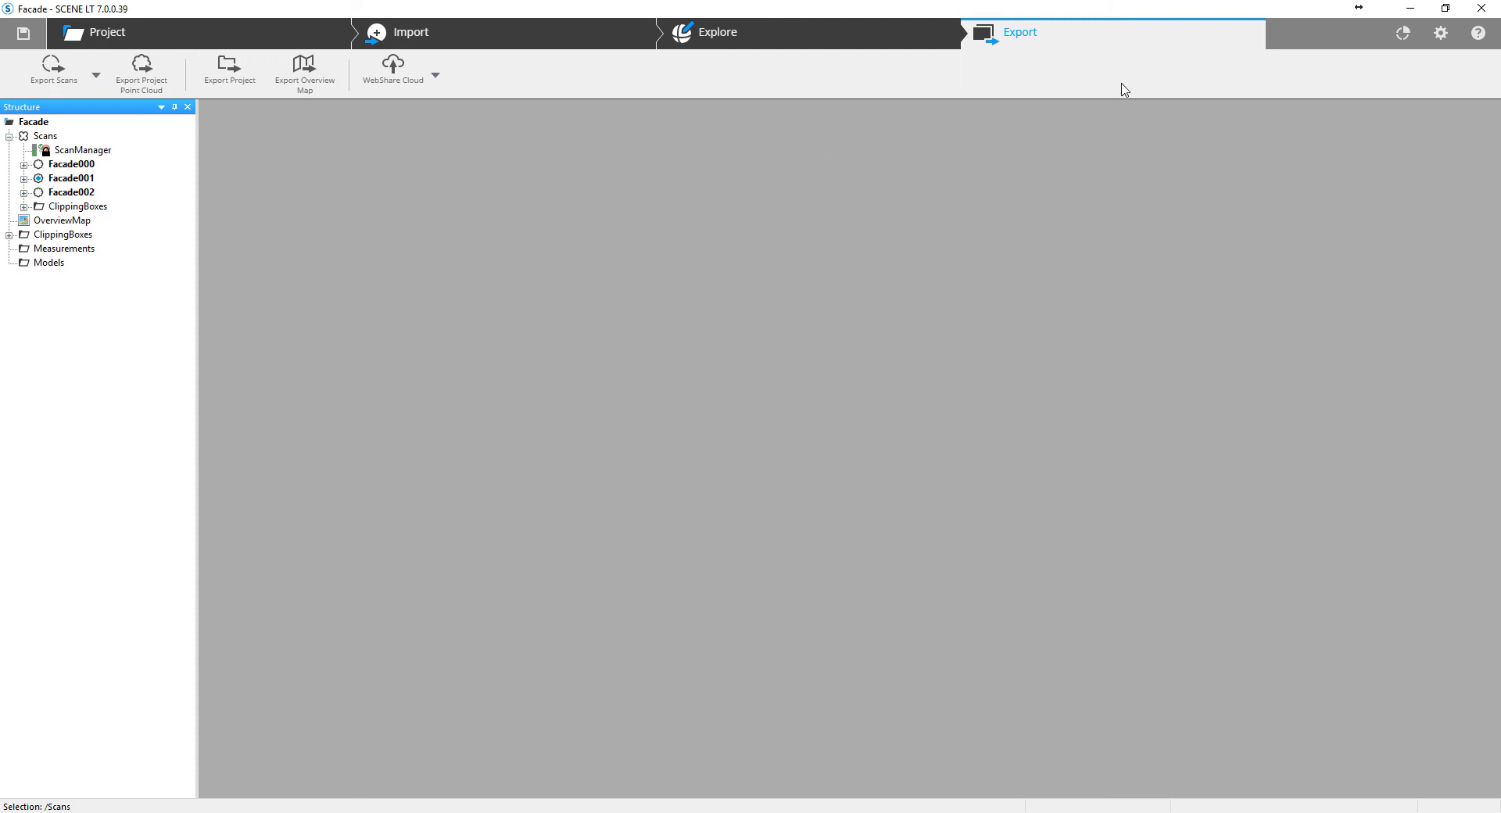
Examine the General, Import, Views, Export and WebShare settings, and return to the project's export tools.
left_click(1441, 33)
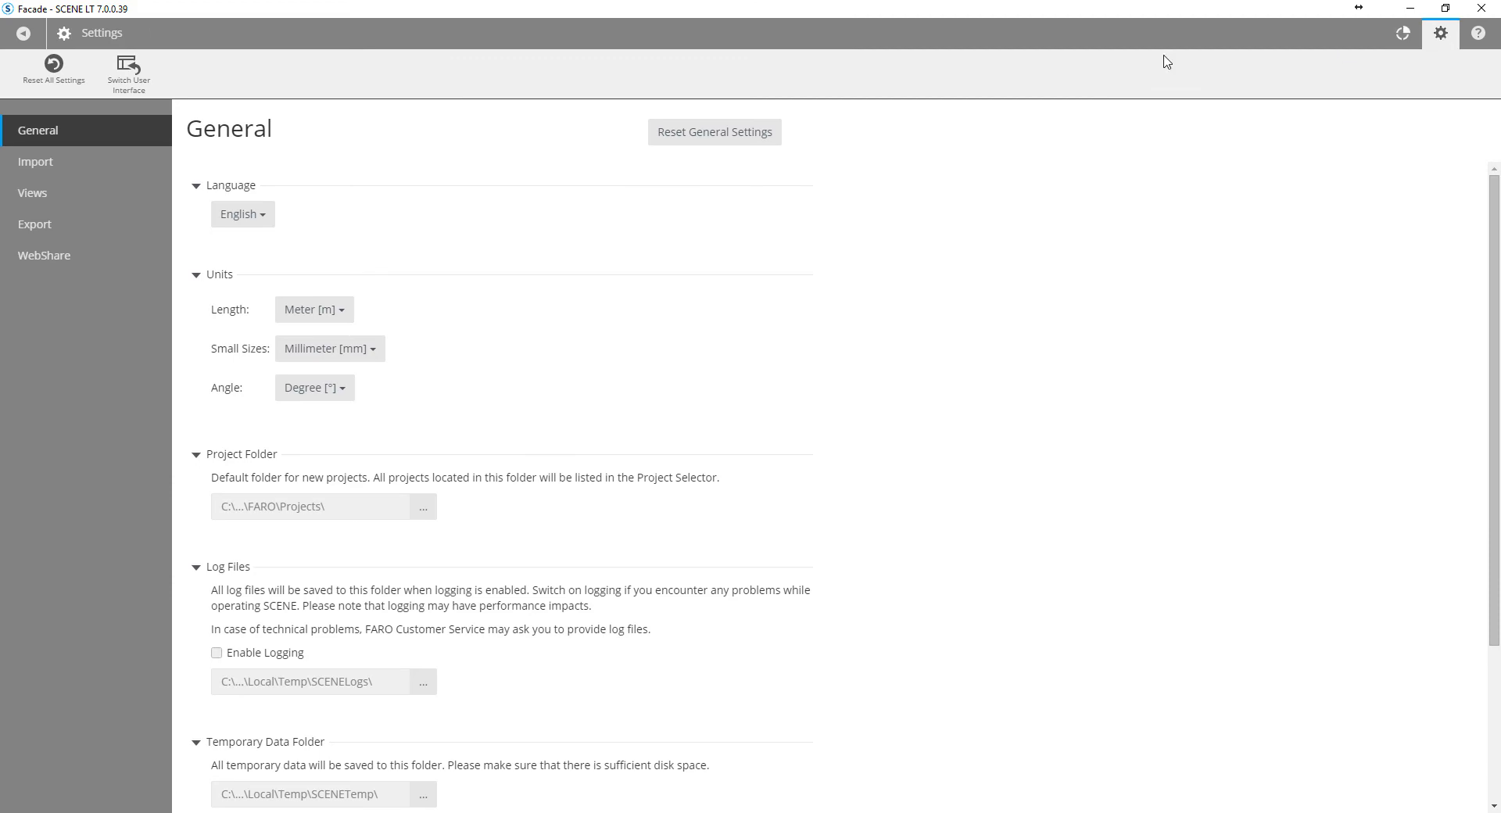
left_click(78, 161)
left_click(83, 195)
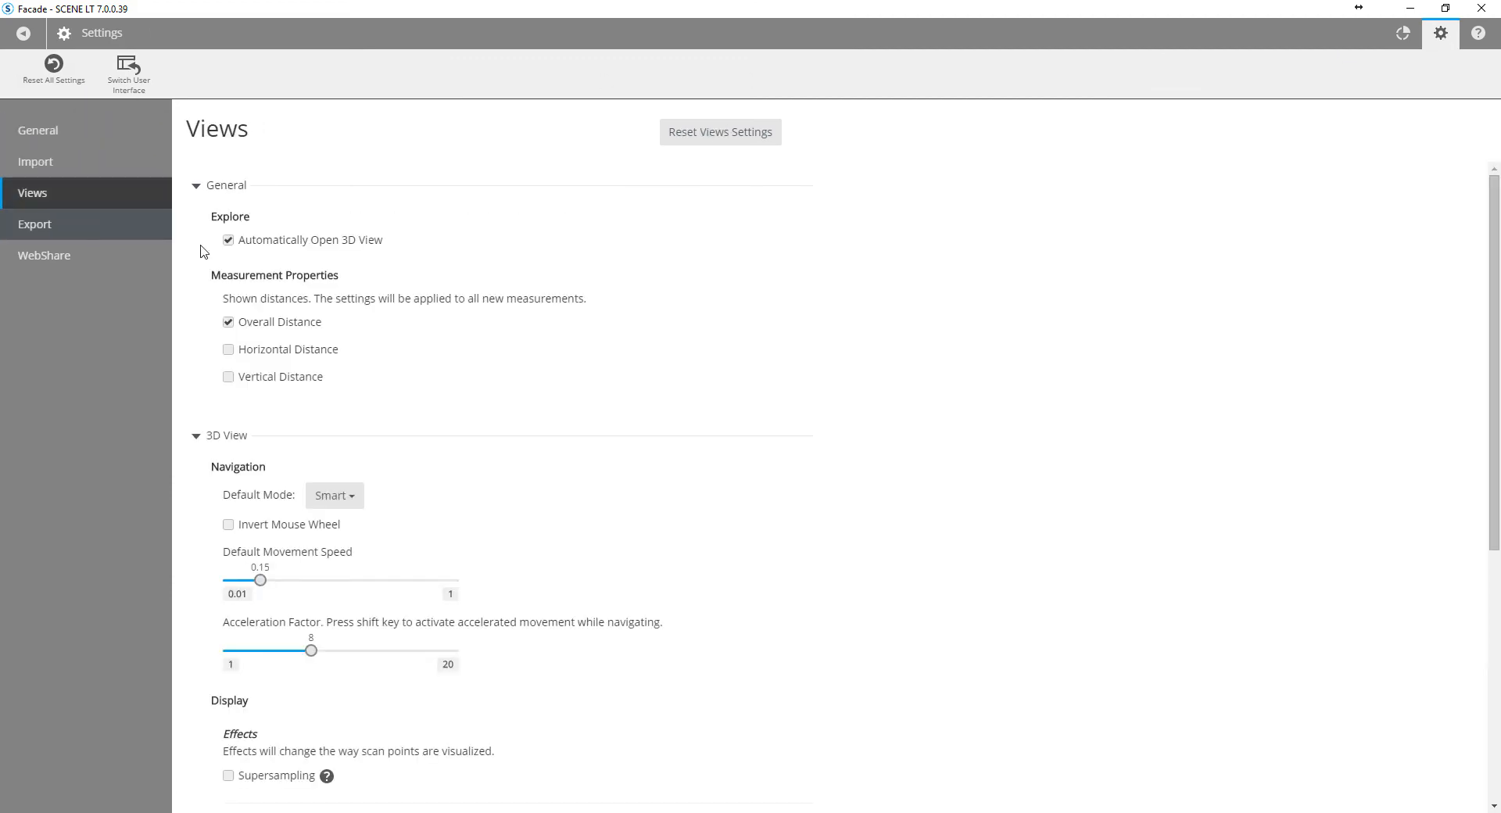
scroll(594, 466, "down", 4)
left_click(90, 225)
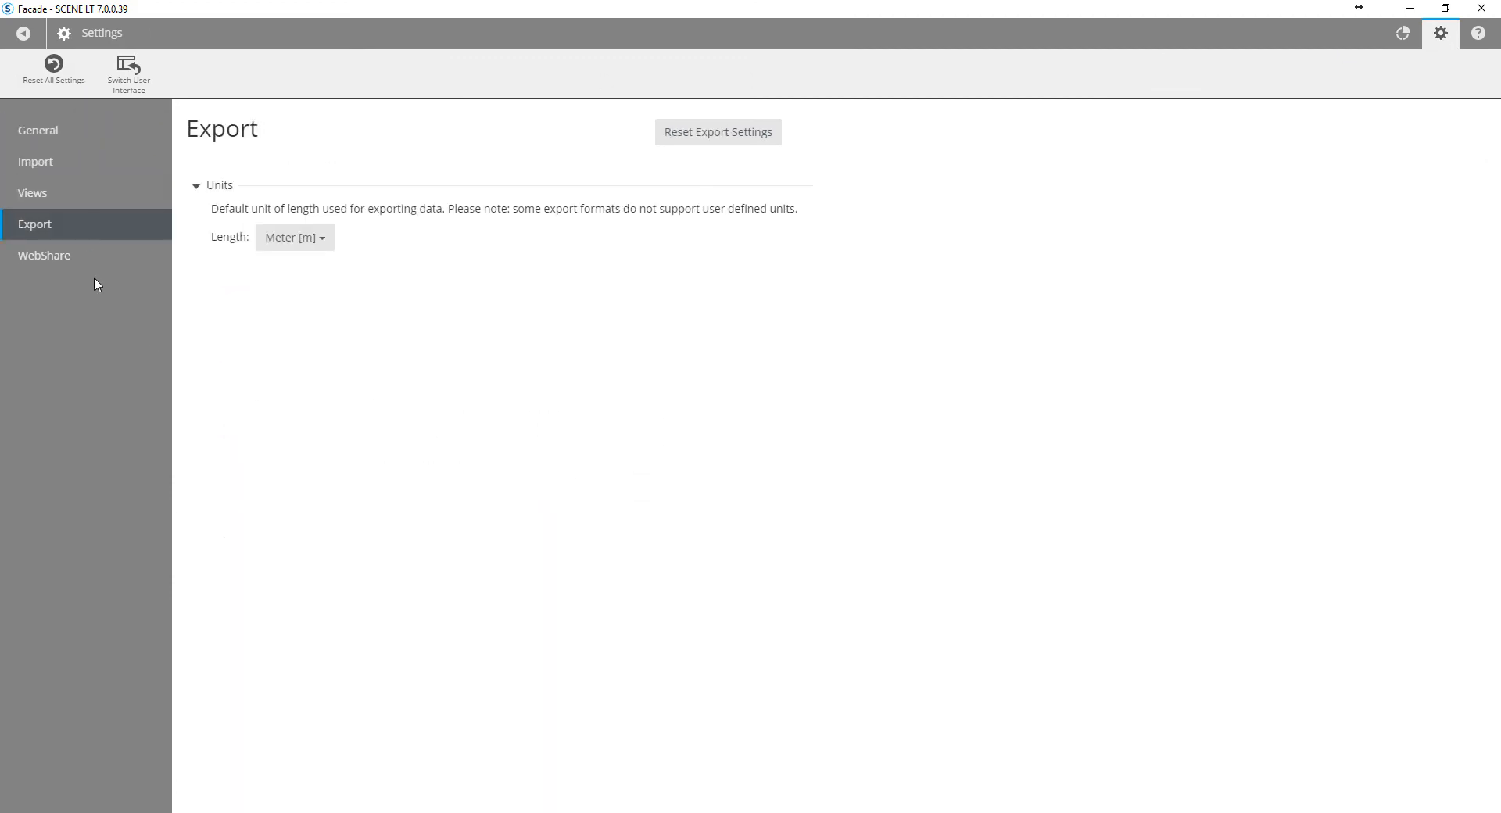
left_click(80, 262)
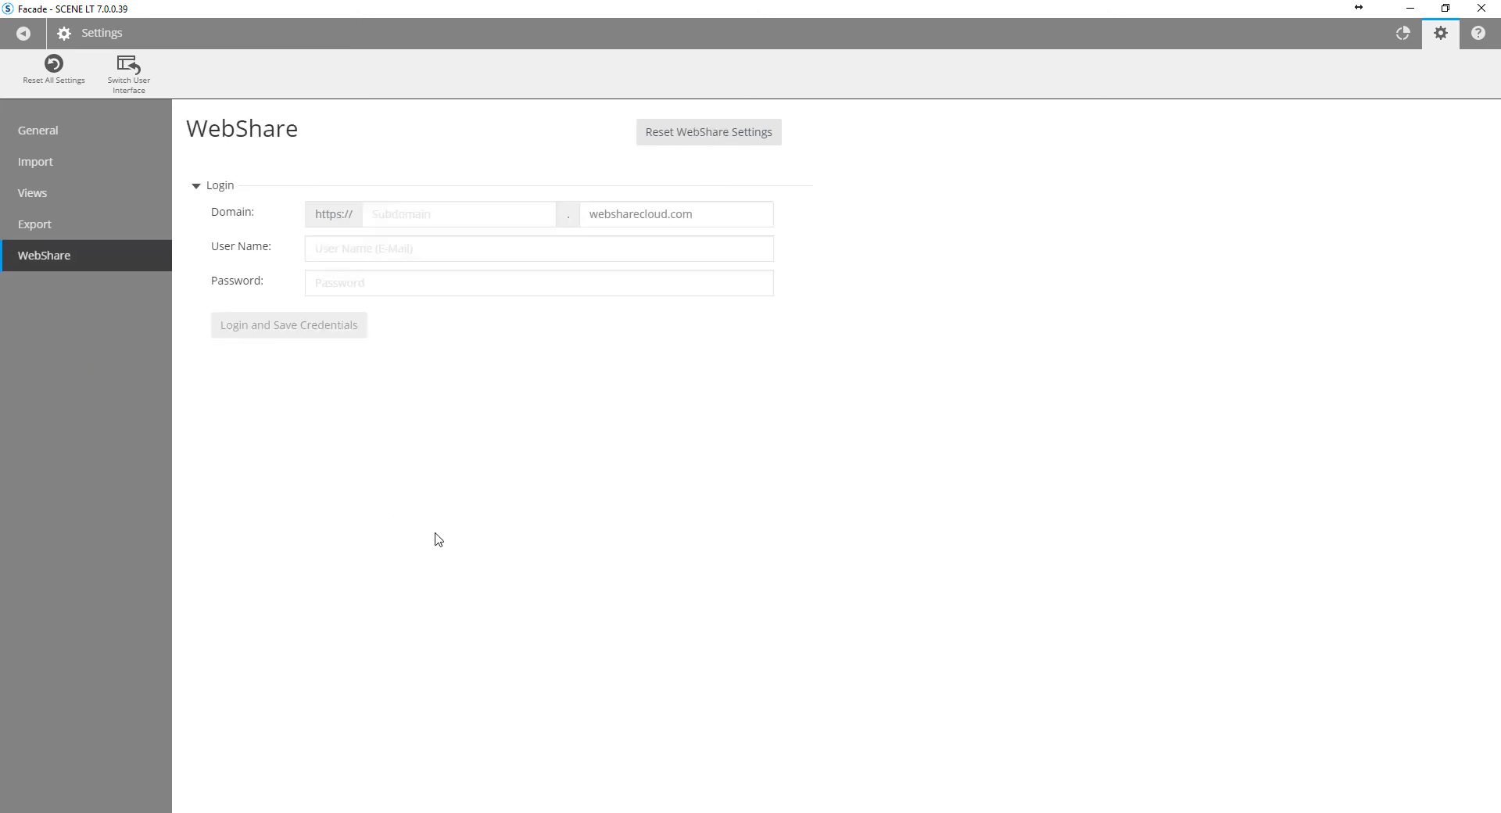
left_click(22, 33)
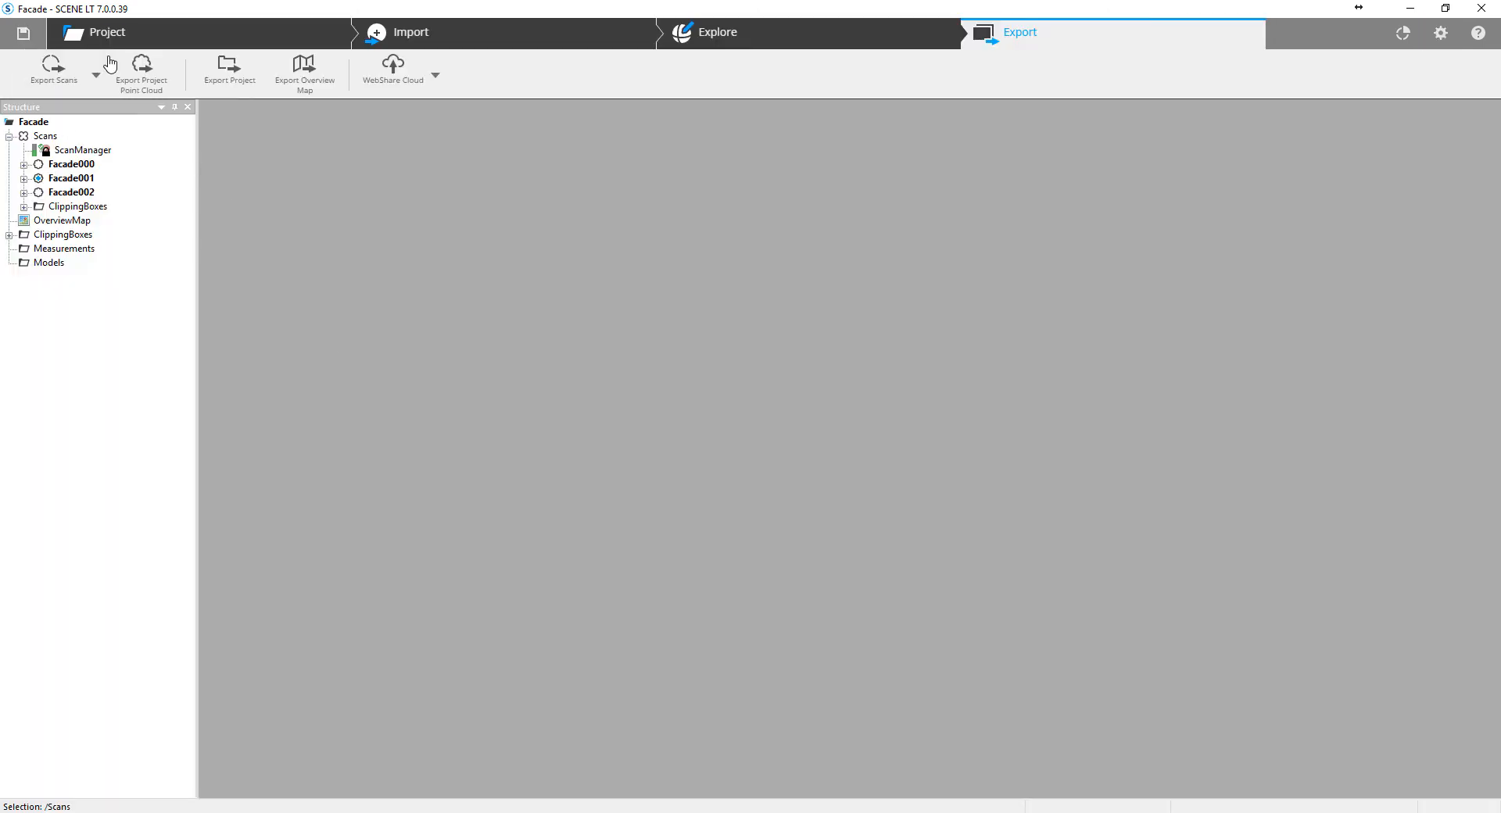